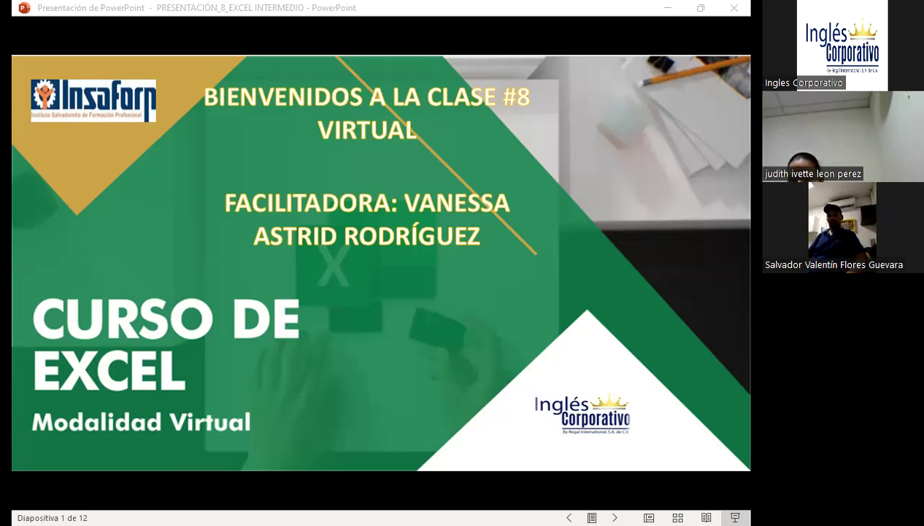
Bring the class #8 slideshow window into focus.
{"action": "left_click", "coordinate": [413, 372]}
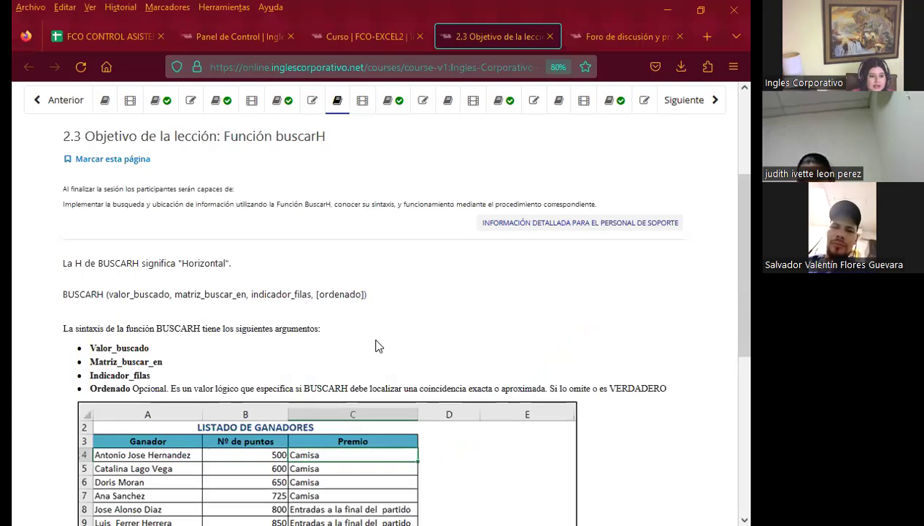
Show the Excel Intermedio course outline down to Sección 2's homework and midterm exam.
{"action": "left_click", "coordinate": [362, 36]}
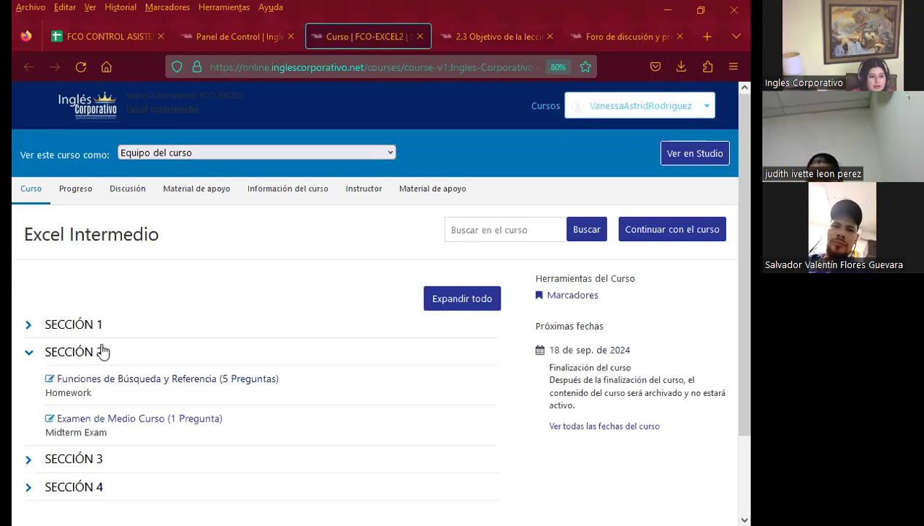
{"action": "scroll", "coordinate": [102, 349], "scroll_direction": "down", "scroll_amount": 2}
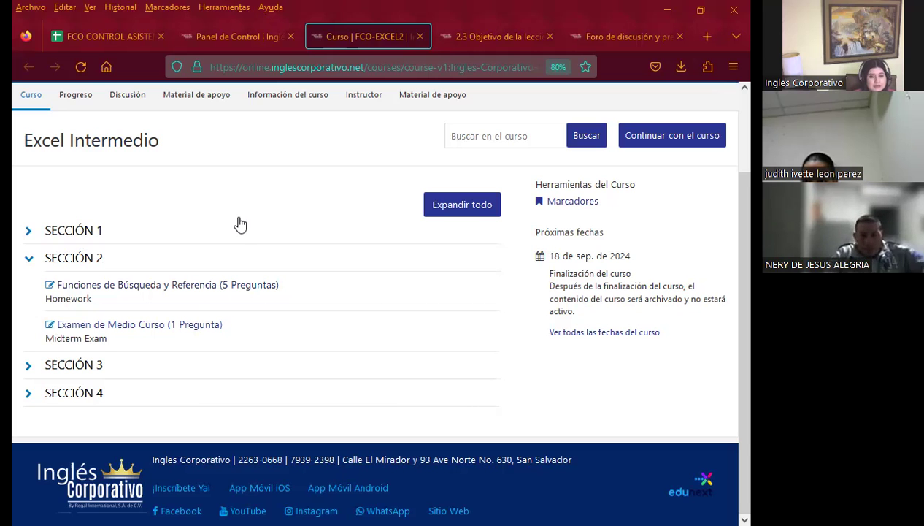
Read through the 2.3 buscarH lesson and prize table, then open the class #8 forum.
{"action": "left_click", "coordinate": [472, 29]}
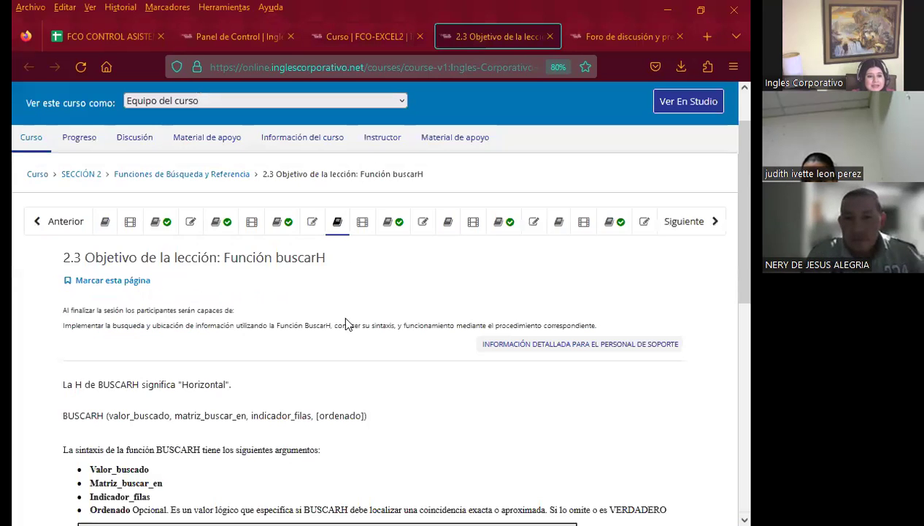
{"action": "scroll", "coordinate": [434, 352], "scroll_direction": "down", "scroll_amount": 1}
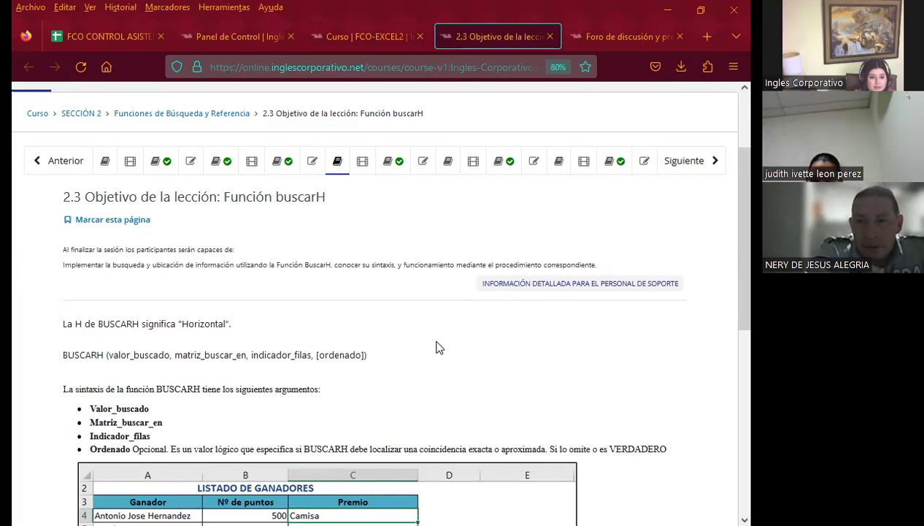
{"action": "scroll", "coordinate": [398, 312], "scroll_direction": "down", "scroll_amount": 3}
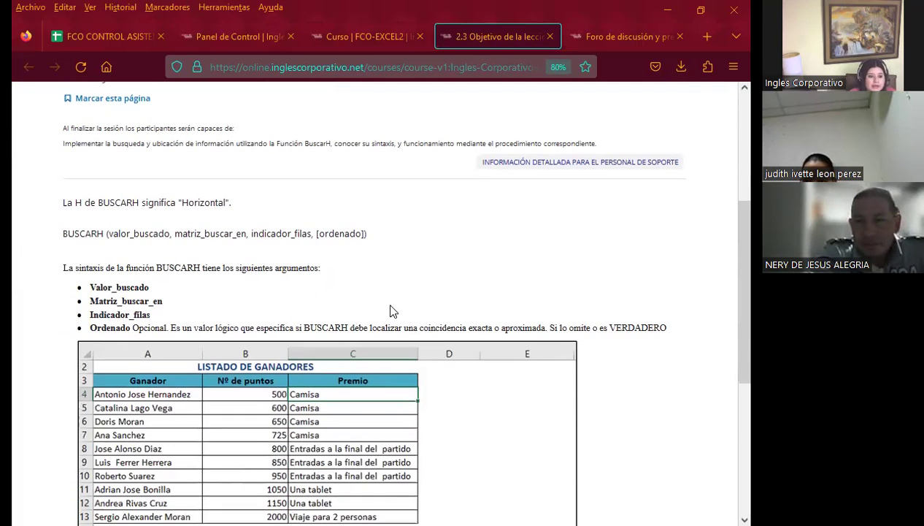
{"action": "scroll", "coordinate": [393, 311], "scroll_direction": "down", "scroll_amount": 3}
{"action": "scroll", "coordinate": [392, 311], "scroll_direction": "down", "scroll_amount": 2}
{"action": "scroll", "coordinate": [392, 309], "scroll_direction": "down", "scroll_amount": 2}
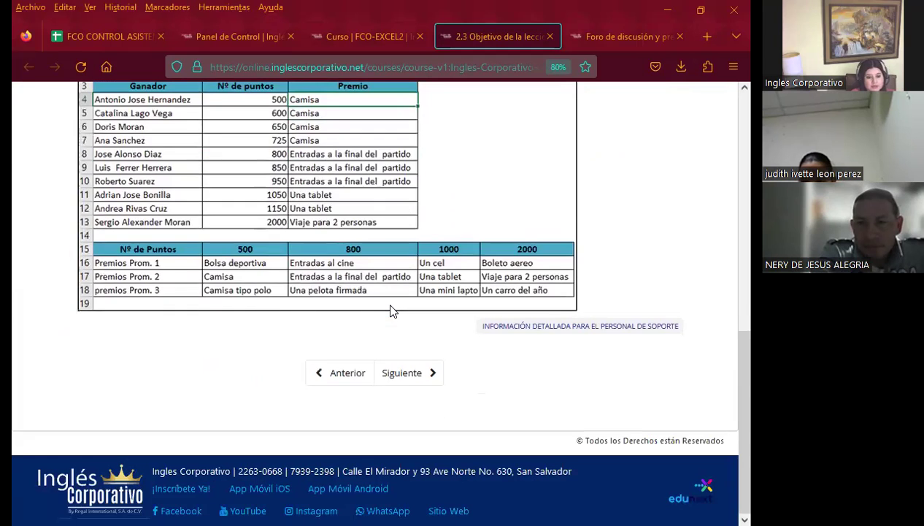
{"action": "scroll", "coordinate": [232, 314], "scroll_direction": "up", "scroll_amount": 10}
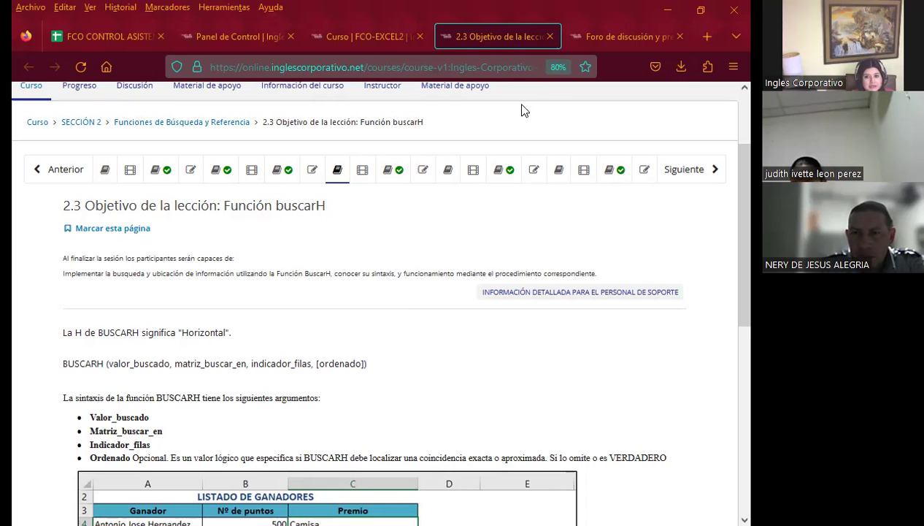
{"action": "left_click", "coordinate": [602, 39]}
{"action": "scroll", "coordinate": [371, 310], "scroll_direction": "up", "scroll_amount": 2}
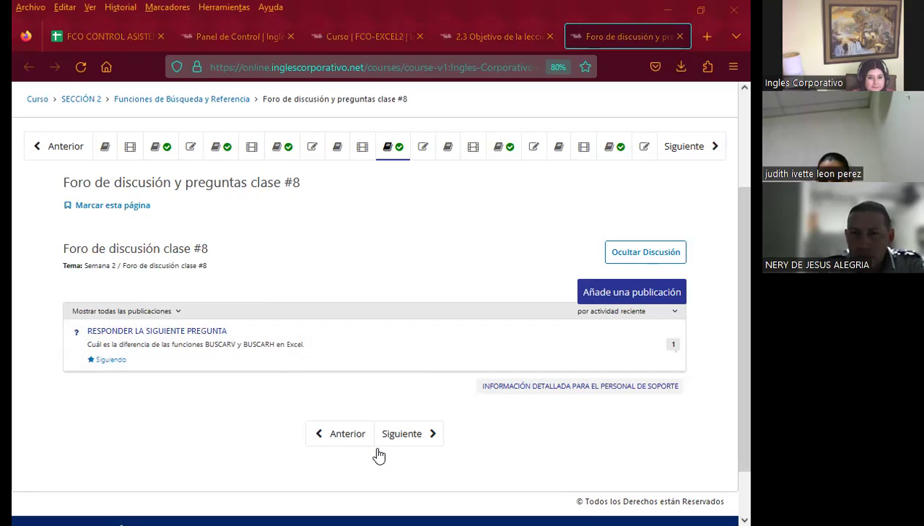
Return to the slideshow and advance to the Agenda slide, 3 of 12.
{"action": "key", "text": "alt+Tab"}
{"action": "left_click", "coordinate": [421, 334]}
{"action": "left_click", "coordinate": [421, 334]}
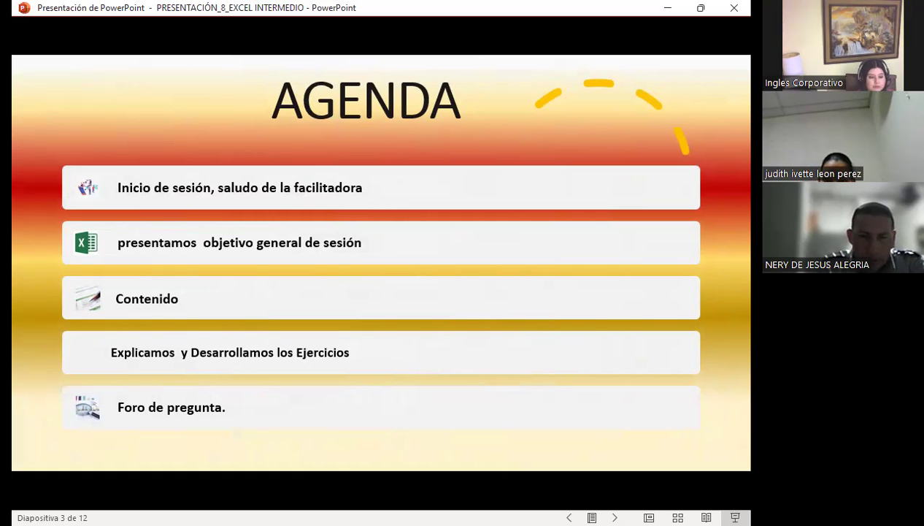
Advance the slideshow to slide 4, the general objective about Buscarh.
{"action": "key", "text": "Right"}
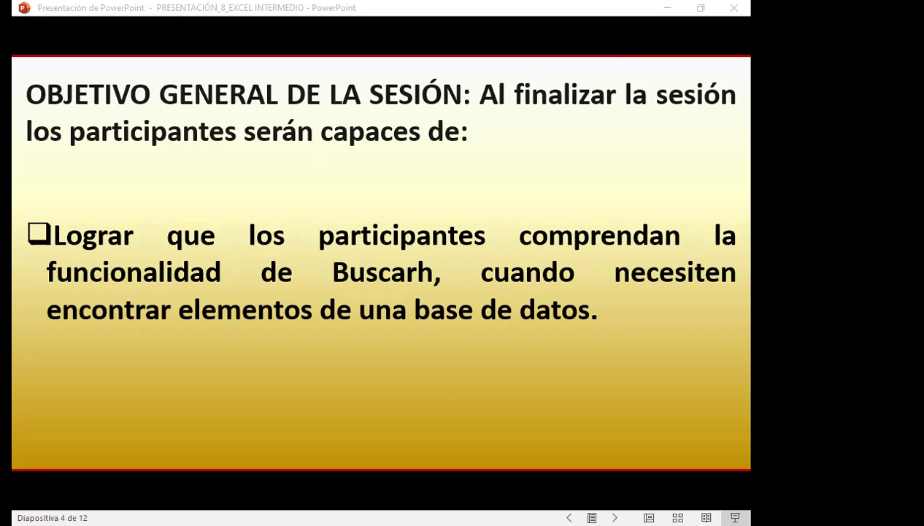
{"action": "left_click", "coordinate": [539, 380]}
{"action": "left_click", "coordinate": [432, 451]}
{"action": "left_click", "coordinate": [407, 363]}
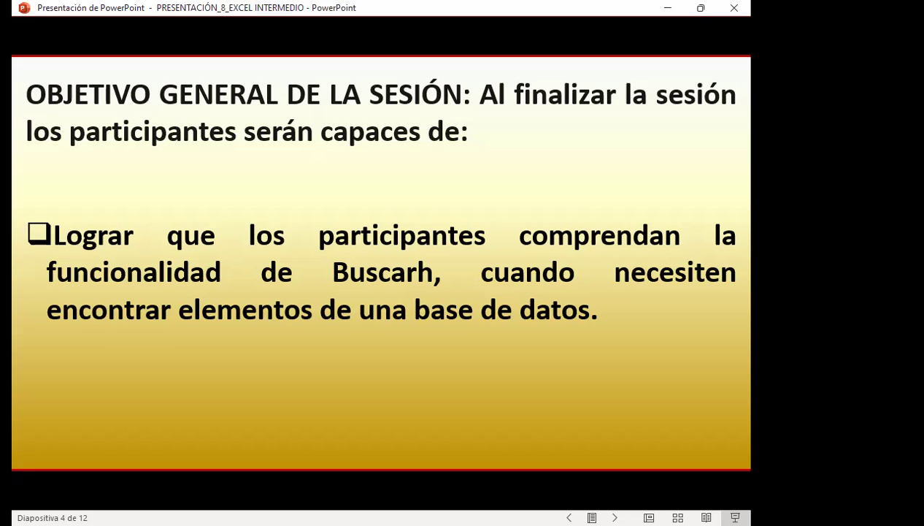
Advance to slide 5, explaining BuscarH() and its four syntax arguments.
{"action": "key", "text": "Right"}
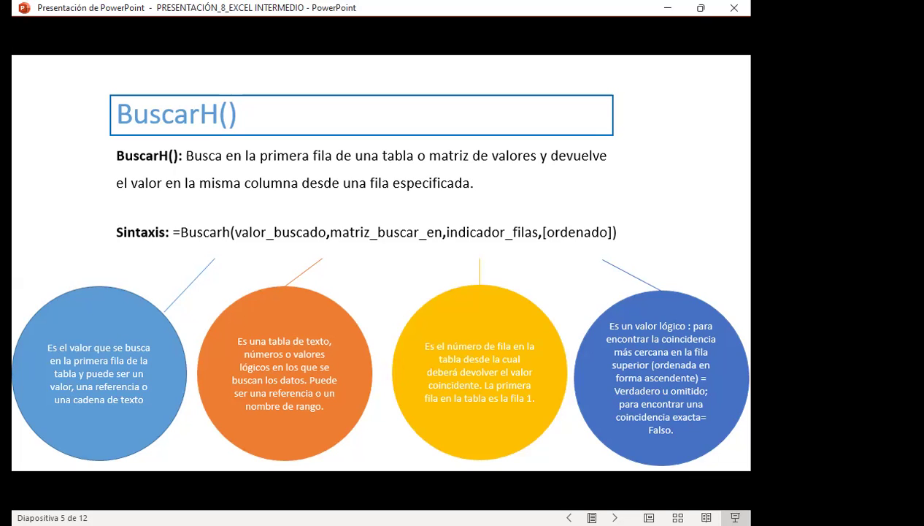
Advance to slide 6, Caso Práctico, with the =buscarh(b3,$a$11:$e$14,3) example.
{"action": "key", "text": "Right"}
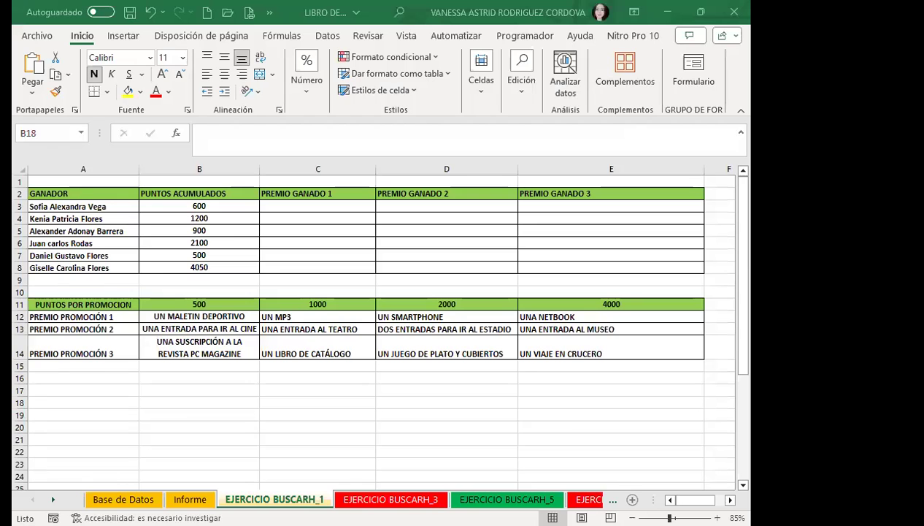
Switch to the Excel workbook and scroll through the Base de Datos records.
{"action": "left_click", "coordinate": [124, 498]}
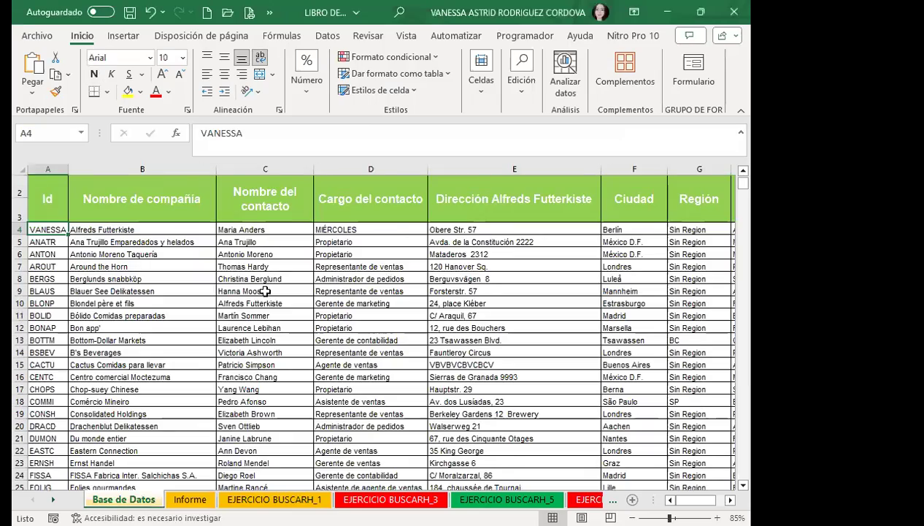
{"action": "left_click", "coordinate": [229, 298]}
{"action": "scroll", "coordinate": [122, 266], "scroll_direction": "down", "scroll_amount": 3}
{"action": "scroll", "coordinate": [154, 315], "scroll_direction": "down", "scroll_amount": 5}
{"action": "scroll", "coordinate": [154, 315], "scroll_direction": "down", "scroll_amount": 8}
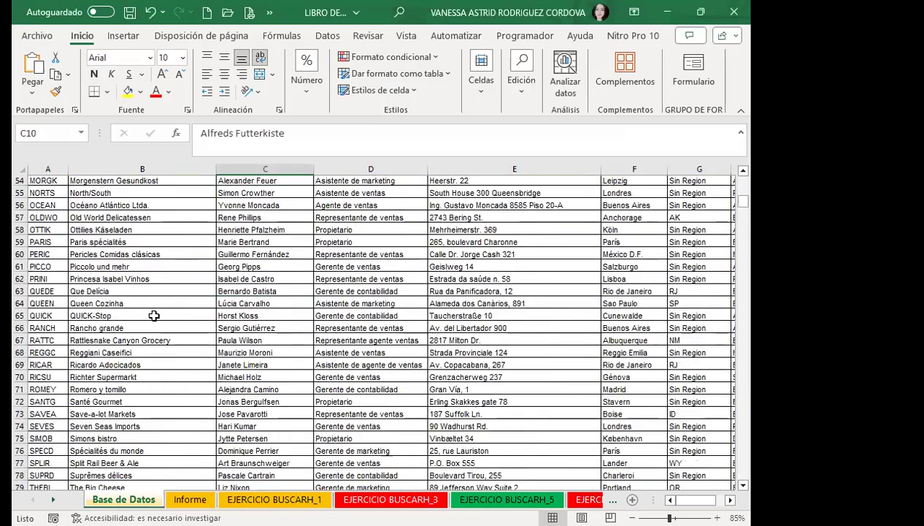
{"action": "scroll", "coordinate": [154, 315], "scroll_direction": "down", "scroll_amount": 9}
{"action": "scroll", "coordinate": [154, 316], "scroll_direction": "down", "scroll_amount": 5}
{"action": "scroll", "coordinate": [154, 315], "scroll_direction": "up", "scroll_amount": 4}
{"action": "scroll", "coordinate": [154, 315], "scroll_direction": "up", "scroll_amount": 5}
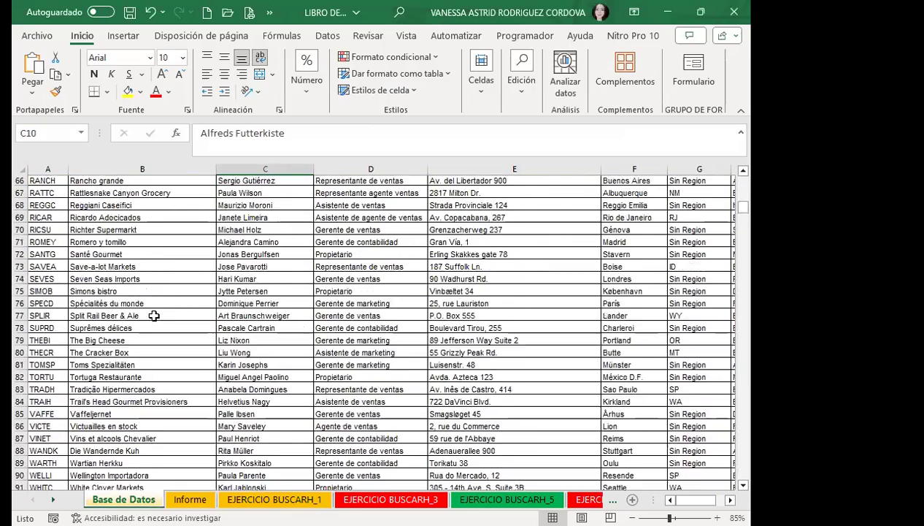
{"action": "scroll", "coordinate": [154, 315], "scroll_direction": "up", "scroll_amount": 9}
{"action": "scroll", "coordinate": [154, 316], "scroll_direction": "up", "scroll_amount": 9}
{"action": "scroll", "coordinate": [154, 315], "scroll_direction": "up", "scroll_amount": 3}
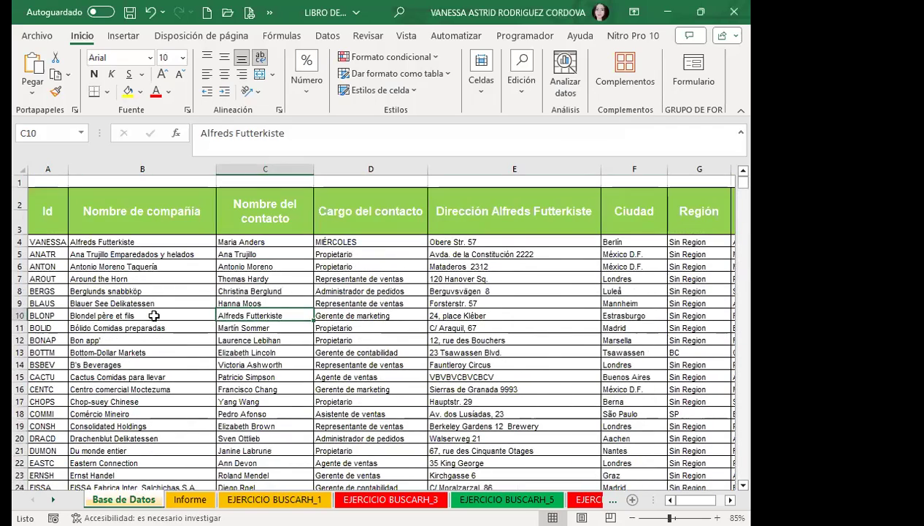
Select Around the Horn in B7, then cell C10 under Nombre de compañía on Informe.
{"action": "left_click", "coordinate": [166, 277]}
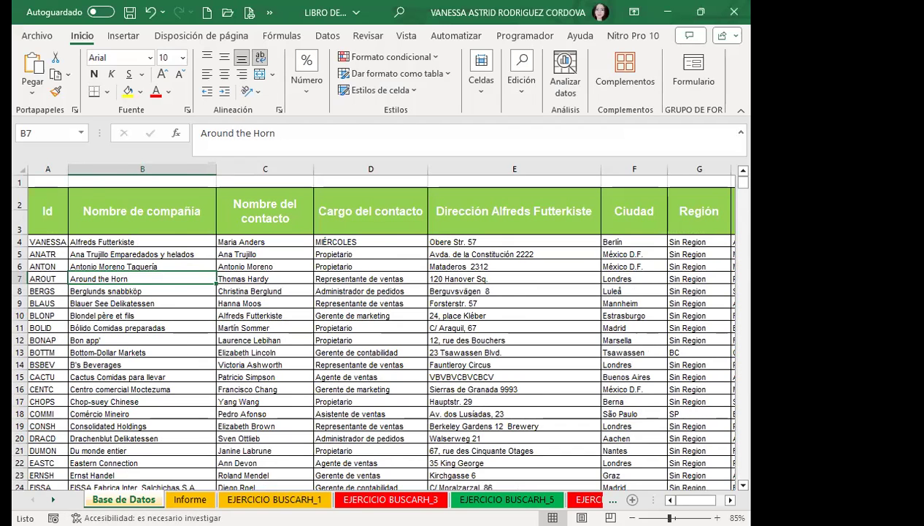
{"action": "left_click", "coordinate": [175, 498]}
{"action": "left_click", "coordinate": [179, 232]}
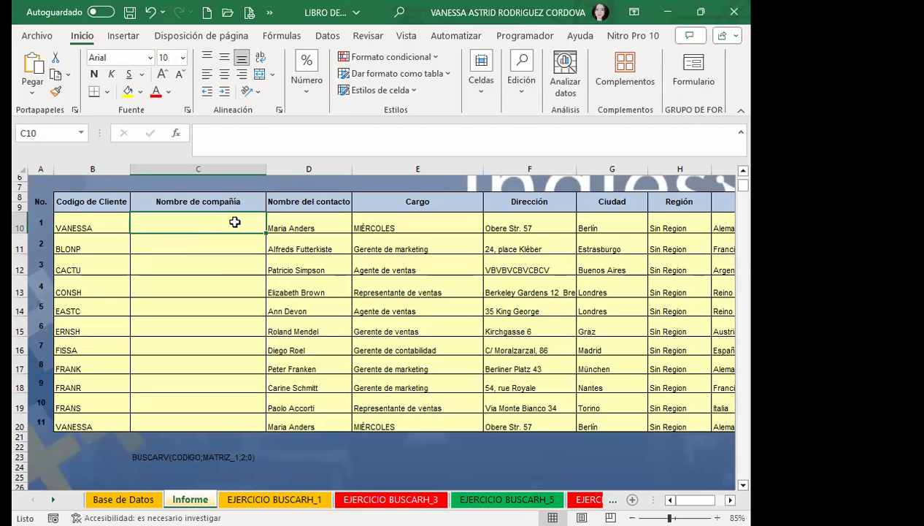
Copy the BUSCARV(CODIGO;MATRIZ_1;2;0) text from the formula note in cell C23.
{"action": "left_click", "coordinate": [124, 500]}
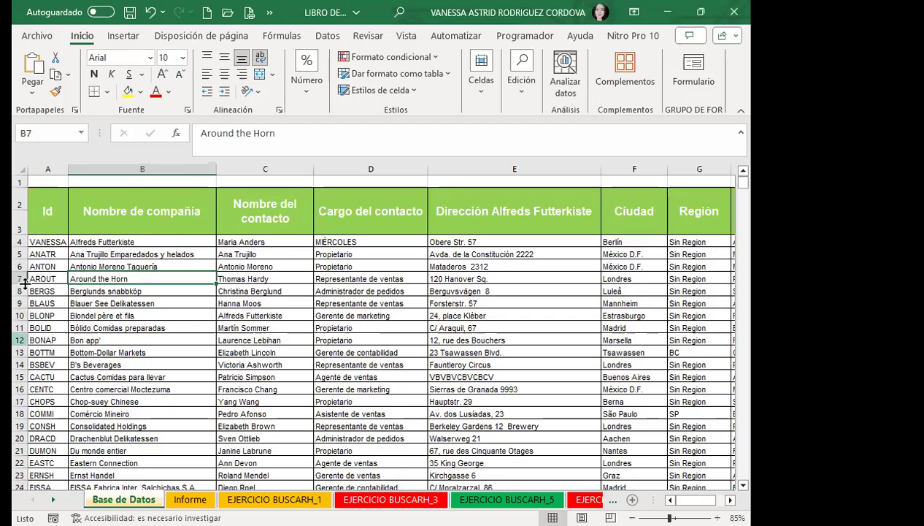
{"action": "left_click", "coordinate": [190, 499]}
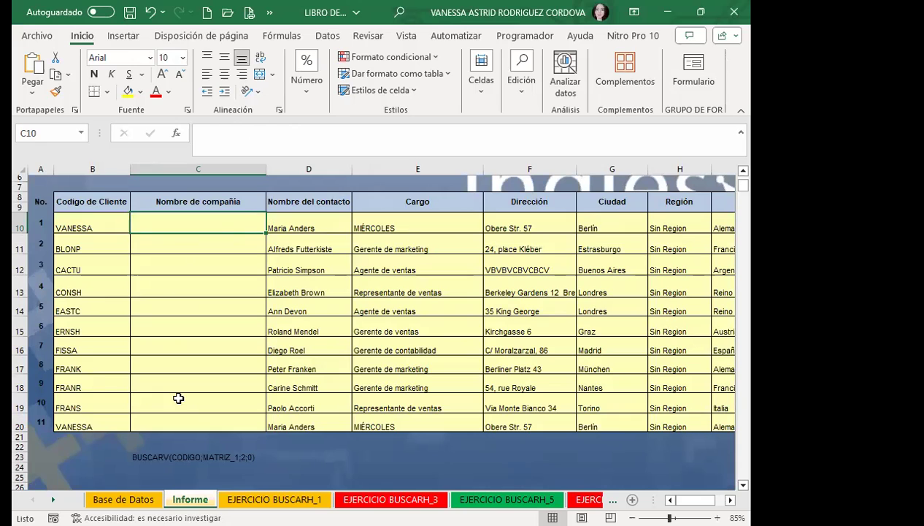
{"action": "scroll", "coordinate": [183, 389], "scroll_direction": "down", "scroll_amount": 2}
{"action": "left_click", "coordinate": [146, 386]}
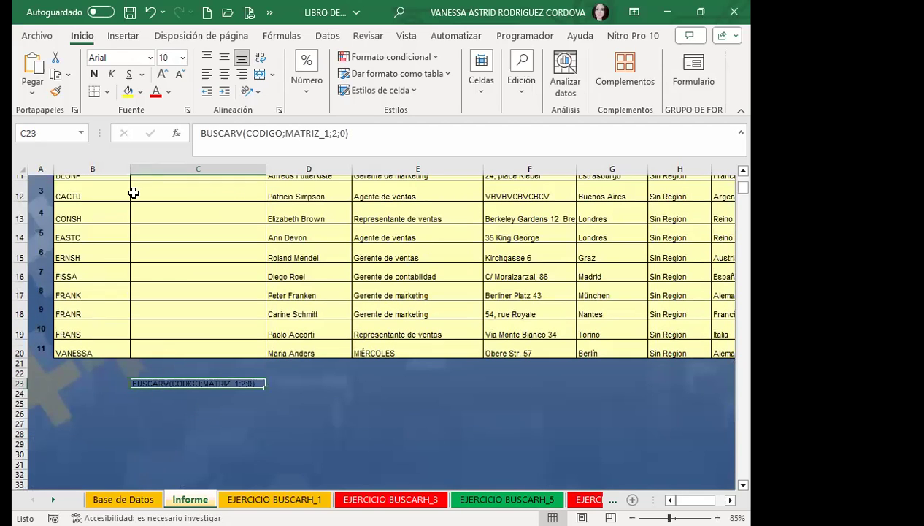
{"action": "left_click_drag", "start_coordinate": [201, 132], "coordinate": [351, 134]}
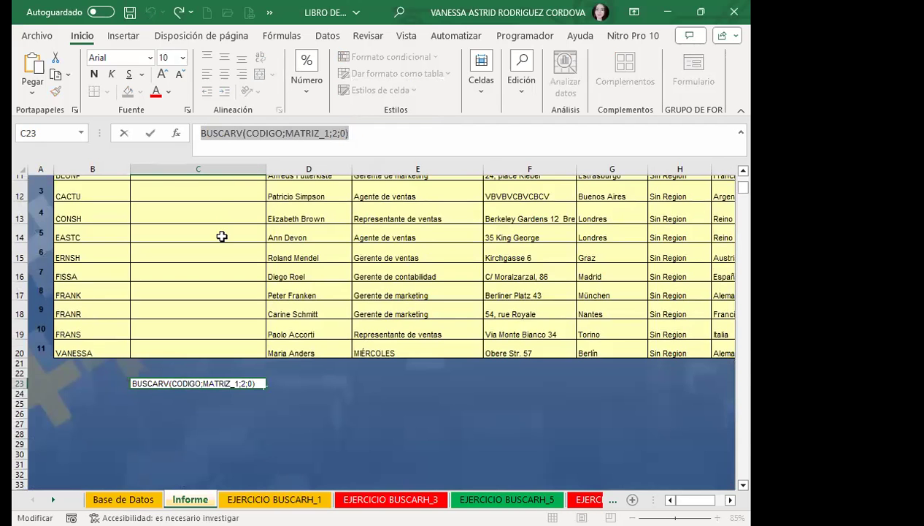
Paste the lookup text into C10 beside the first client code and check it.
{"action": "scroll", "coordinate": [219, 235], "scroll_direction": "up", "scroll_amount": 3}
{"action": "left_click", "coordinate": [198, 300]}
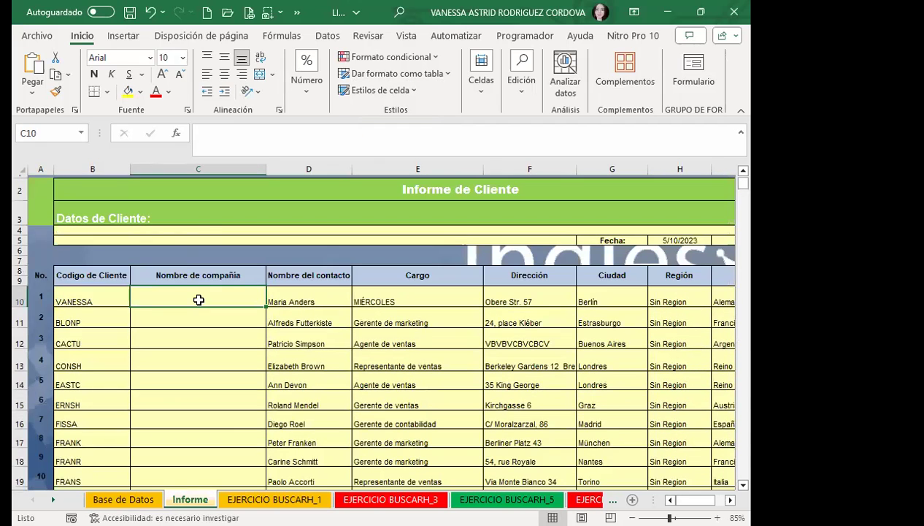
{"action": "type", "text": "BUSCARV(CODIGO;MATRIZ_1;2;0)"}
{"action": "left_click", "coordinate": [191, 333]}
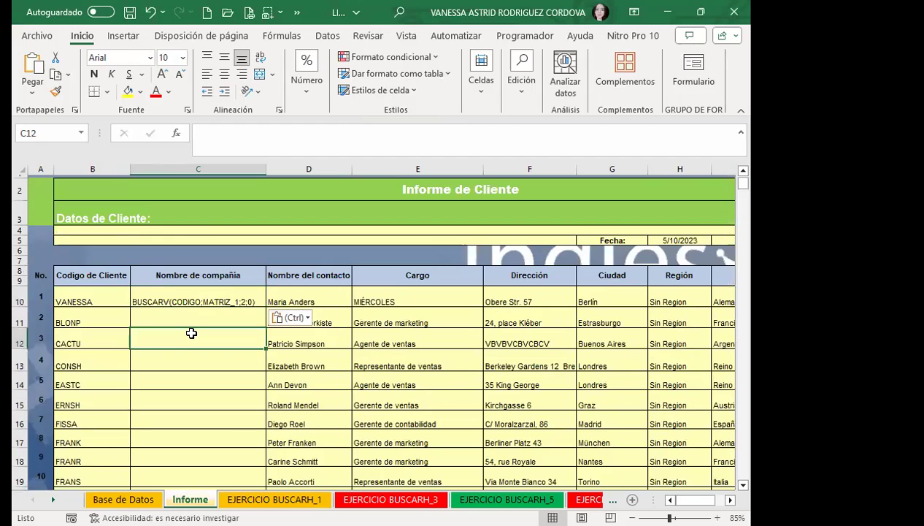
{"action": "left_click", "coordinate": [179, 301]}
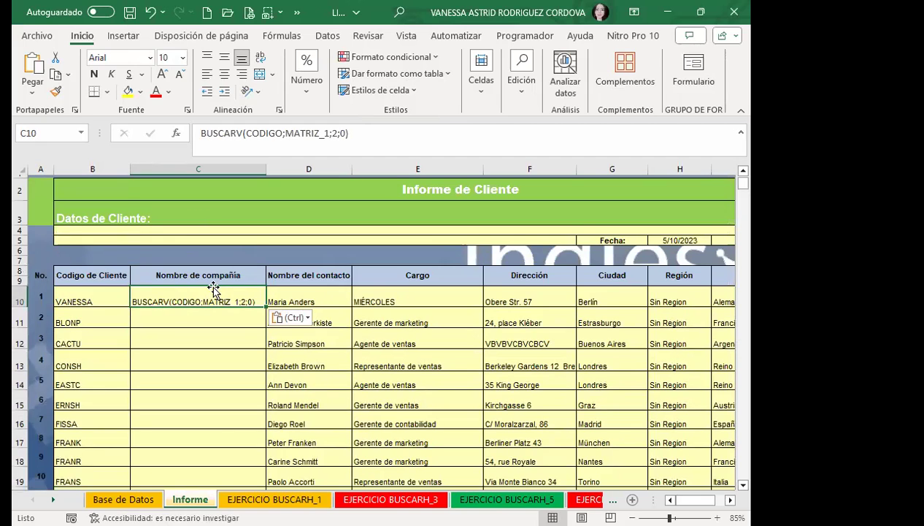
{"action": "scroll", "coordinate": [213, 289], "scroll_direction": "down", "scroll_amount": 2}
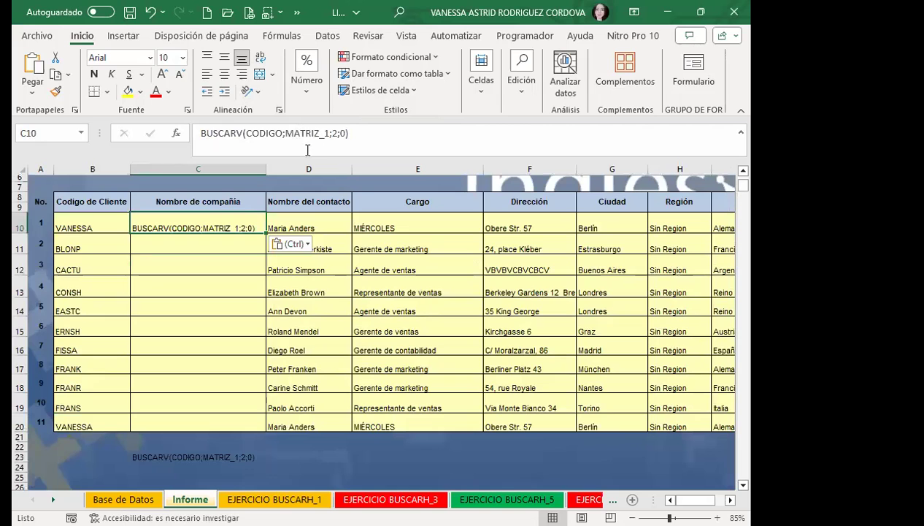
{"action": "left_click_drag", "start_coordinate": [115, 228], "coordinate": [96, 409]}
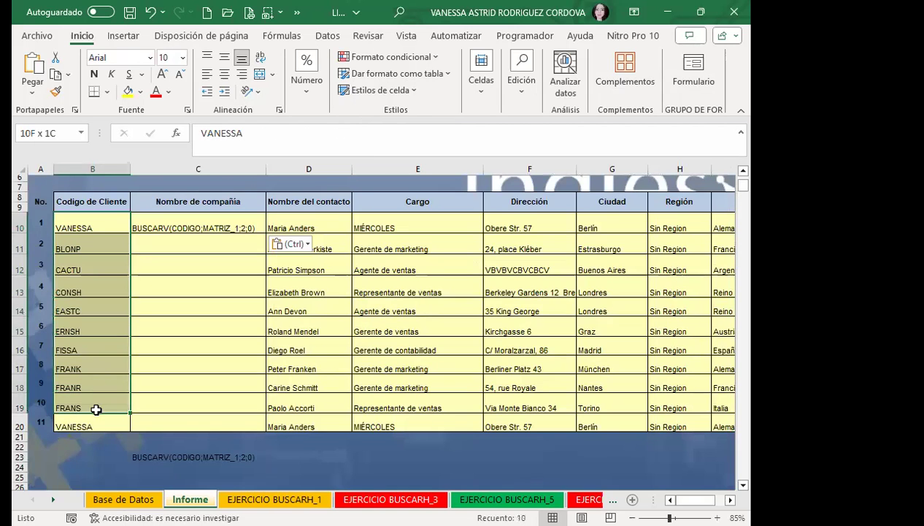
{"action": "scroll", "coordinate": [96, 409], "scroll_direction": "down", "scroll_amount": 1}
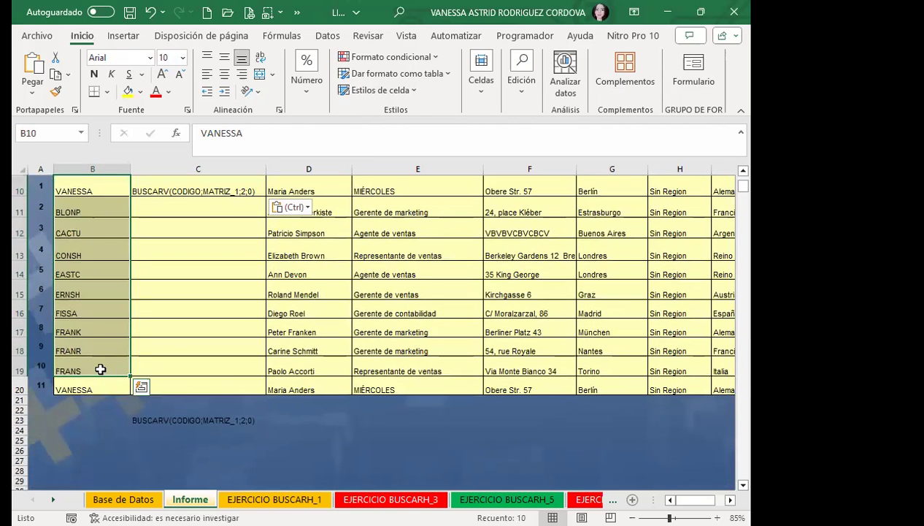
{"action": "scroll", "coordinate": [100, 369], "scroll_direction": "up", "scroll_amount": 2}
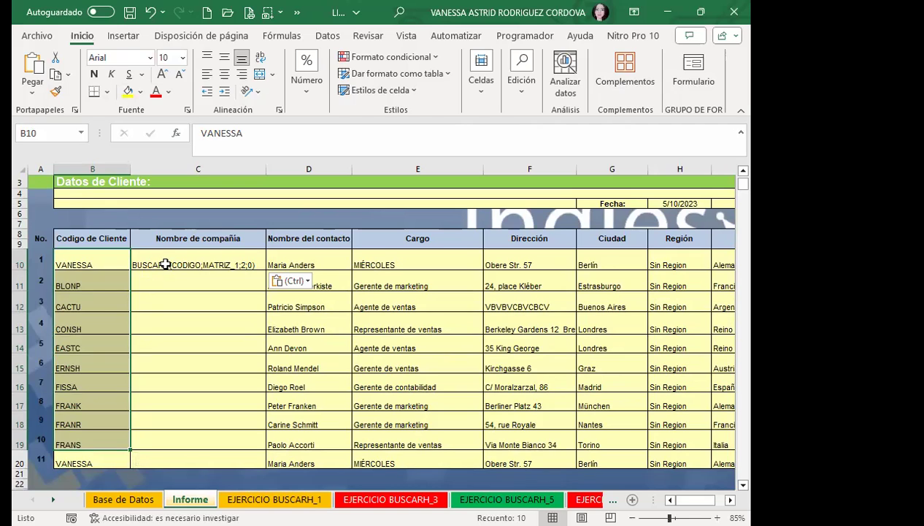
Prefix C10's BUSCARV(CODIGO;MATRIZ_1;2;0) with = so company names fill rows 10–20.
{"action": "left_click", "coordinate": [163, 262]}
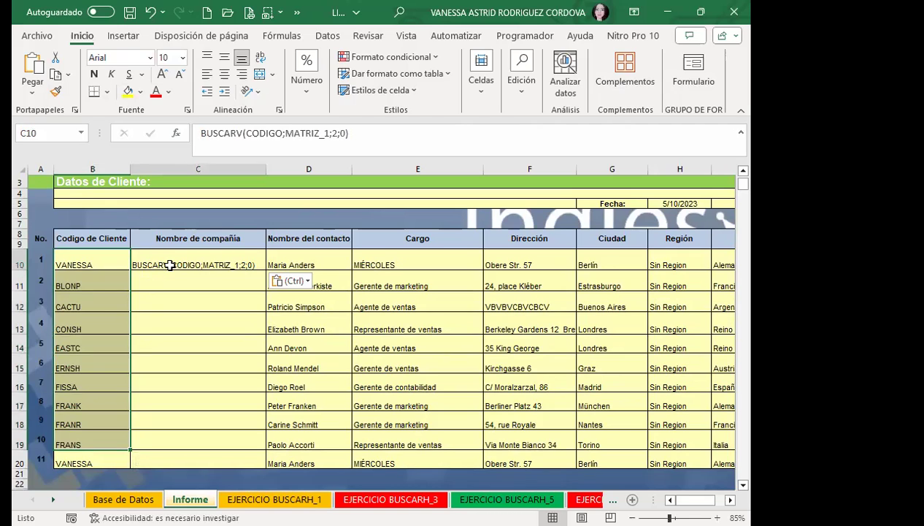
{"action": "left_click", "coordinate": [201, 131]}
{"action": "type", "text": "="}
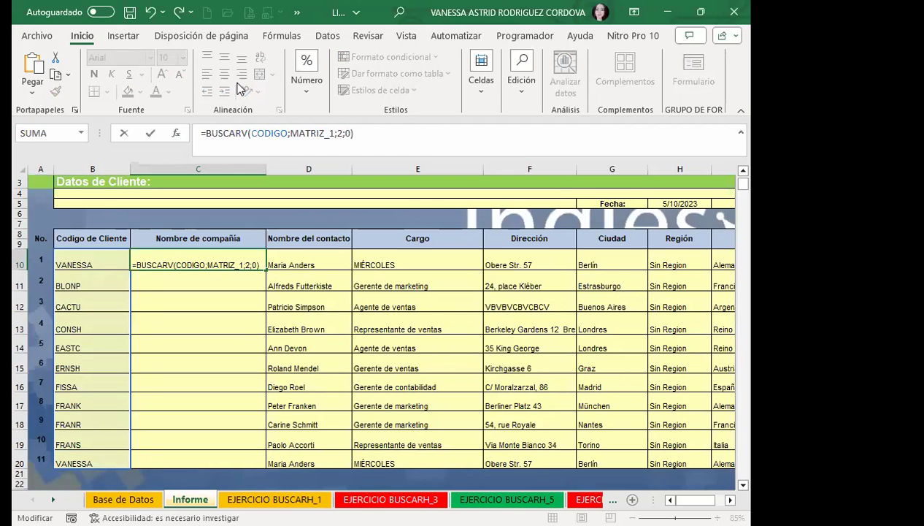
{"action": "key", "text": "Return"}
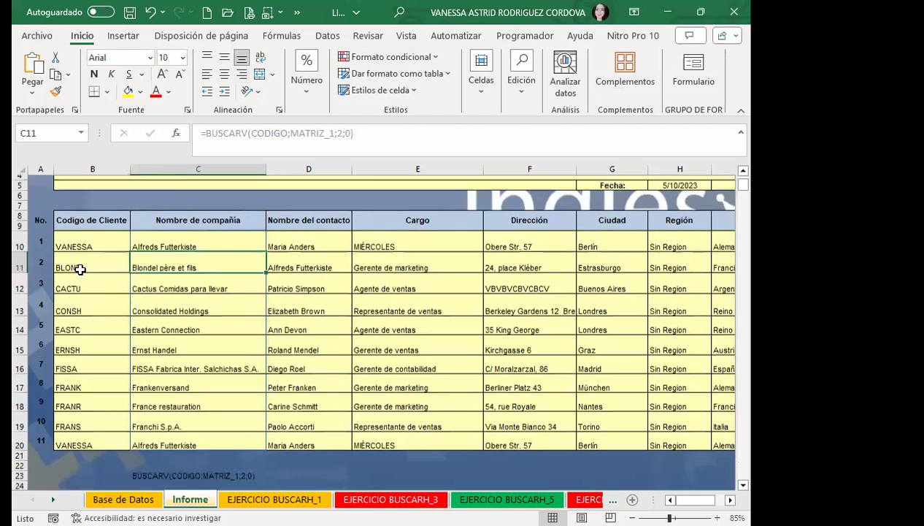
{"action": "scroll", "coordinate": [73, 270], "scroll_direction": "down", "scroll_amount": 4}
{"action": "scroll", "coordinate": [140, 321], "scroll_direction": "down", "scroll_amount": 2}
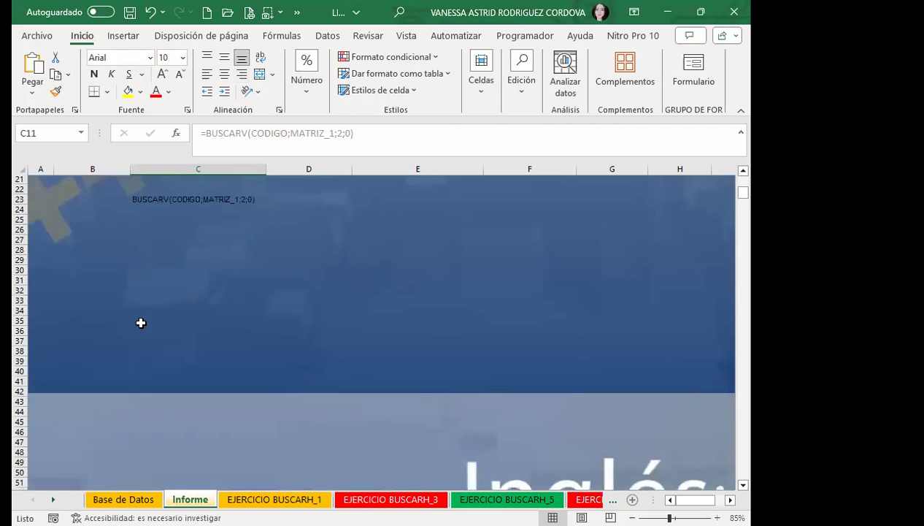
{"action": "scroll", "coordinate": [141, 323], "scroll_direction": "down", "scroll_amount": 5}
{"action": "scroll", "coordinate": [160, 323], "scroll_direction": "up", "scroll_amount": 3}
{"action": "scroll", "coordinate": [164, 317], "scroll_direction": "up", "scroll_amount": 9}
{"action": "left_click", "coordinate": [161, 313]}
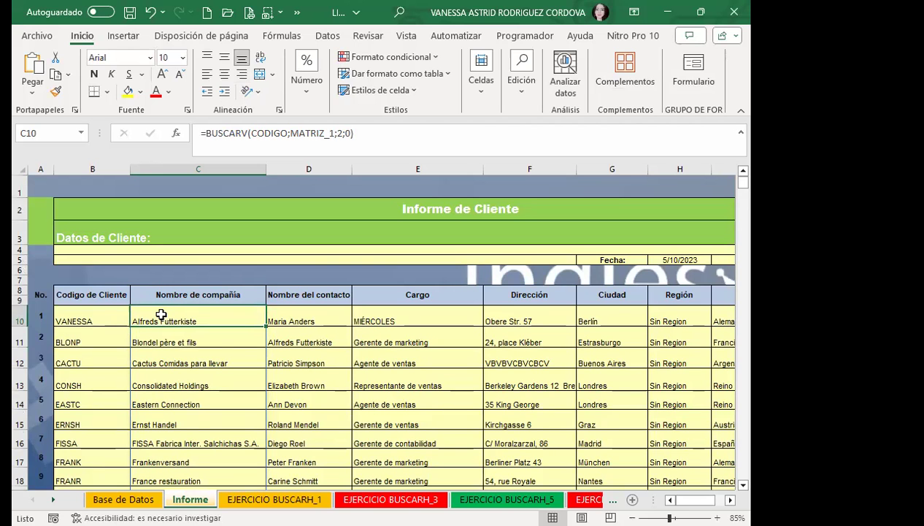
{"action": "scroll", "coordinate": [161, 314], "scroll_direction": "down", "scroll_amount": 1}
{"action": "left_click_drag", "start_coordinate": [87, 242], "coordinate": [85, 426]}
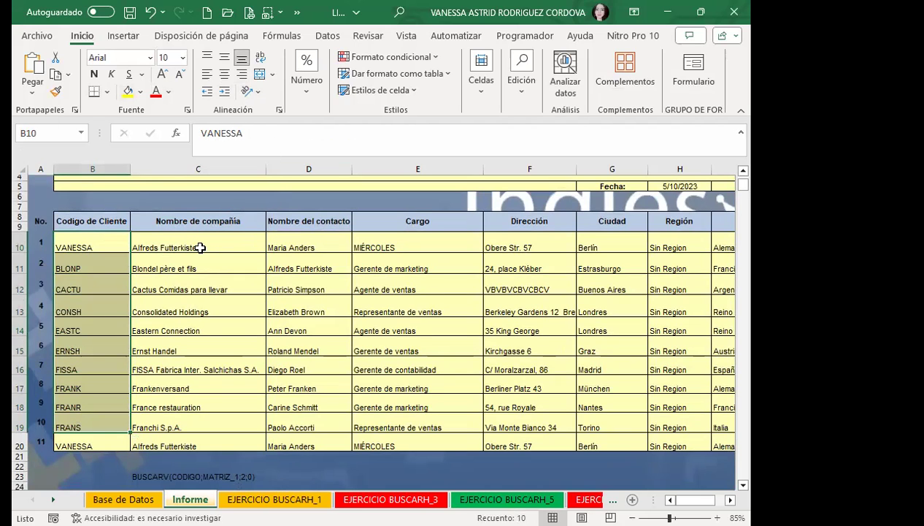
{"action": "scroll", "coordinate": [199, 248], "scroll_direction": "up", "scroll_amount": 1}
{"action": "left_click_drag", "start_coordinate": [198, 279], "coordinate": [198, 303]}
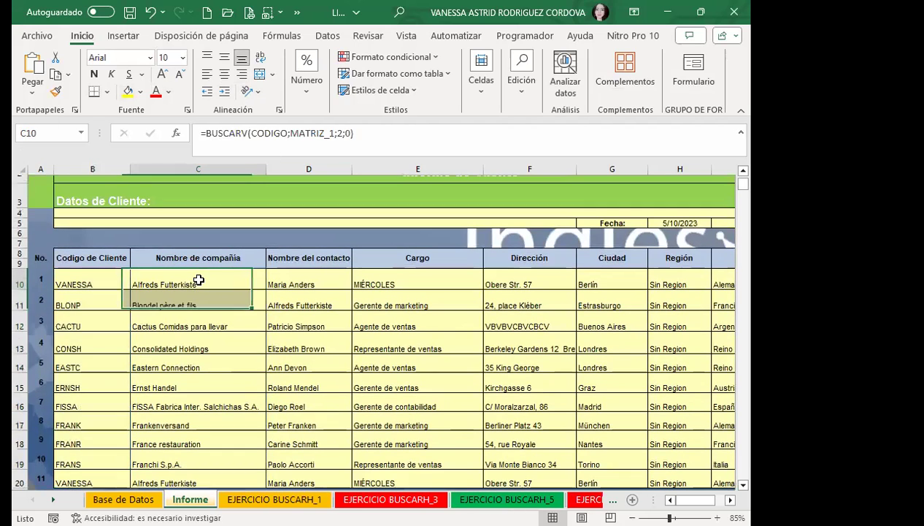
{"action": "left_click", "coordinate": [199, 279]}
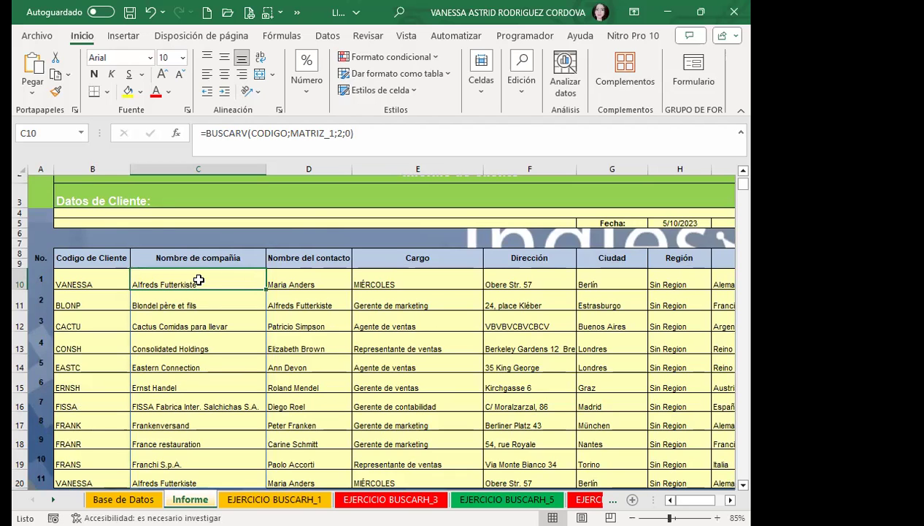
{"action": "scroll", "coordinate": [205, 274], "scroll_direction": "down", "scroll_amount": 1}
{"action": "left_click", "coordinate": [213, 267]}
{"action": "scroll", "coordinate": [213, 268], "scroll_direction": "down", "scroll_amount": 2}
{"action": "scroll", "coordinate": [212, 333], "scroll_direction": "up", "scroll_amount": 2}
{"action": "scroll", "coordinate": [182, 342], "scroll_direction": "up", "scroll_amount": 1}
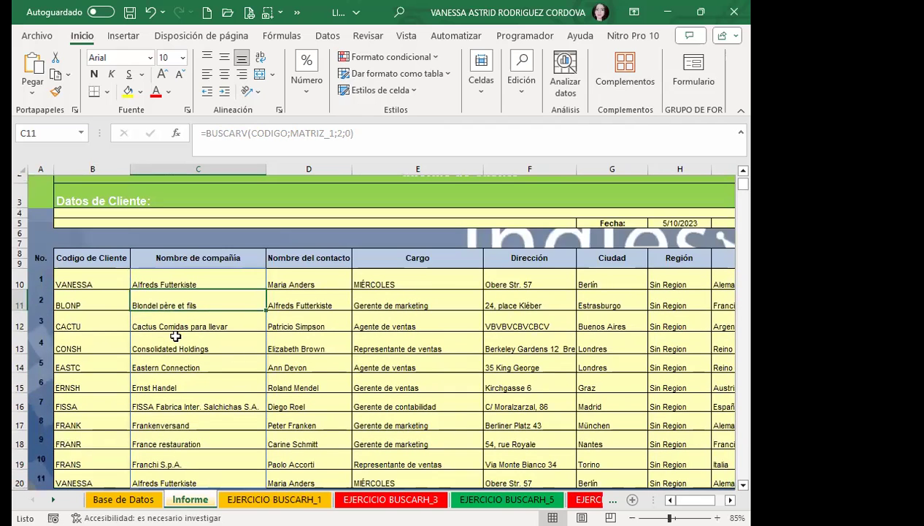
{"action": "left_click", "coordinate": [212, 270]}
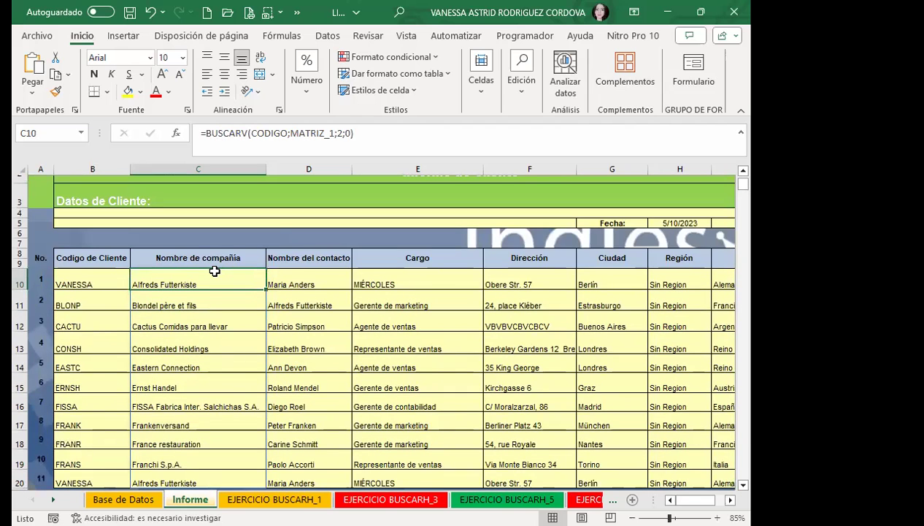
Remove the equals sign so C10 shows the BUSCARV lookup as plain text.
{"action": "left_click", "coordinate": [205, 133]}
{"action": "key", "text": "BackSpace"}
{"action": "key", "text": "Return"}
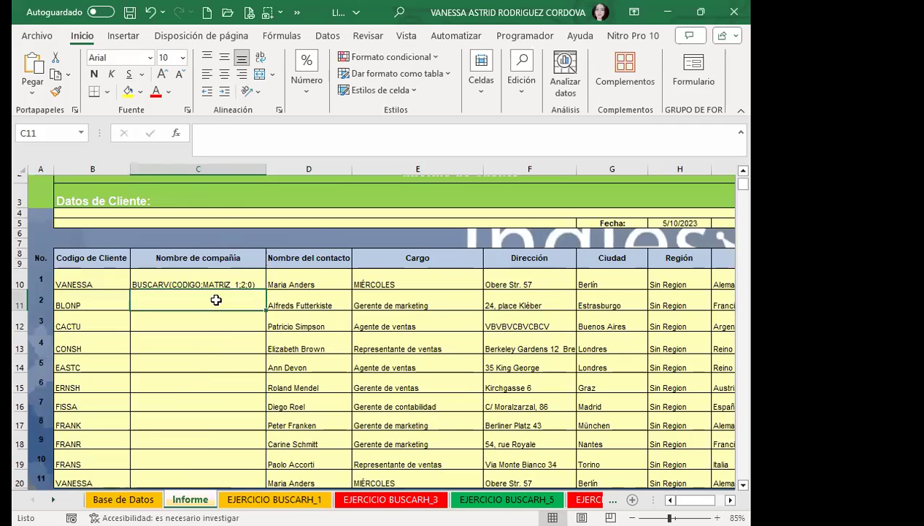
{"action": "left_click", "coordinate": [155, 281]}
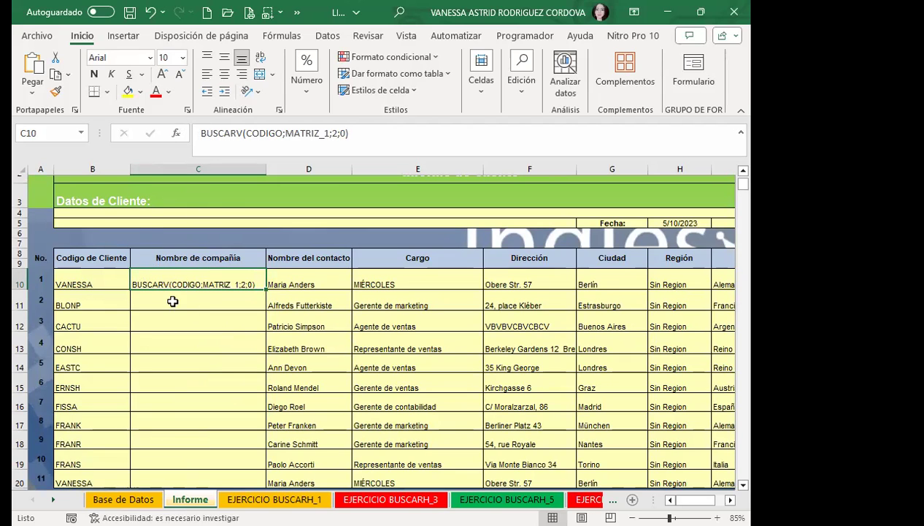
{"action": "scroll", "coordinate": [175, 299], "scroll_direction": "down", "scroll_amount": 2}
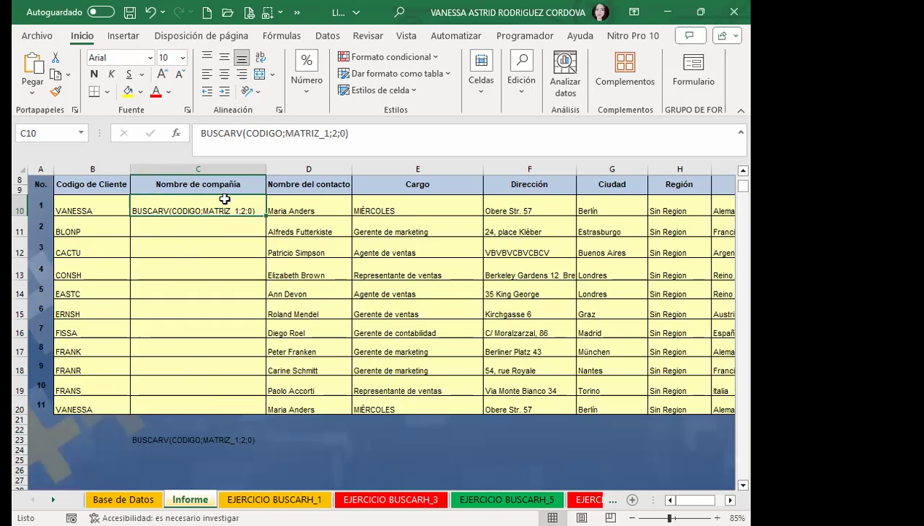
Restore the equals sign so C10's =BUSCARV(CODIGO;MATRIZ_1;2;0) returns Alfreds Futterkiste.
{"action": "left_click", "coordinate": [203, 134]}
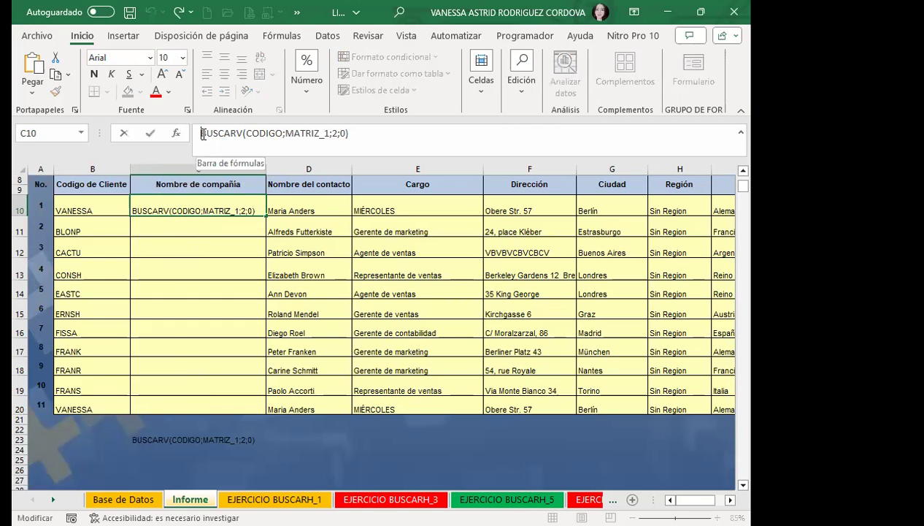
{"action": "type", "text": "="}
{"action": "key", "text": "Return"}
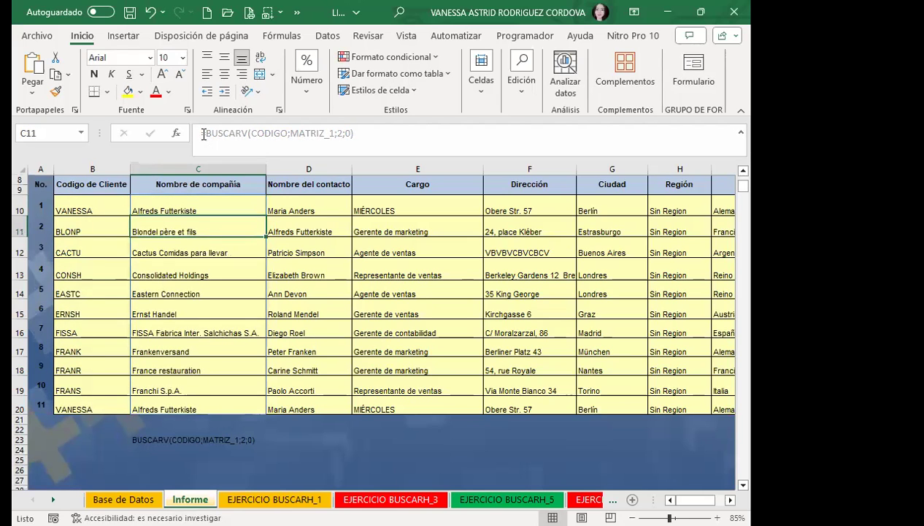
{"action": "left_click", "coordinate": [176, 207]}
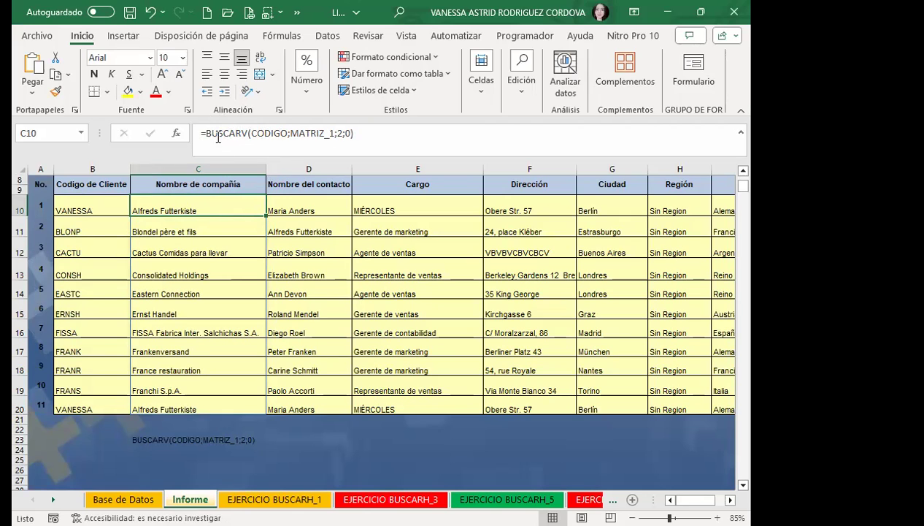
{"action": "left_click", "coordinate": [361, 134]}
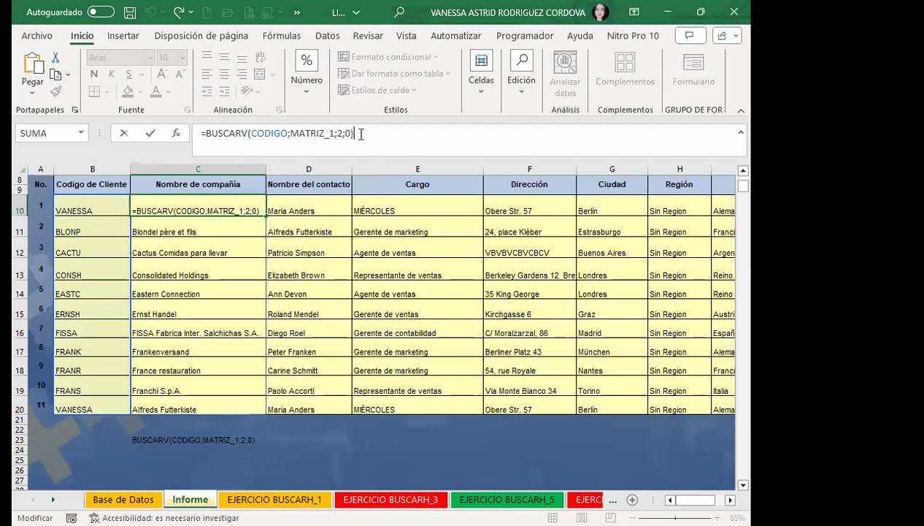
{"action": "key", "text": "Return"}
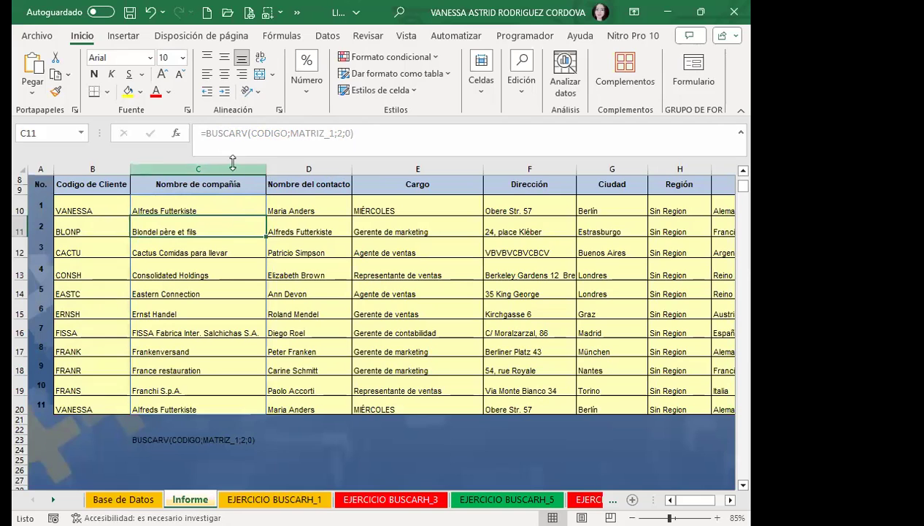
{"action": "key", "text": "BackSpace"}
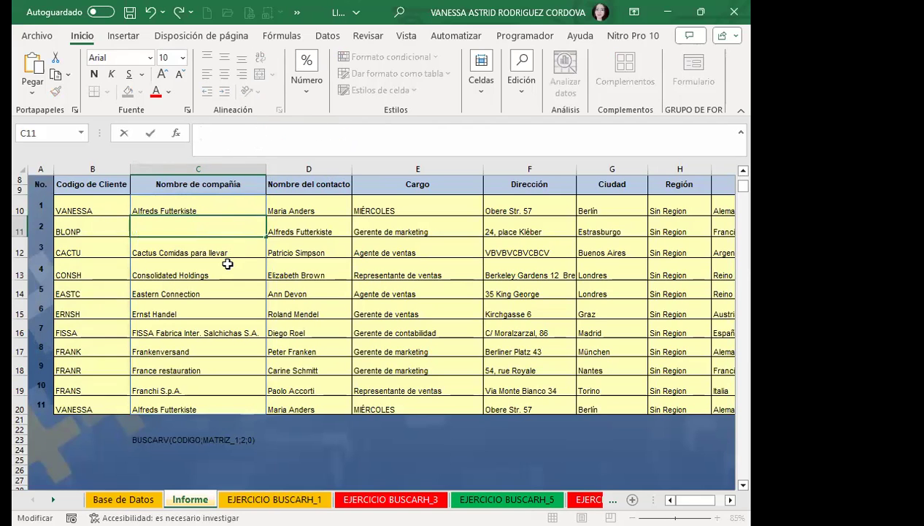
{"action": "key", "text": "Escape"}
{"action": "left_click", "coordinate": [230, 207]}
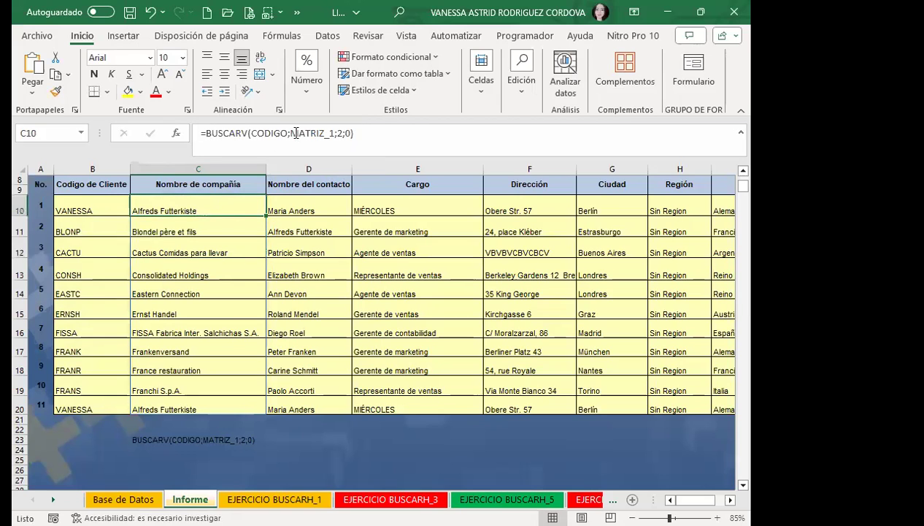
{"action": "left_click", "coordinate": [292, 132]}
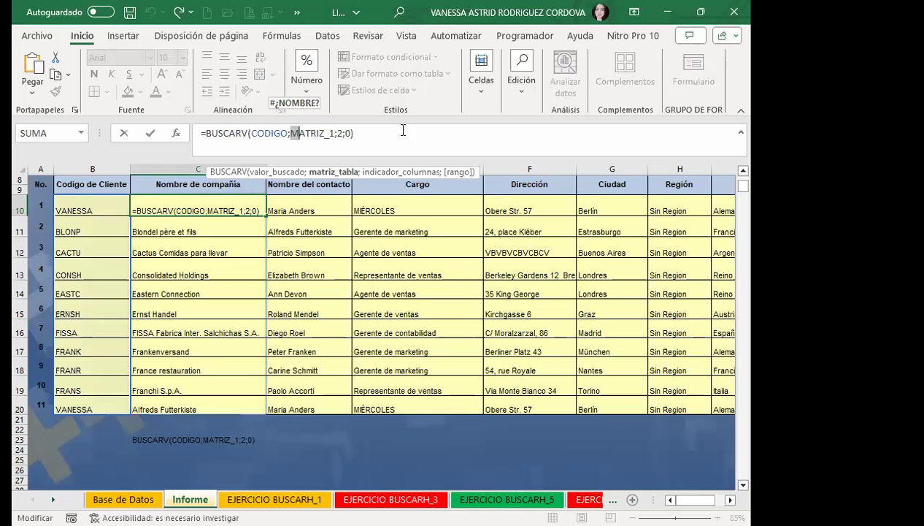
{"action": "key", "text": "Return"}
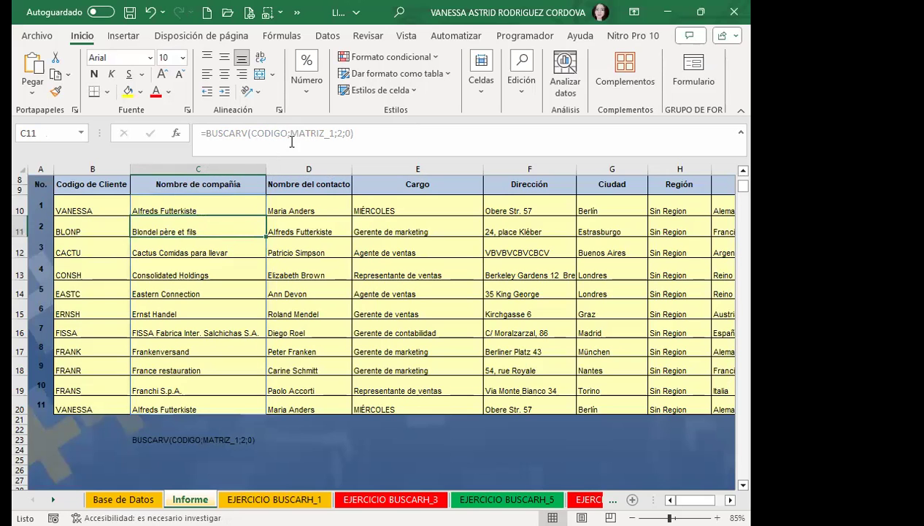
{"action": "key", "text": "BackSpace"}
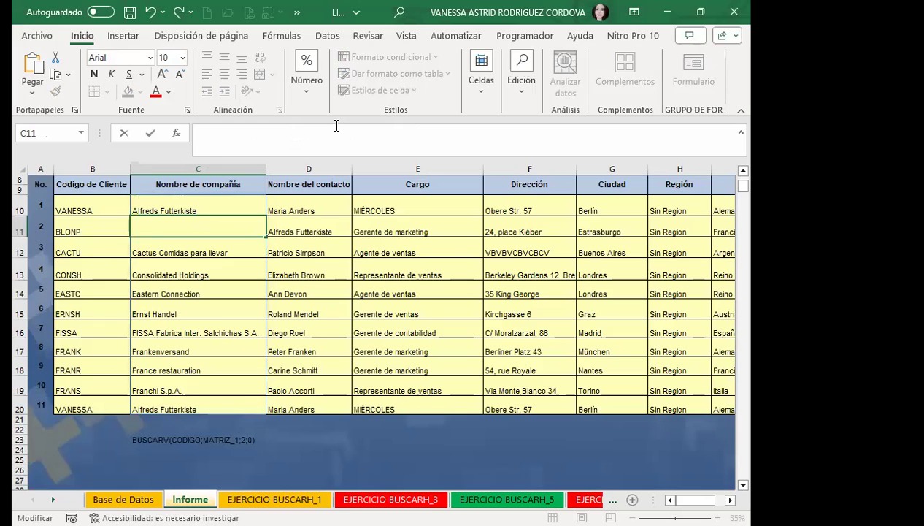
{"action": "key", "text": "Escape"}
{"action": "key", "text": "Down"}
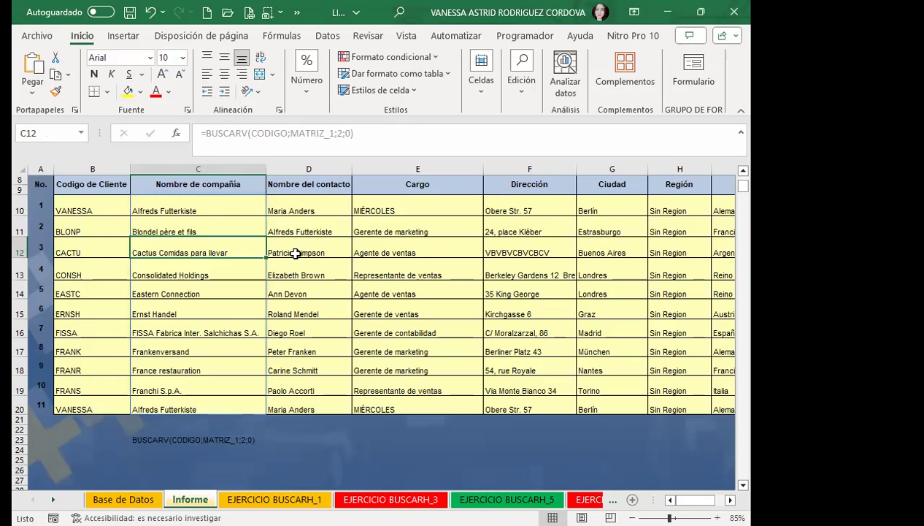
{"action": "left_click", "coordinate": [222, 370]}
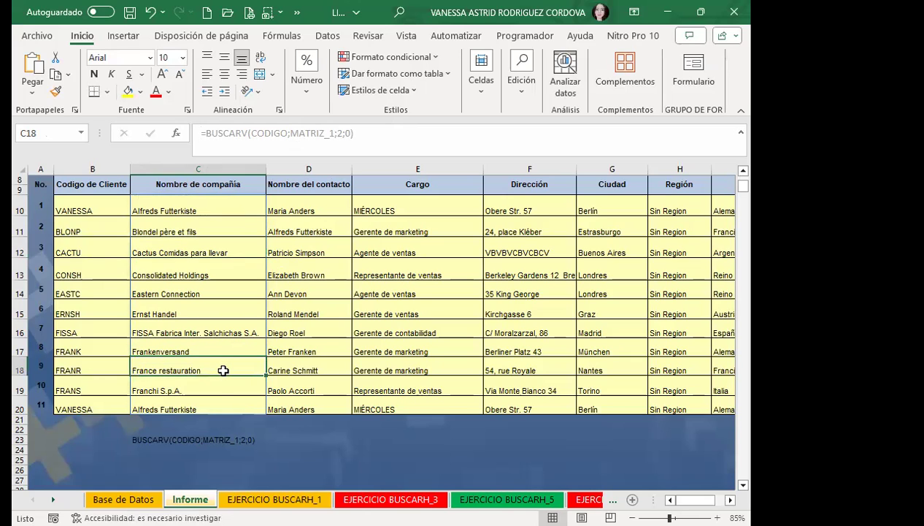
Fill the C10 BUSCARV lookup down to C20, producing #¡DESBORDAMIENTO! spill errors.
{"action": "left_click", "coordinate": [212, 203]}
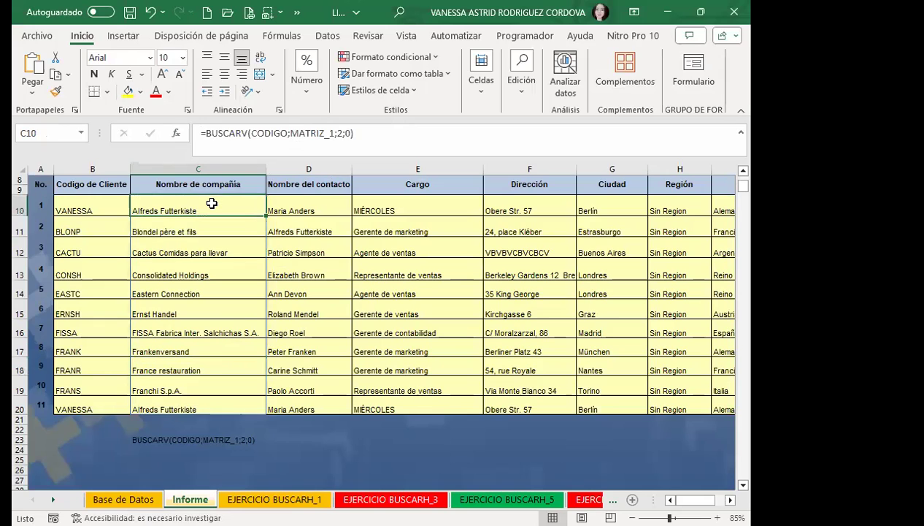
{"action": "left_click_drag", "start_coordinate": [197, 207], "coordinate": [206, 402]}
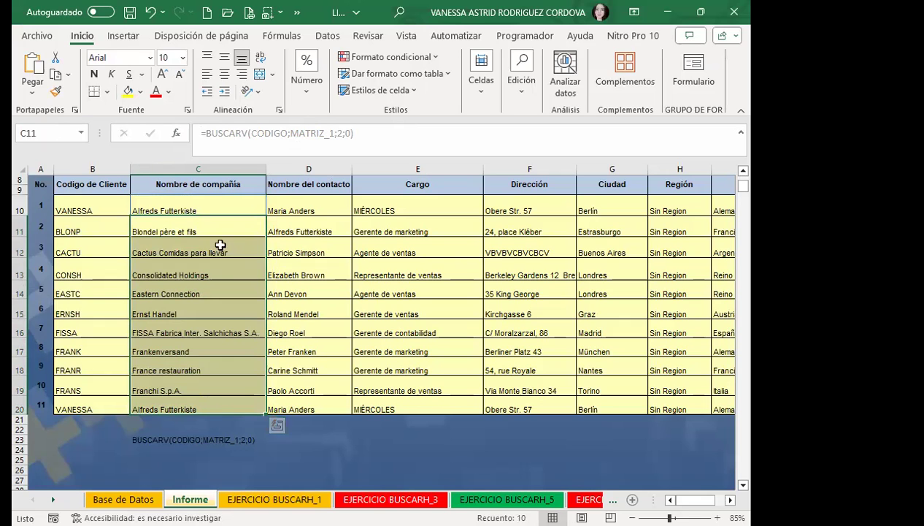
{"action": "left_click", "coordinate": [228, 206]}
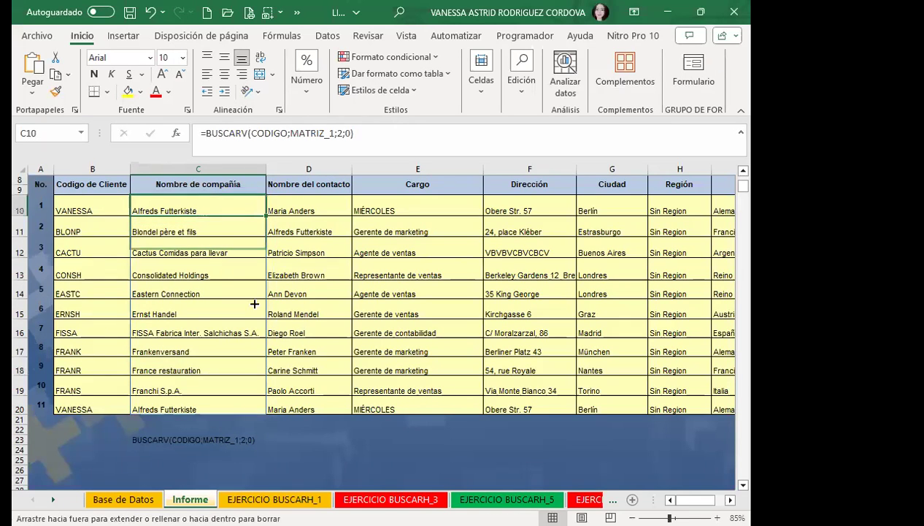
{"action": "left_click_drag", "start_coordinate": [268, 217], "coordinate": [248, 409]}
{"action": "left_click", "coordinate": [189, 286]}
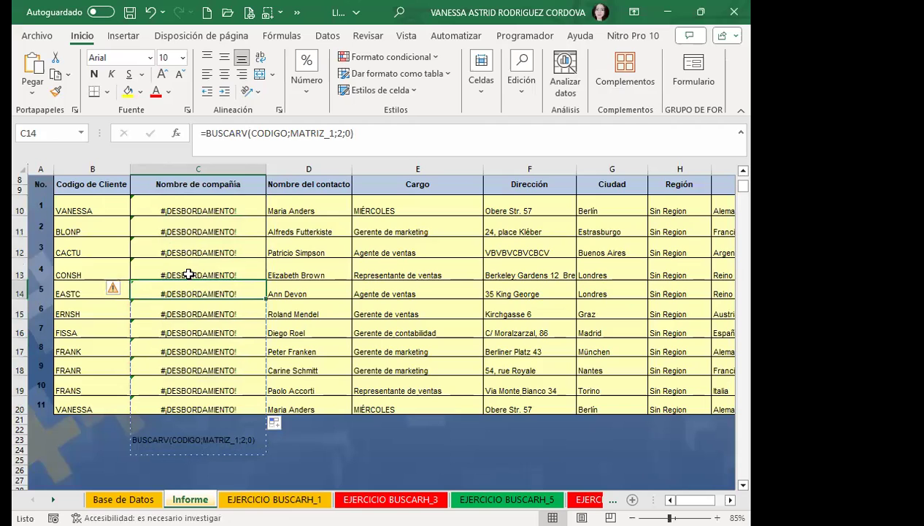
{"action": "key", "text": "ctrl+z"}
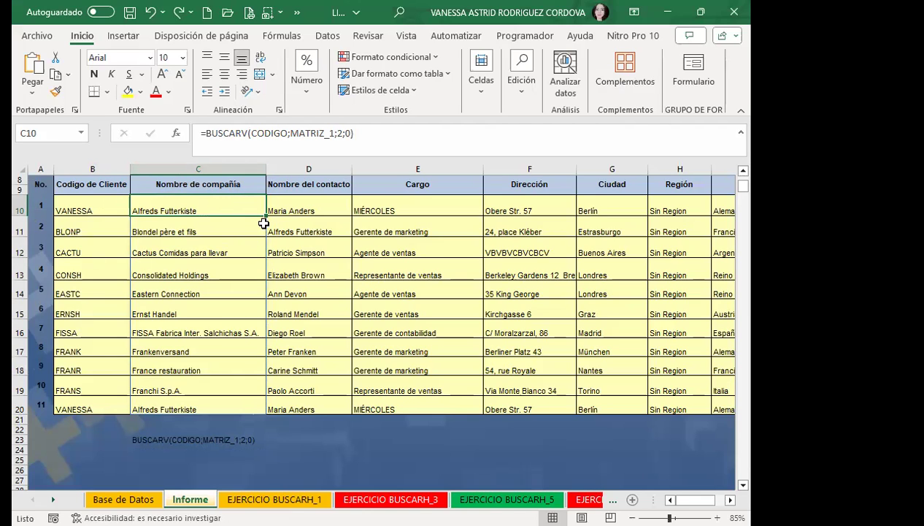
{"action": "left_click_drag", "start_coordinate": [267, 215], "coordinate": [257, 411]}
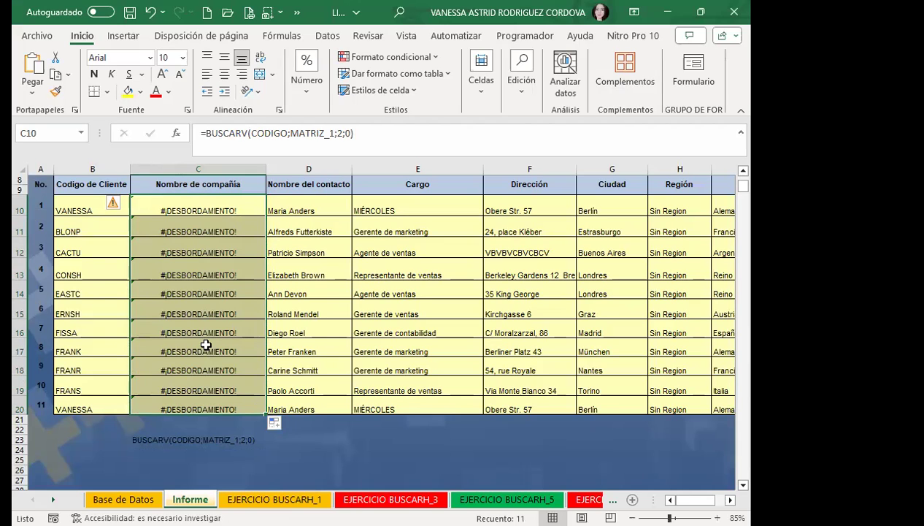
Copy and paste the company-name range C10:C20 in place, then cancel the pending copy.
{"action": "key", "text": "ctrl+c"}
{"action": "key", "text": "ctrl+v"}
{"action": "key", "text": "Down"}
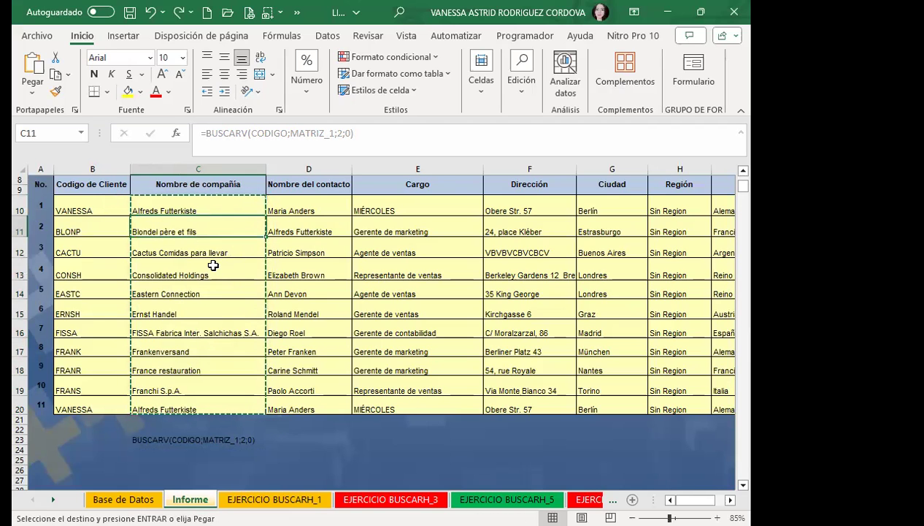
{"action": "left_click", "coordinate": [213, 265]}
{"action": "key", "text": "Escape"}
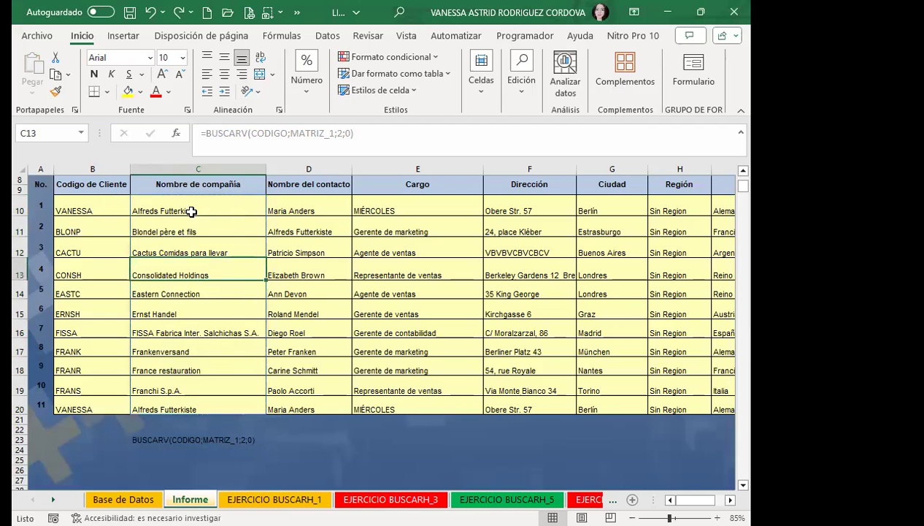
{"action": "left_click", "coordinate": [191, 208]}
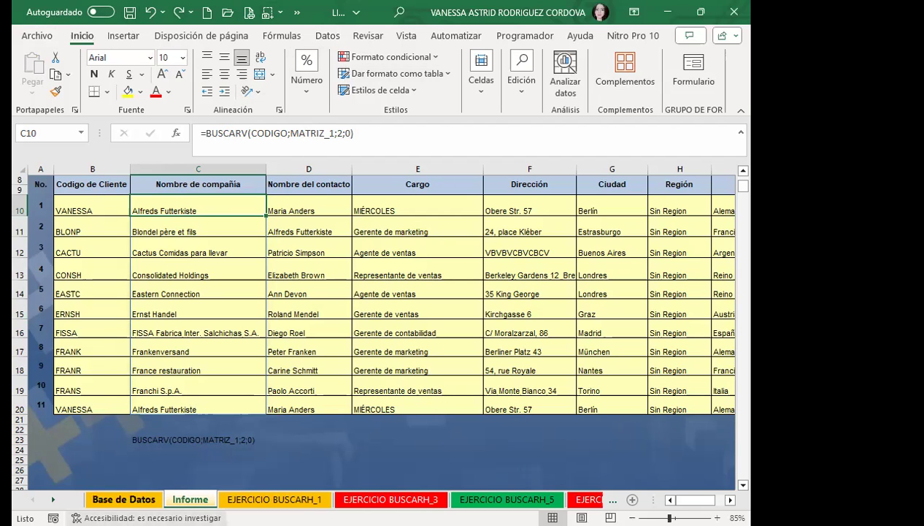
Compare against the Base de Datos sheet and check the company names in C11 through C19.
{"action": "left_click", "coordinate": [135, 499]}
{"action": "left_click", "coordinate": [191, 499]}
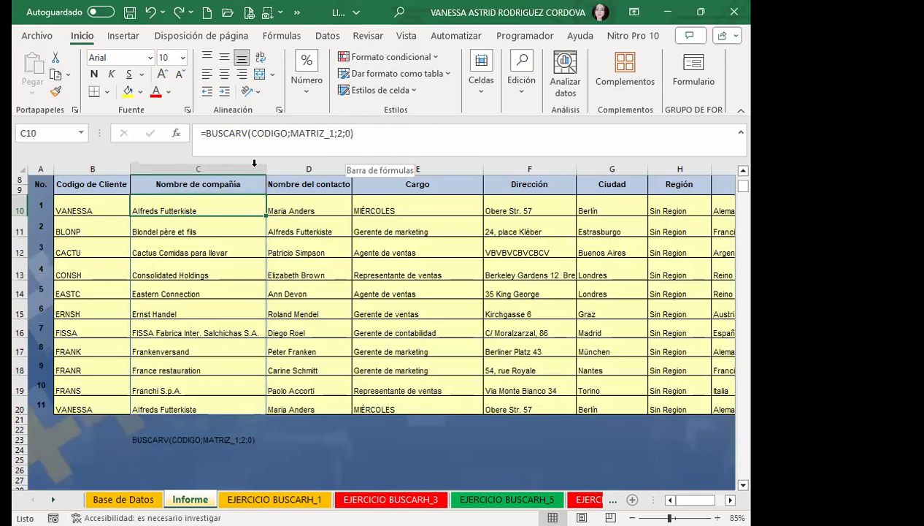
{"action": "left_click", "coordinate": [208, 227]}
{"action": "left_click", "coordinate": [212, 246]}
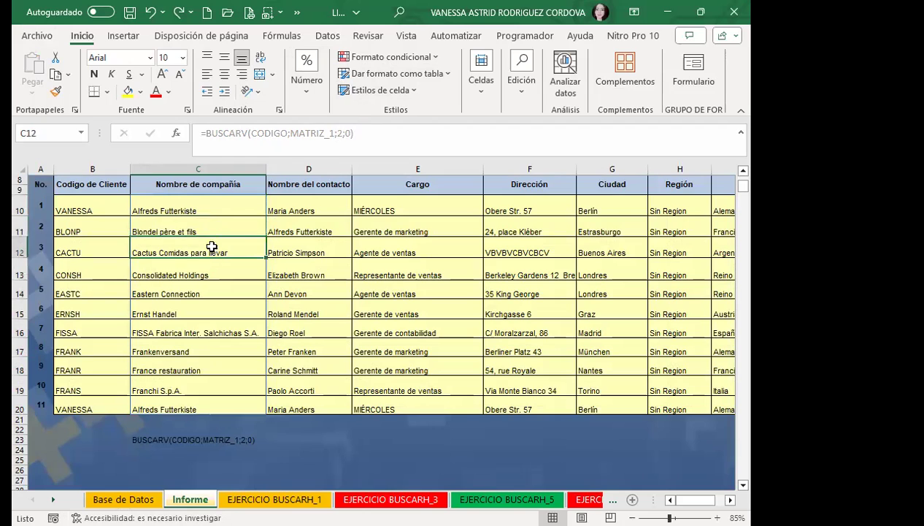
{"action": "left_click", "coordinate": [208, 275]}
{"action": "left_click", "coordinate": [204, 295]}
{"action": "left_click", "coordinate": [199, 314]}
{"action": "left_click", "coordinate": [198, 333]}
{"action": "left_click", "coordinate": [195, 353]}
{"action": "left_click", "coordinate": [197, 370]}
{"action": "left_click", "coordinate": [203, 392]}
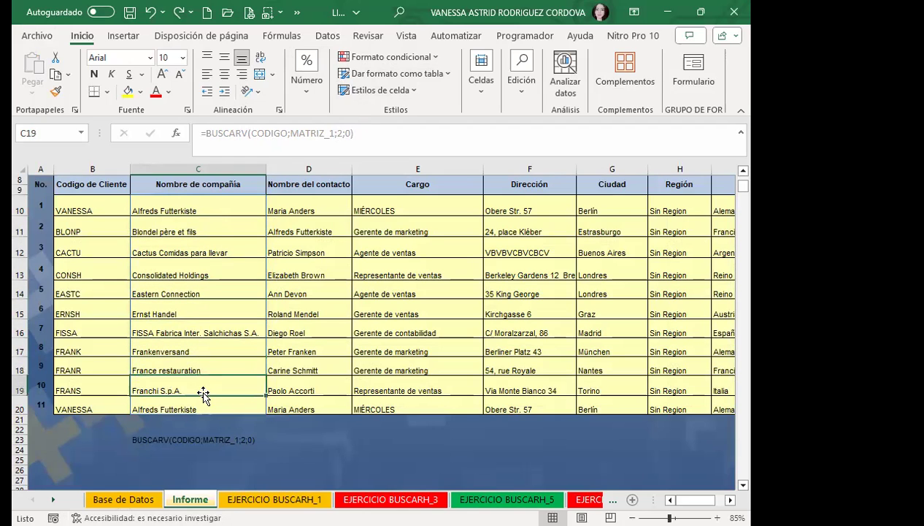
Clear the contents of C20 and confirm the cell.
{"action": "left_click", "coordinate": [198, 407]}
{"action": "key", "text": "Delete"}
{"action": "left_click", "coordinate": [262, 133]}
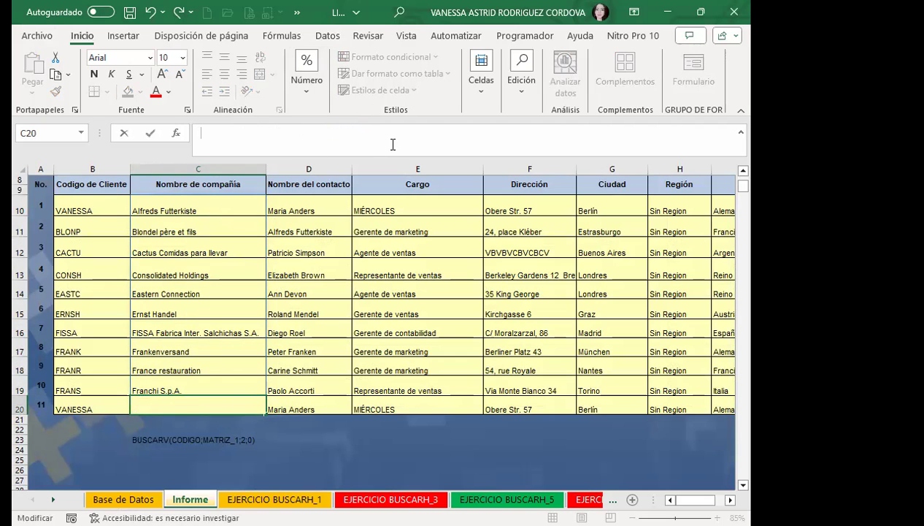
{"action": "key", "text": "Return"}
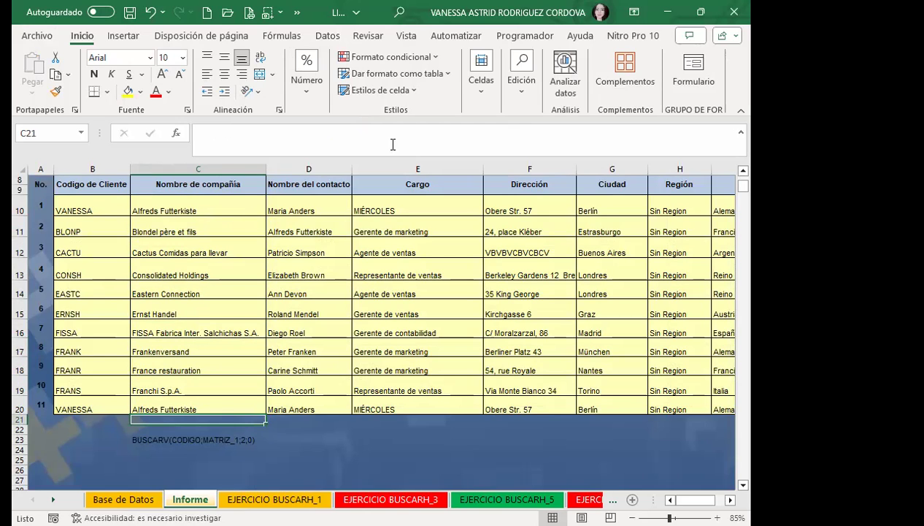
{"action": "left_click", "coordinate": [181, 206]}
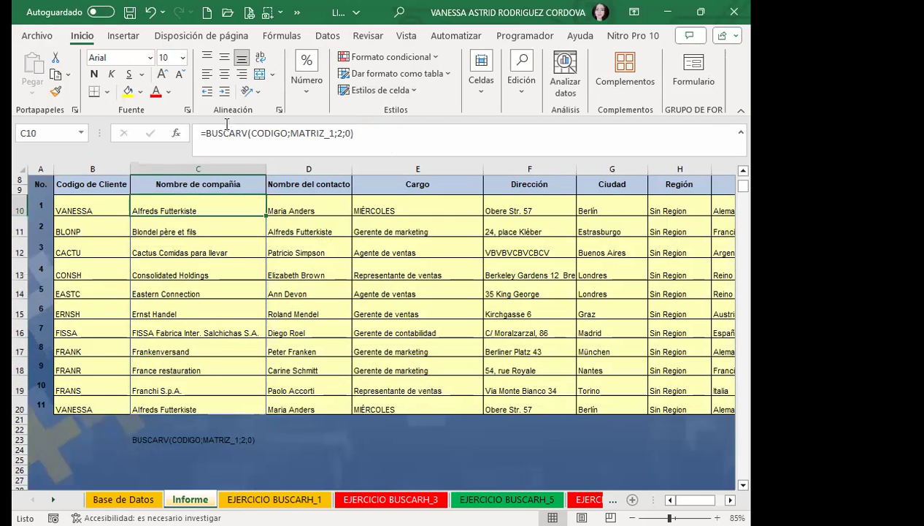
{"action": "left_click", "coordinate": [295, 210]}
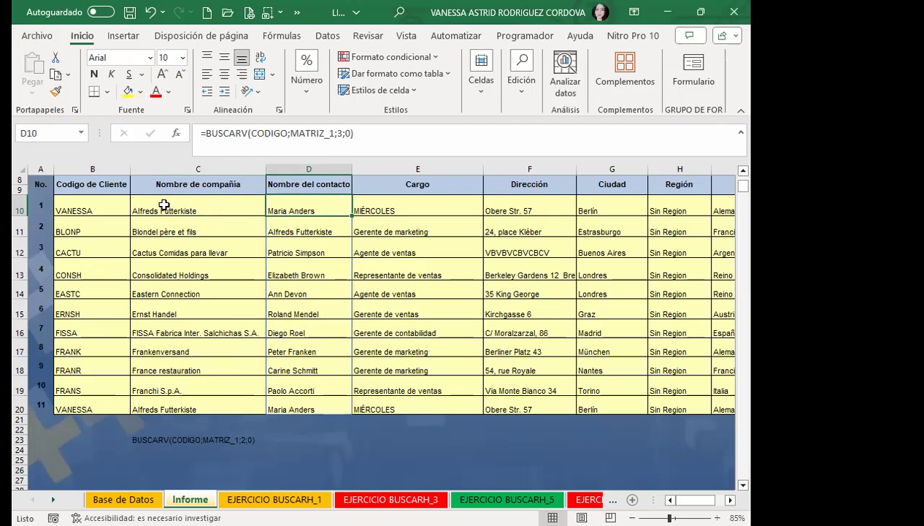
{"action": "left_click", "coordinate": [204, 204]}
{"action": "scroll", "coordinate": [245, 242], "scroll_direction": "down", "scroll_amount": 2}
{"action": "scroll", "coordinate": [205, 303], "scroll_direction": "up", "scroll_amount": 2}
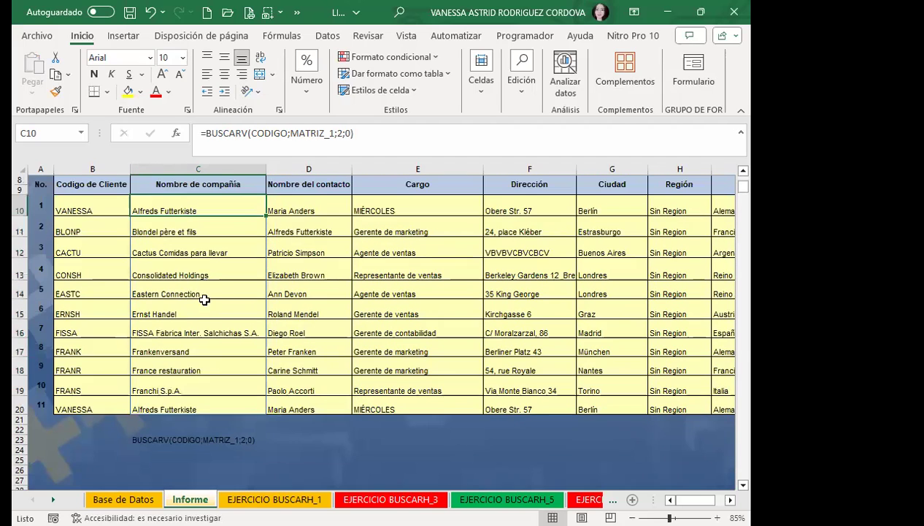
{"action": "left_click", "coordinate": [292, 200]}
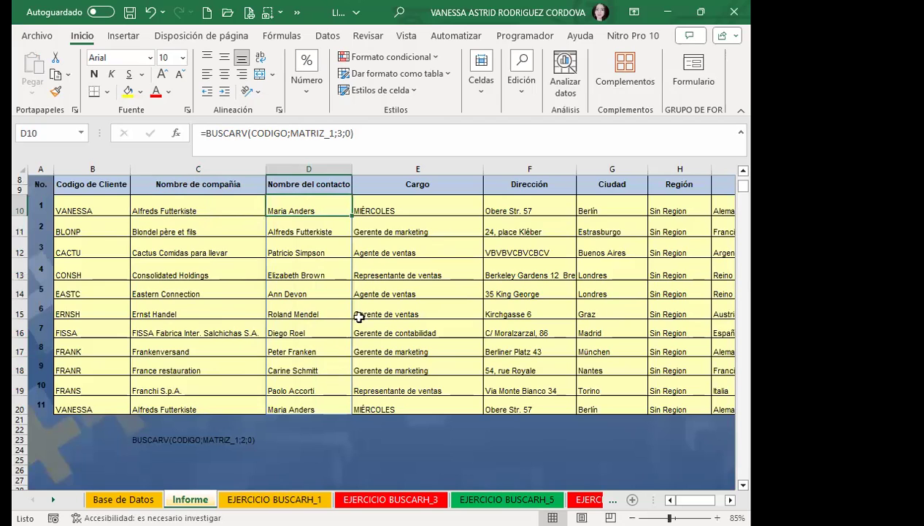
{"action": "left_click", "coordinate": [427, 204]}
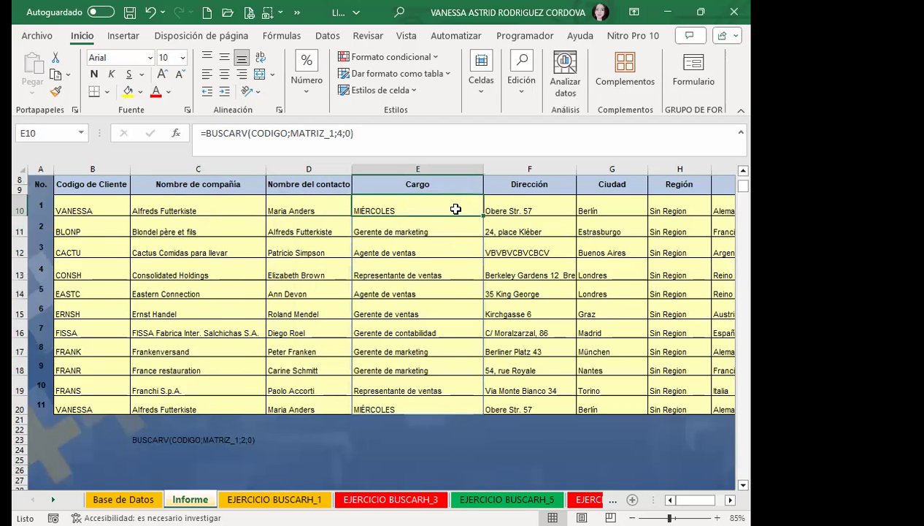
{"action": "left_click", "coordinate": [412, 183]}
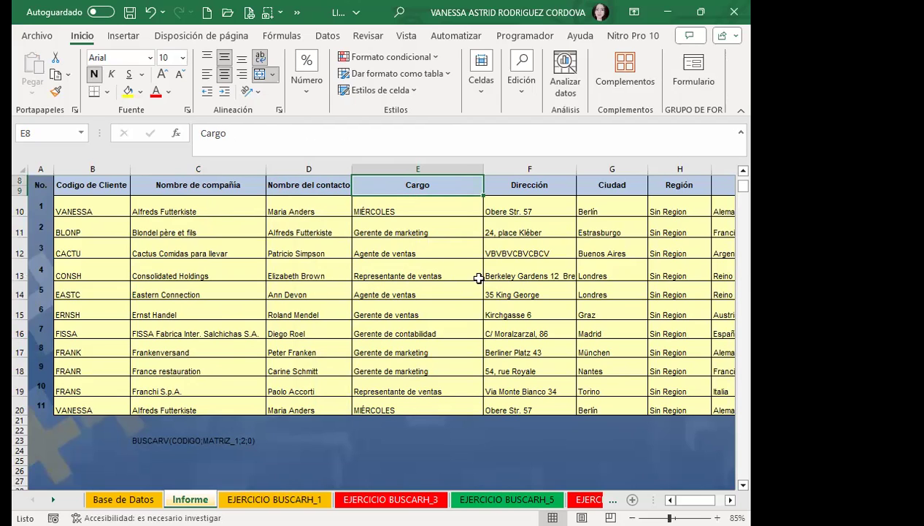
{"action": "left_click", "coordinate": [418, 210]}
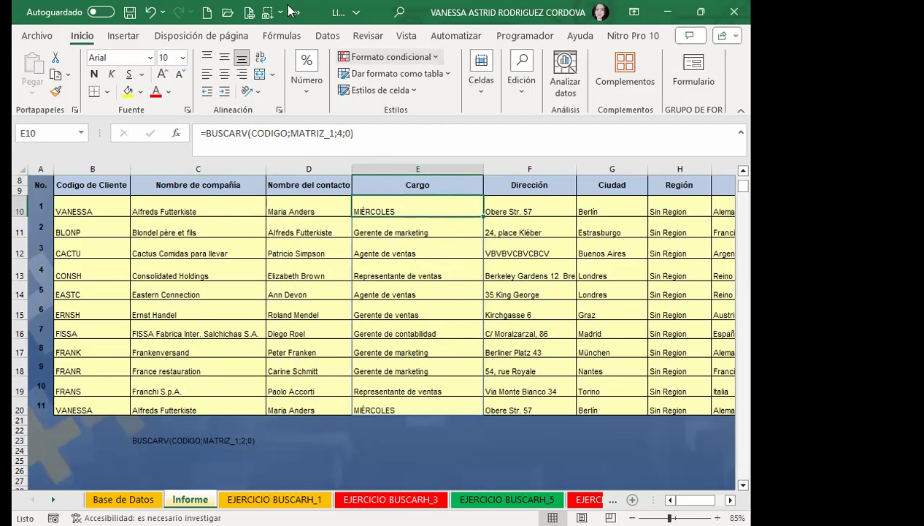
{"action": "left_click", "coordinate": [226, 212]}
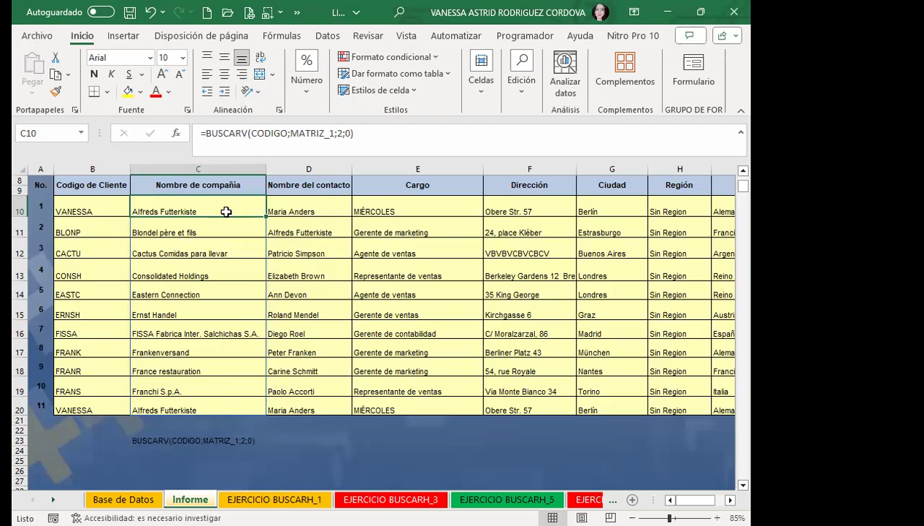
Check the BUSCARV company formulas down column C from C10 to C20.
{"action": "left_click", "coordinate": [233, 227]}
{"action": "left_click", "coordinate": [232, 246]}
{"action": "left_click", "coordinate": [223, 276]}
{"action": "left_click", "coordinate": [221, 309]}
{"action": "left_click", "coordinate": [226, 333]}
{"action": "left_click", "coordinate": [209, 203]}
{"action": "left_click_drag", "start_coordinate": [227, 227], "coordinate": [213, 408]}
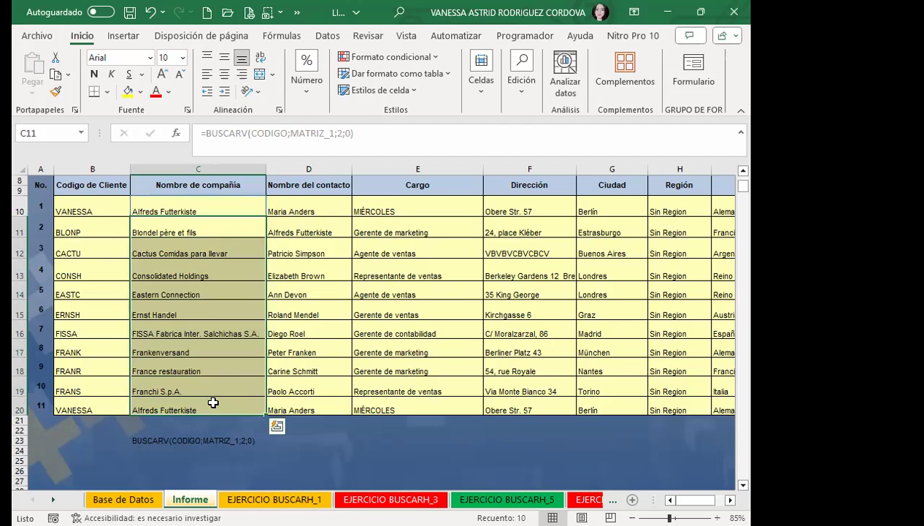
{"action": "left_click", "coordinate": [181, 401]}
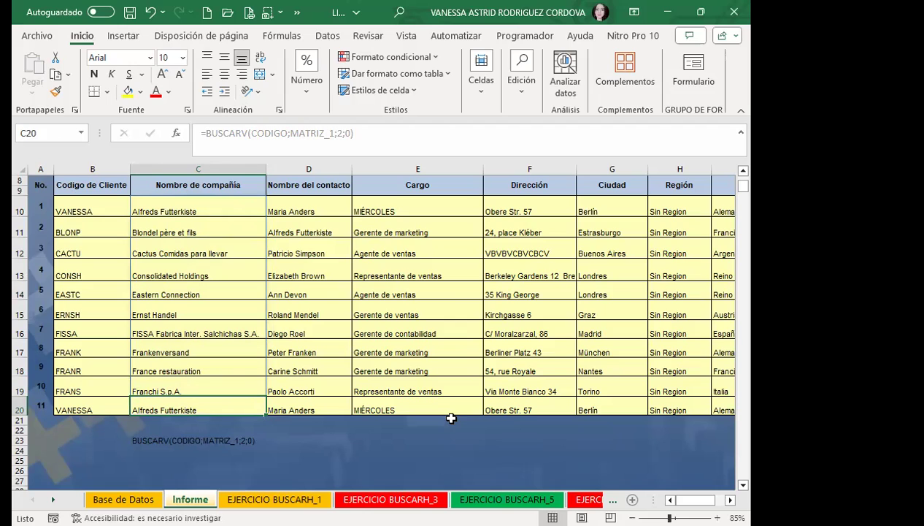
Delete the leftover BUSCARV note text in C23.
{"action": "left_click", "coordinate": [144, 438]}
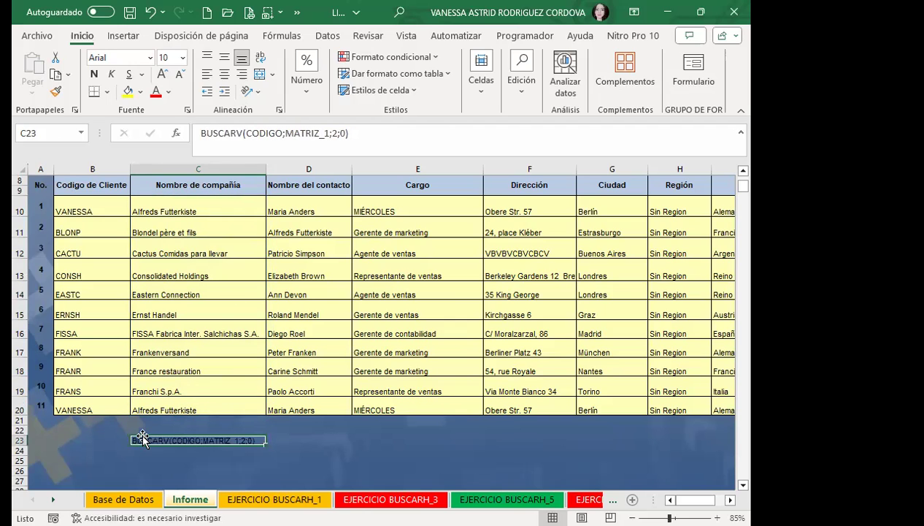
{"action": "key", "text": "Delete"}
{"action": "left_click", "coordinate": [156, 288]}
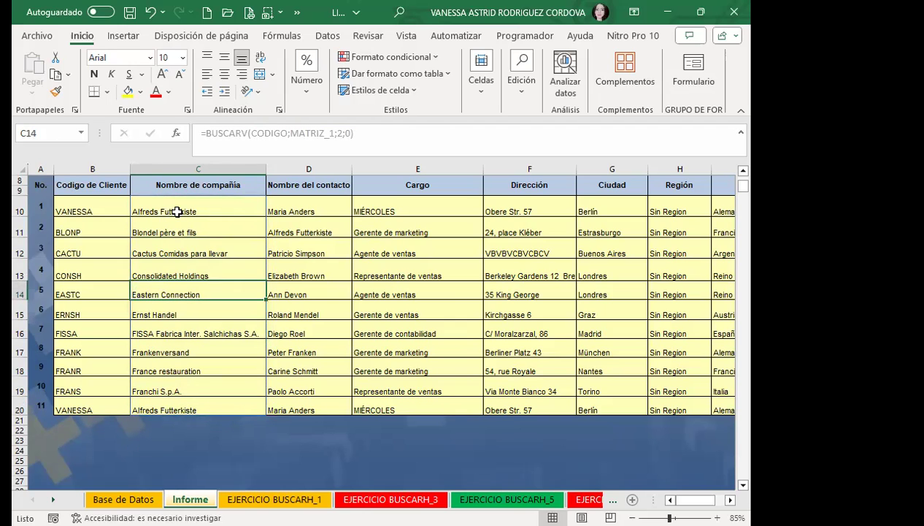
Recheck the C10 and C12 lookups, then switch to the EJERCICIO BUSCARH_1 sheet.
{"action": "left_click", "coordinate": [176, 211]}
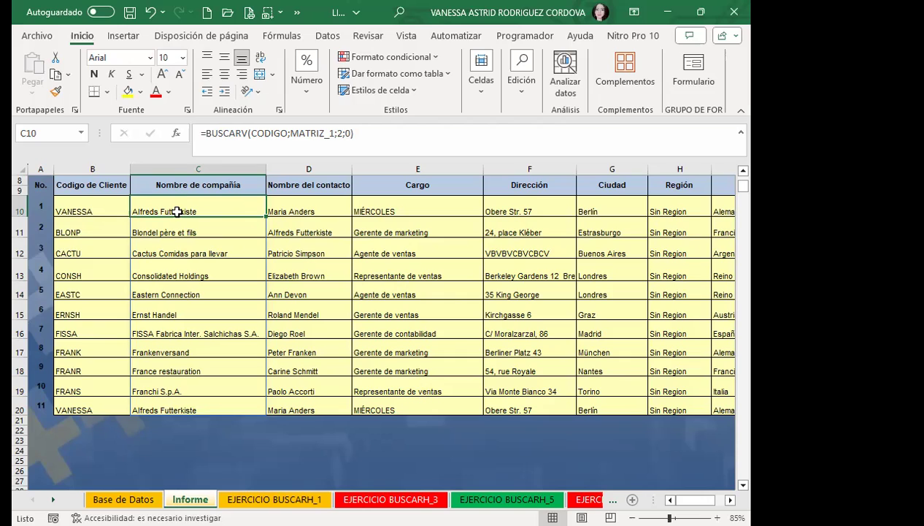
{"action": "left_click", "coordinate": [238, 243]}
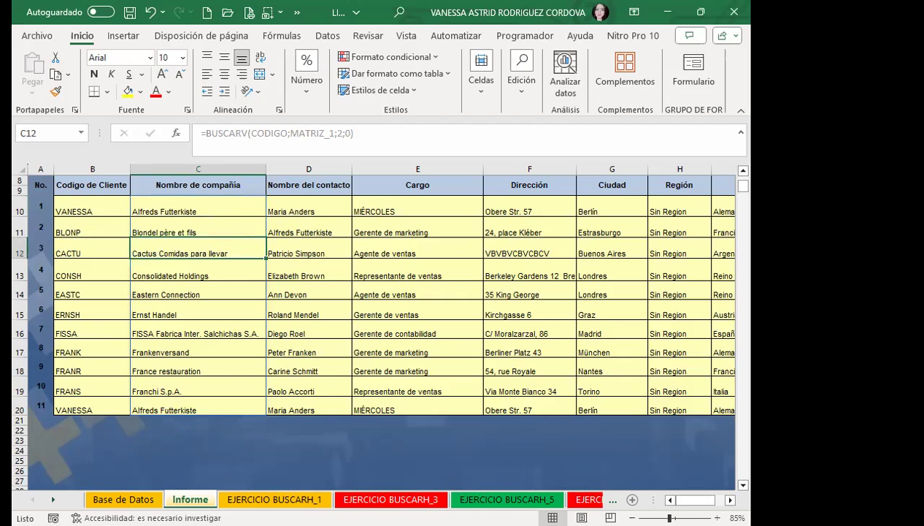
{"action": "key", "text": "ctrl+Page_Down"}
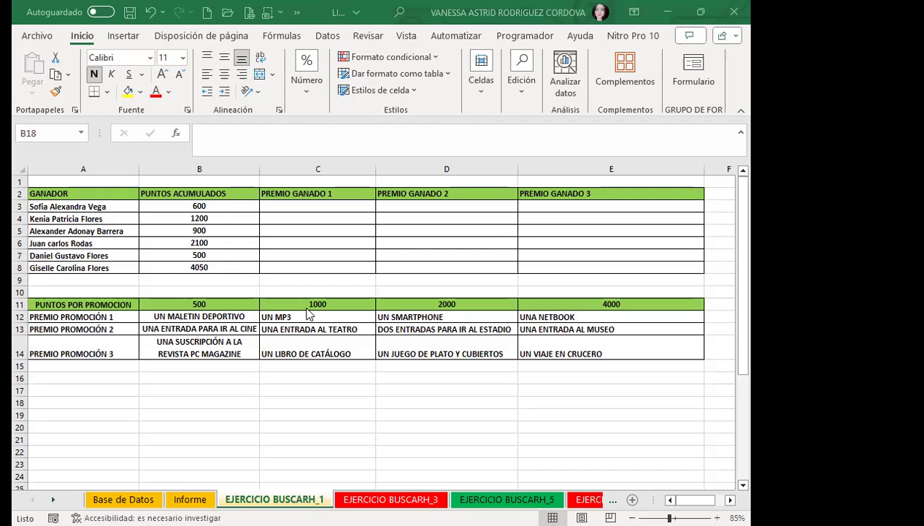
{"action": "left_click", "coordinate": [70, 303]}
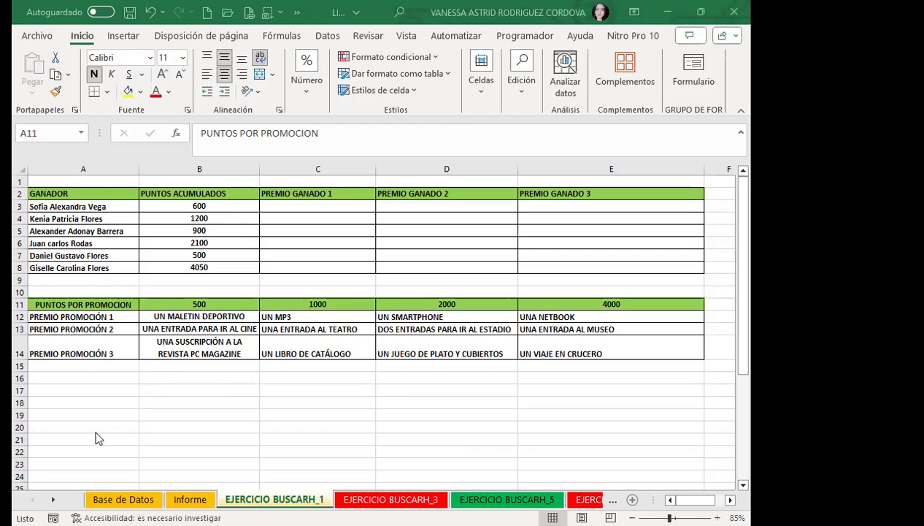
{"action": "left_click", "coordinate": [98, 305]}
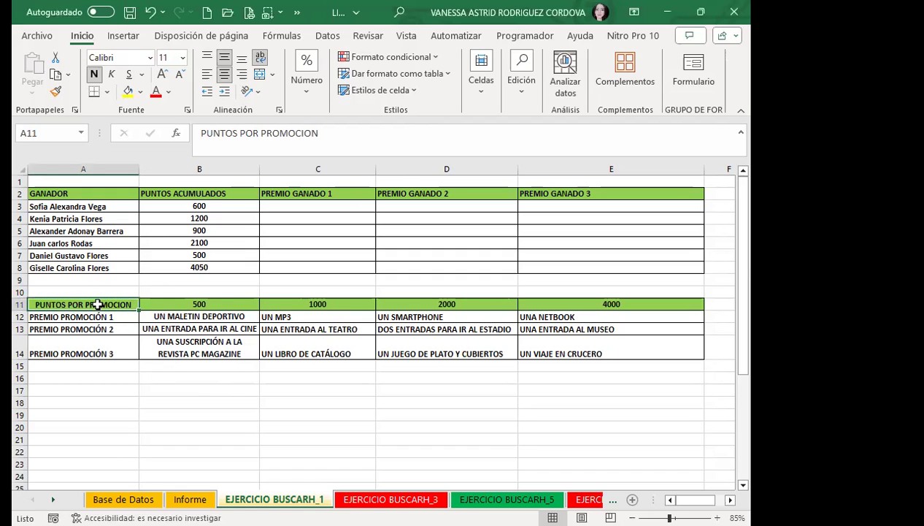
{"action": "left_click", "coordinate": [186, 307]}
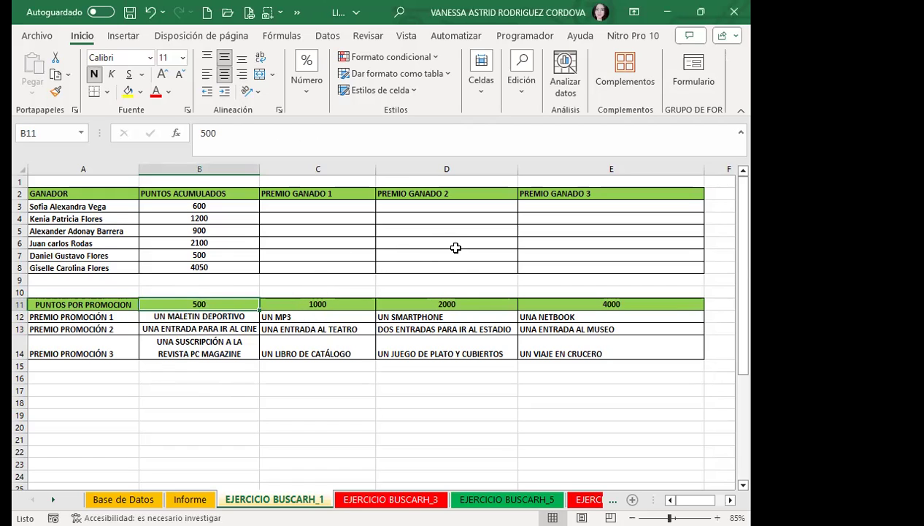
{"action": "left_click", "coordinate": [618, 304]}
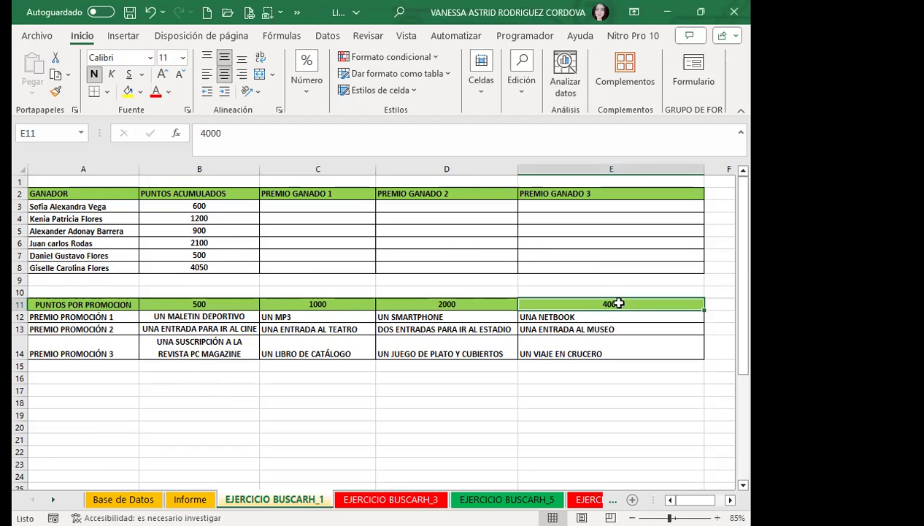
{"action": "left_click", "coordinate": [108, 316]}
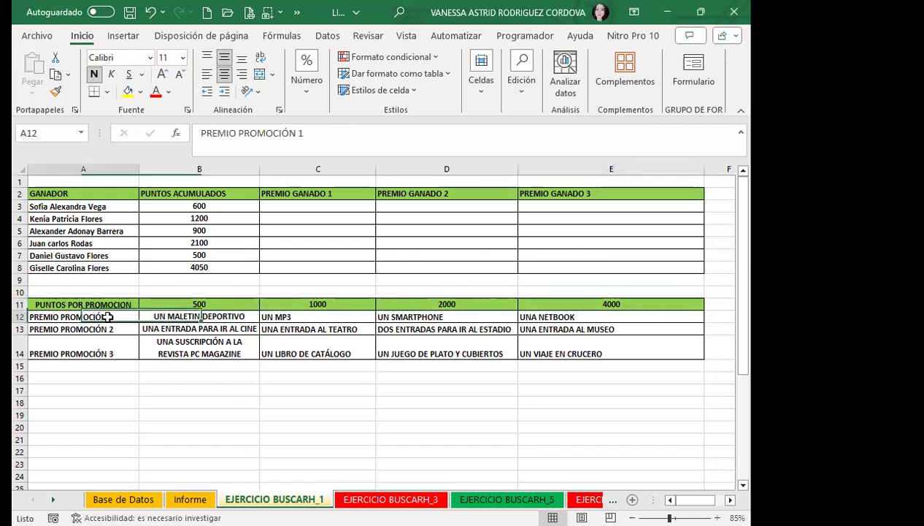
{"action": "left_click", "coordinate": [84, 328]}
{"action": "left_click", "coordinate": [80, 349]}
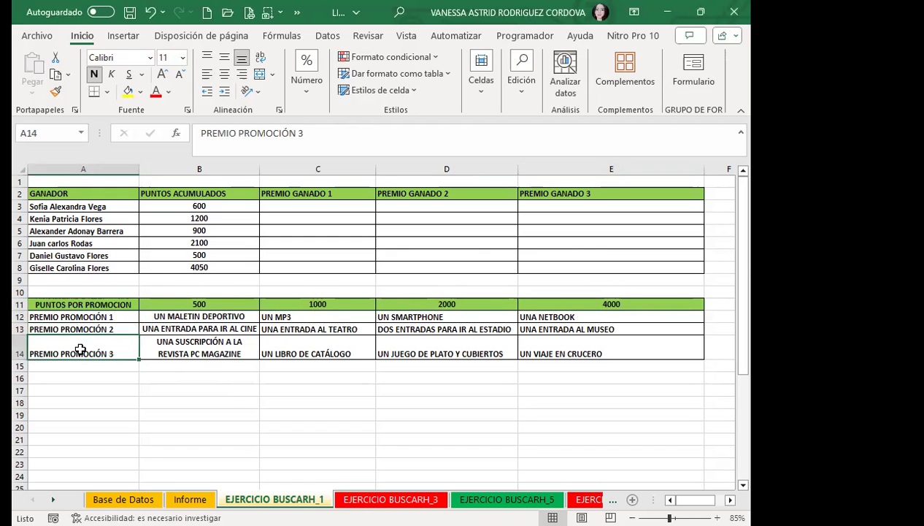
{"action": "left_click", "coordinate": [95, 317]}
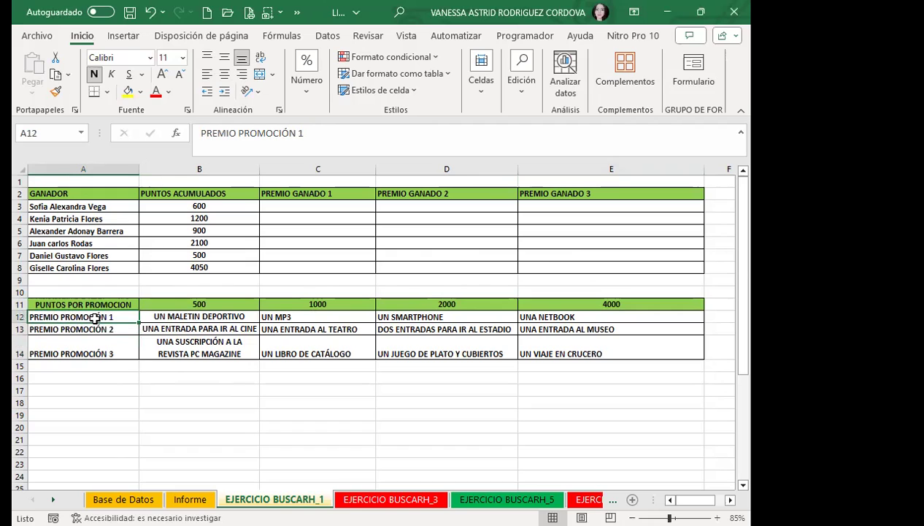
{"action": "left_click", "coordinate": [204, 312]}
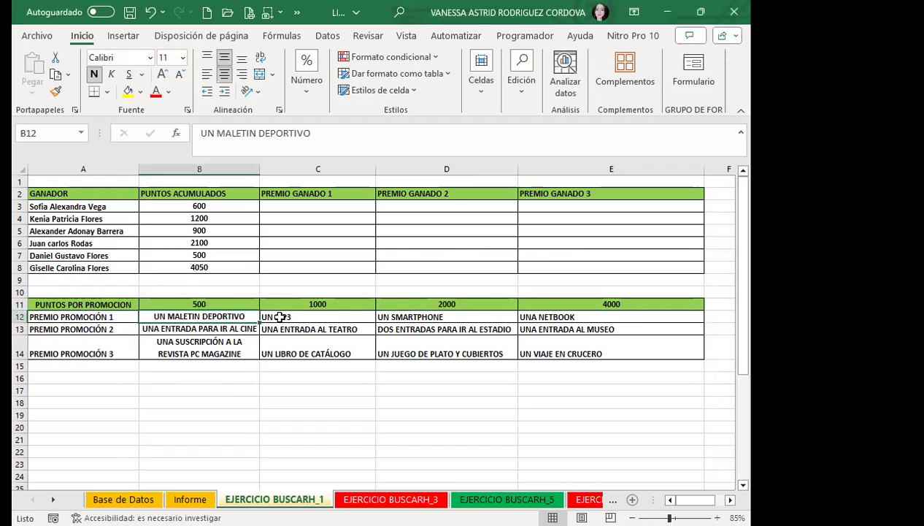
{"action": "left_click", "coordinate": [308, 319]}
{"action": "left_click", "coordinate": [400, 317]}
{"action": "left_click", "coordinate": [549, 322]}
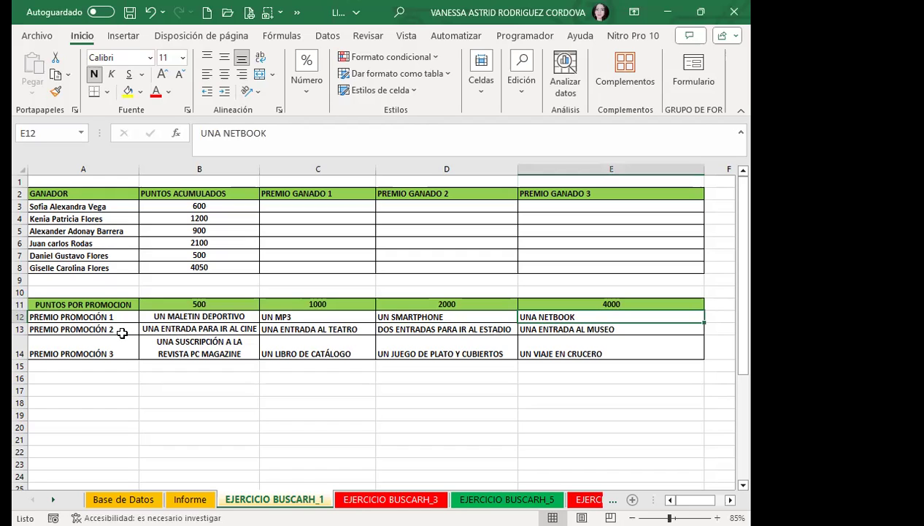
{"action": "left_click", "coordinate": [122, 329]}
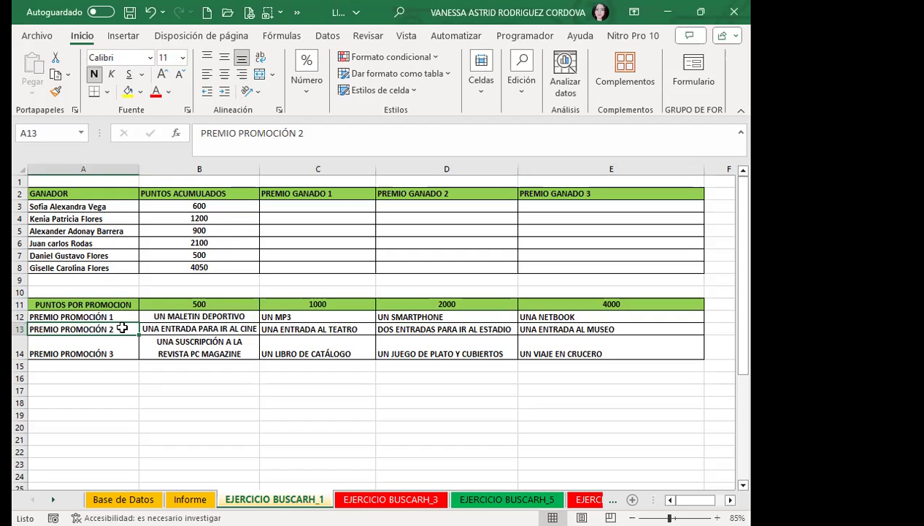
{"action": "left_click", "coordinate": [194, 327]}
{"action": "left_click", "coordinate": [303, 328]}
{"action": "left_click", "coordinate": [393, 327]}
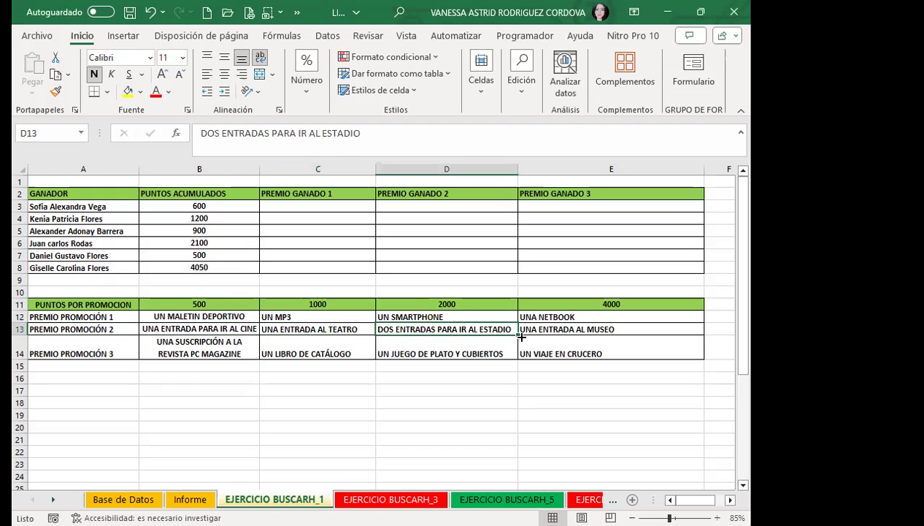
{"action": "left_click", "coordinate": [549, 326]}
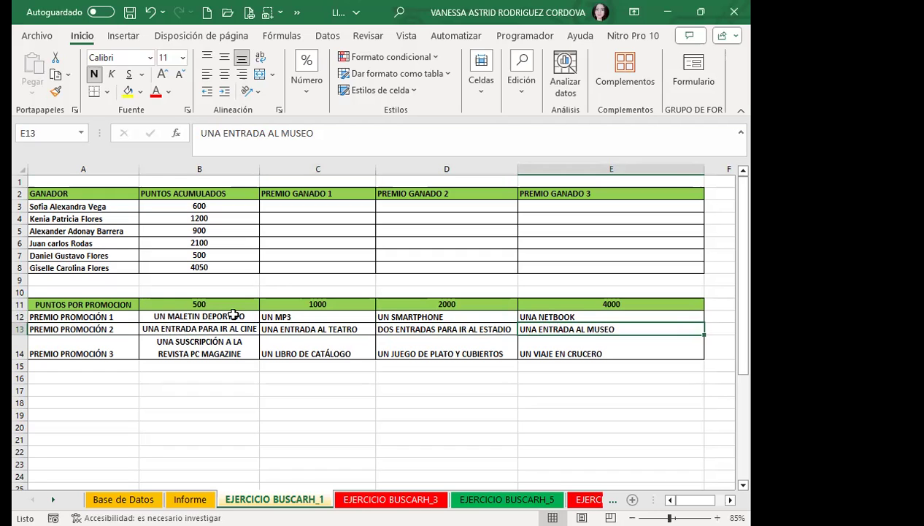
{"action": "left_click", "coordinate": [29, 343]}
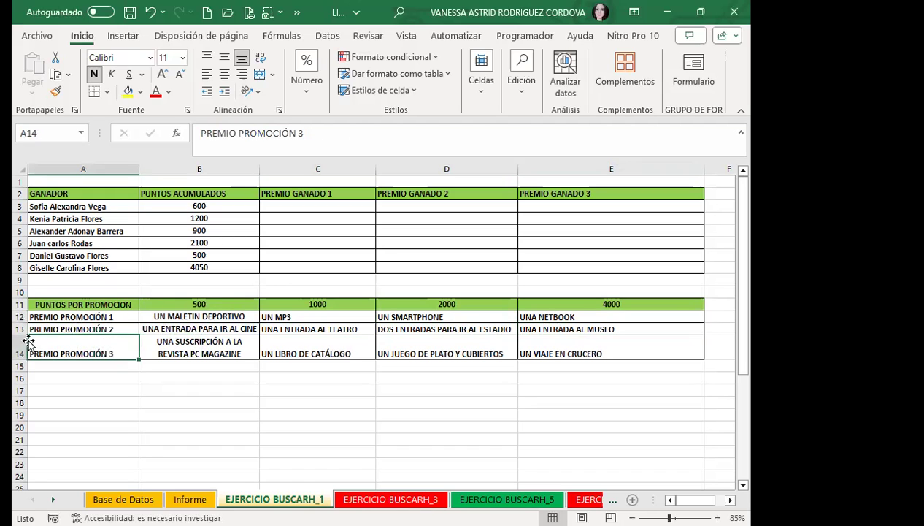
{"action": "left_click", "coordinate": [209, 353]}
{"action": "left_click", "coordinate": [293, 350]}
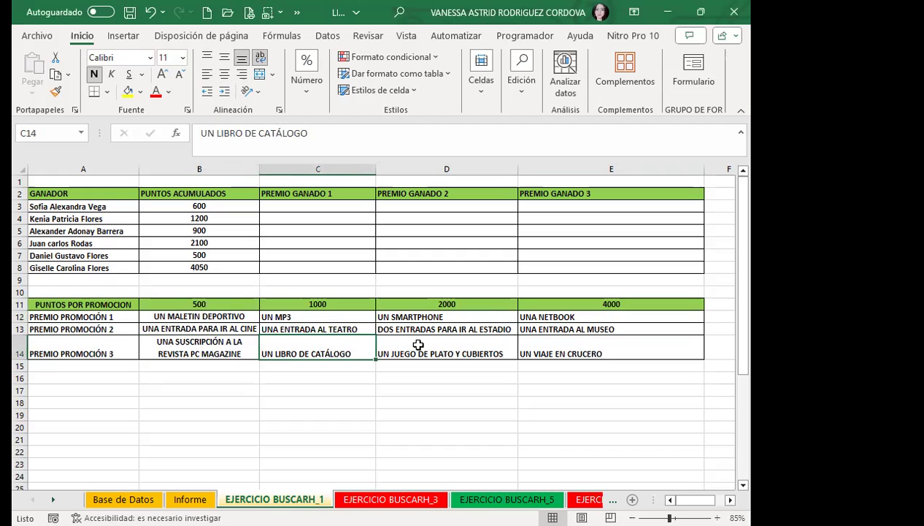
{"action": "left_click", "coordinate": [418, 344]}
{"action": "left_click", "coordinate": [584, 350]}
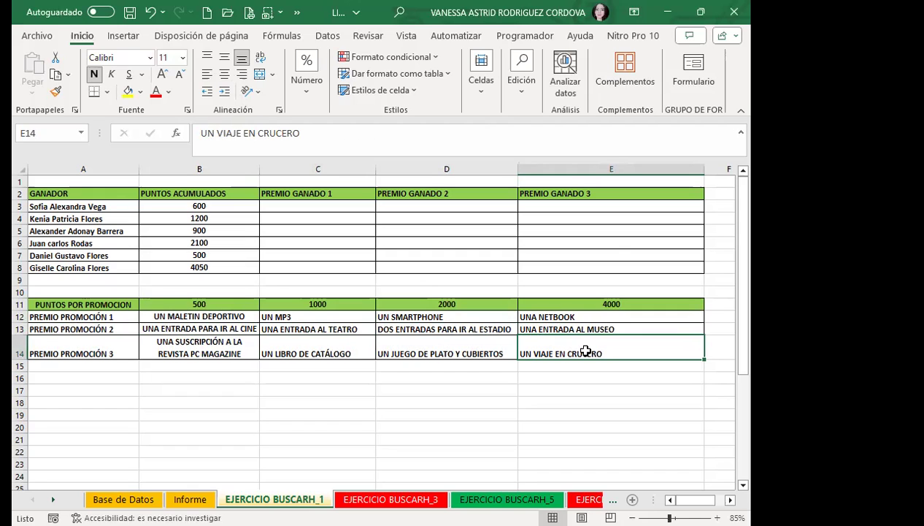
{"action": "left_click", "coordinate": [327, 192]}
{"action": "left_click", "coordinate": [408, 193]}
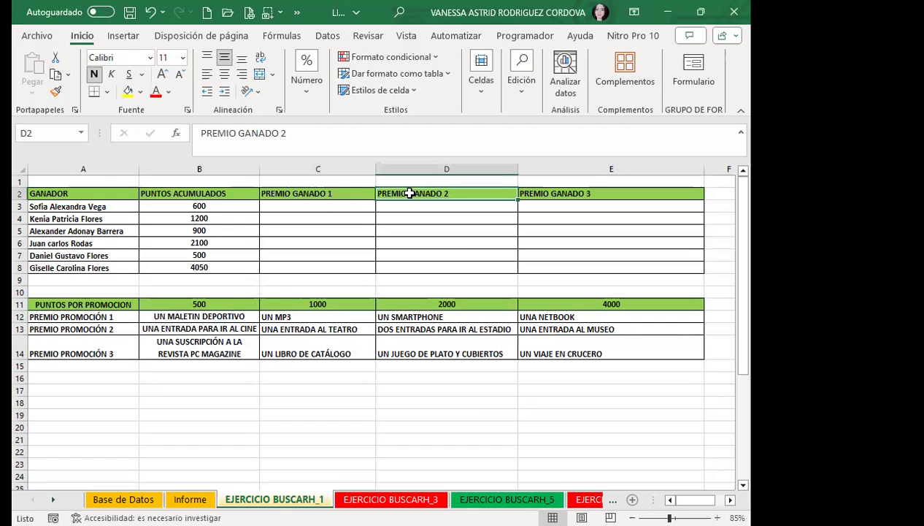
{"action": "left_click", "coordinate": [546, 193]}
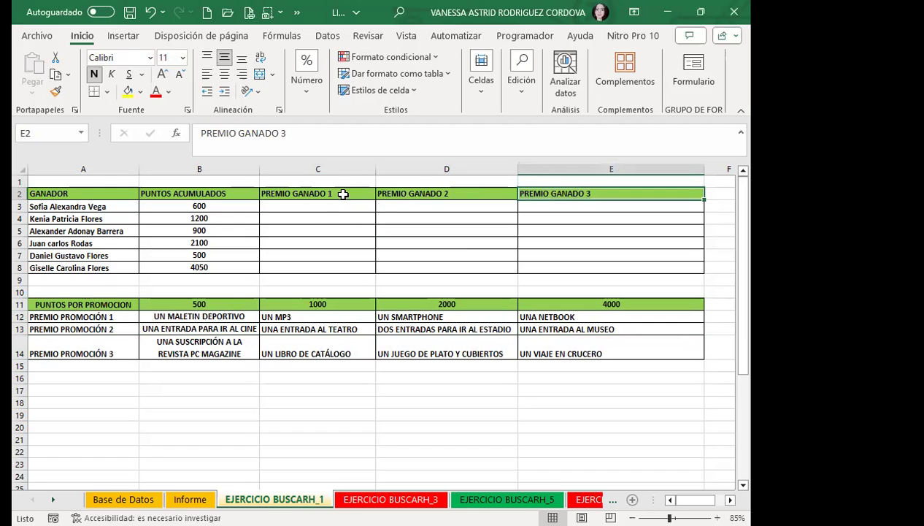
{"action": "left_click", "coordinate": [347, 193]}
{"action": "left_click", "coordinate": [406, 193]}
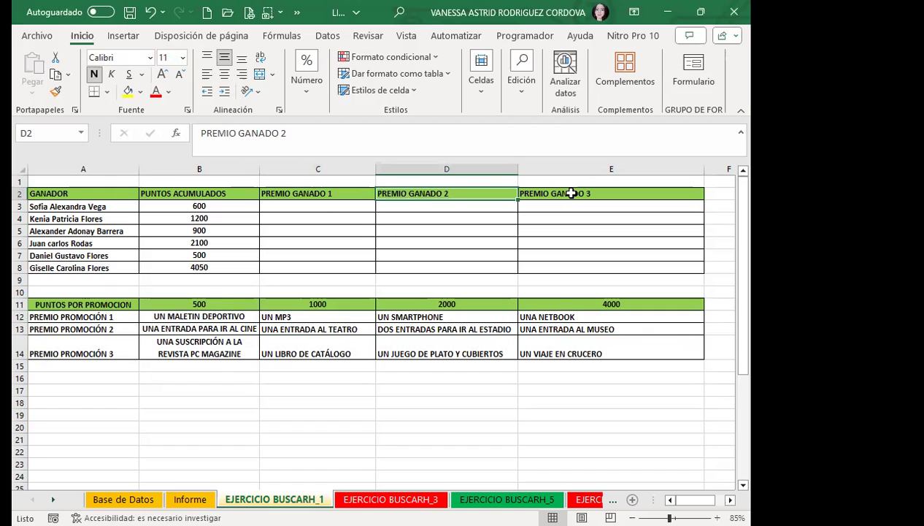
{"action": "left_click", "coordinate": [358, 195]}
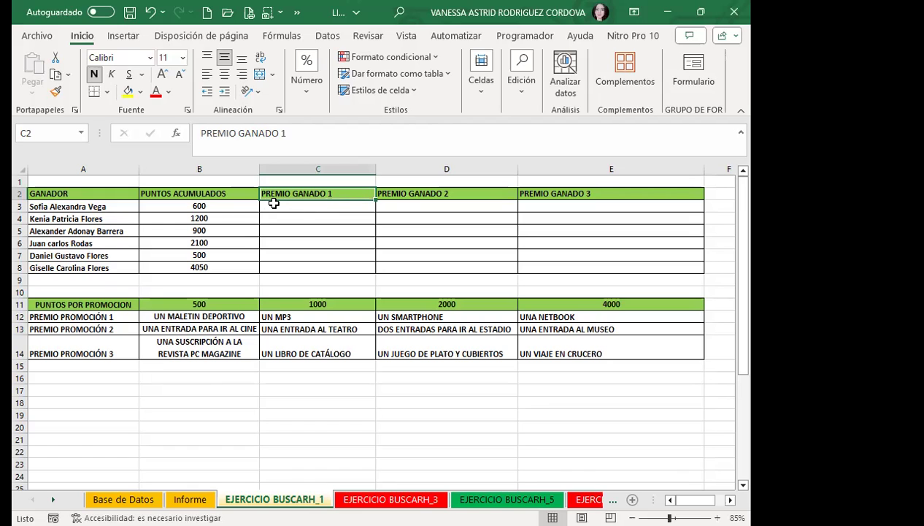
{"action": "left_click", "coordinate": [304, 204]}
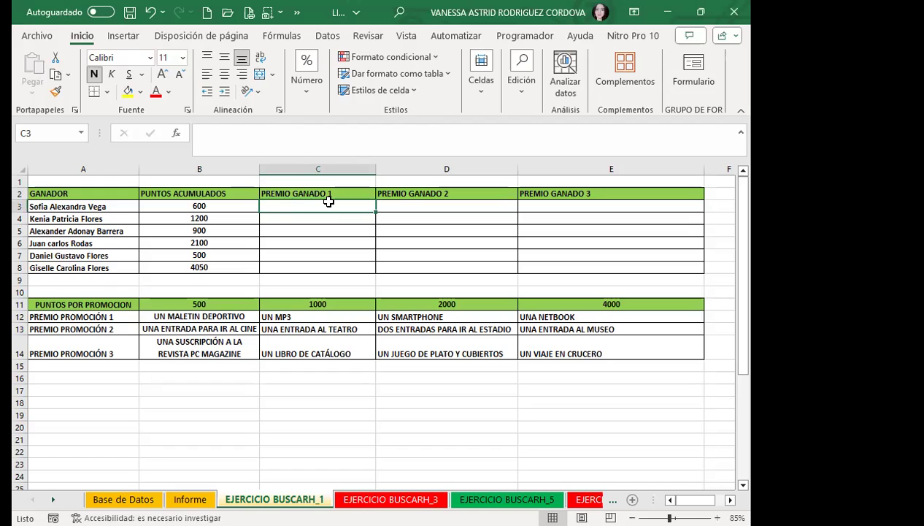
{"action": "type", "text": "=b"}
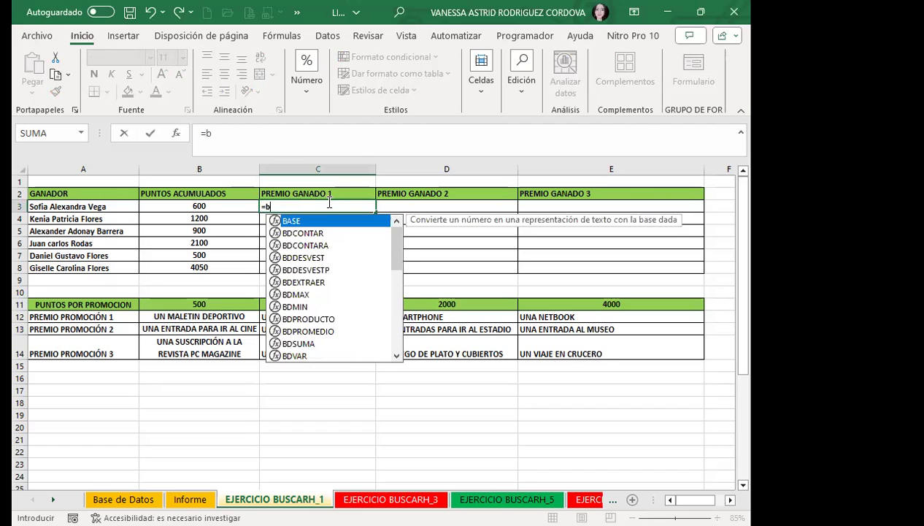
{"action": "type", "text": "usc"}
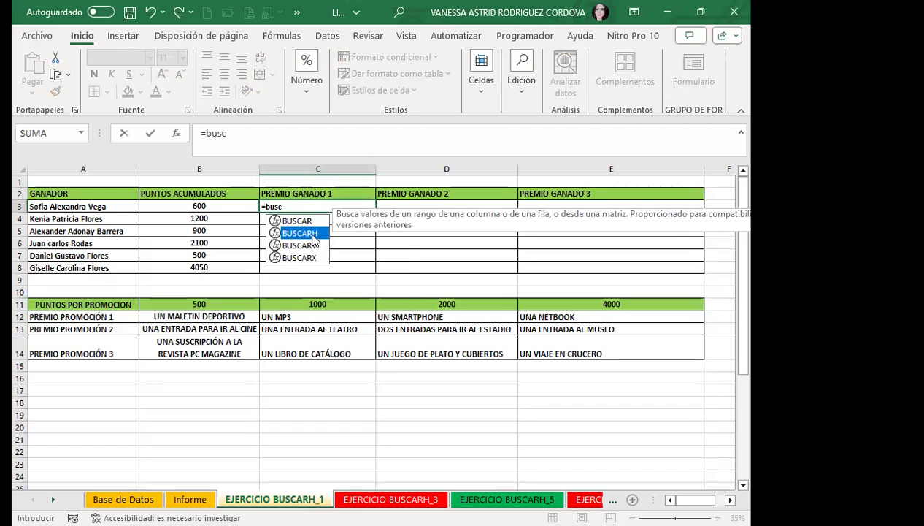
{"action": "double_click", "coordinate": [312, 234]}
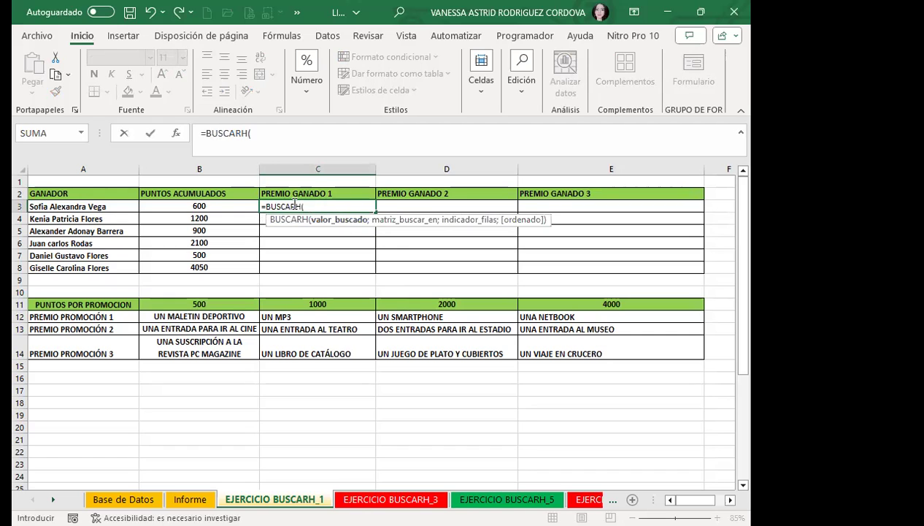
{"action": "left_click", "coordinate": [219, 209]}
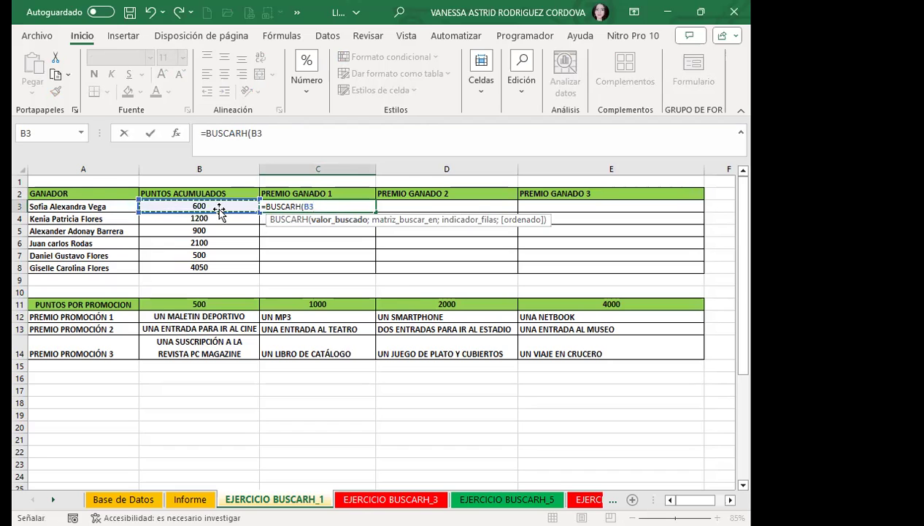
{"action": "type", "text": ";"}
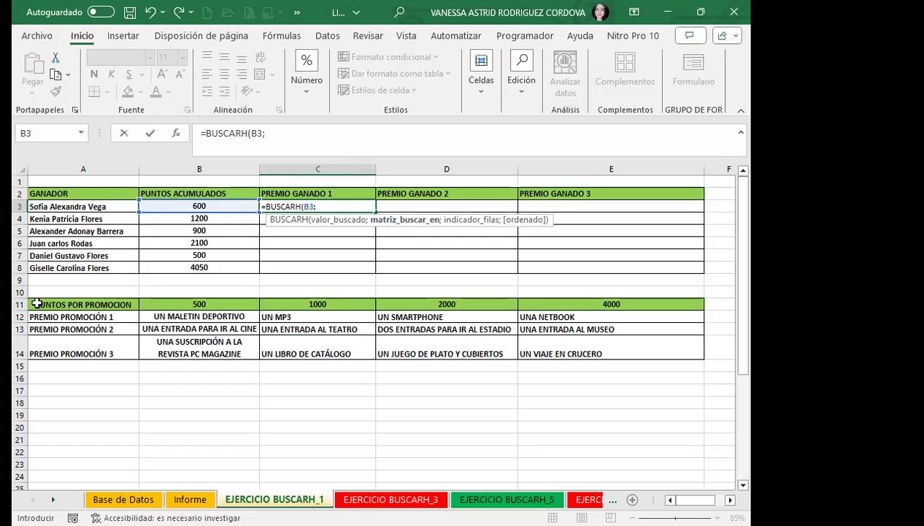
{"action": "left_click", "coordinate": [37, 304]}
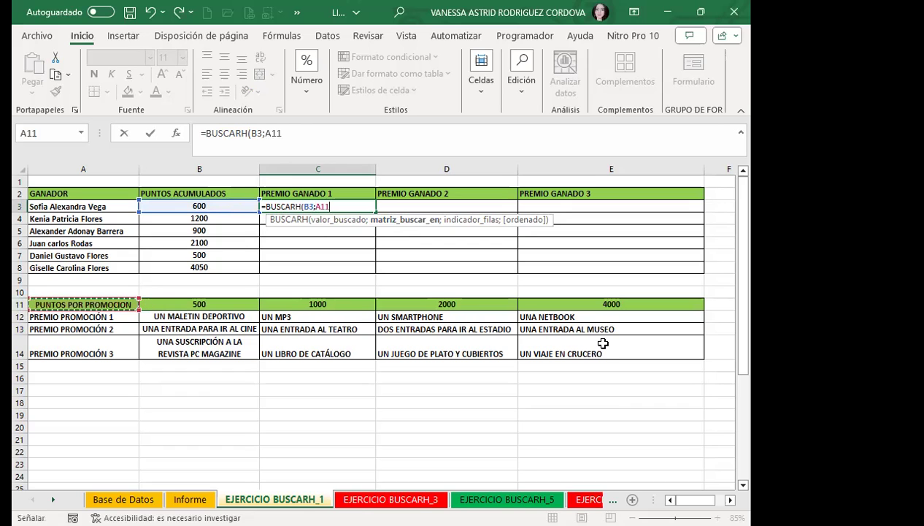
{"action": "left_click", "coordinate": [604, 351], "text": "shift"}
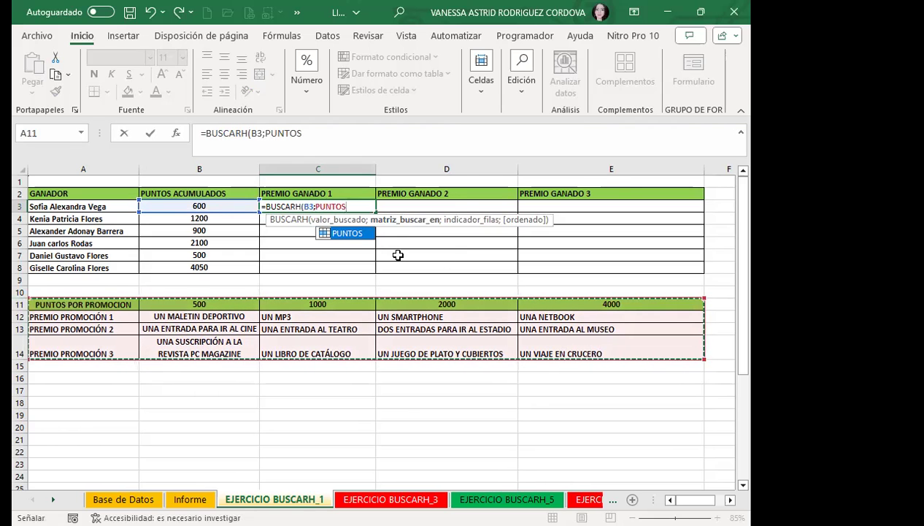
{"action": "key", "text": "F3"}
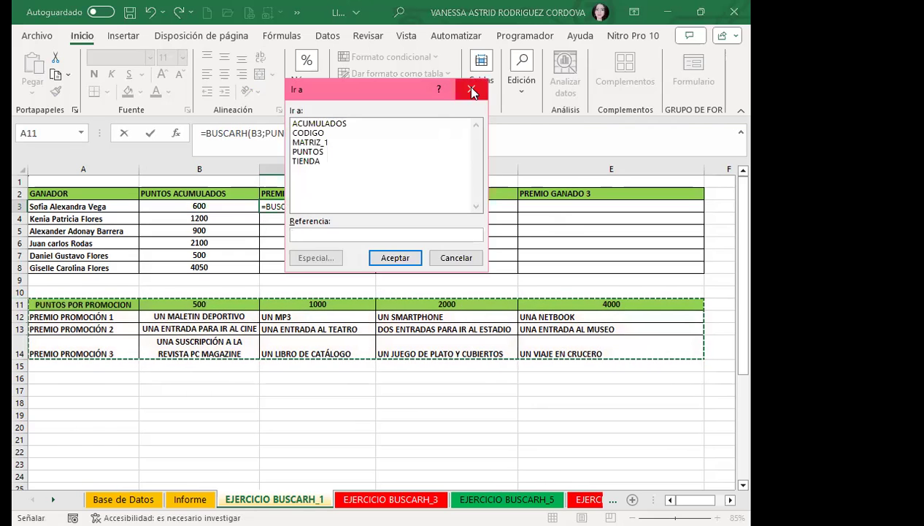
{"action": "left_click", "coordinate": [464, 88]}
Delete the ACUMULADOS, PUNTOS and TIENDA defined names, keeping only CODIGO and MATRIZ_1.
{"action": "key", "text": "Escape"}
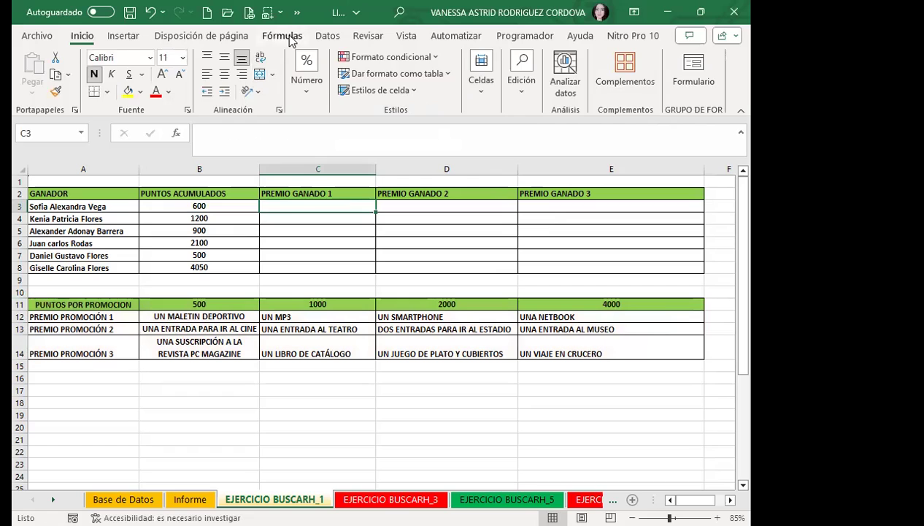
{"action": "left_click", "coordinate": [282, 35]}
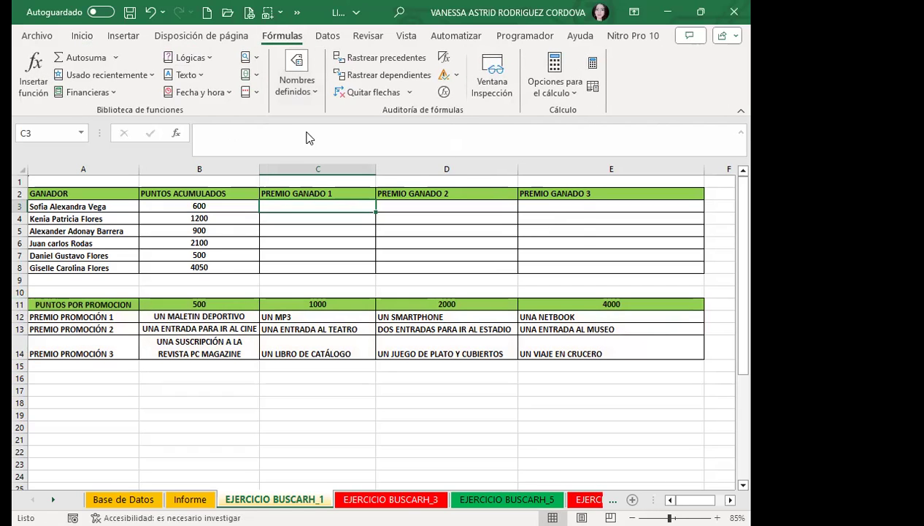
{"action": "key", "text": "ctrl+F3"}
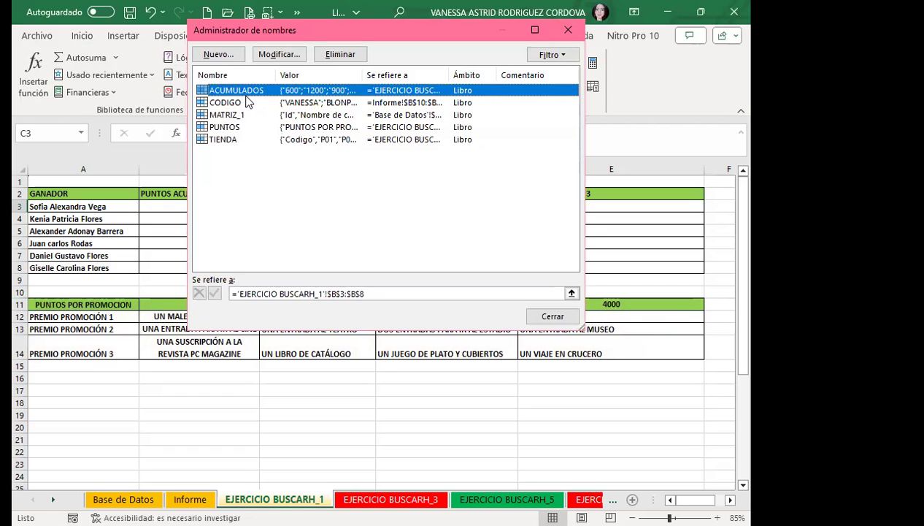
{"action": "left_click", "coordinate": [232, 128]}
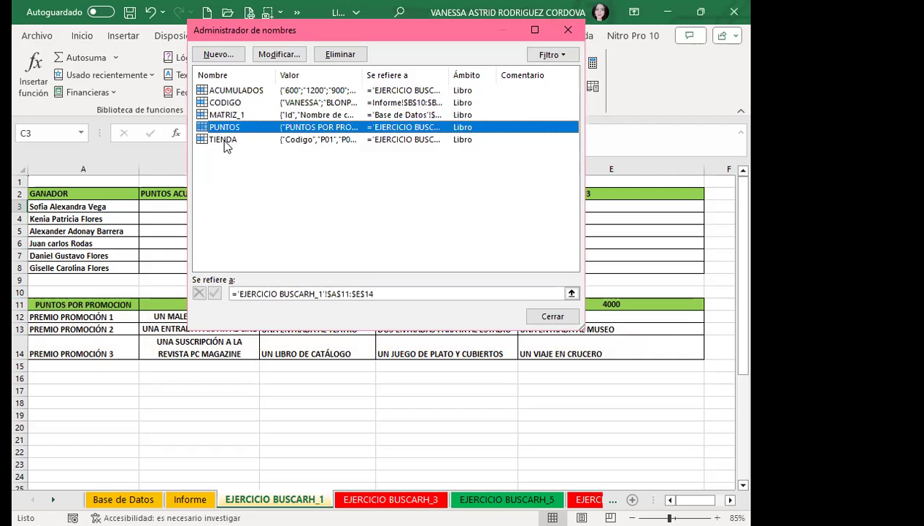
{"action": "left_click", "coordinate": [226, 140], "text": "shift"}
{"action": "left_click", "coordinate": [235, 90], "text": "ctrl"}
{"action": "left_click", "coordinate": [330, 55]}
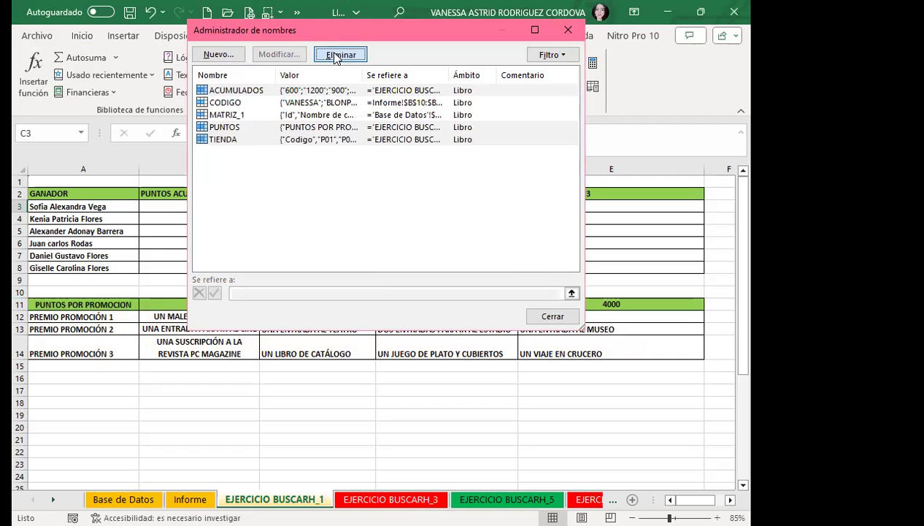
{"action": "left_click", "coordinate": [341, 311]}
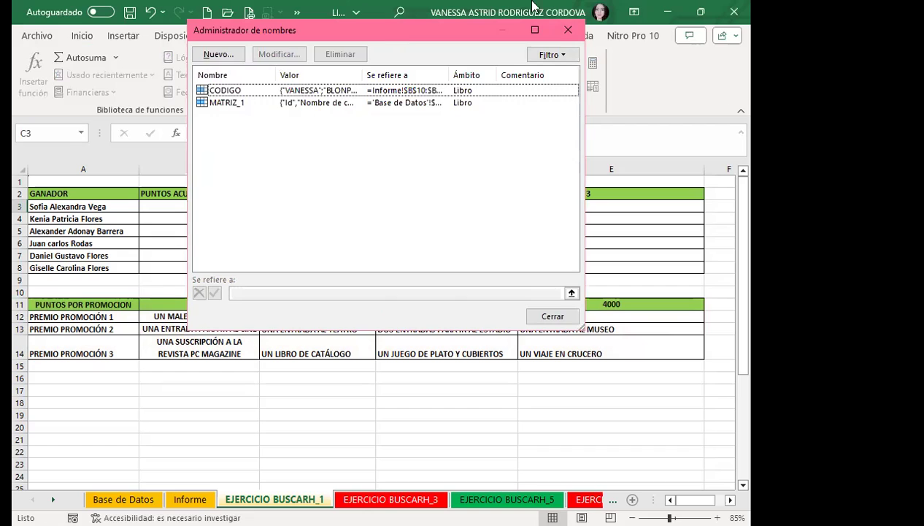
{"action": "left_click", "coordinate": [564, 30]}
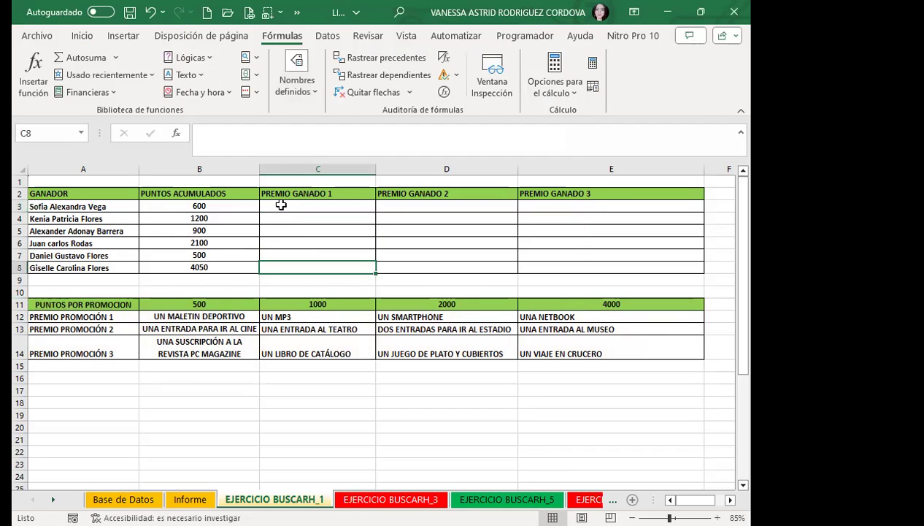
Enter =BUSCARH(B3;A11:E14;2;0) in C3, which returns #N/D.
{"action": "type", "text": "="}
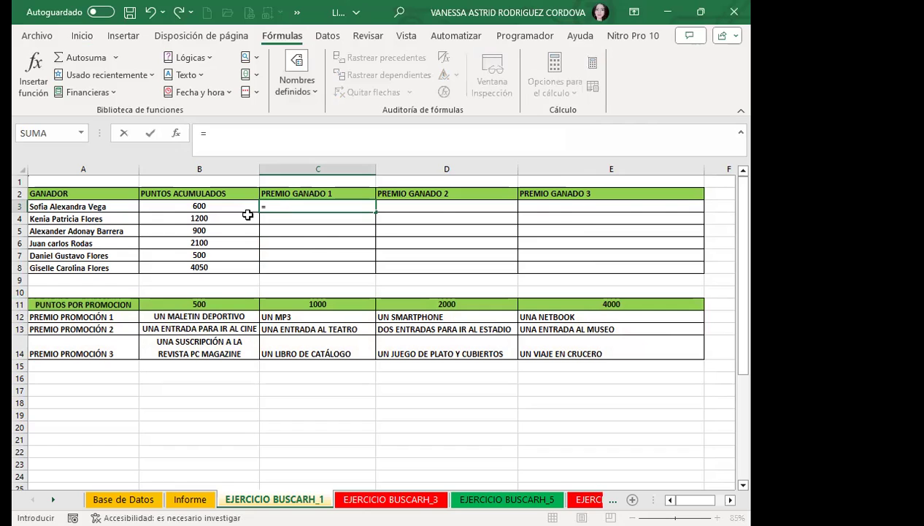
{"action": "type", "text": "busc"}
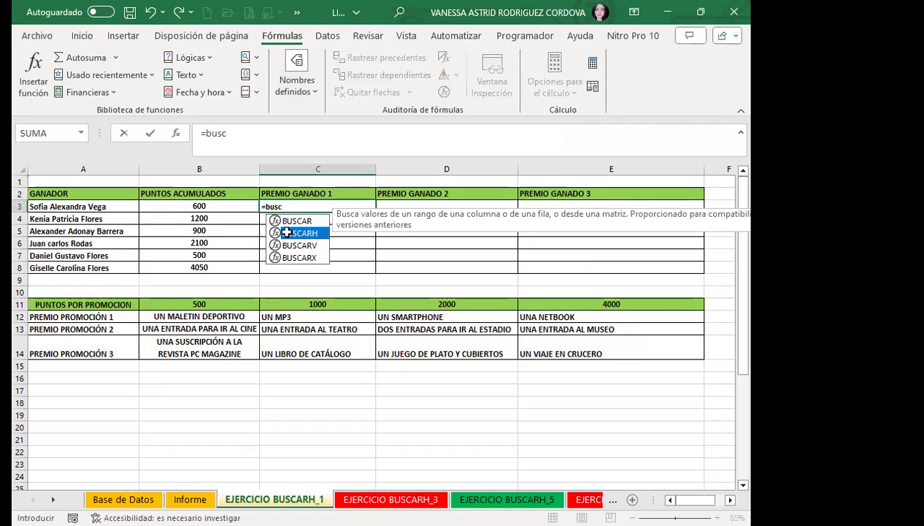
{"action": "double_click", "coordinate": [287, 233]}
{"action": "left_click", "coordinate": [228, 206]}
{"action": "type", "text": ";"}
{"action": "left_click", "coordinate": [85, 301]}
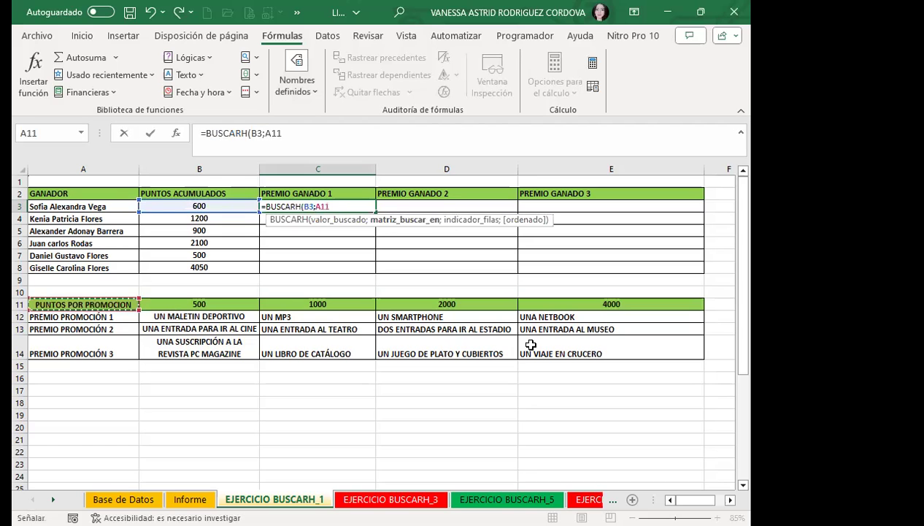
{"action": "left_click_drag", "start_coordinate": [531, 344], "coordinate": [531, 345]}
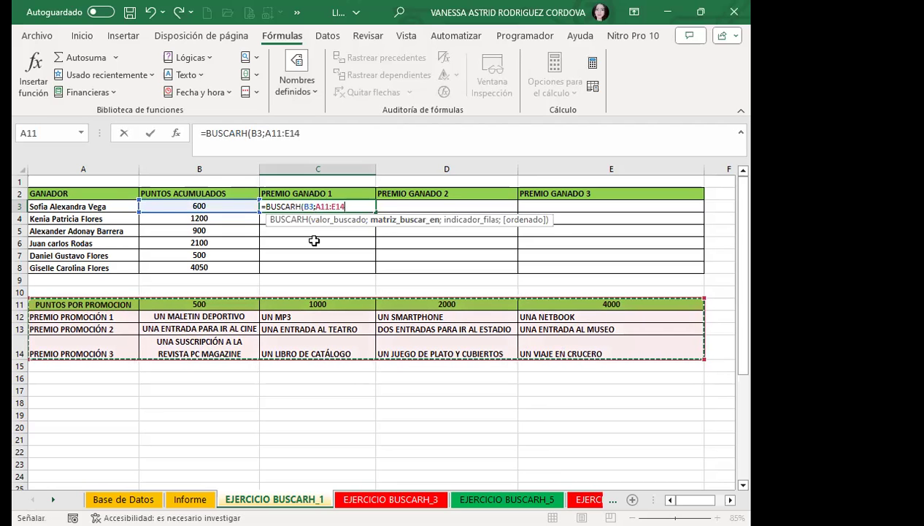
{"action": "type", "text": ";2"}
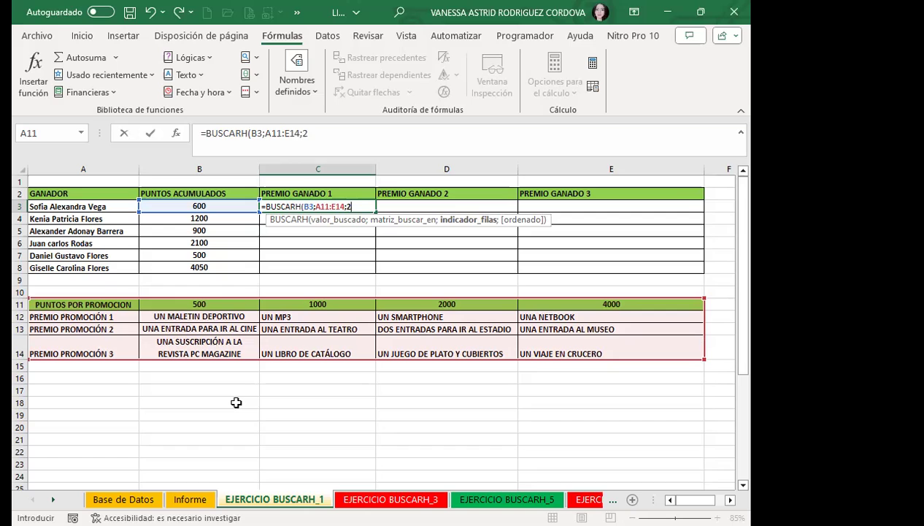
{"action": "type", "text": ";"}
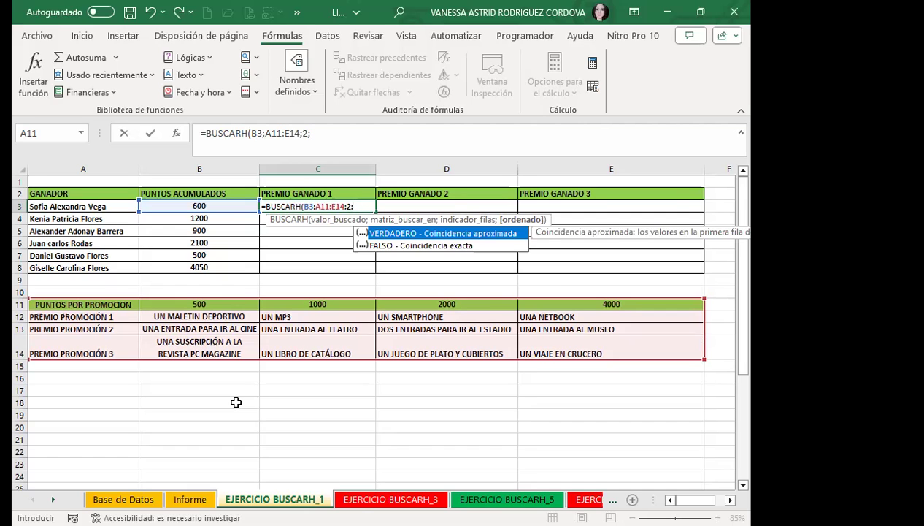
{"action": "type", "text": "0"}
{"action": "type", "text": ")"}
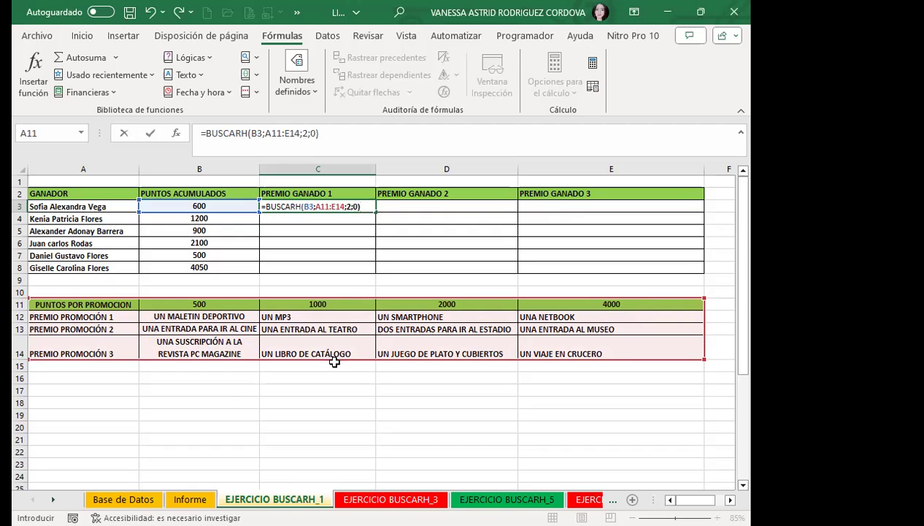
{"action": "key", "text": "Return"}
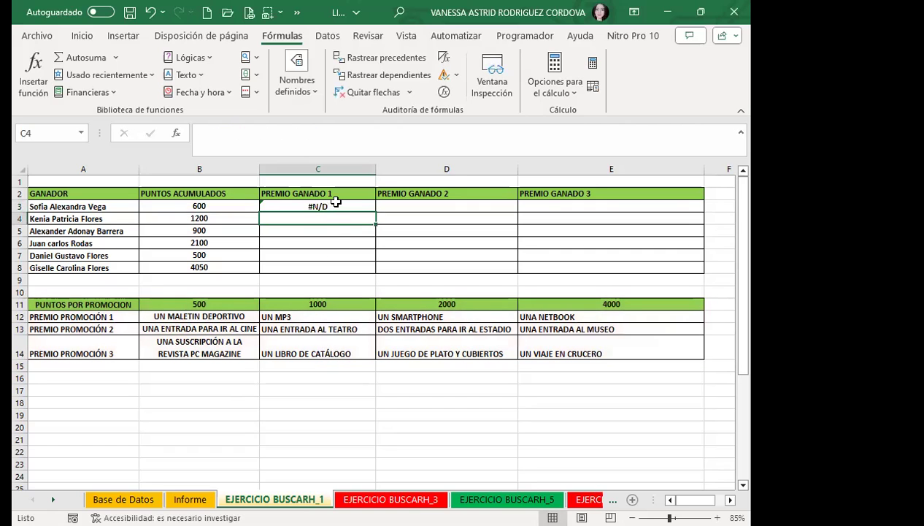
{"action": "left_click", "coordinate": [332, 201]}
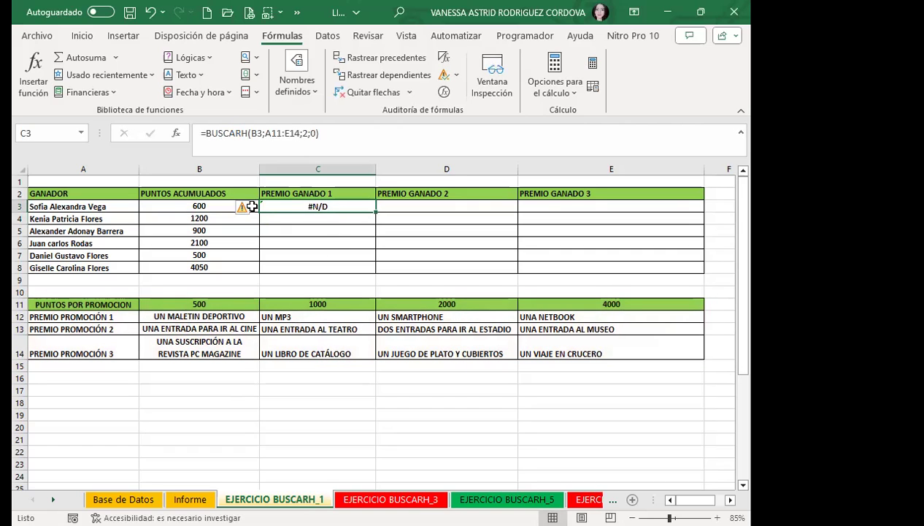
{"action": "left_click", "coordinate": [271, 133]}
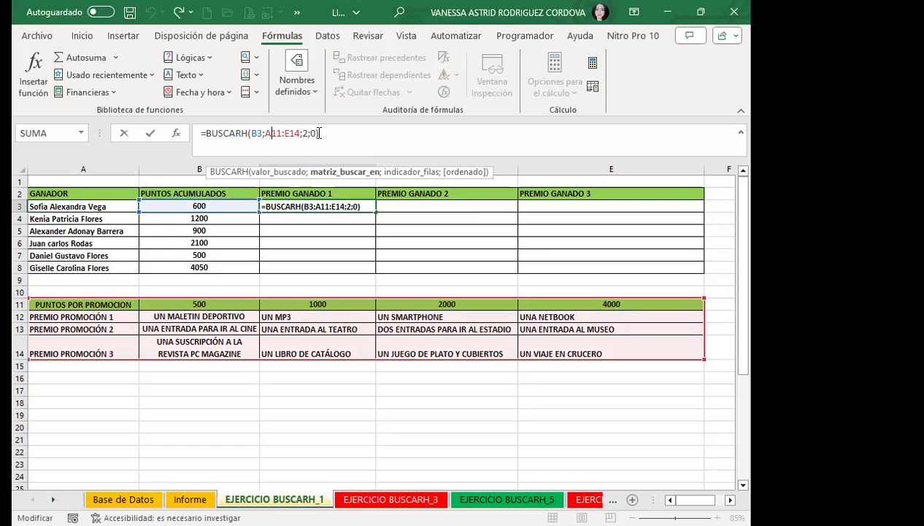
{"action": "key", "text": "Return"}
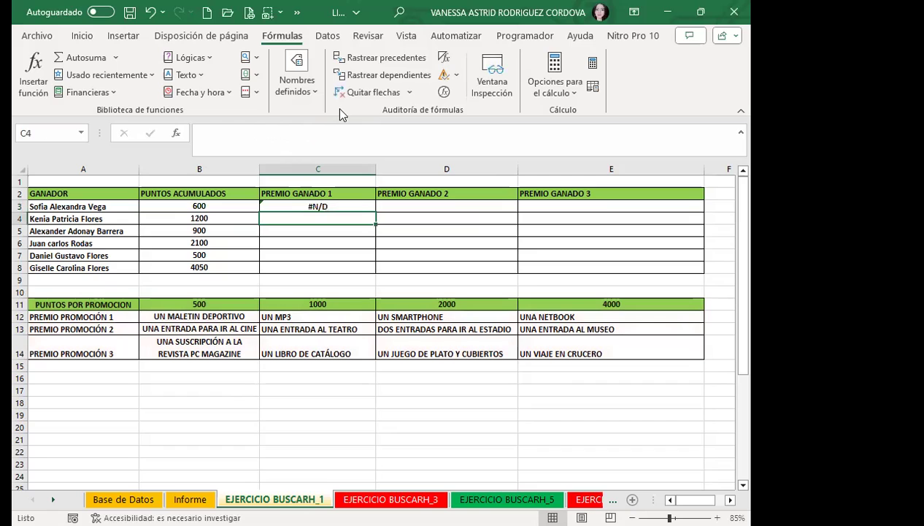
{"action": "left_click", "coordinate": [283, 206]}
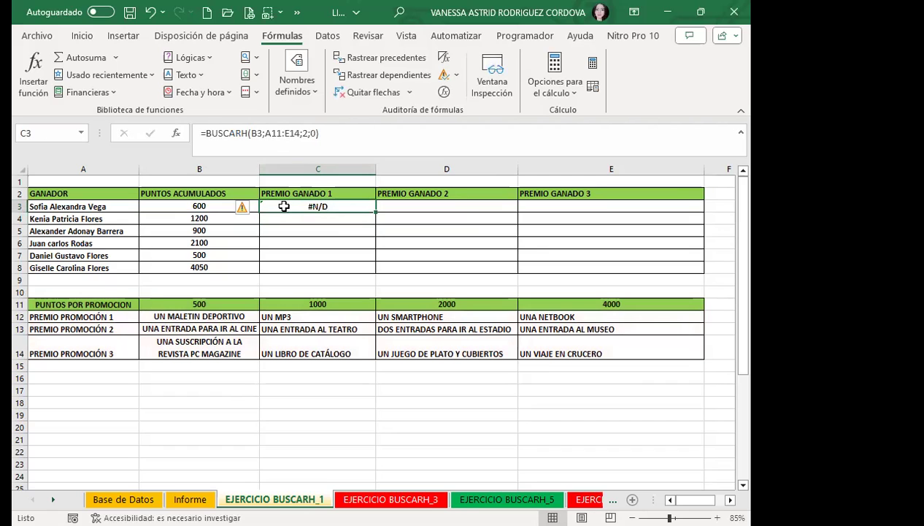
{"action": "left_click", "coordinate": [263, 134]}
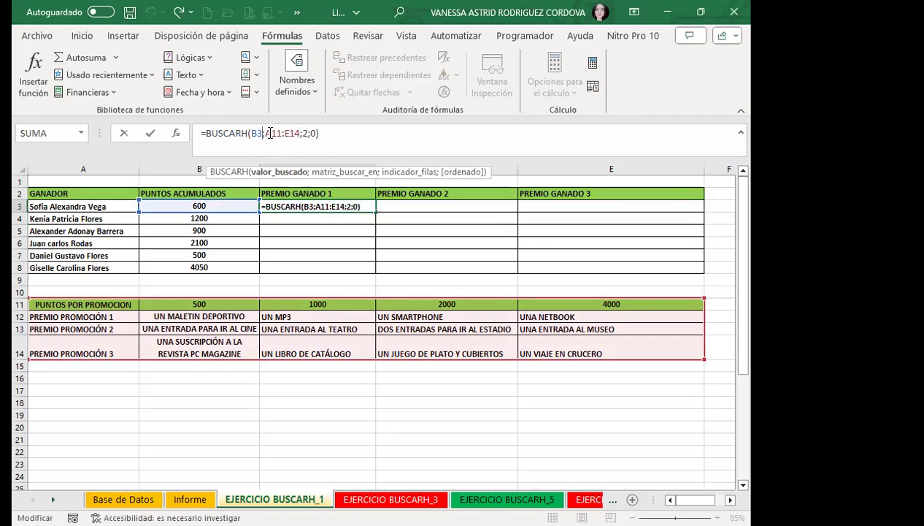
{"action": "left_click", "coordinate": [272, 134]}
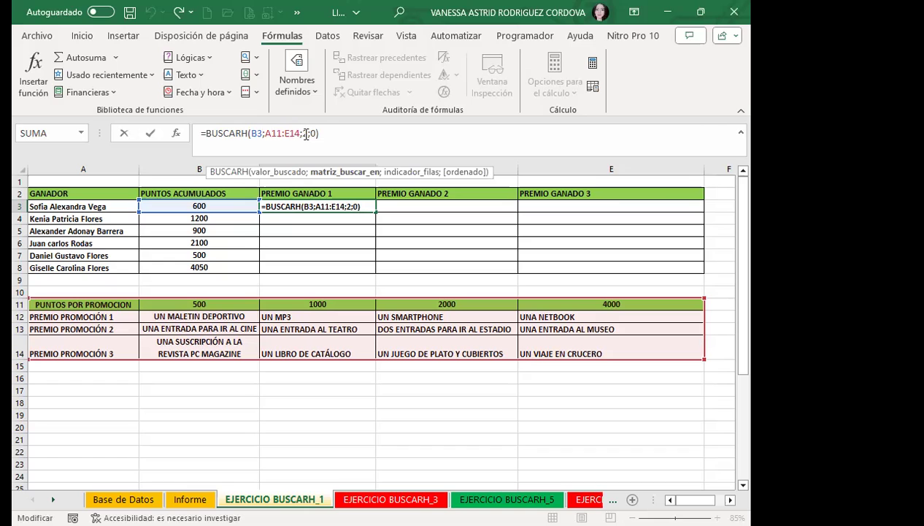
{"action": "left_click", "coordinate": [312, 133]}
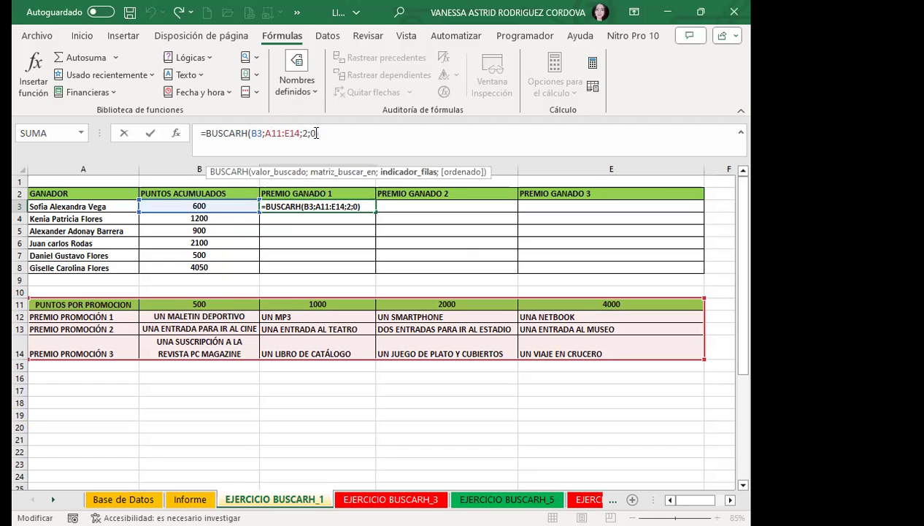
{"action": "key", "text": "Return"}
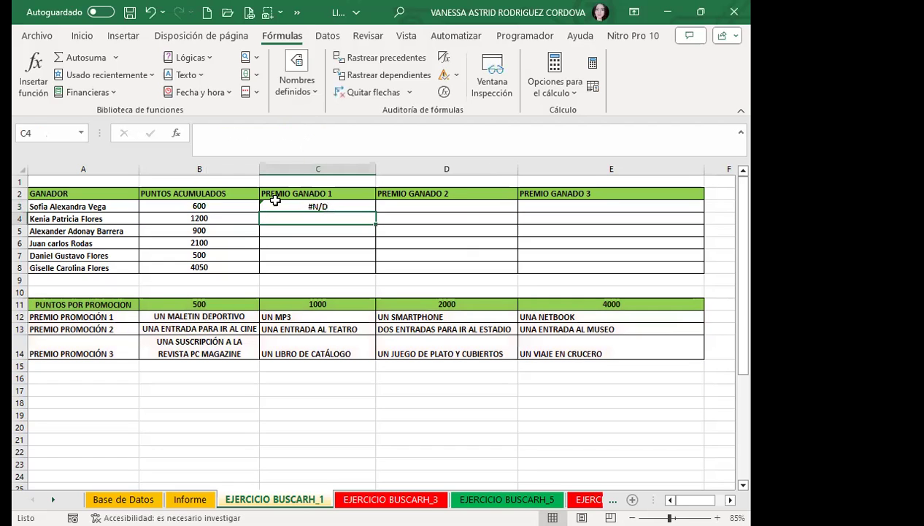
{"action": "left_click", "coordinate": [268, 198]}
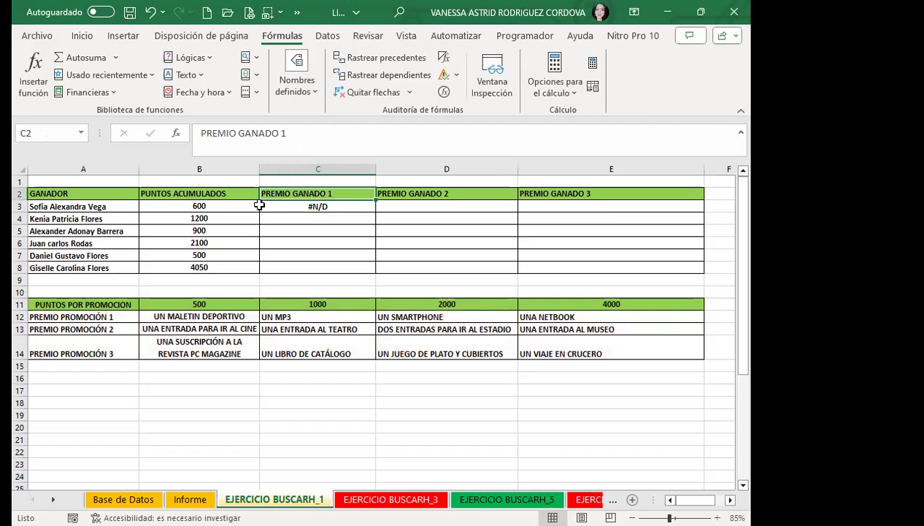
{"action": "left_click", "coordinate": [234, 206]}
{"action": "left_click_drag", "start_coordinate": [234, 207], "coordinate": [221, 281]}
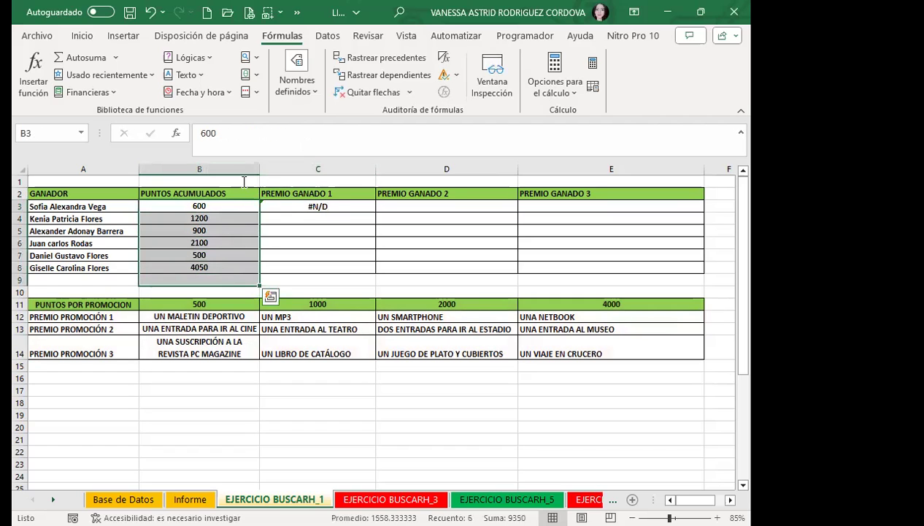
{"action": "left_click", "coordinate": [295, 87]}
{"action": "left_click", "coordinate": [304, 154]}
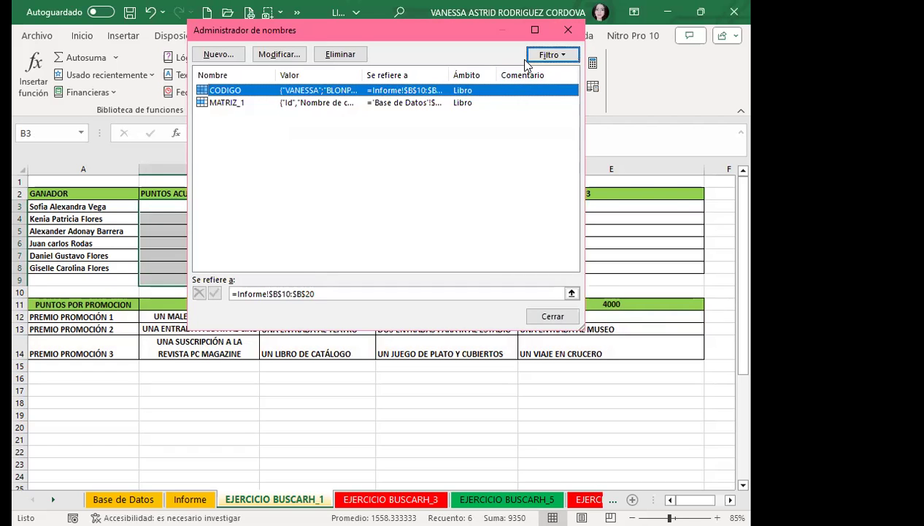
{"action": "left_click", "coordinate": [569, 32]}
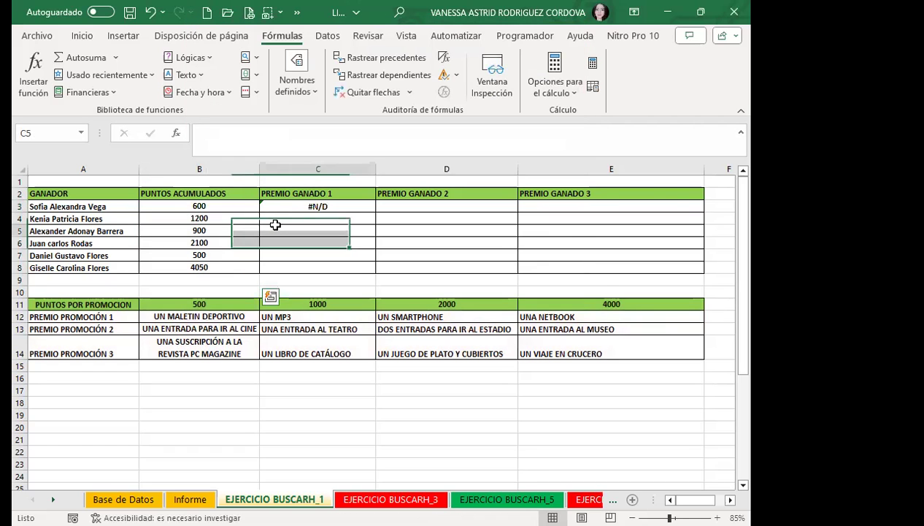
{"action": "left_click", "coordinate": [306, 207]}
{"action": "left_click", "coordinate": [76, 304]}
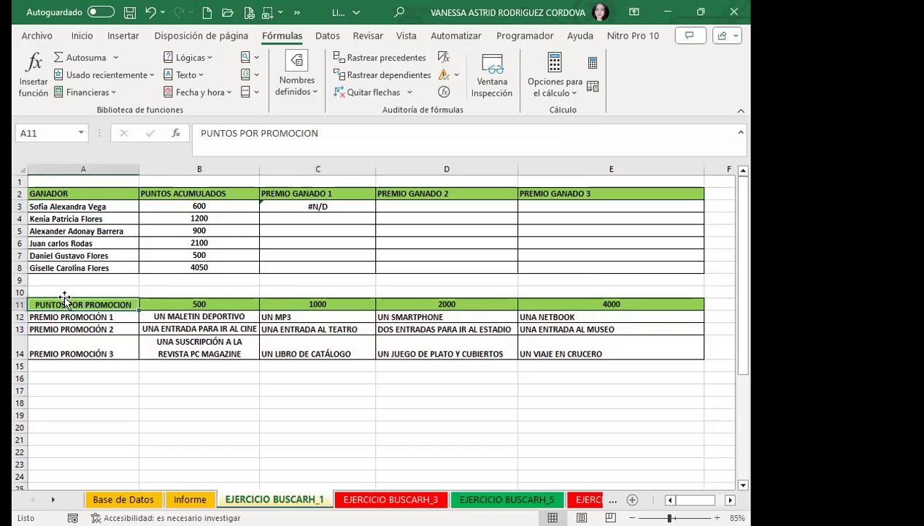
{"action": "left_click", "coordinate": [285, 206]}
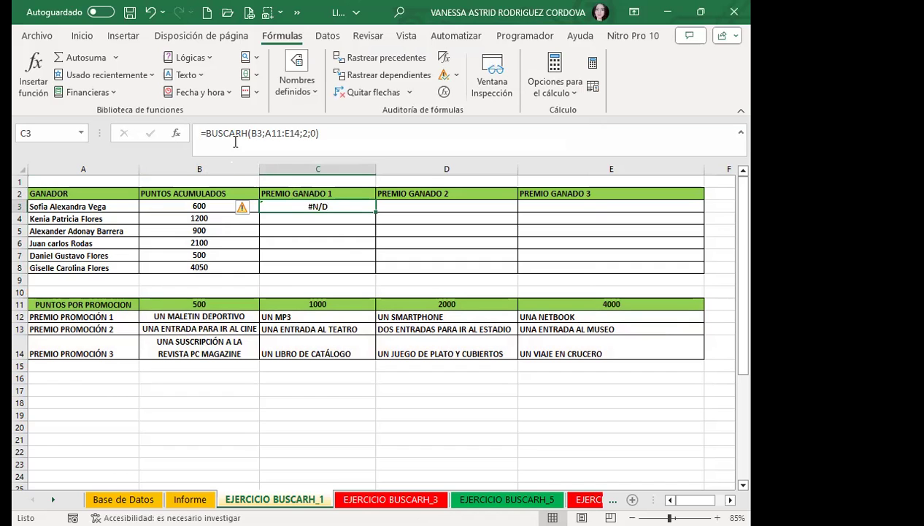
{"action": "left_click", "coordinate": [259, 132]}
{"action": "left_click", "coordinate": [262, 132]}
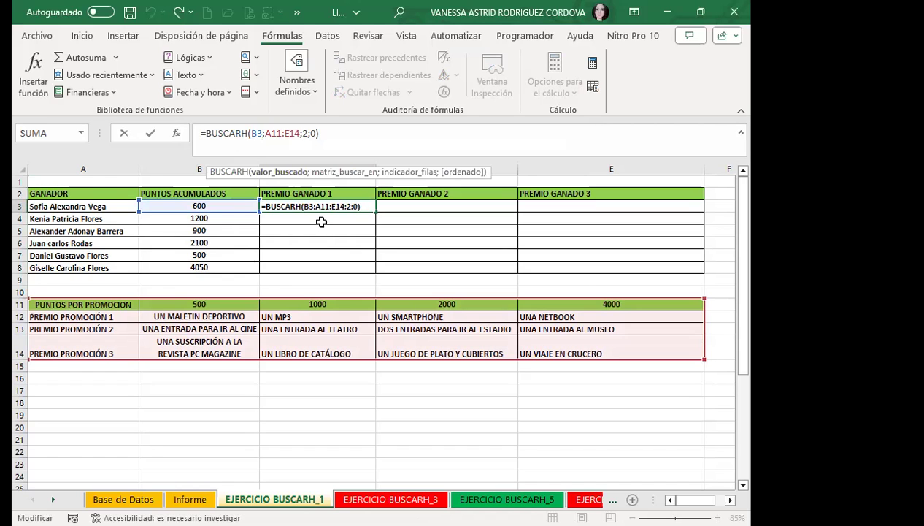
{"action": "key", "text": "Return"}
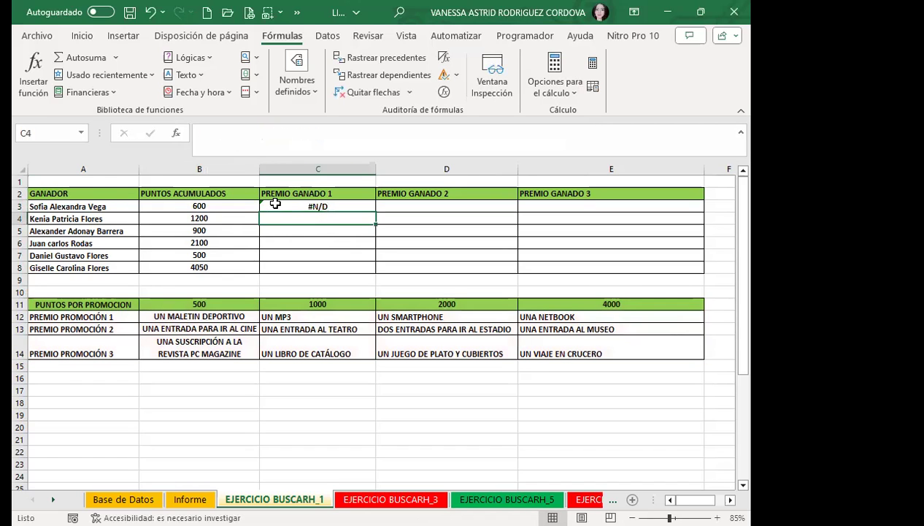
{"action": "left_click", "coordinate": [275, 205]}
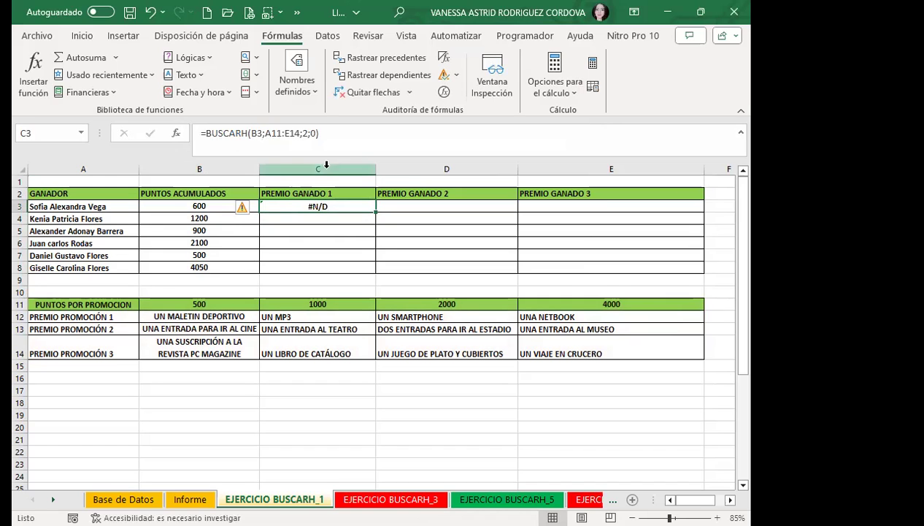
{"action": "left_click", "coordinate": [316, 132]}
Change C3's last BUSCARH argument from 0 to 1 so it returns UN MALETIN DEPORTIVO.
{"action": "double_click", "coordinate": [315, 132]}
{"action": "key", "text": "BackSpace"}
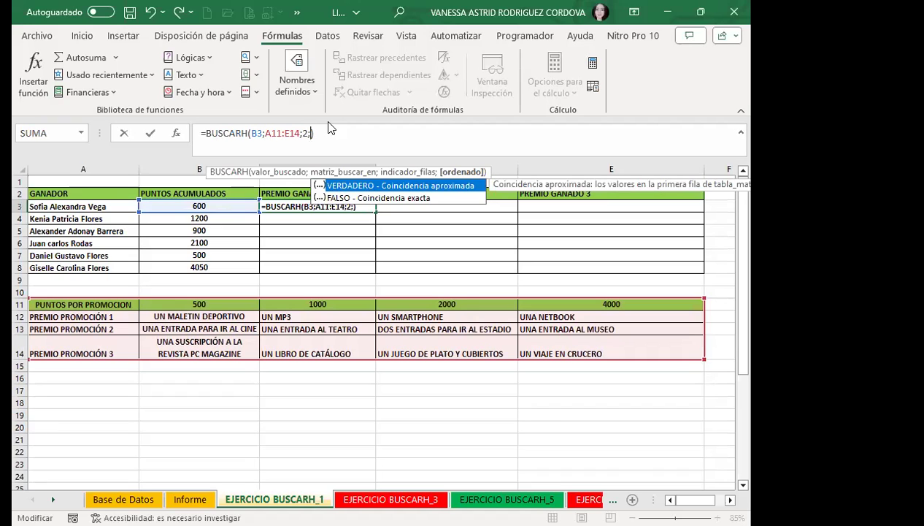
{"action": "type", "text": "1"}
{"action": "key", "text": "Return"}
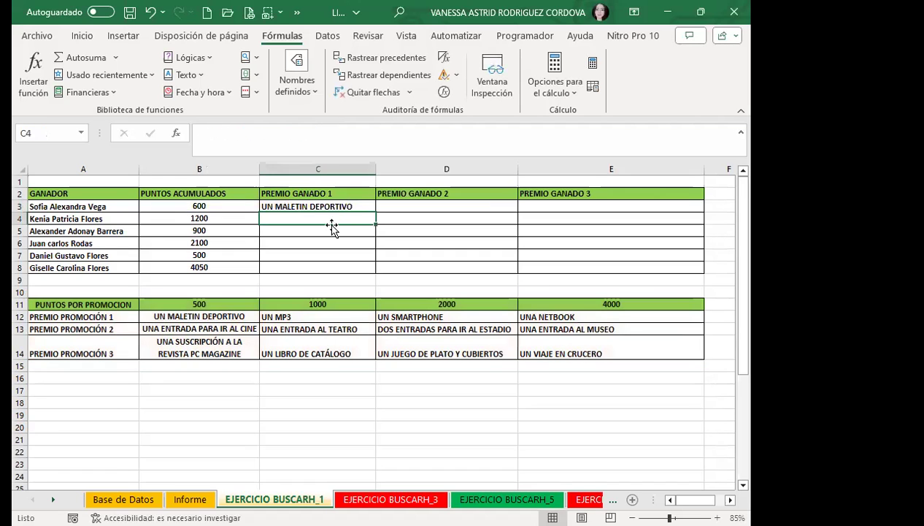
{"action": "left_click", "coordinate": [337, 207]}
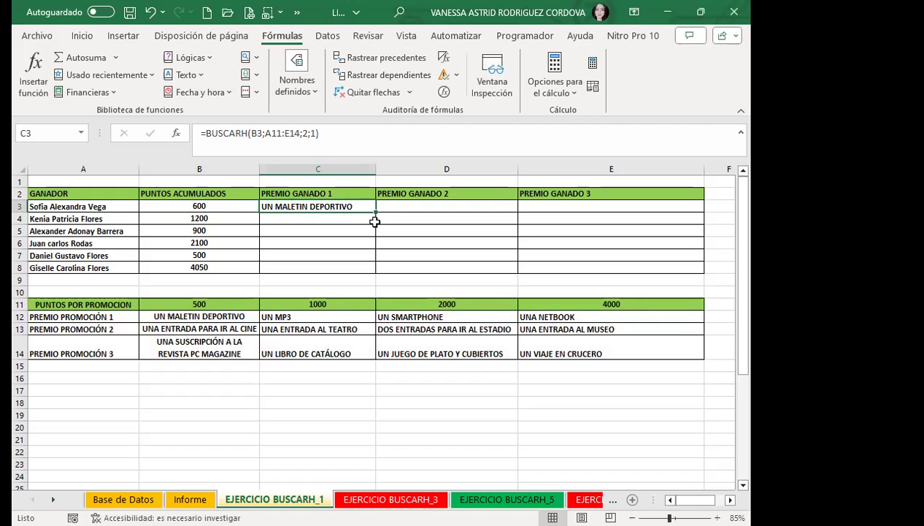
Copy C3's formula down to C8 and inspect C7 to see its shifted table range.
{"action": "left_click_drag", "start_coordinate": [376, 215], "coordinate": [373, 272]}
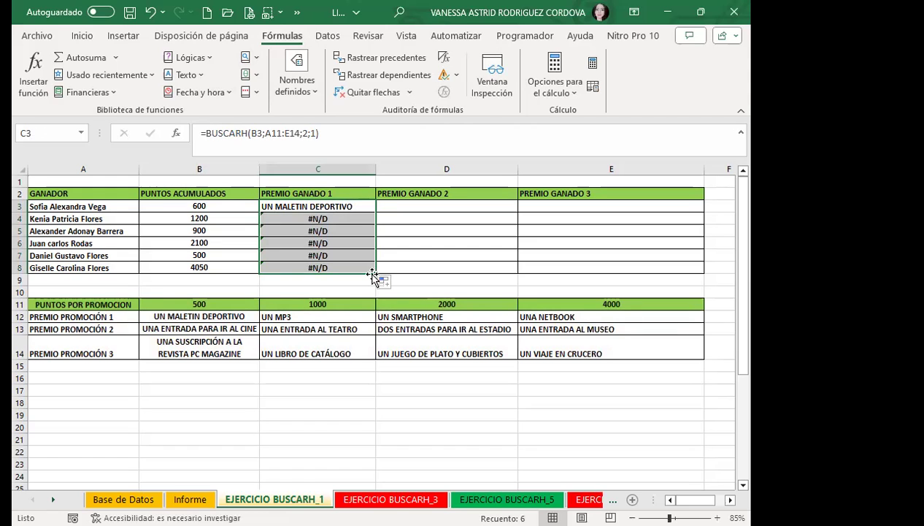
{"action": "left_click", "coordinate": [348, 207]}
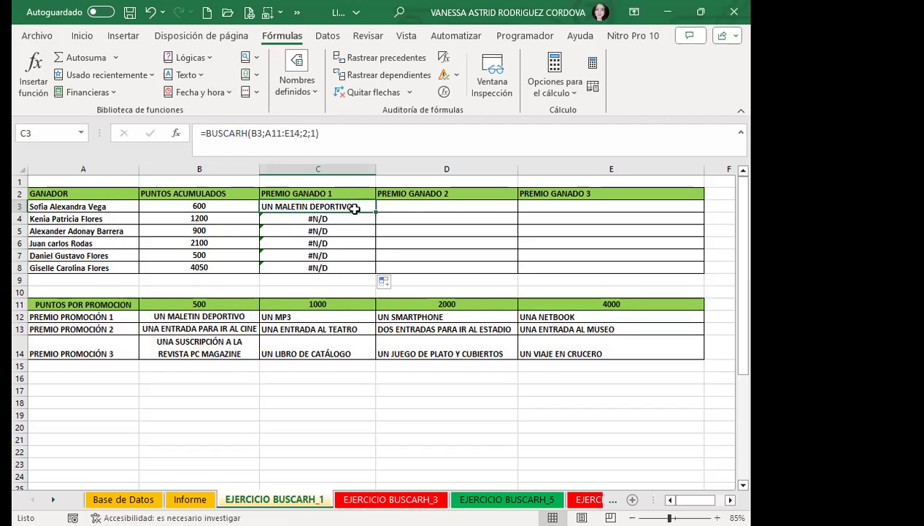
{"action": "double_click", "coordinate": [292, 206]}
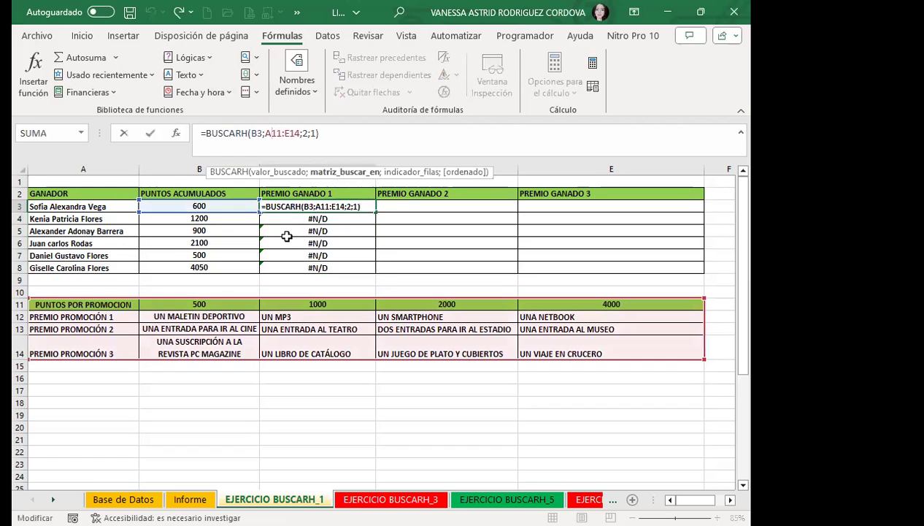
{"action": "key", "text": "Return"}
{"action": "left_click", "coordinate": [325, 256]}
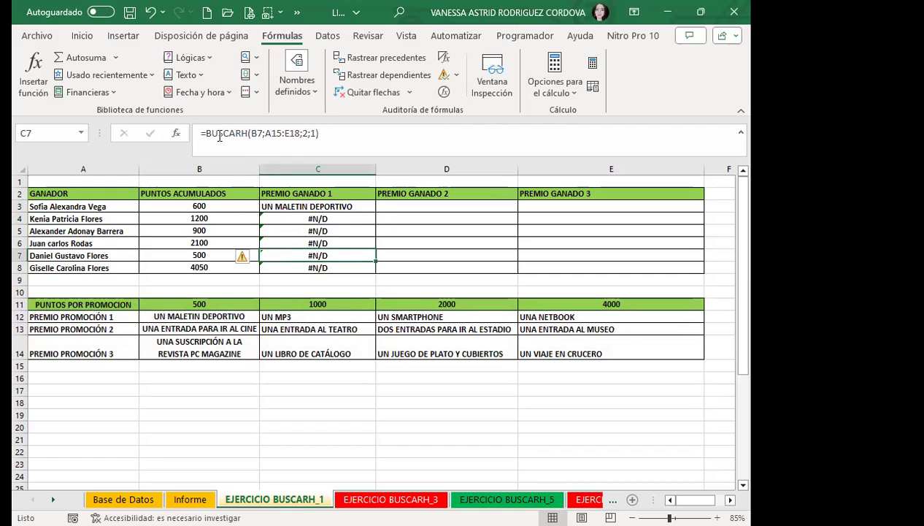
{"action": "double_click", "coordinate": [283, 252]}
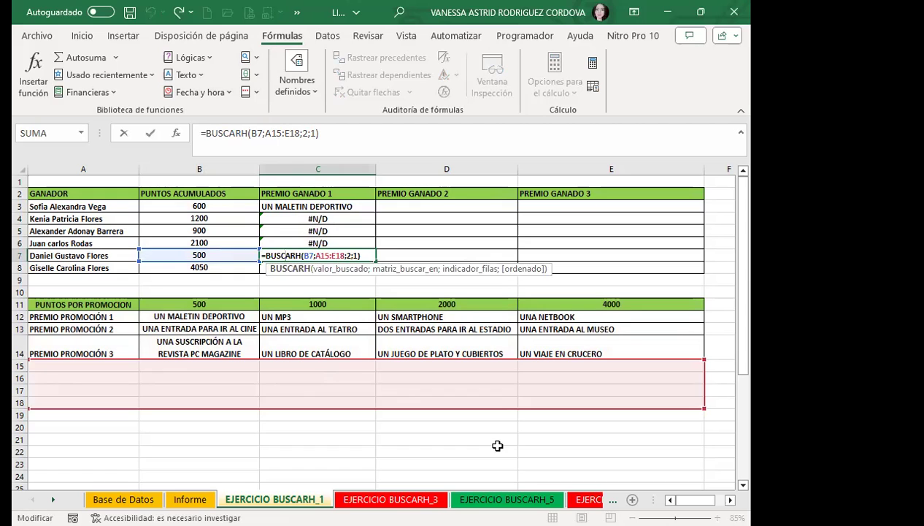
{"action": "key", "text": "Return"}
Lock C3's table reference as $A$11:$E$14 and fill the formula down to C8.
{"action": "left_click", "coordinate": [300, 209]}
{"action": "left_click_drag", "start_coordinate": [265, 133], "coordinate": [299, 133]}
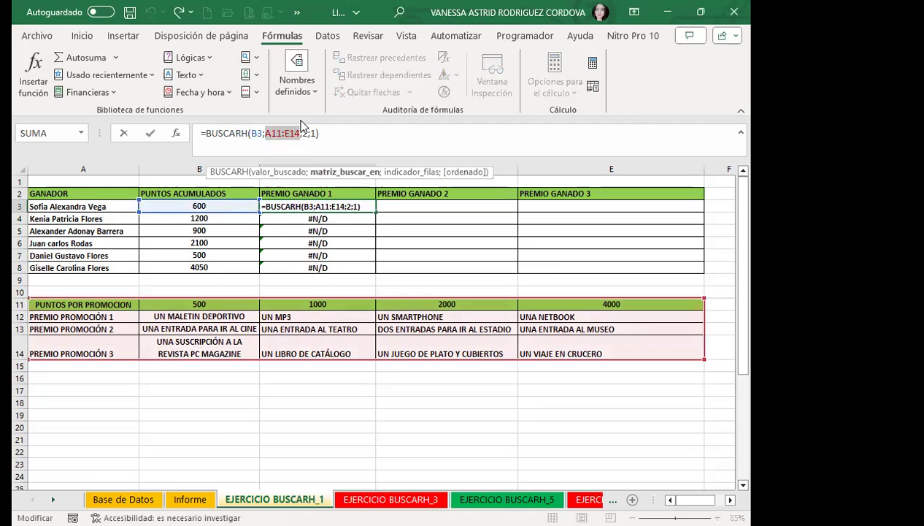
{"action": "key", "text": "Return"}
{"action": "left_click", "coordinate": [347, 202]}
{"action": "left_click_drag", "start_coordinate": [375, 212], "coordinate": [372, 269]}
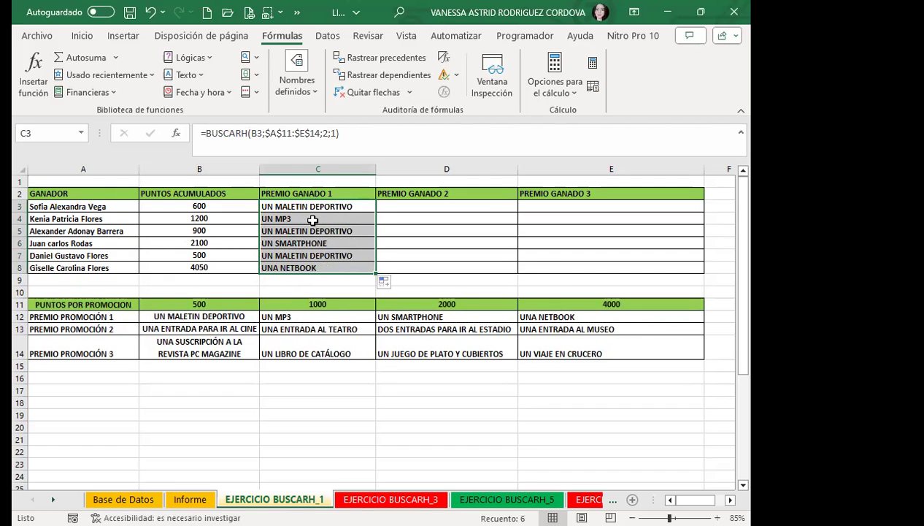
{"action": "left_click", "coordinate": [199, 219]}
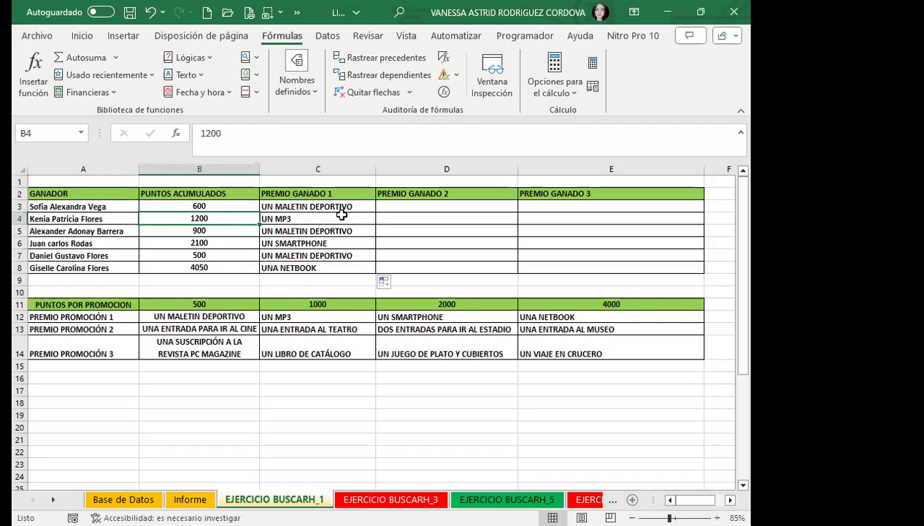
{"action": "left_click", "coordinate": [222, 206]}
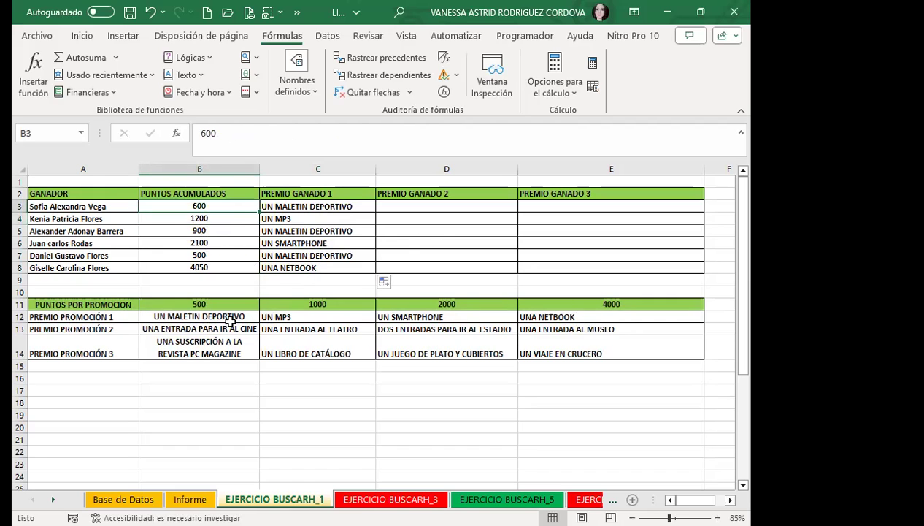
{"action": "left_click", "coordinate": [313, 207]}
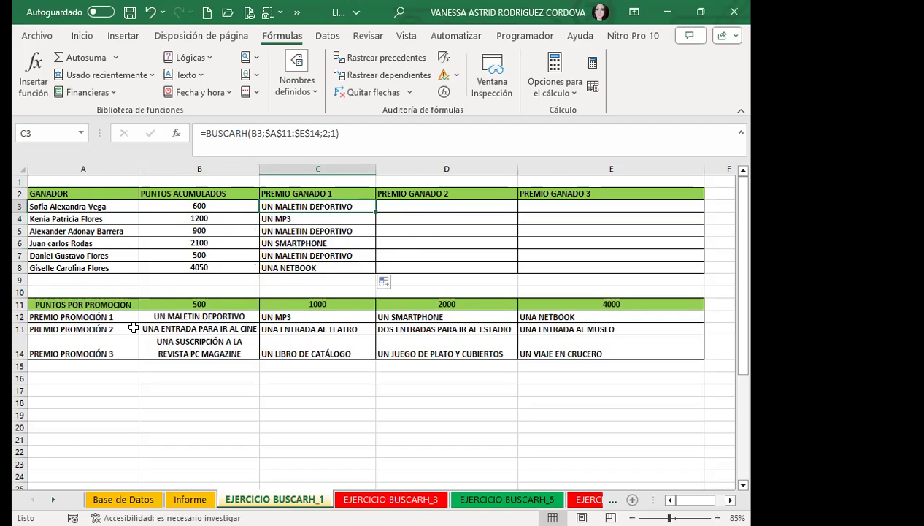
{"action": "left_click", "coordinate": [218, 218]}
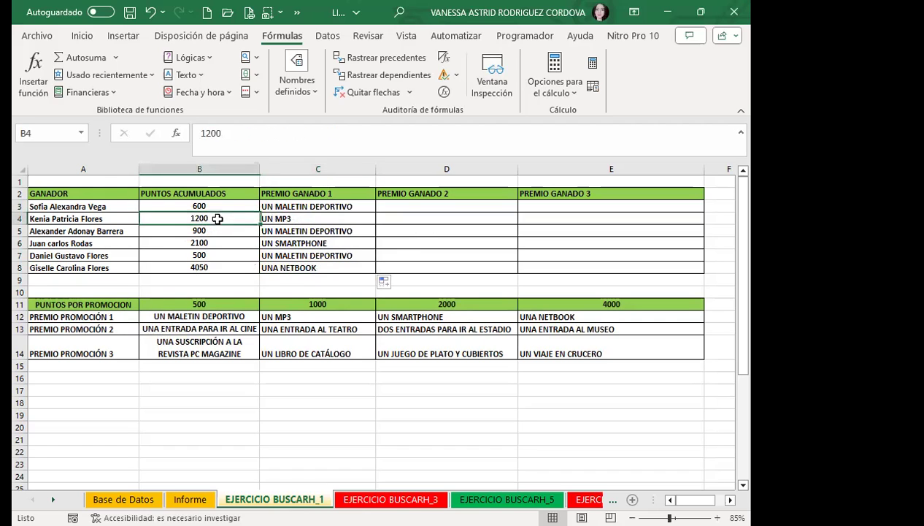
{"action": "left_click", "coordinate": [295, 315]}
{"action": "left_click", "coordinate": [293, 218]}
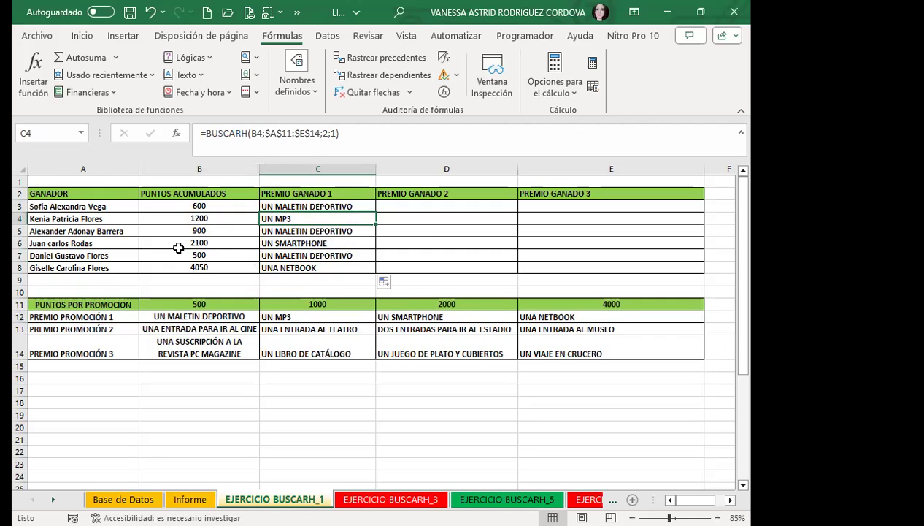
{"action": "left_click", "coordinate": [225, 243]}
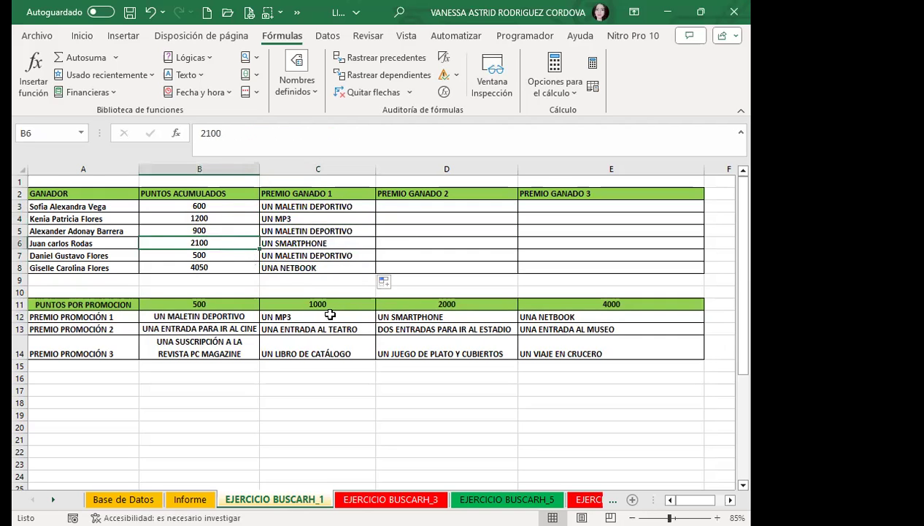
{"action": "left_click", "coordinate": [403, 314]}
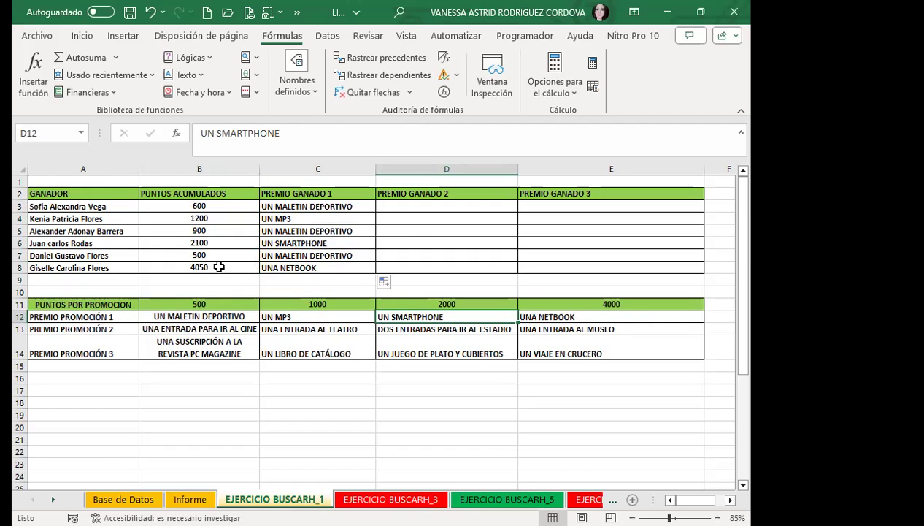
{"action": "left_click", "coordinate": [218, 267]}
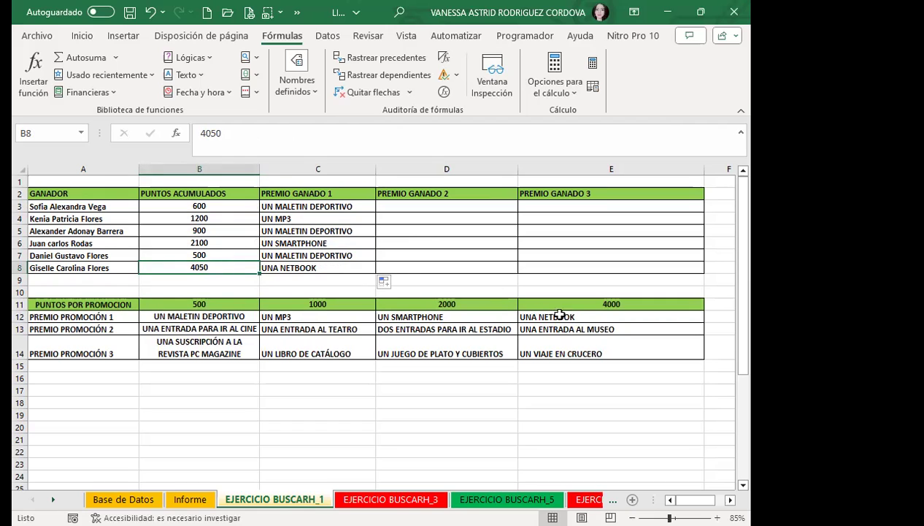
{"action": "left_click", "coordinate": [590, 313]}
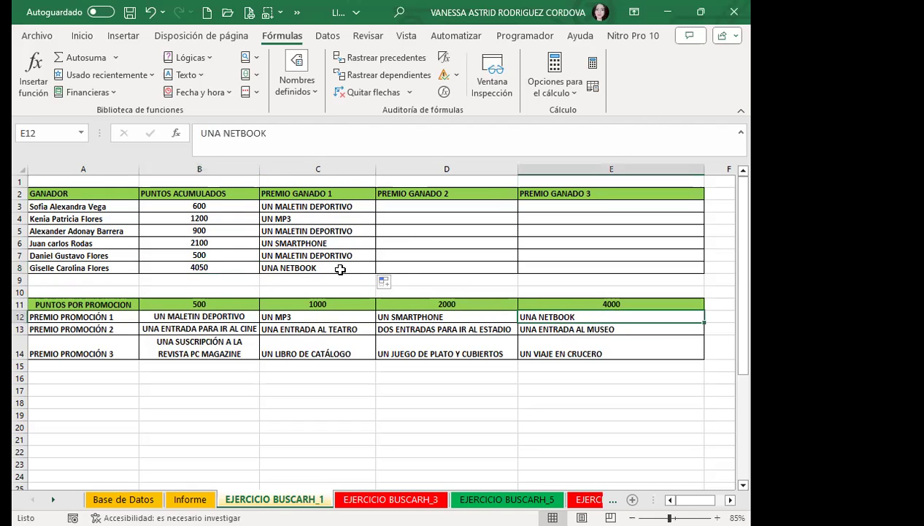
{"action": "left_click", "coordinate": [290, 267]}
{"action": "left_click", "coordinate": [313, 208]}
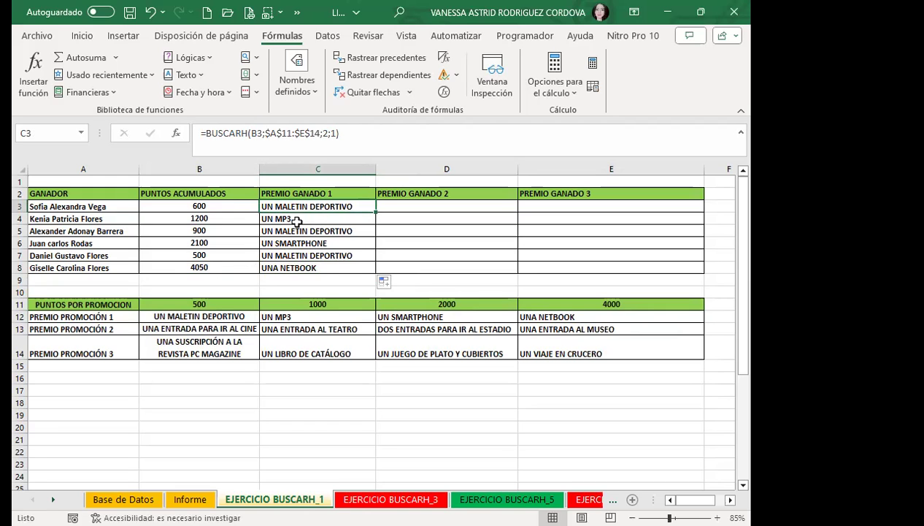
Review the PREMIO GANADO 1 lookup formulas and the empty PREMIO GANADO 2 column.
{"action": "left_click", "coordinate": [340, 266]}
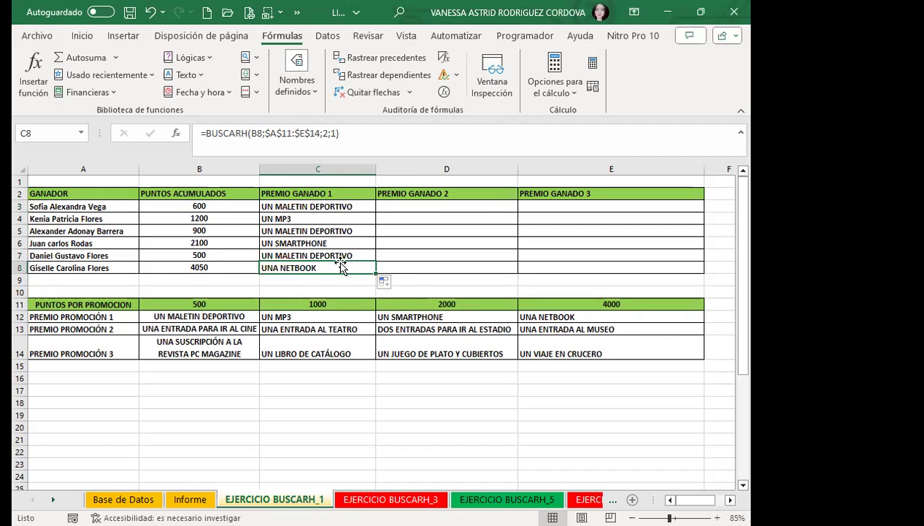
{"action": "left_click", "coordinate": [405, 204]}
{"action": "left_click", "coordinate": [308, 204]}
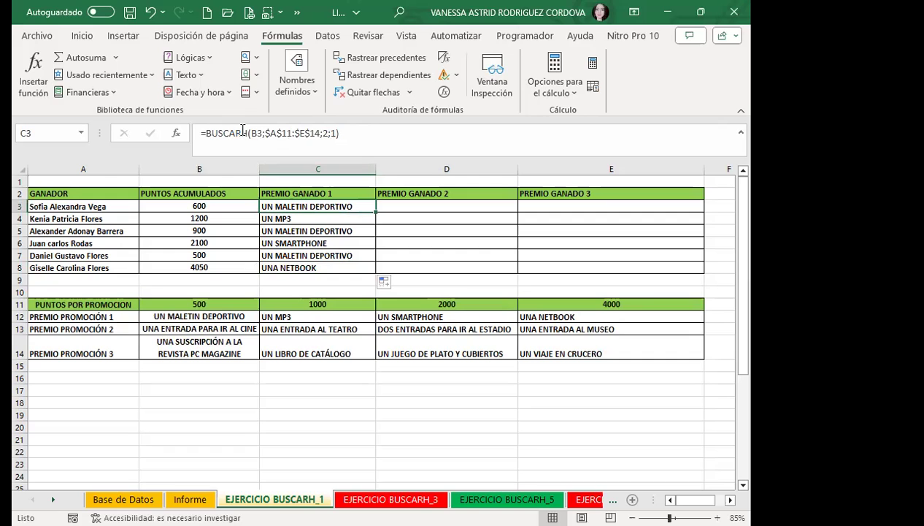
Select the promotion table A11:E14 and enter PUNTOS in the Name Box.
{"action": "left_click", "coordinate": [398, 209]}
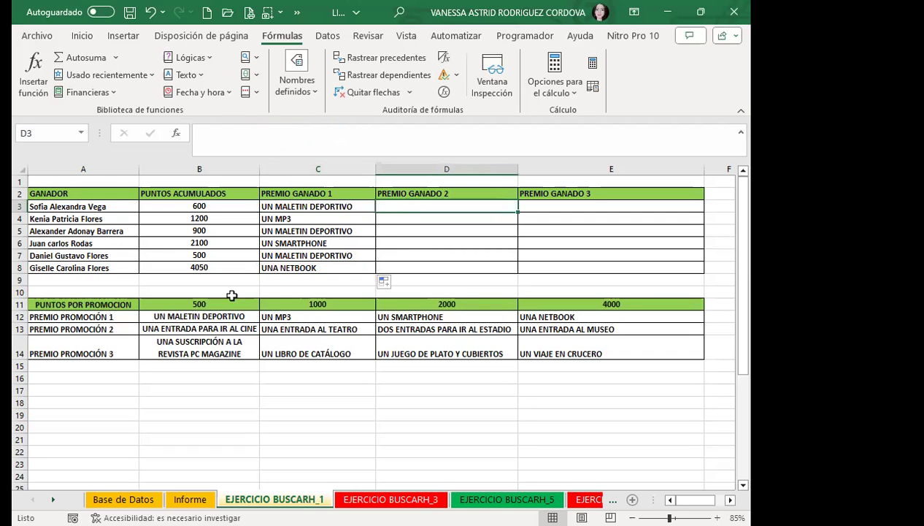
{"action": "left_click_drag", "start_coordinate": [97, 297], "coordinate": [242, 305]}
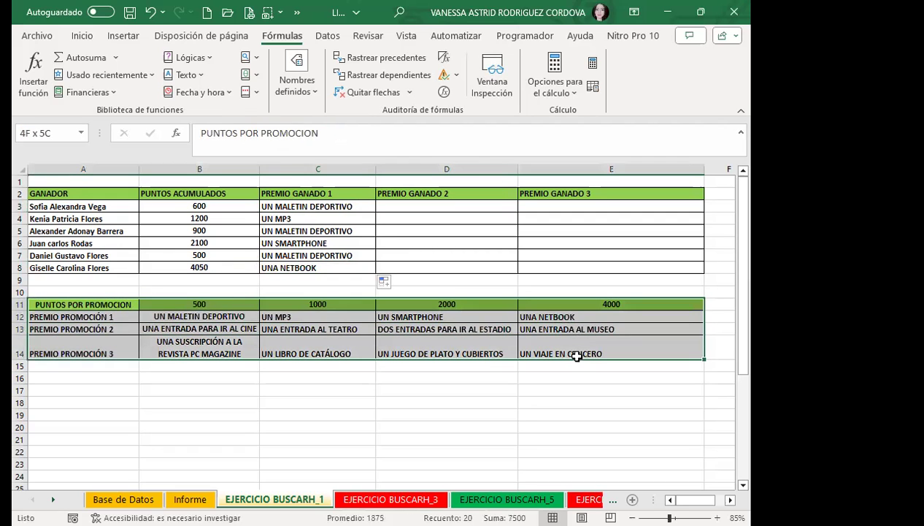
{"action": "left_click_drag", "start_coordinate": [554, 318], "coordinate": [569, 353]}
{"action": "left_click", "coordinate": [47, 131]}
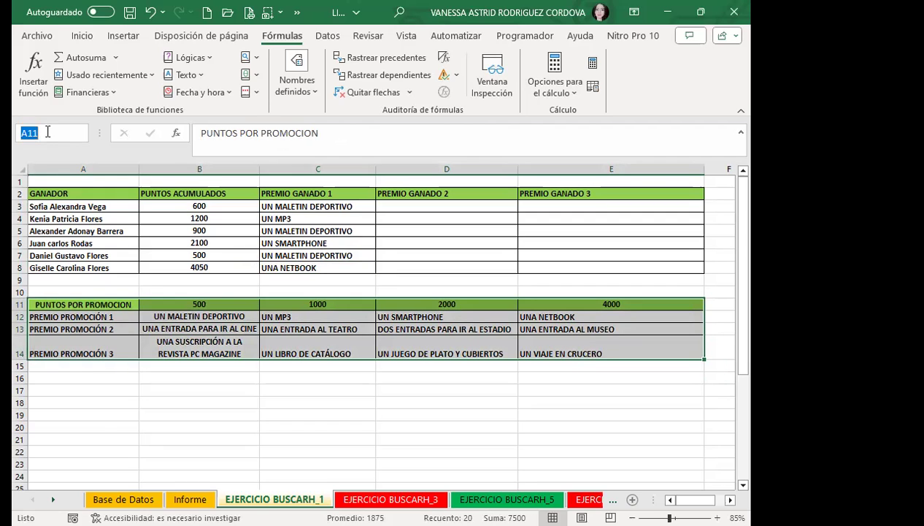
{"action": "type", "text": "punto"}
{"action": "key", "text": "BackSpace"}
{"action": "key", "text": "BackSpace"}
{"action": "key", "text": "BackSpace"}
{"action": "key", "text": "BackSpace"}
{"action": "key", "text": "BackSpace"}
{"action": "type", "text": "PUNTOS"}
{"action": "key", "text": "Return"}
Enter =BUSCARH(B3;PUNTOS;3;VERDADERO) in D3 and fill it down to D8.
{"action": "left_click", "coordinate": [422, 206]}
{"action": "type", "text": "="}
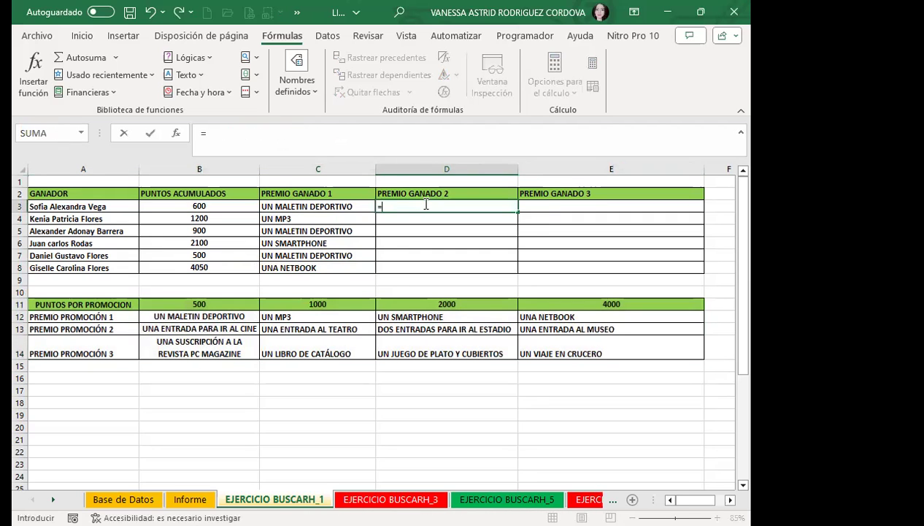
{"action": "type", "text": "B"}
{"action": "type", "text": "USC"}
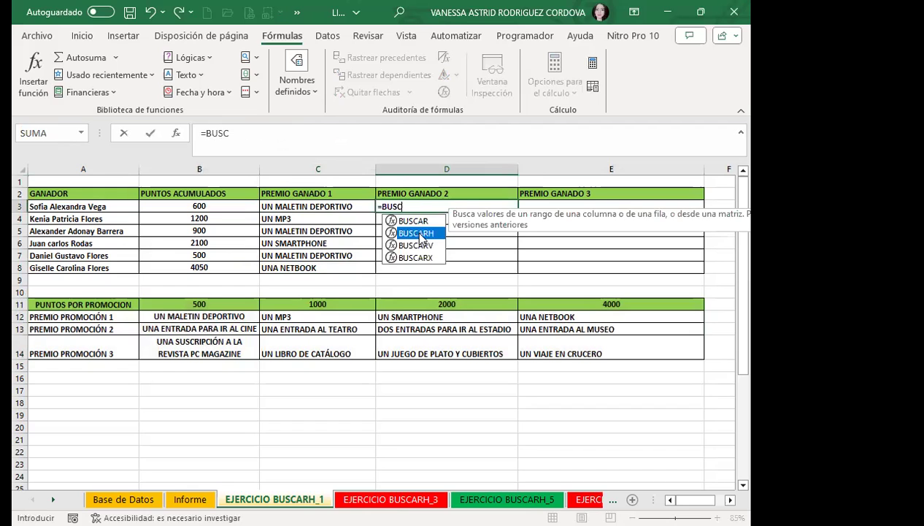
{"action": "double_click", "coordinate": [418, 234]}
{"action": "left_click", "coordinate": [246, 207]}
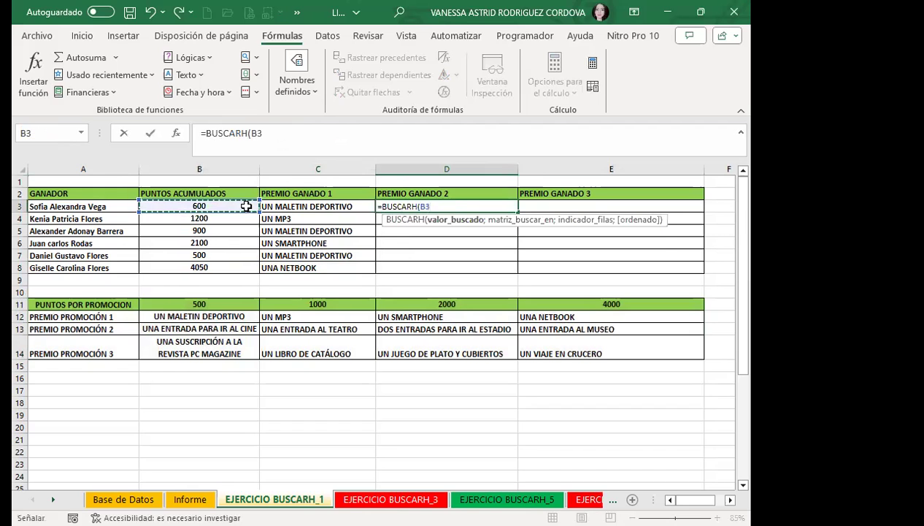
{"action": "type", "text": ";P"}
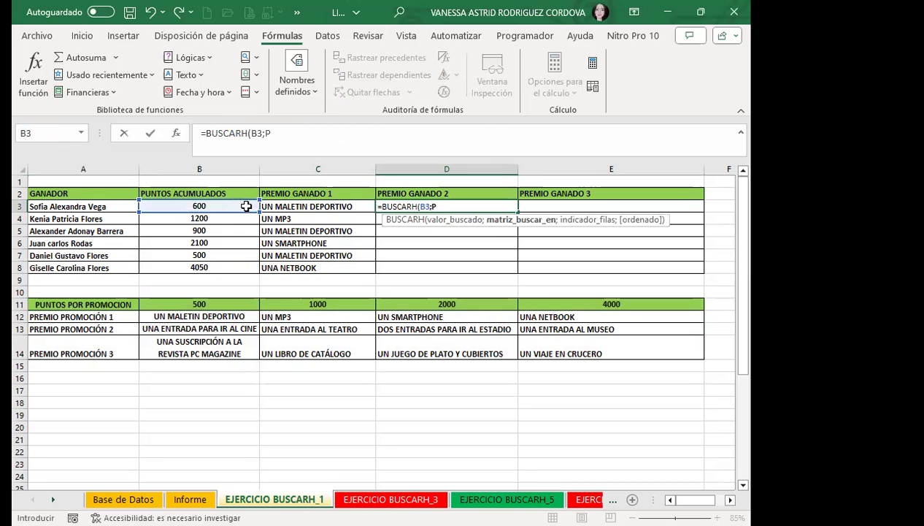
{"action": "type", "text": "UN"}
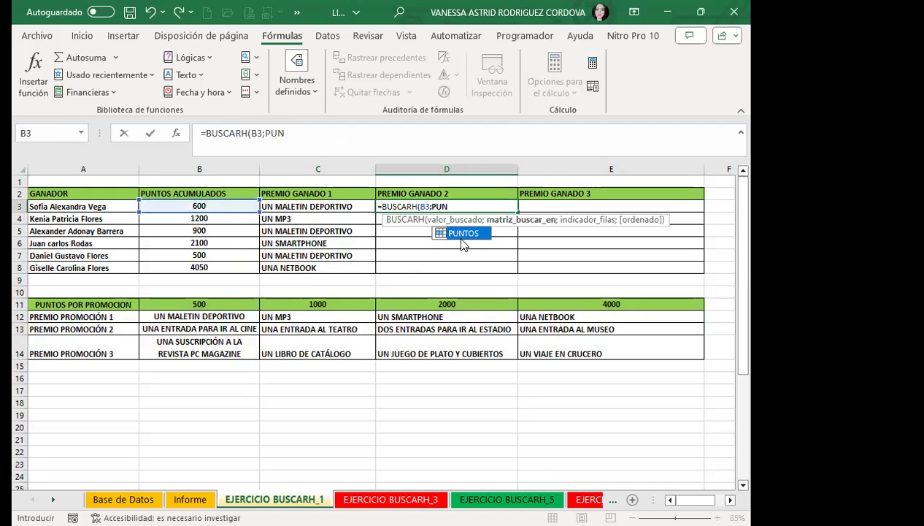
{"action": "double_click", "coordinate": [463, 233]}
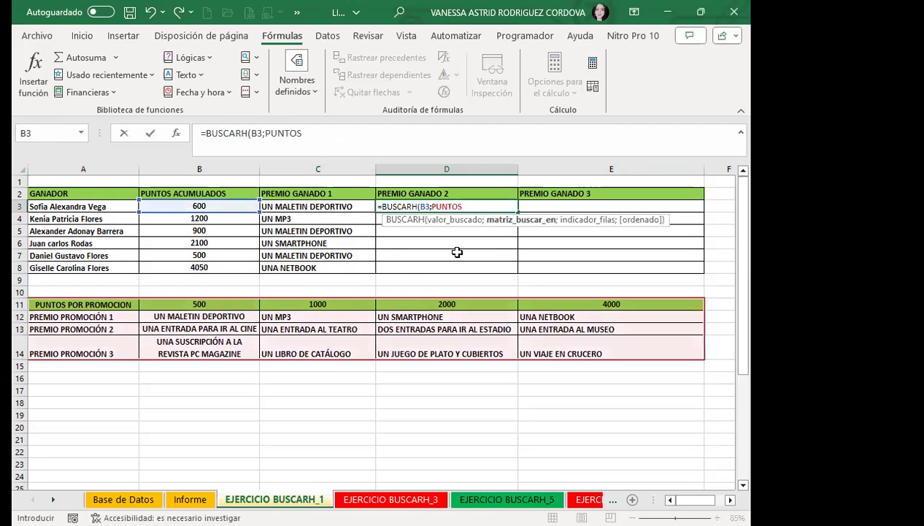
{"action": "type", "text": ";"}
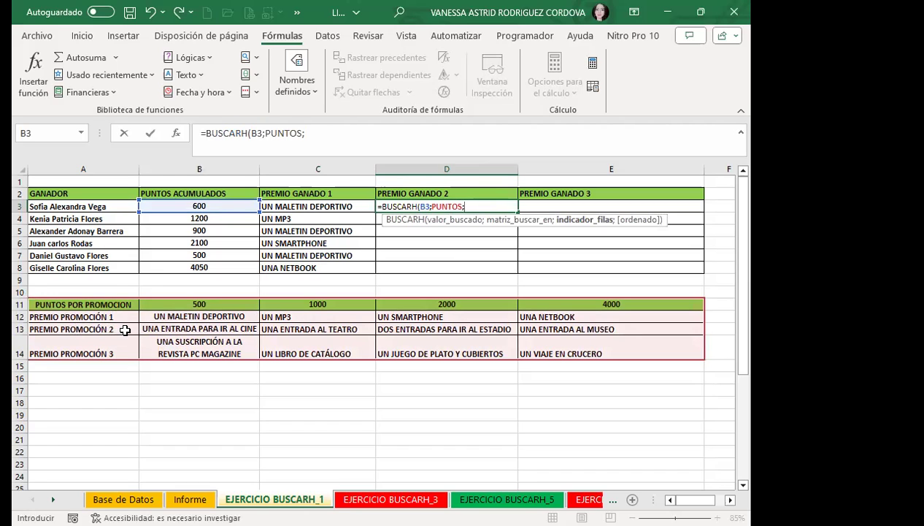
{"action": "type", "text": "3"}
{"action": "type", "text": ";"}
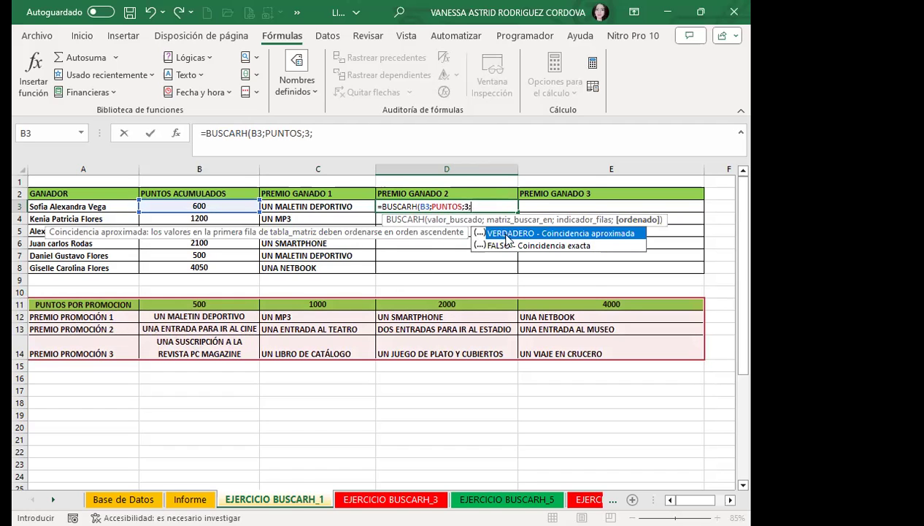
{"action": "key", "text": "Tab"}
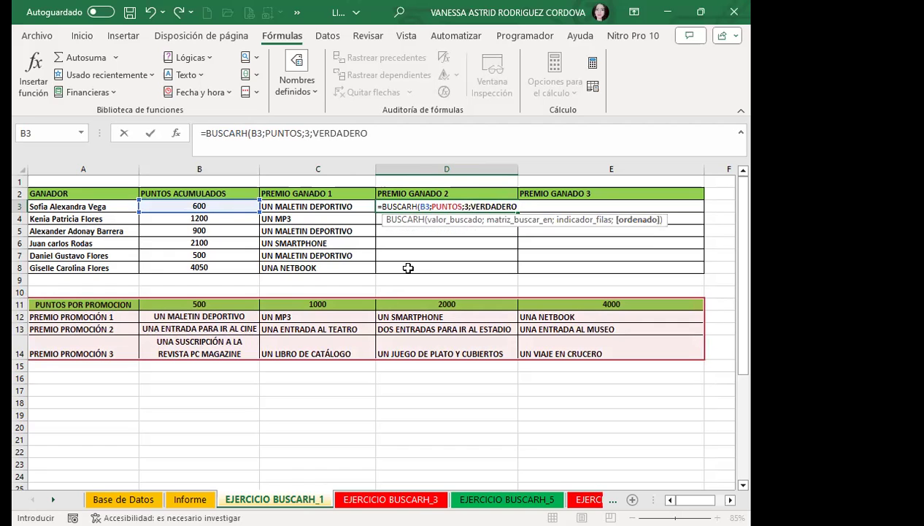
{"action": "type", "text": ")"}
{"action": "key", "text": "Return"}
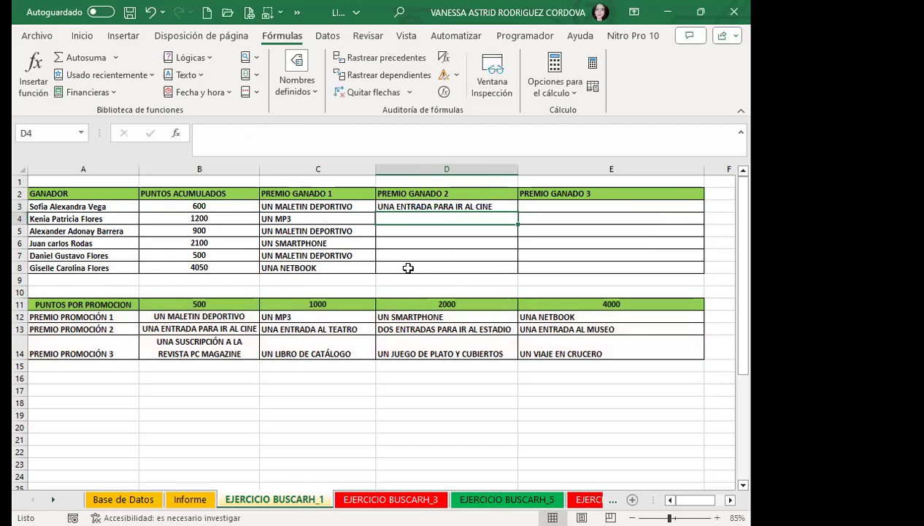
{"action": "left_click", "coordinate": [445, 206]}
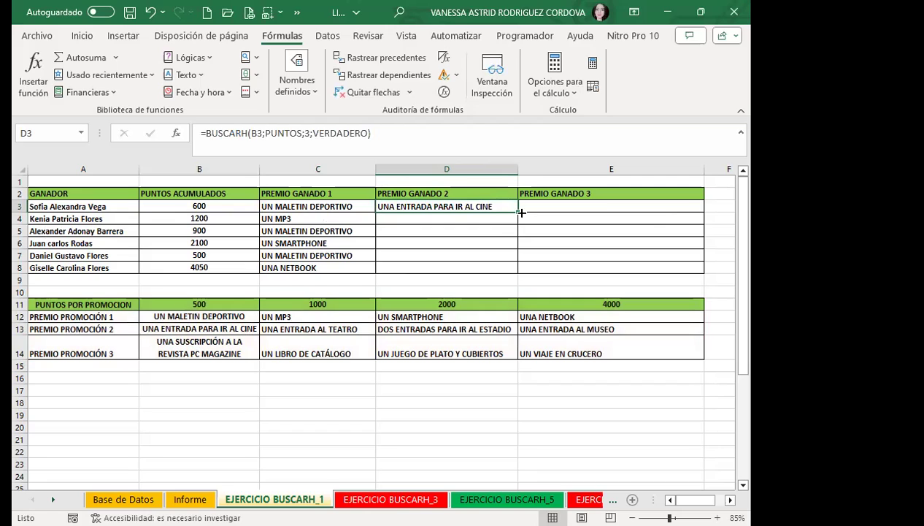
{"action": "double_click", "coordinate": [518, 212]}
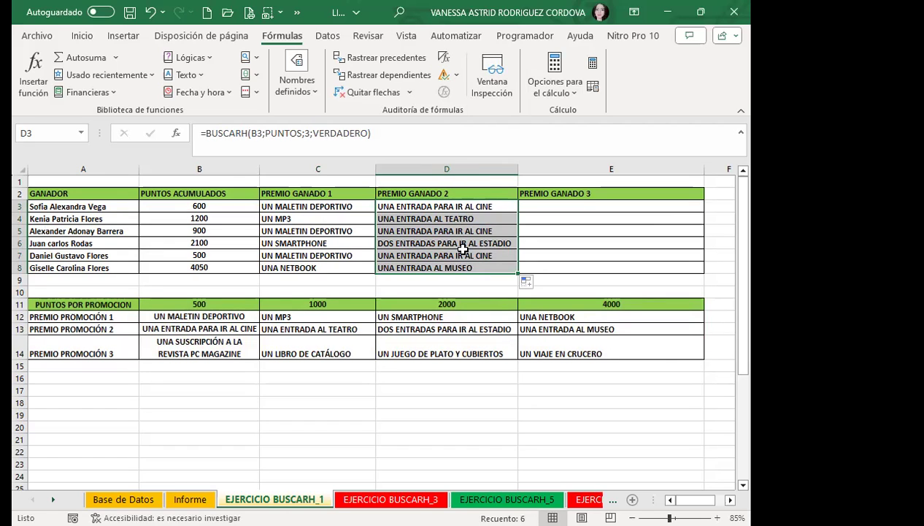
{"action": "left_click", "coordinate": [296, 82]}
{"action": "left_click", "coordinate": [298, 143]}
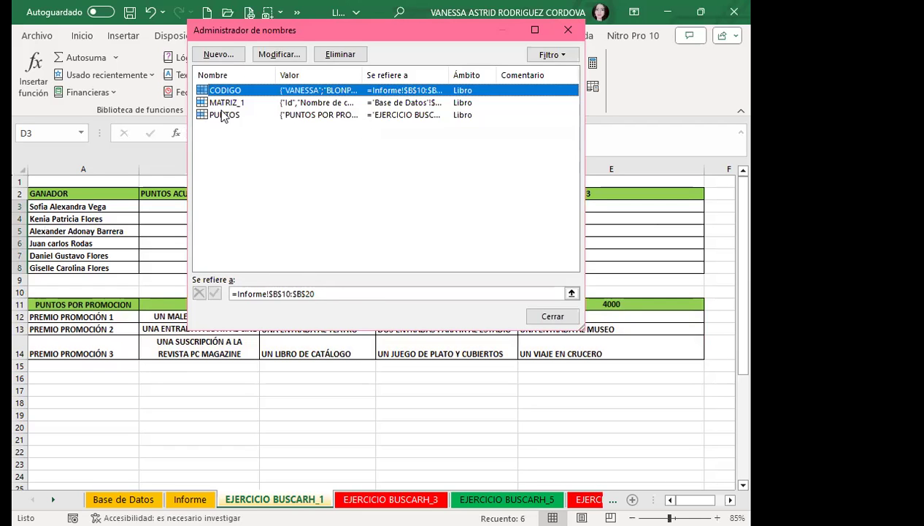
{"action": "left_click", "coordinate": [222, 115]}
{"action": "double_click", "coordinate": [429, 208]}
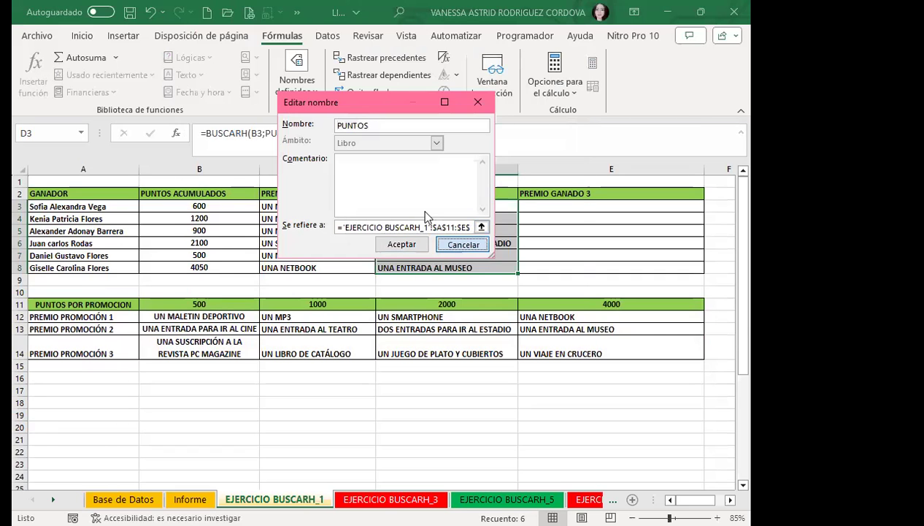
{"action": "left_click", "coordinate": [463, 244]}
{"action": "left_click", "coordinate": [544, 314]}
{"action": "left_click", "coordinate": [395, 207]}
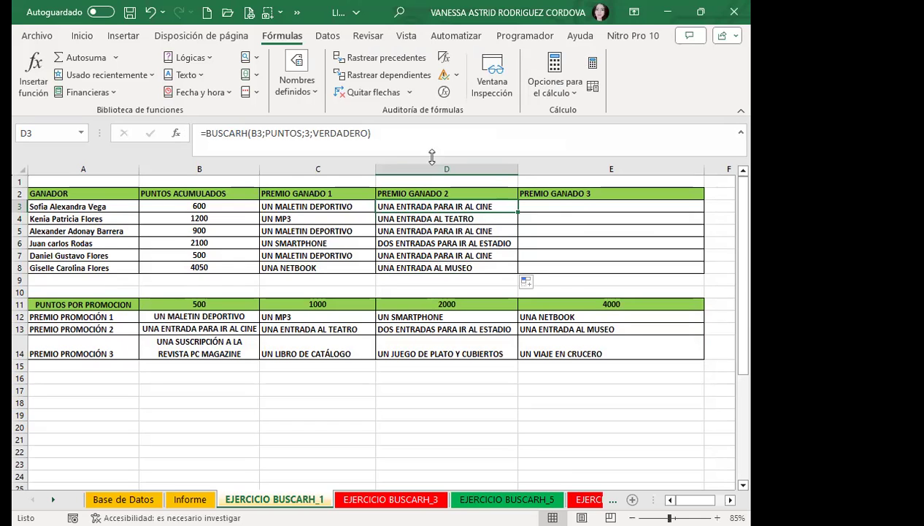
{"action": "left_click", "coordinate": [551, 207]}
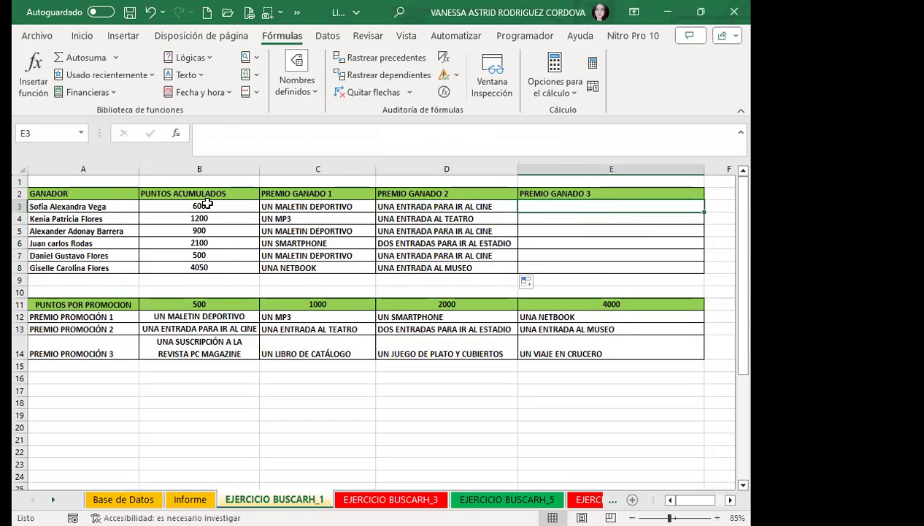
{"action": "left_click_drag", "start_coordinate": [204, 207], "coordinate": [199, 267]}
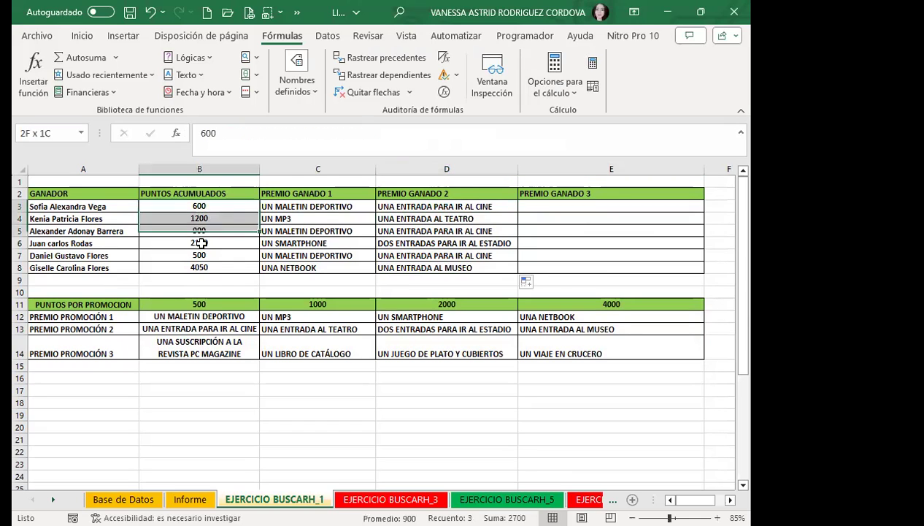
{"action": "left_click", "coordinate": [39, 130]}
{"action": "type", "text": "ACUMULADOS"}
{"action": "key", "text": "Return"}
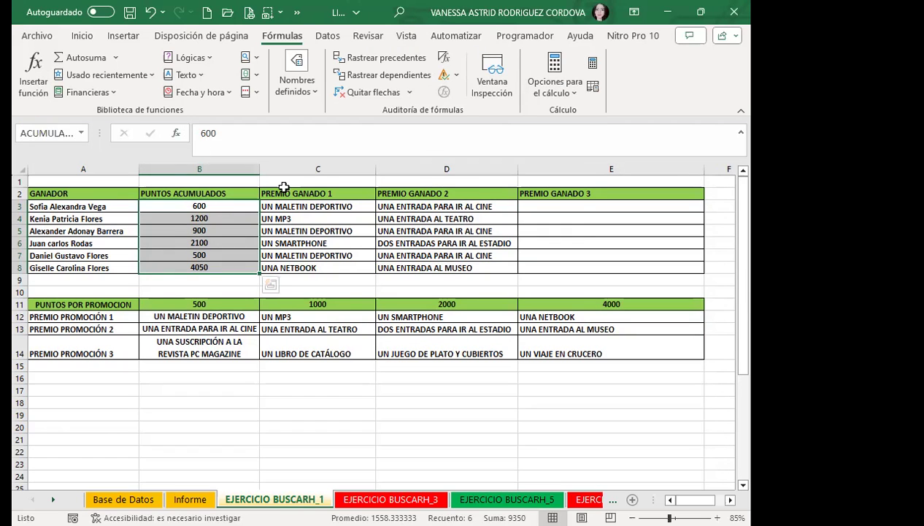
{"action": "left_click", "coordinate": [535, 205]}
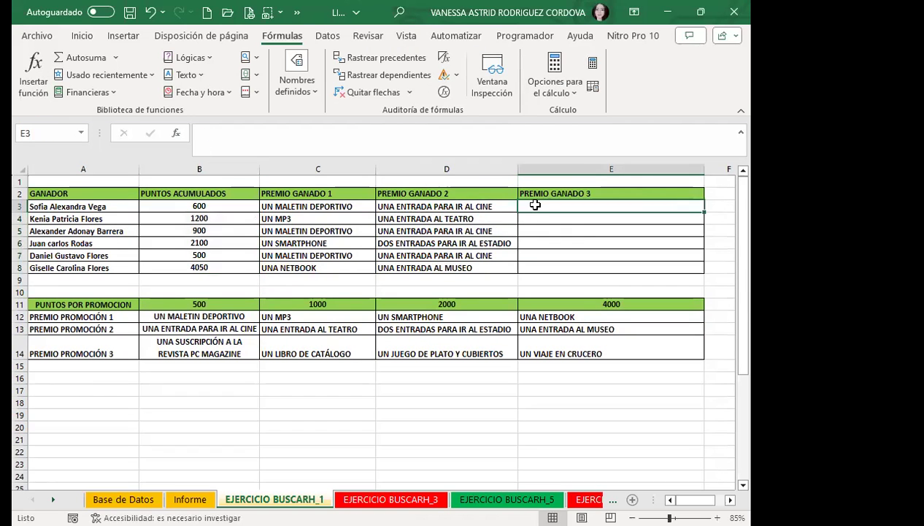
{"action": "type", "text": "="}
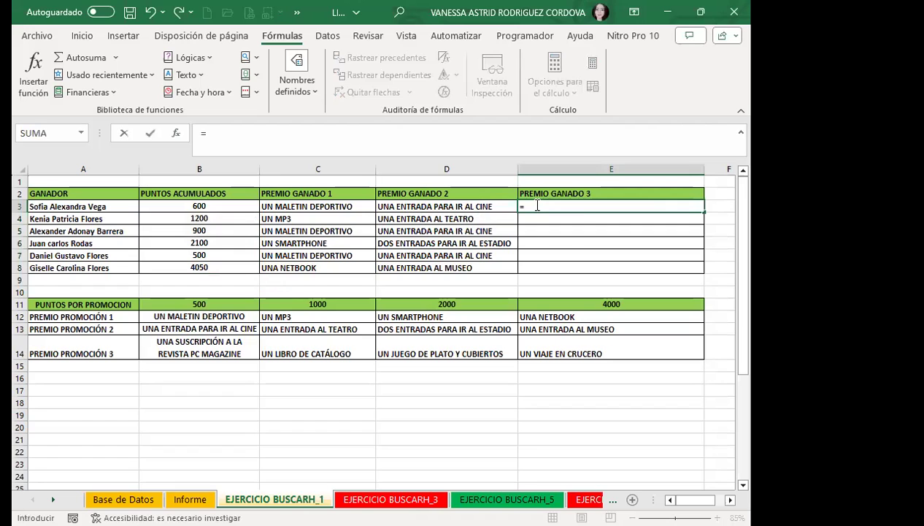
{"action": "type", "text": "BUSC"}
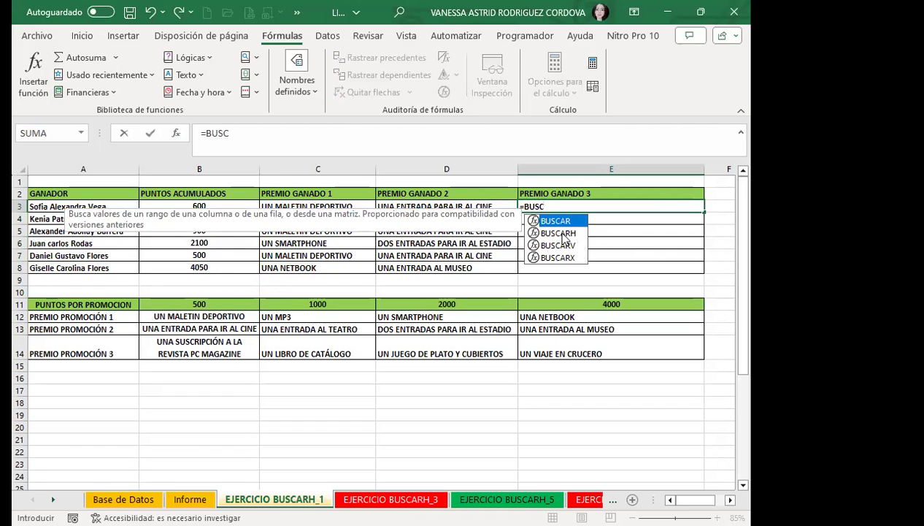
{"action": "left_click", "coordinate": [558, 233]}
{"action": "double_click", "coordinate": [558, 233]}
{"action": "left_click", "coordinate": [233, 207]}
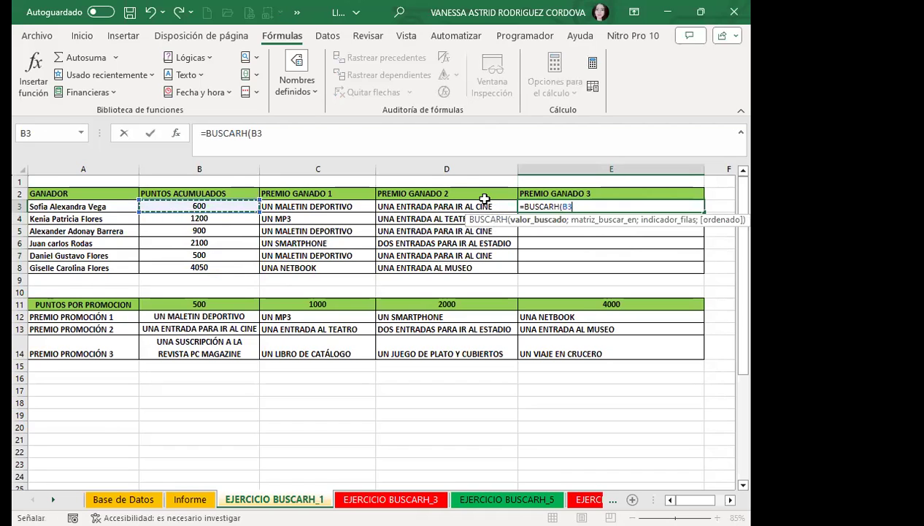
{"action": "key", "text": "BackSpace"}
{"action": "key", "text": "BackSpace"}
{"action": "type", "text": "AC"}
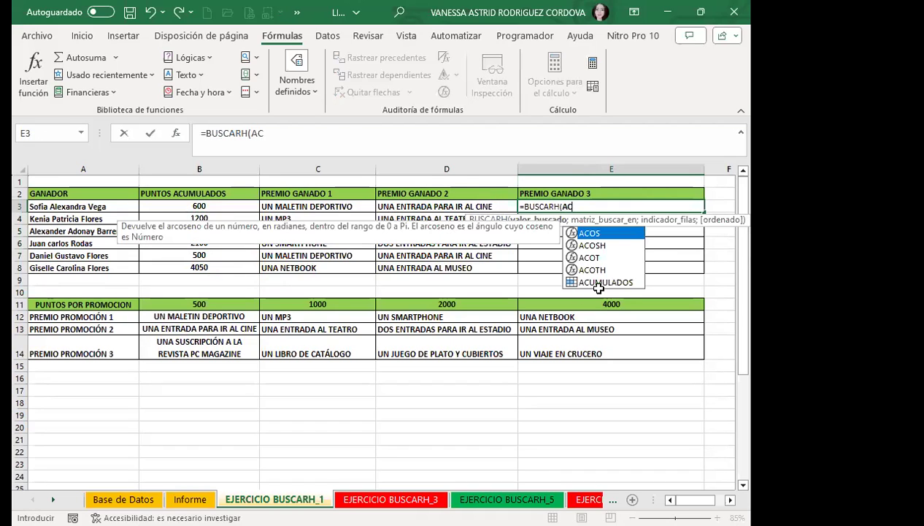
{"action": "double_click", "coordinate": [599, 283]}
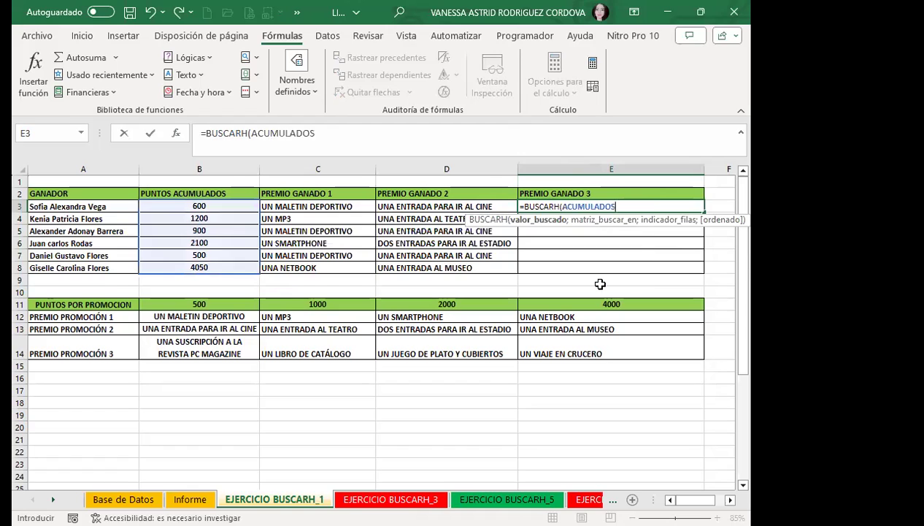
{"action": "type", "text": ";PUN"}
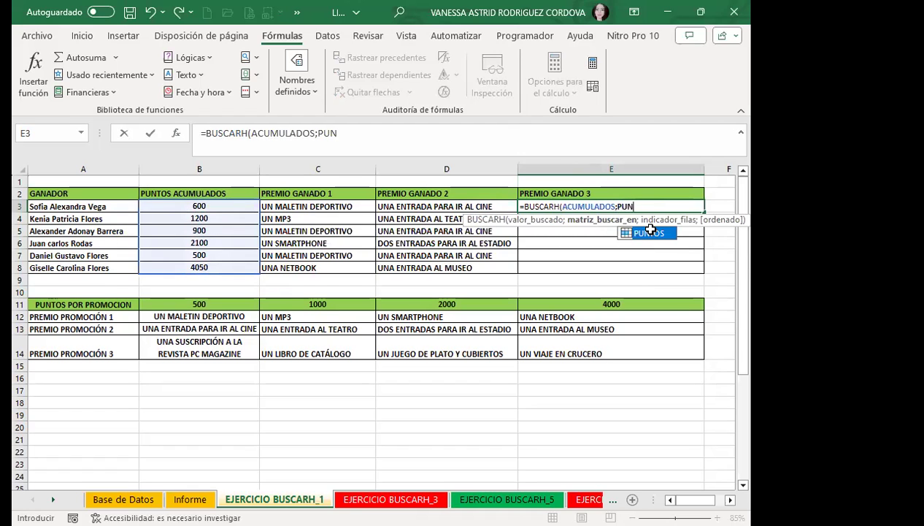
{"action": "double_click", "coordinate": [650, 232]}
{"action": "type", "text": ";"}
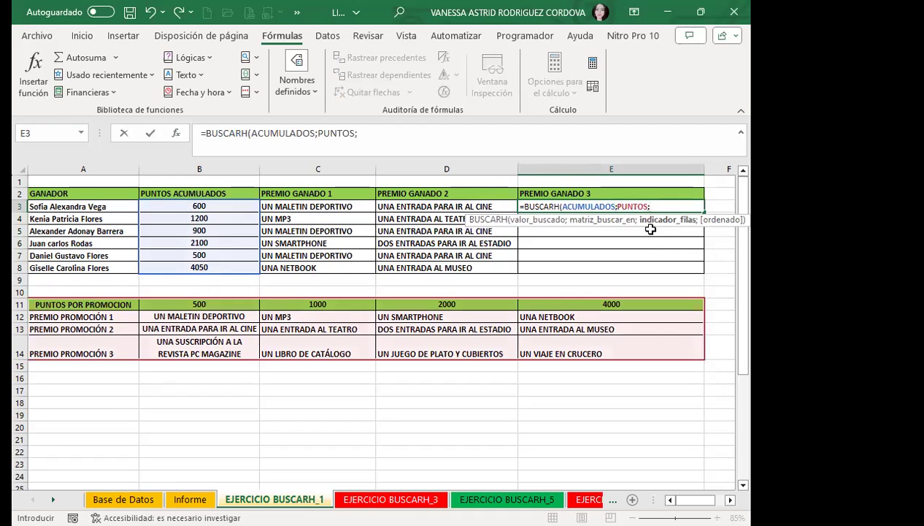
{"action": "type", "text": "4"}
{"action": "type", "text": ";1"}
{"action": "key", "text": "Return"}
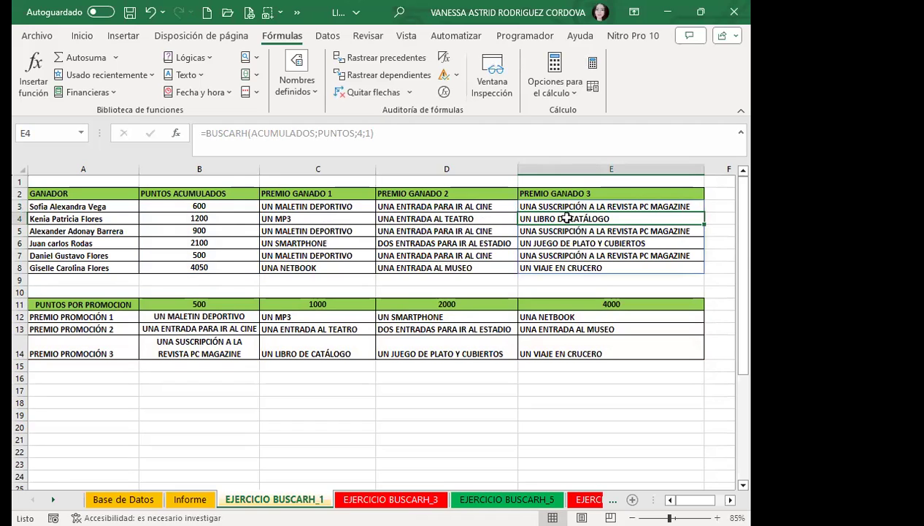
{"action": "left_click", "coordinate": [538, 207]}
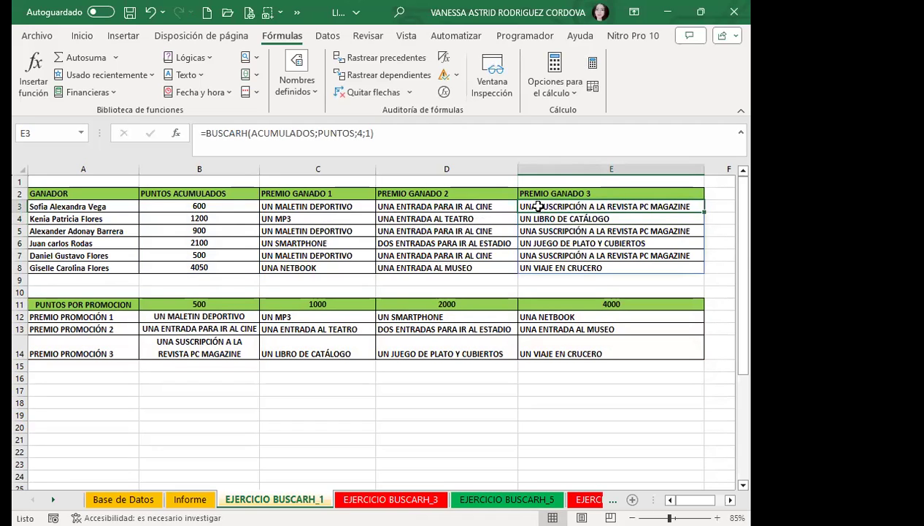
Review the prize formulas in C3, D3 and E3, recommitting E3 from the formula bar.
{"action": "left_click", "coordinate": [346, 210]}
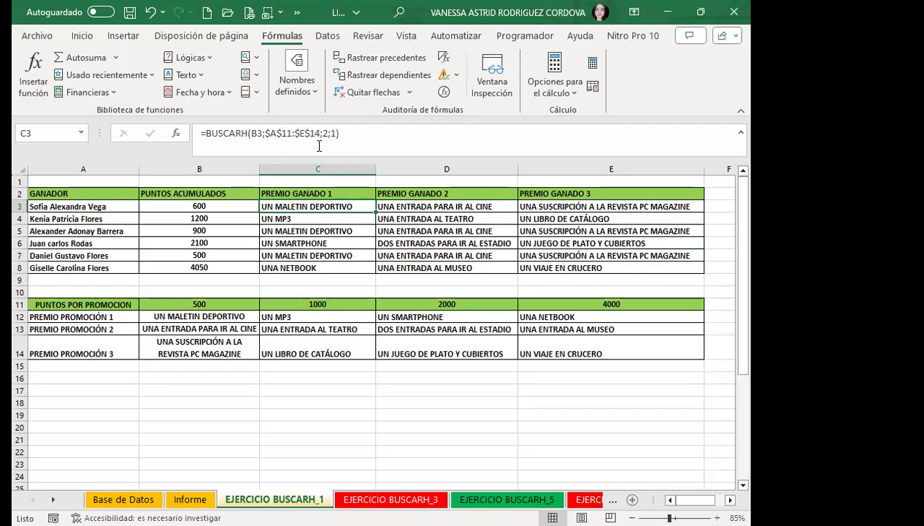
{"action": "left_click", "coordinate": [388, 207]}
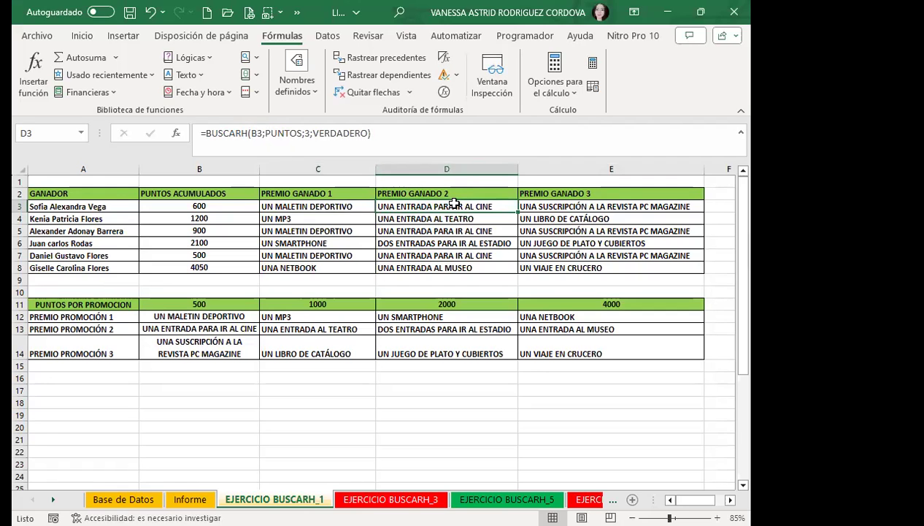
{"action": "left_click", "coordinate": [560, 205]}
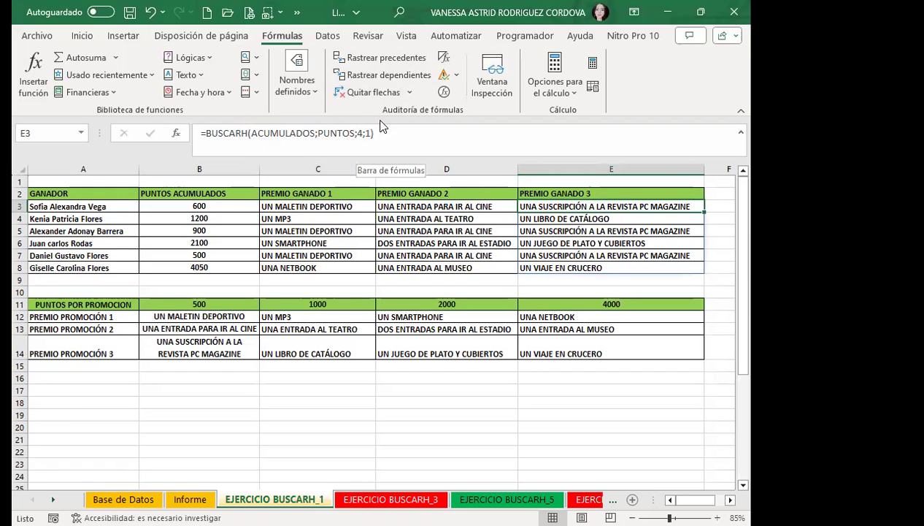
{"action": "left_click", "coordinate": [367, 134]}
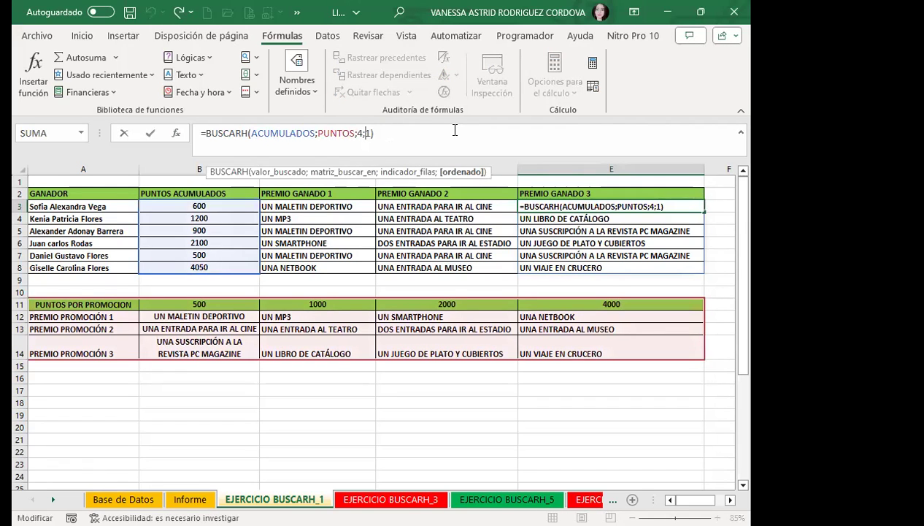
{"action": "key", "text": "Return"}
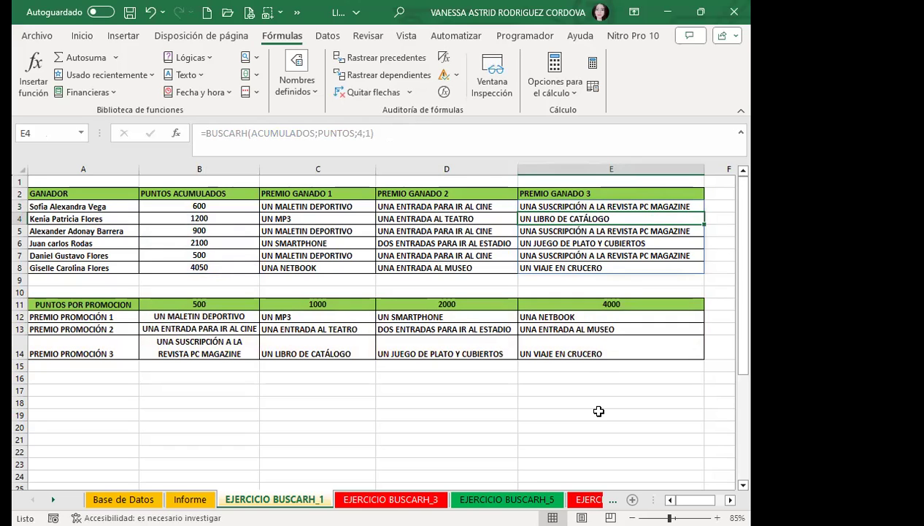
Compare third-prize results with promotion 3 prizes for 500, 1000, 2000 points, then go to EJERCICIO BUSCARH_3.
{"action": "left_click", "coordinate": [559, 264]}
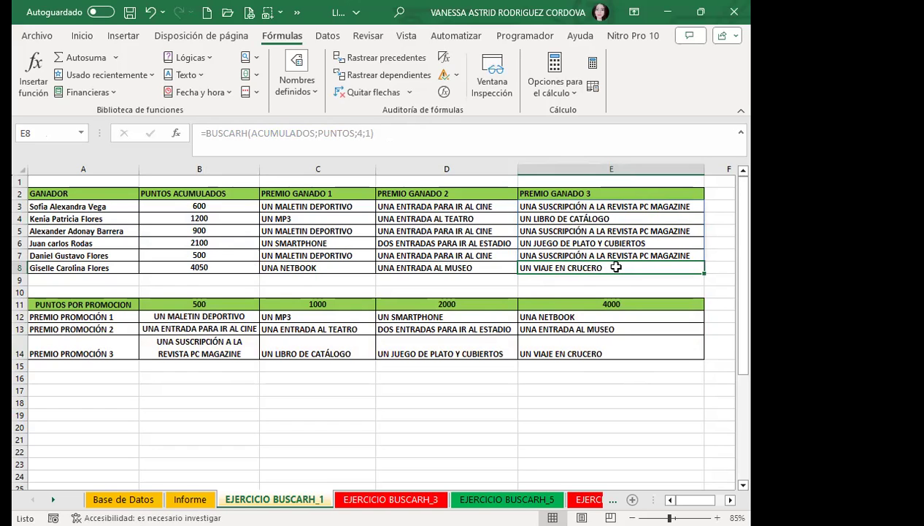
{"action": "left_click", "coordinate": [549, 204]}
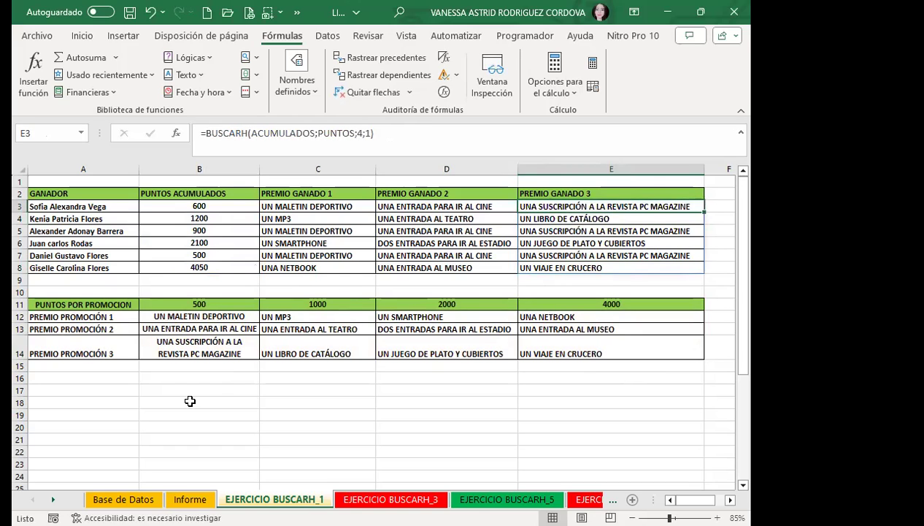
{"action": "left_click", "coordinate": [197, 351]}
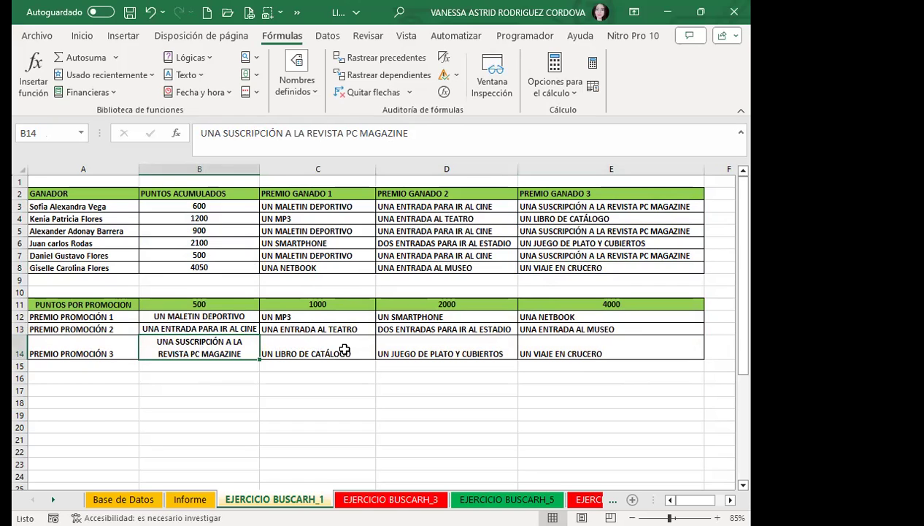
{"action": "left_click", "coordinate": [548, 218]}
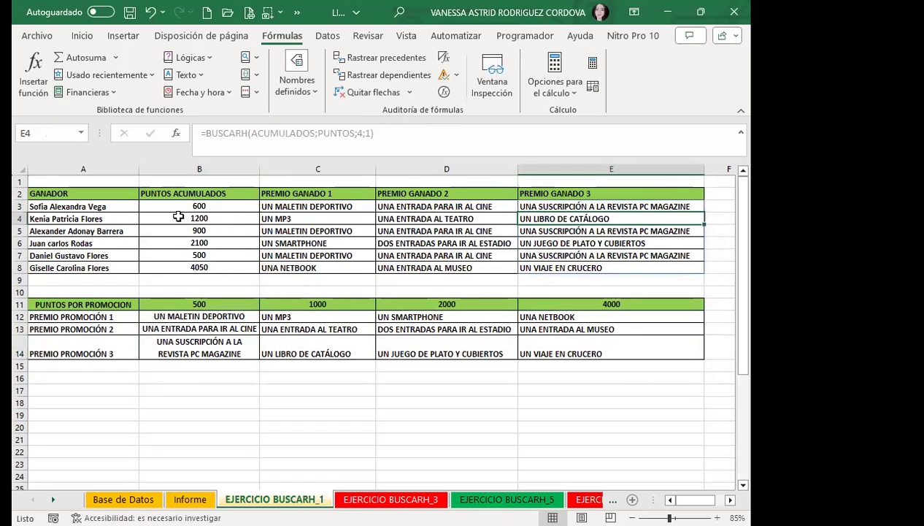
{"action": "left_click", "coordinate": [300, 351]}
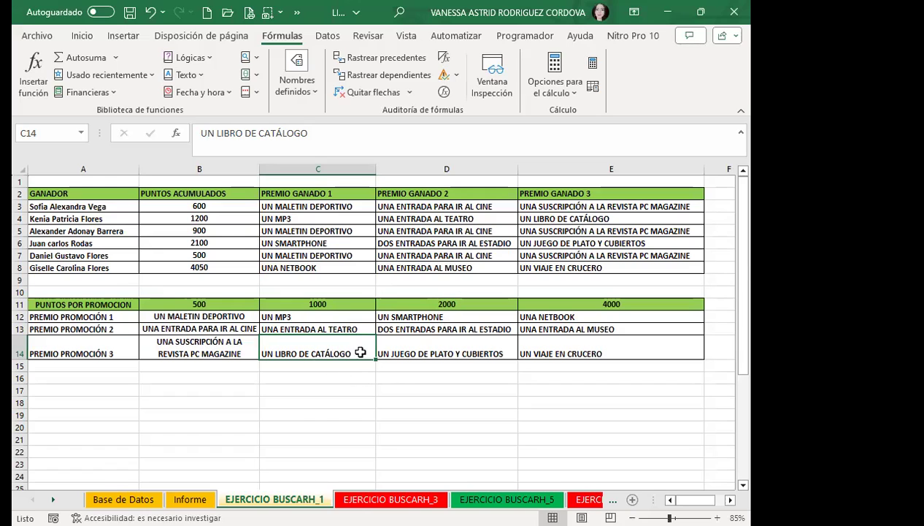
{"action": "left_click", "coordinate": [407, 352]}
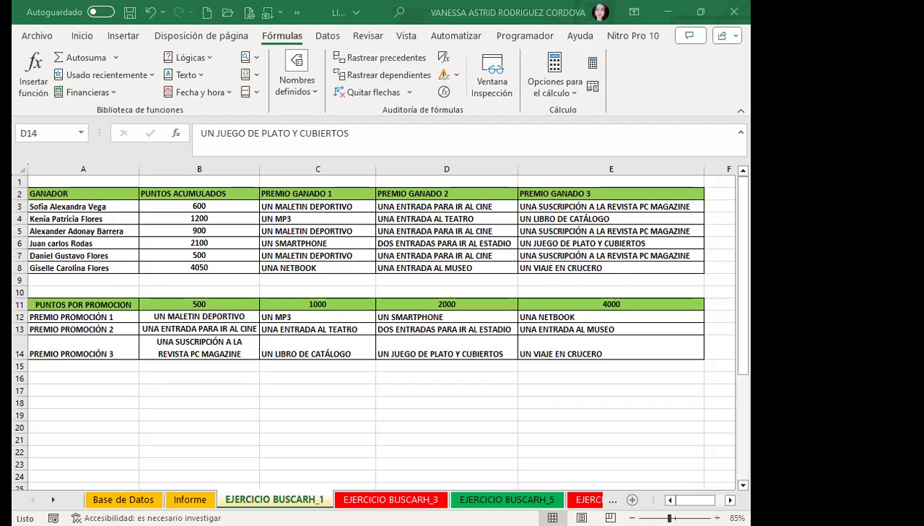
{"action": "left_click", "coordinate": [386, 413]}
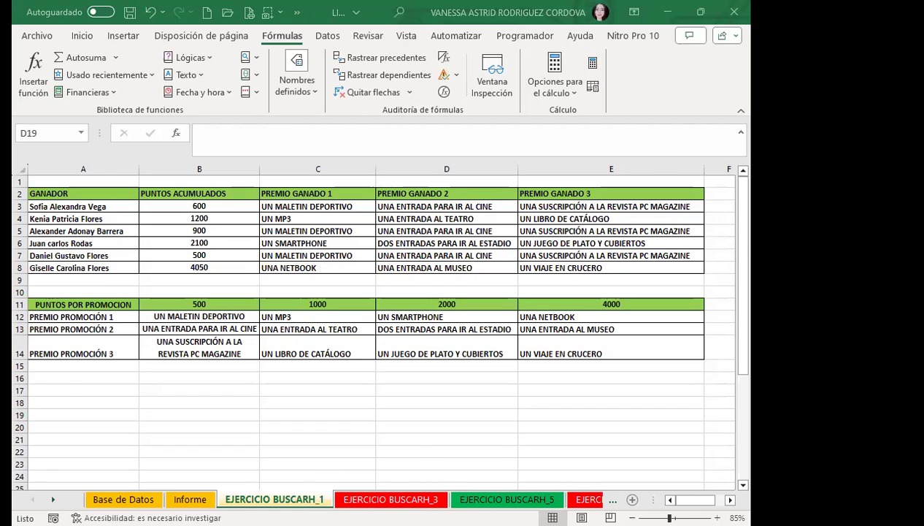
{"action": "key", "text": "ctrl+Page_Down"}
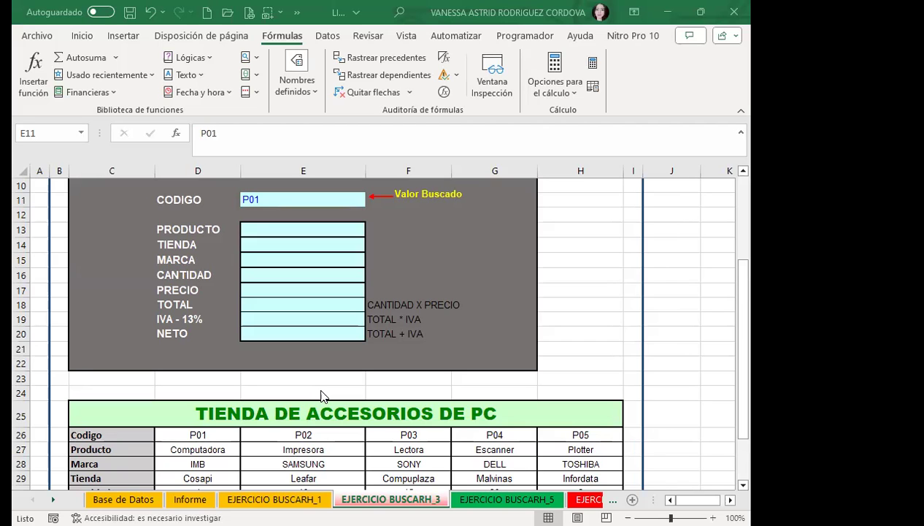
{"action": "scroll", "coordinate": [335, 363], "scroll_direction": "down", "scroll_amount": 2}
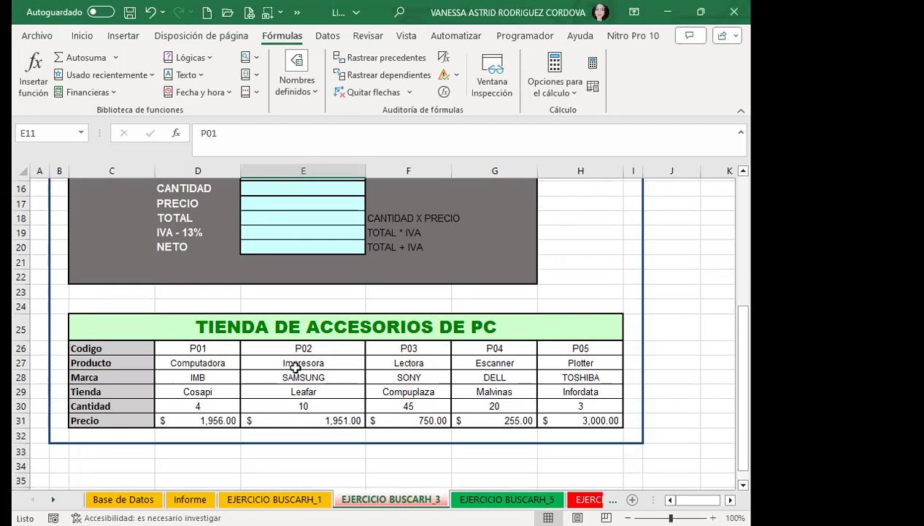
{"action": "scroll", "coordinate": [342, 292], "scroll_direction": "up", "scroll_amount": 3}
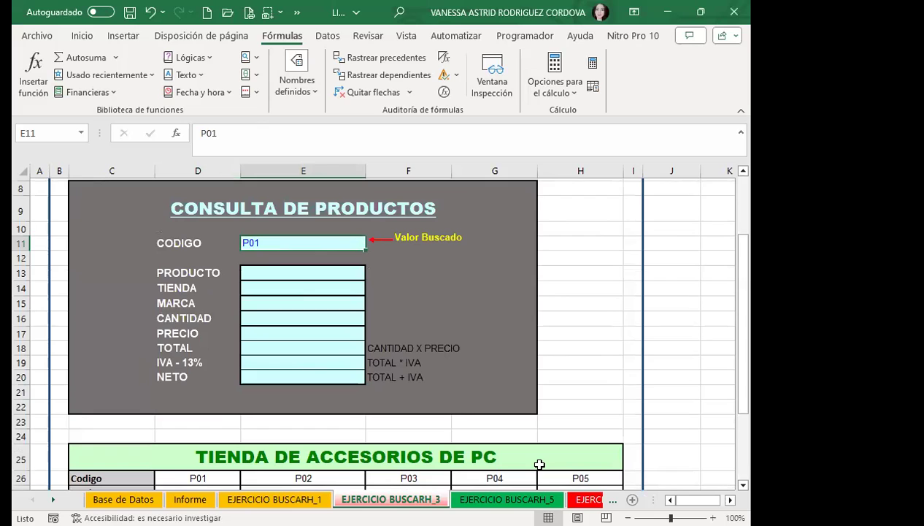
{"action": "left_click", "coordinate": [519, 320]}
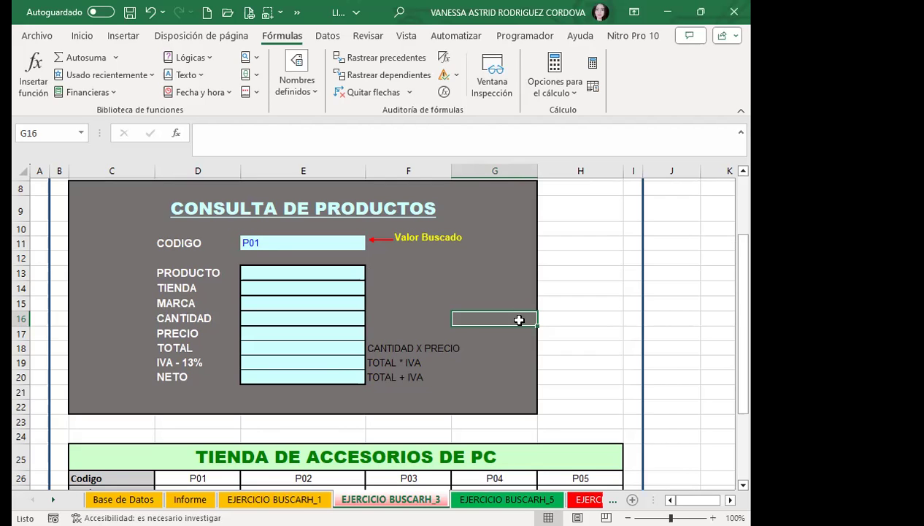
{"action": "left_click", "coordinate": [22, 348]}
{"action": "left_click_drag", "start_coordinate": [23, 374], "coordinate": [24, 376]}
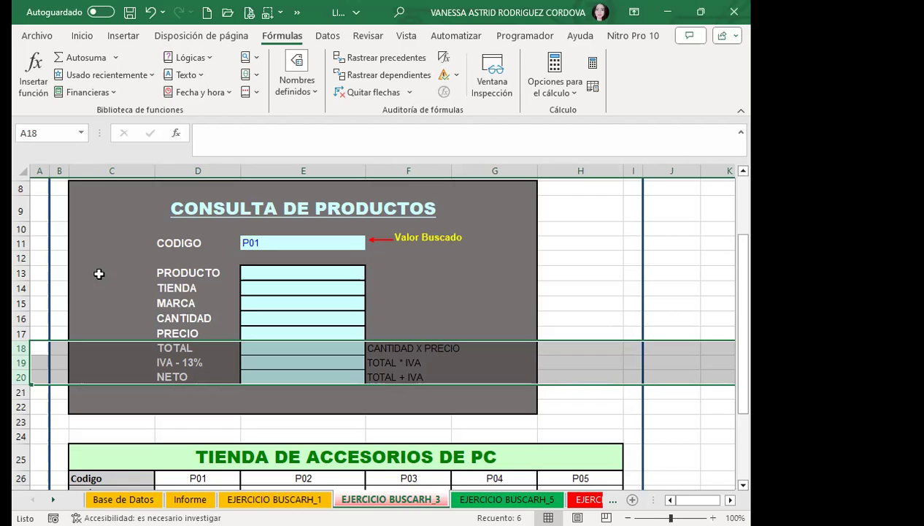
{"action": "left_click", "coordinate": [315, 348]}
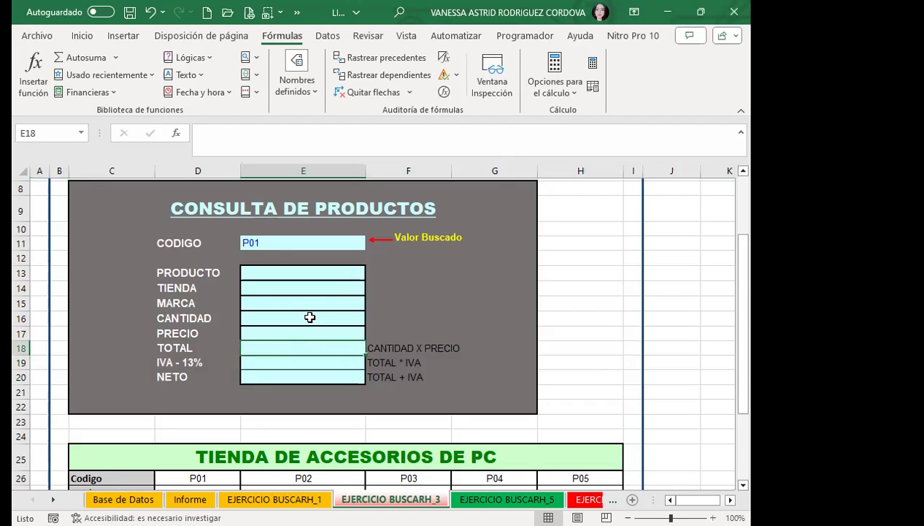
{"action": "left_click", "coordinate": [303, 238]}
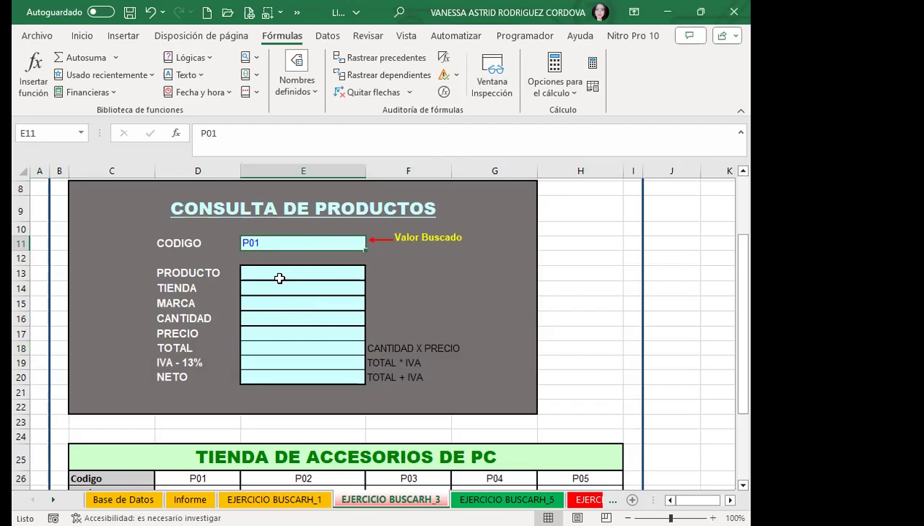
{"action": "left_click_drag", "start_coordinate": [282, 272], "coordinate": [281, 369]}
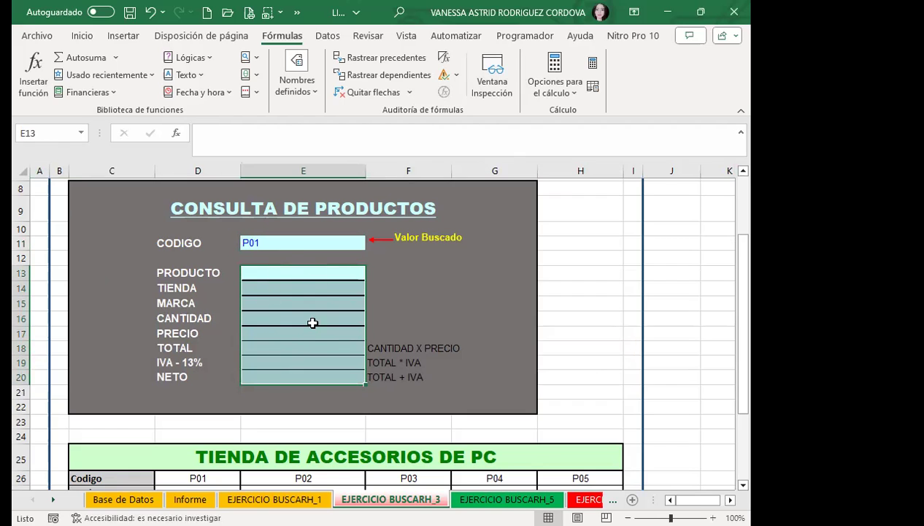
{"action": "left_click", "coordinate": [306, 349]}
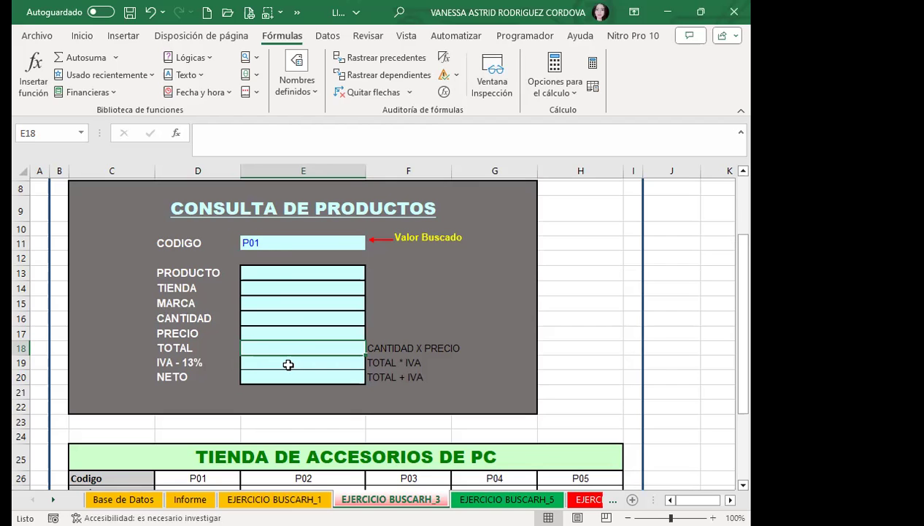
{"action": "scroll", "coordinate": [276, 314], "scroll_direction": "down", "scroll_amount": 3}
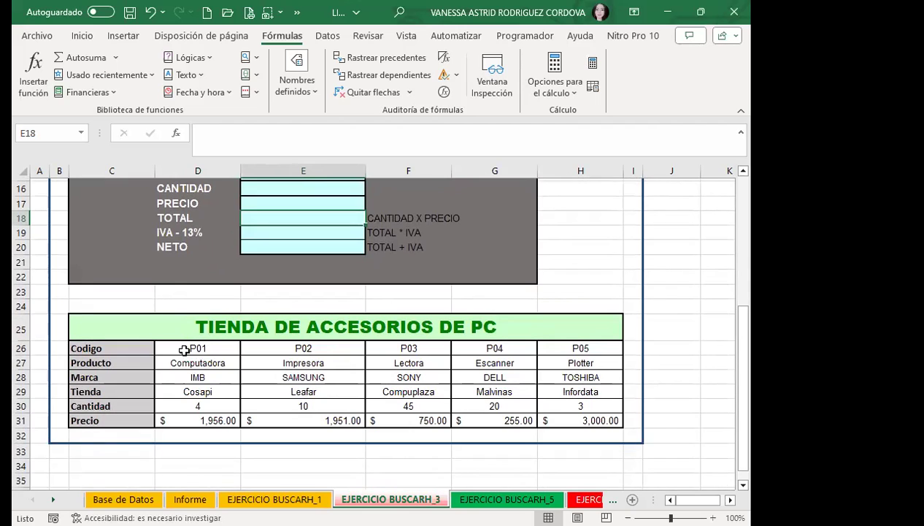
{"action": "left_click", "coordinate": [556, 346]}
{"action": "scroll", "coordinate": [386, 334], "scroll_direction": "up", "scroll_amount": 3}
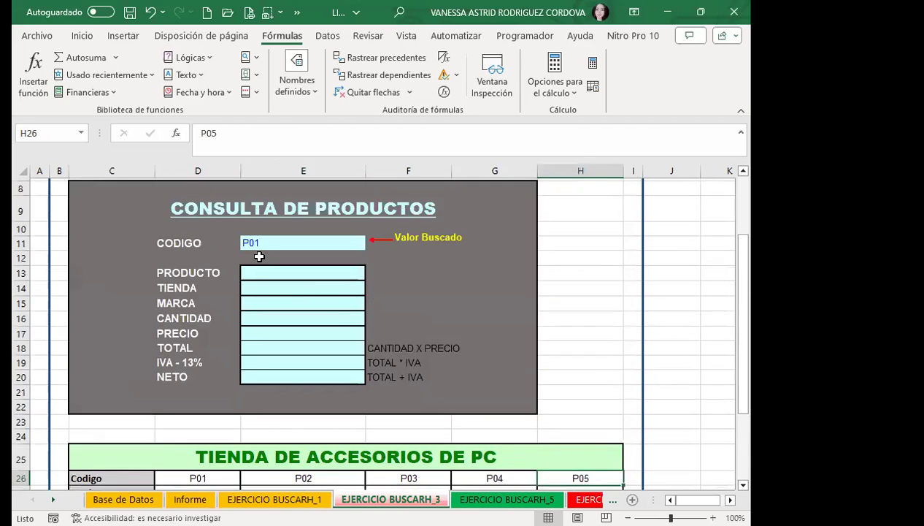
{"action": "left_click", "coordinate": [265, 242]}
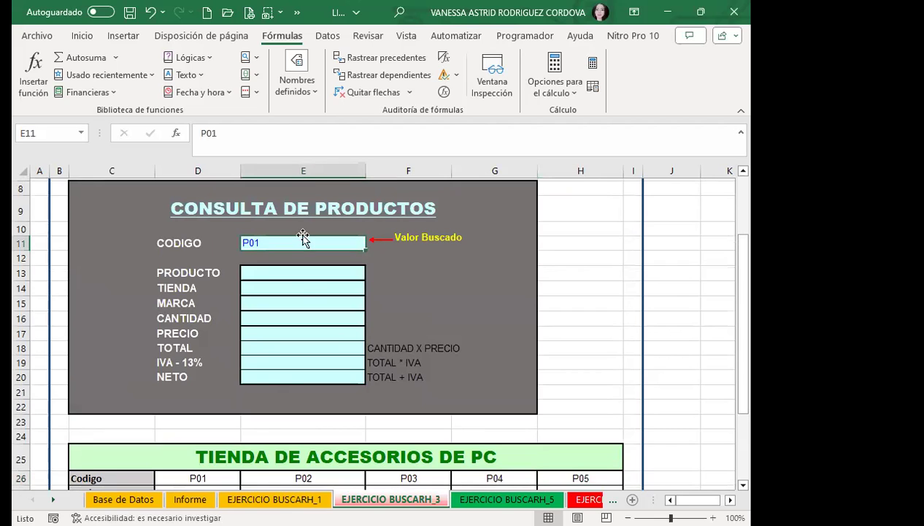
Clear the P01 value from the CODIGO cell E11.
{"action": "double_click", "coordinate": [278, 239]}
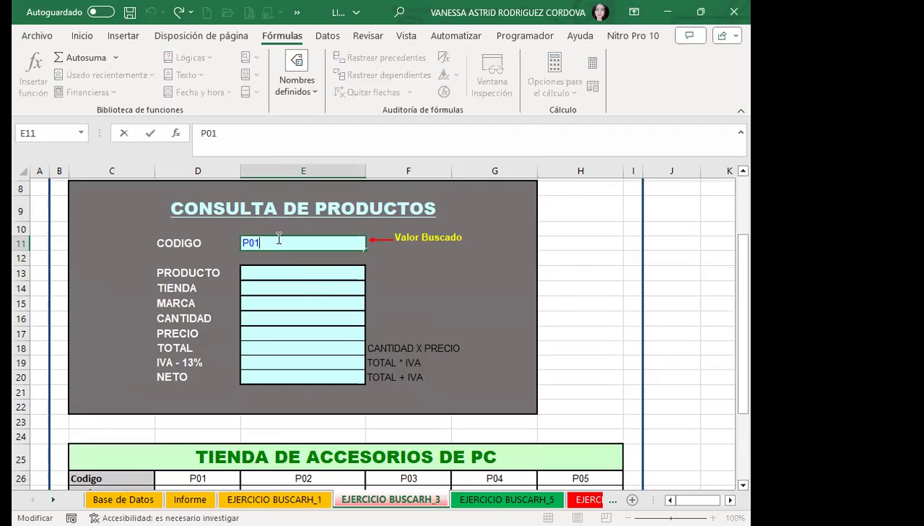
{"action": "key", "text": "BackSpace"}
{"action": "key", "text": "BackSpace"}
{"action": "key", "text": "BackSpace"}
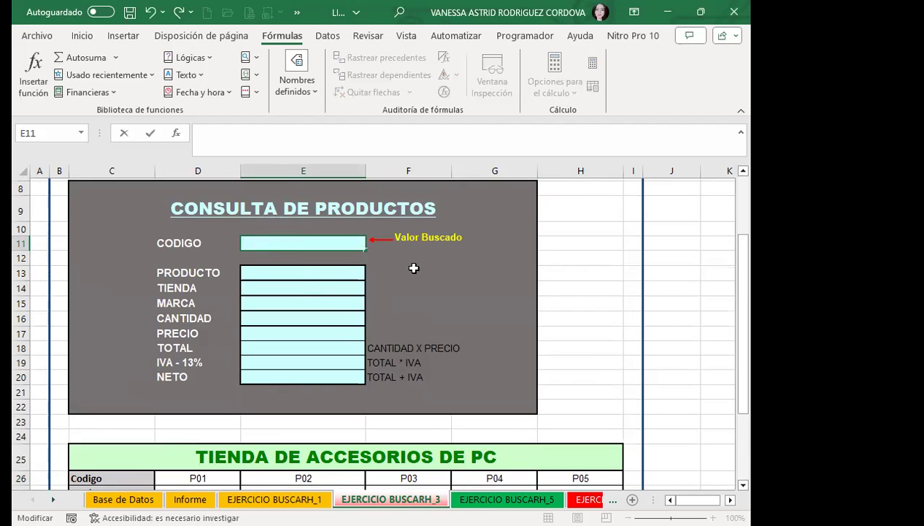
{"action": "left_click", "coordinate": [409, 269]}
{"action": "left_click", "coordinate": [283, 242]}
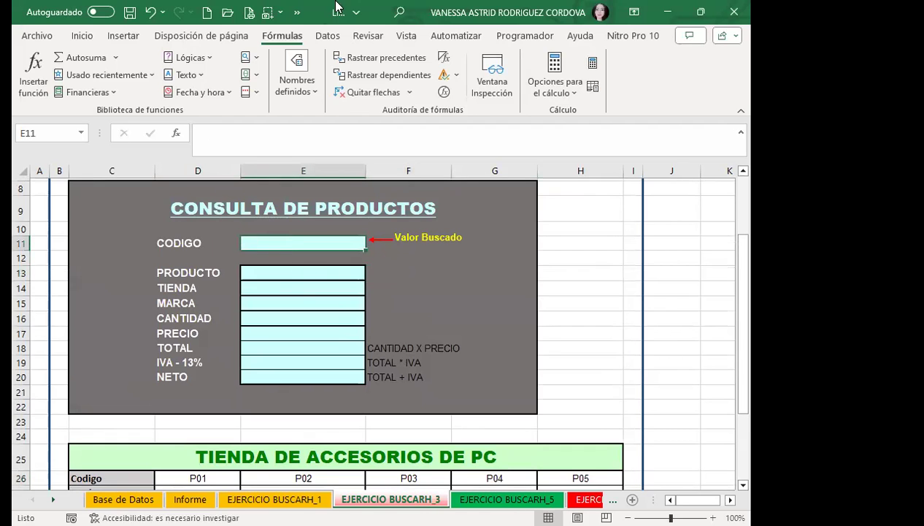
Add list data validation to E11 with source =$D$26:$H$26 (codes P01–P05).
{"action": "left_click", "coordinate": [406, 36]}
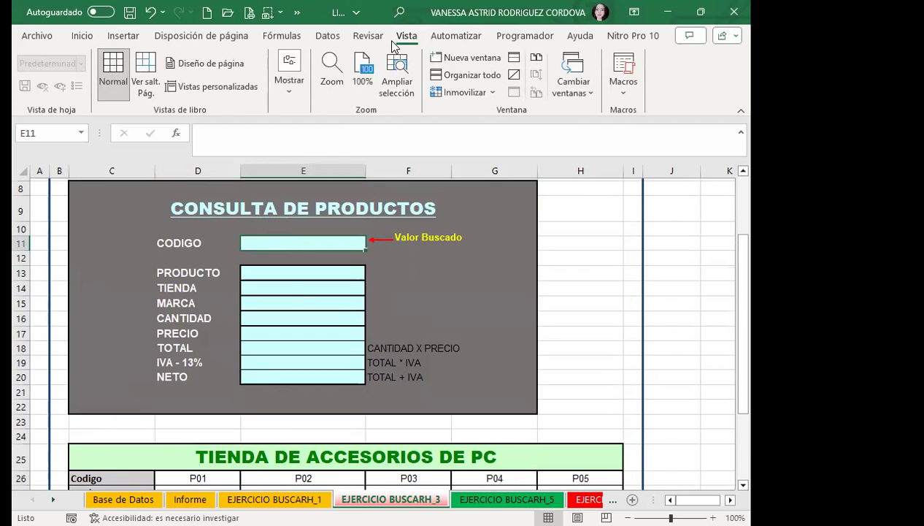
{"action": "left_click", "coordinate": [328, 35]}
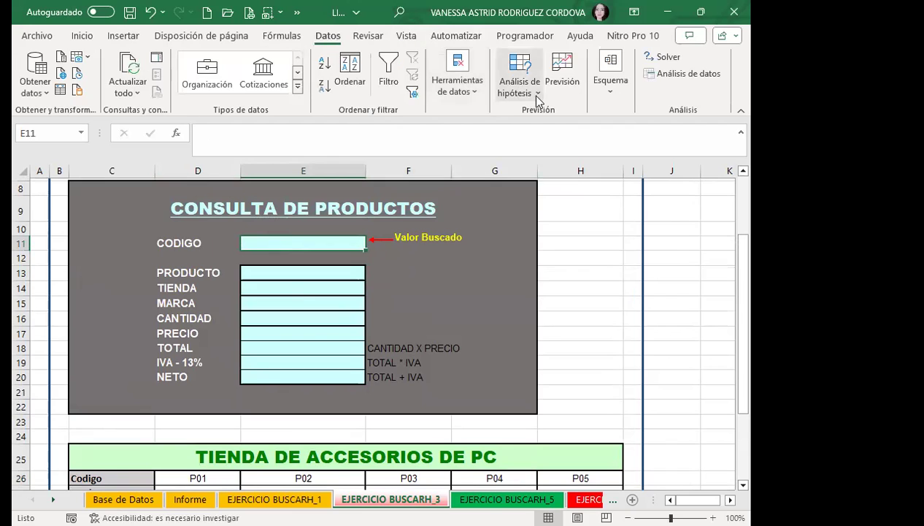
{"action": "left_click", "coordinate": [458, 88]}
{"action": "left_click", "coordinate": [559, 124]}
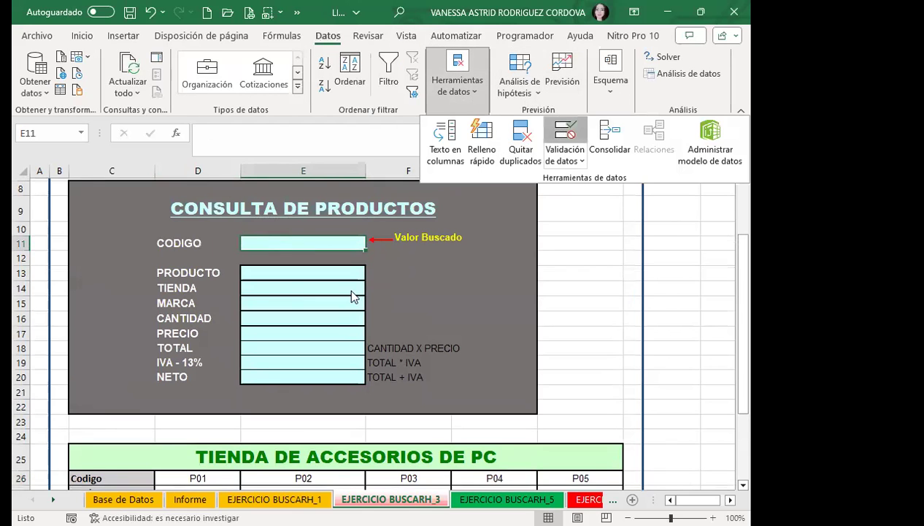
{"action": "left_click", "coordinate": [334, 144]}
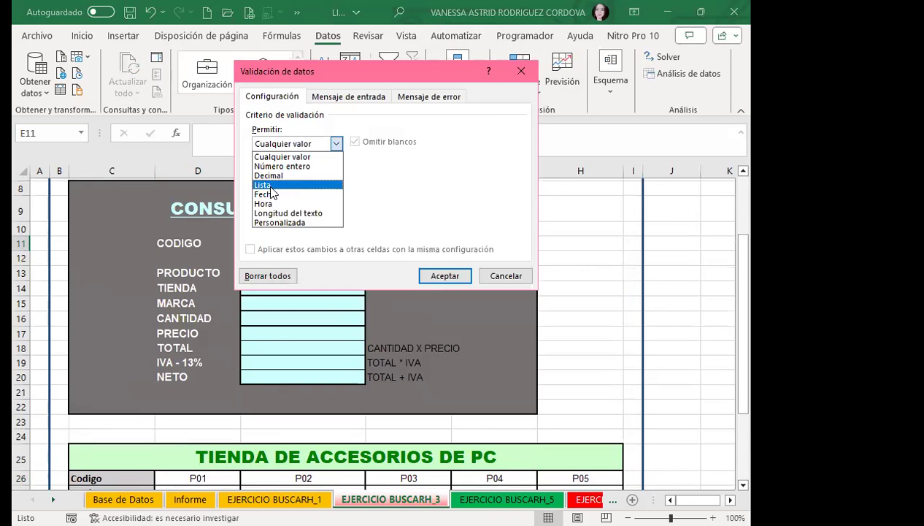
{"action": "left_click", "coordinate": [273, 191]}
{"action": "scroll", "coordinate": [263, 376], "scroll_direction": "down", "scroll_amount": 2}
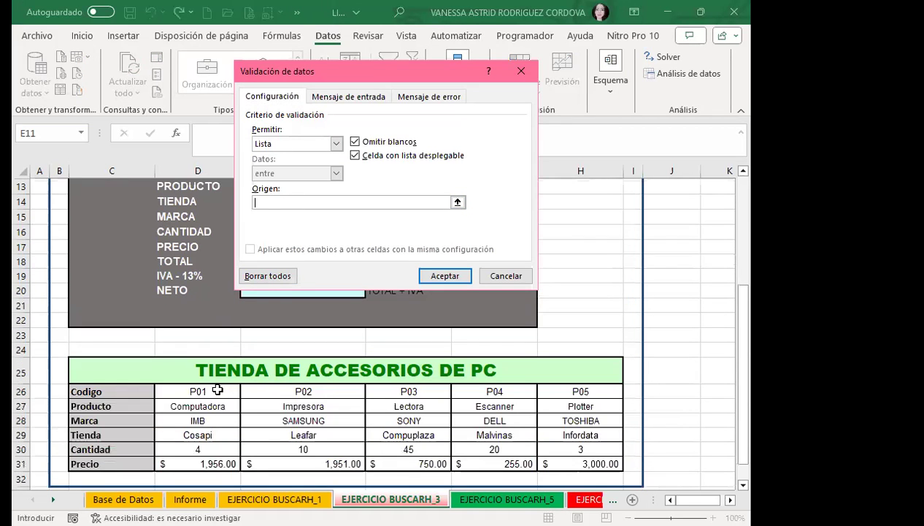
{"action": "left_click", "coordinate": [192, 392]}
{"action": "left_click", "coordinate": [546, 388], "text": "shift"}
{"action": "left_click", "coordinate": [442, 276]}
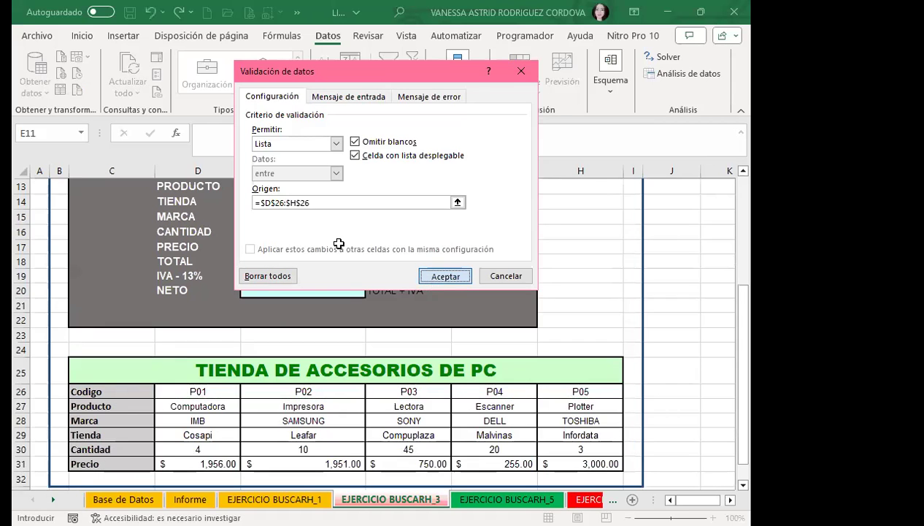
{"action": "key", "text": "Return"}
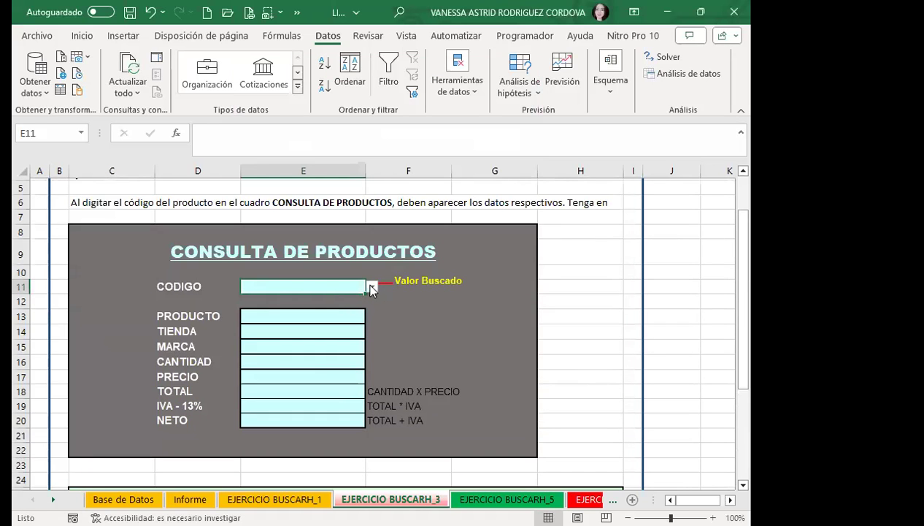
Pick P01 from E11's product code dropdown.
{"action": "left_click", "coordinate": [373, 288]}
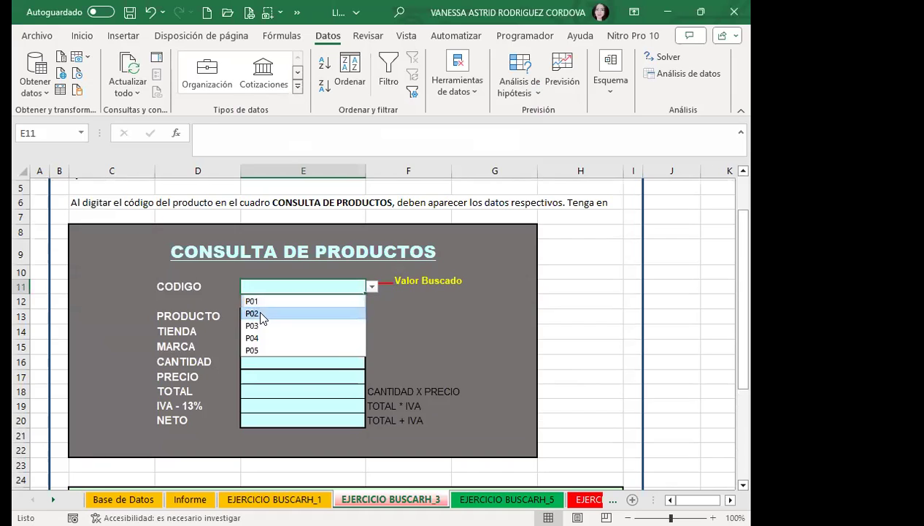
{"action": "left_click", "coordinate": [261, 314]}
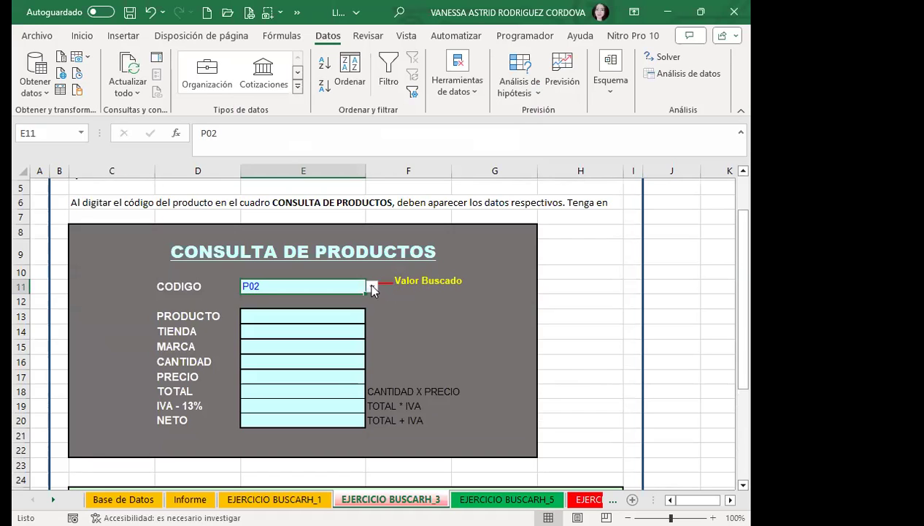
{"action": "left_click", "coordinate": [372, 288]}
{"action": "key", "text": "Up"}
{"action": "key", "text": "Return"}
{"action": "scroll", "coordinate": [184, 321], "scroll_direction": "down", "scroll_amount": 3}
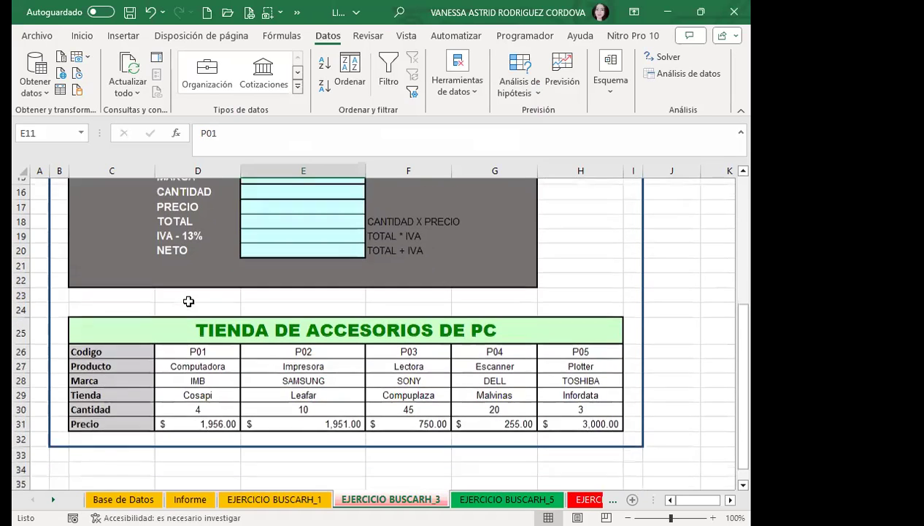
{"action": "left_click", "coordinate": [146, 326]}
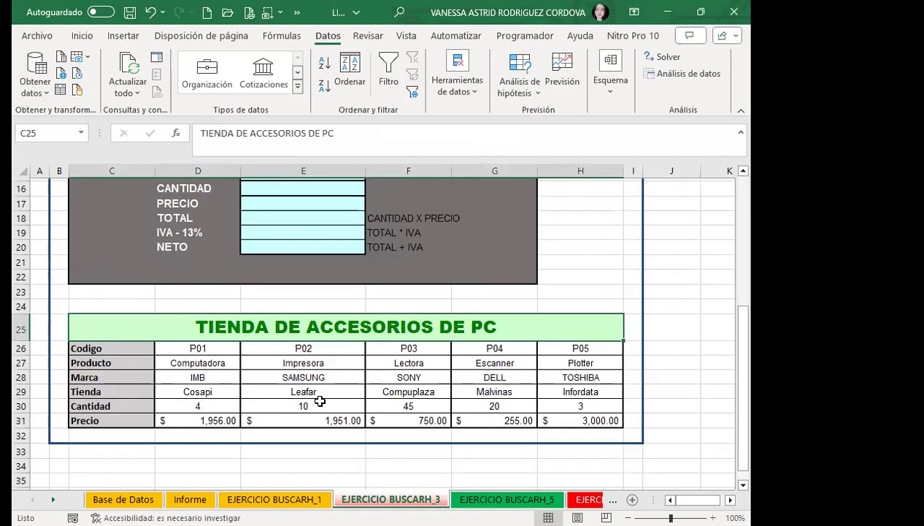
{"action": "left_click", "coordinate": [150, 364]}
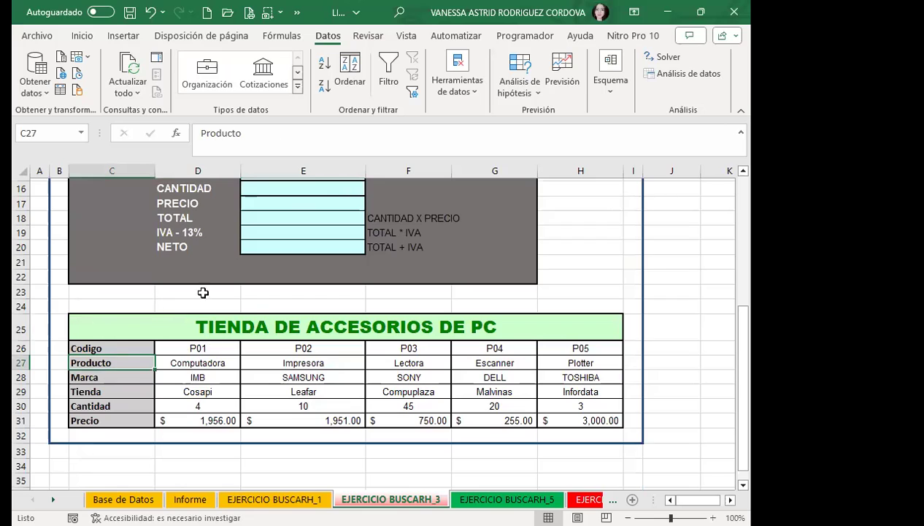
{"action": "left_click", "coordinate": [234, 378]}
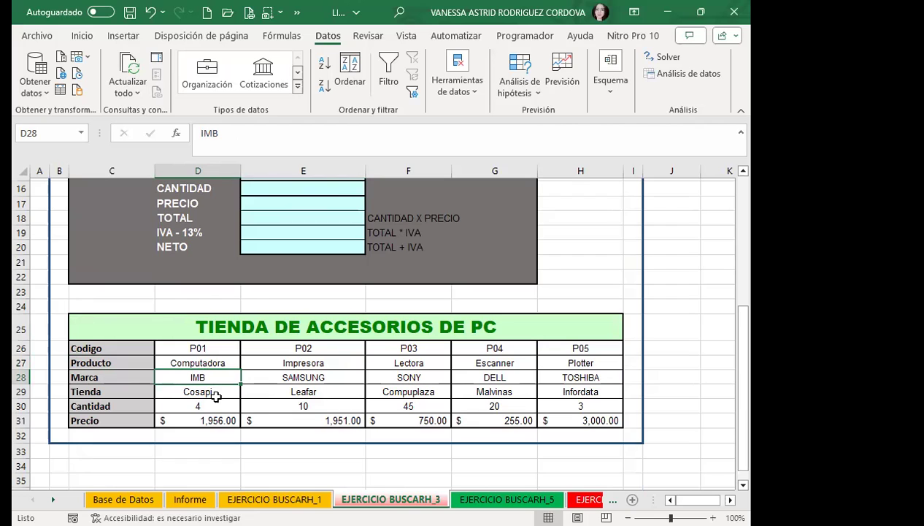
{"action": "scroll", "coordinate": [278, 354], "scroll_direction": "up", "scroll_amount": 4}
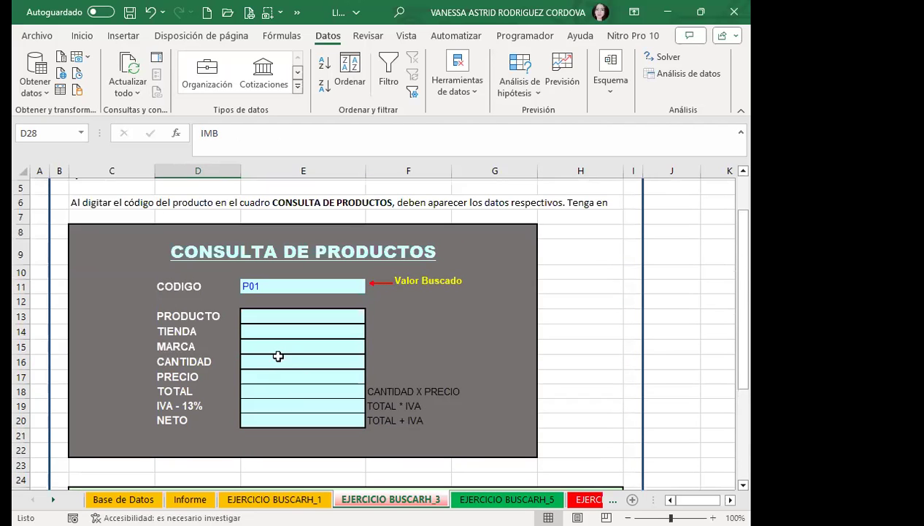
In E13 begin =BUSCARH(E11; using the autocomplete function and the CODIGO cell.
{"action": "left_click", "coordinate": [284, 312]}
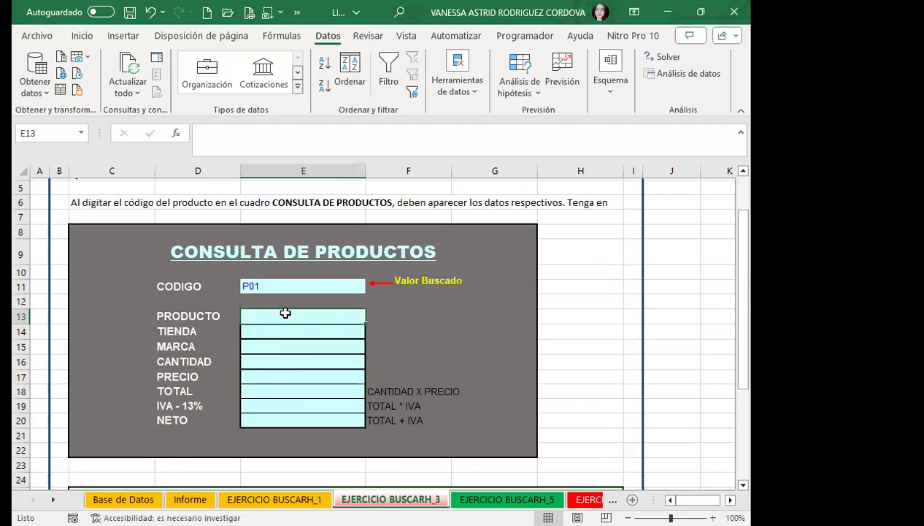
{"action": "type", "text": "=B"}
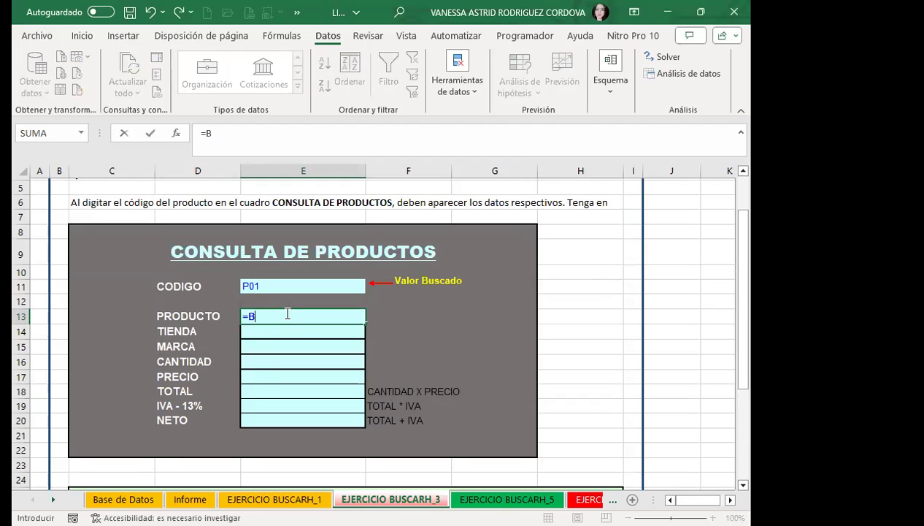
{"action": "type", "text": "UC"}
{"action": "key", "text": "BackSpace"}
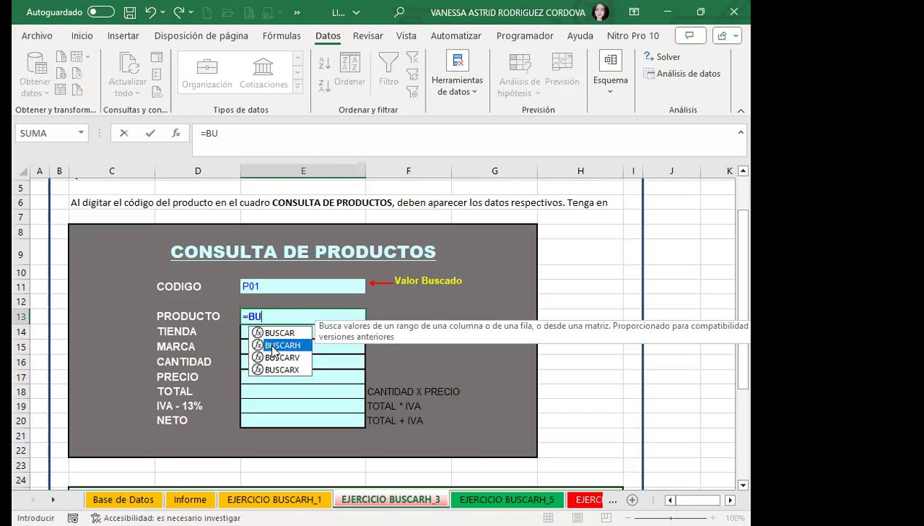
{"action": "double_click", "coordinate": [272, 346]}
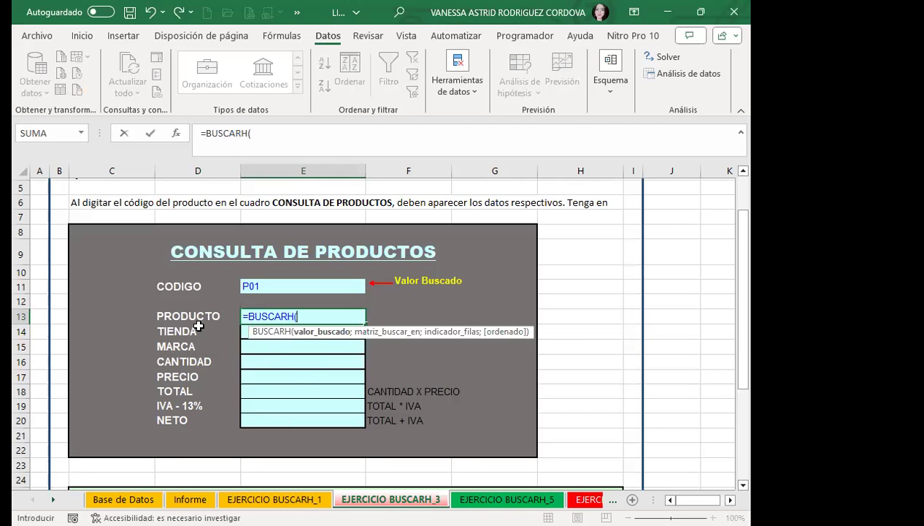
{"action": "left_click", "coordinate": [308, 288]}
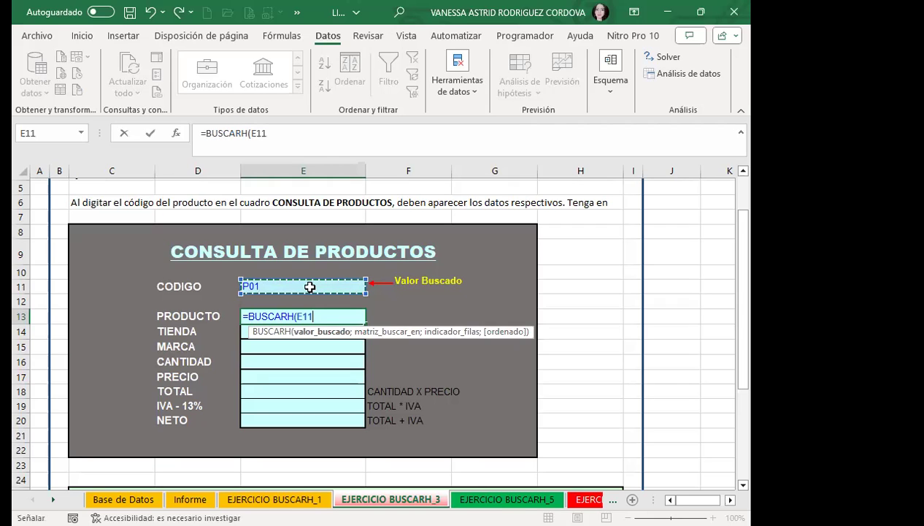
{"action": "type", "text": ";"}
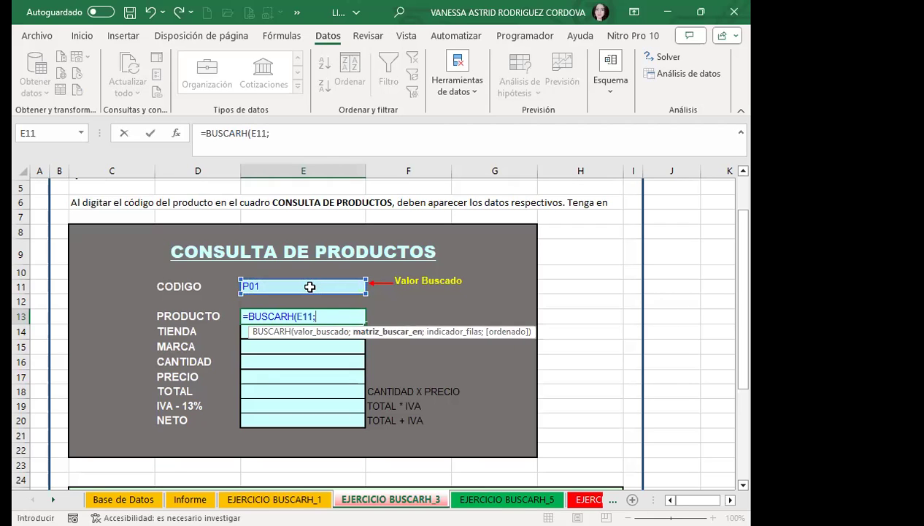
Scroll down to the store table and add title cell C25 to the formula.
{"action": "scroll", "coordinate": [372, 286], "scroll_direction": "down", "scroll_amount": 3}
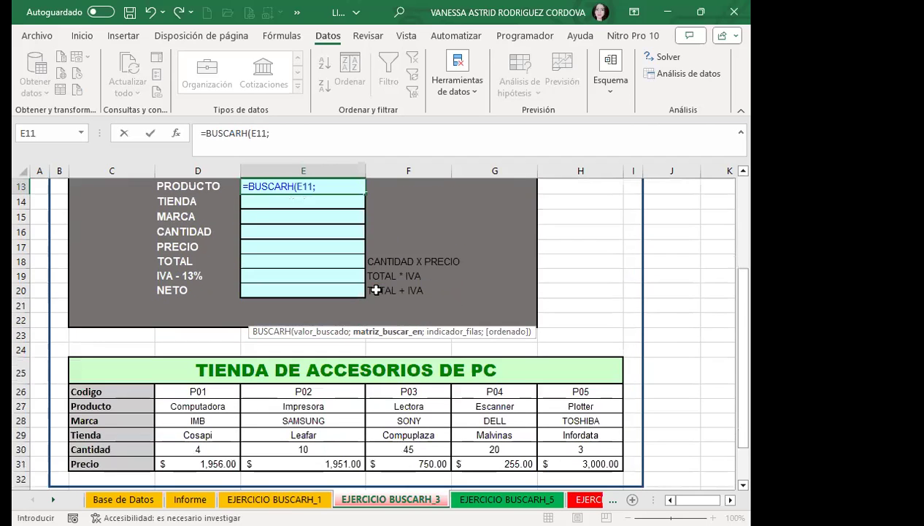
{"action": "scroll", "coordinate": [422, 302], "scroll_direction": "down", "scroll_amount": 1}
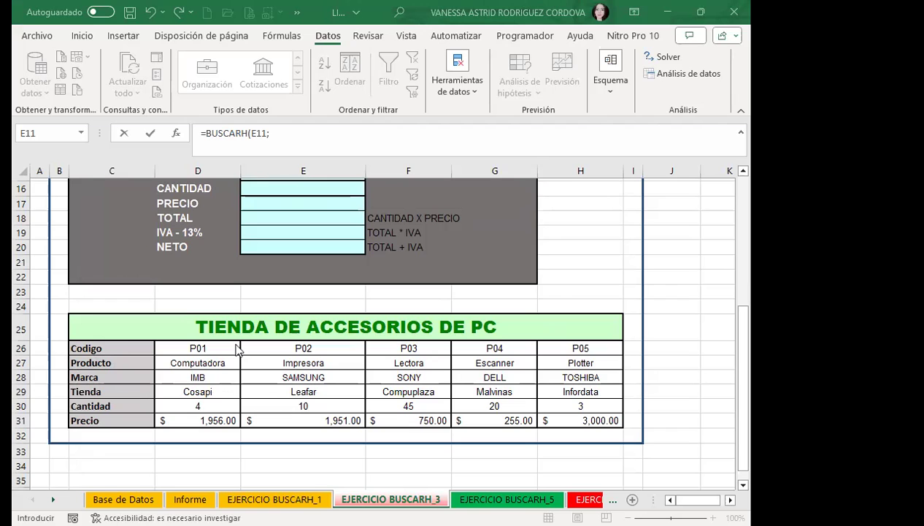
{"action": "left_click", "coordinate": [192, 328]}
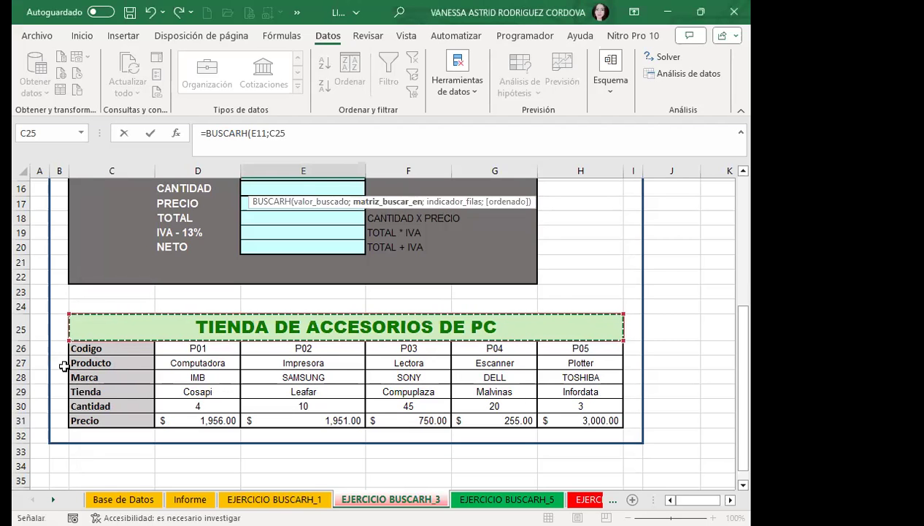
{"action": "key", "text": "Escape"}
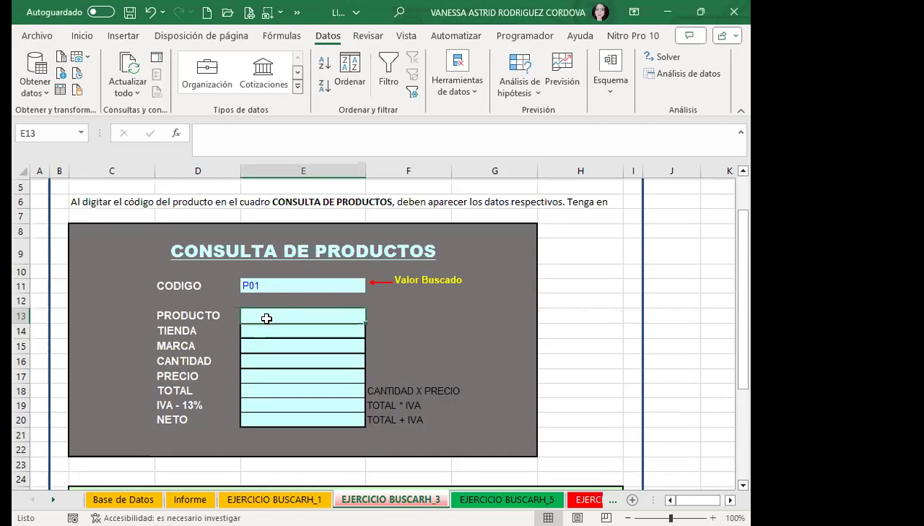
{"action": "scroll", "coordinate": [245, 375], "scroll_direction": "down", "scroll_amount": 4}
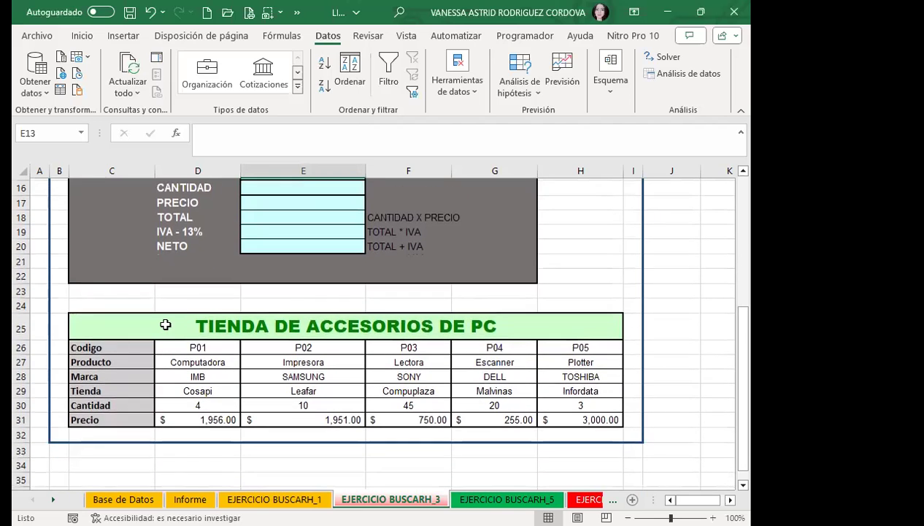
{"action": "left_click", "coordinate": [99, 334]}
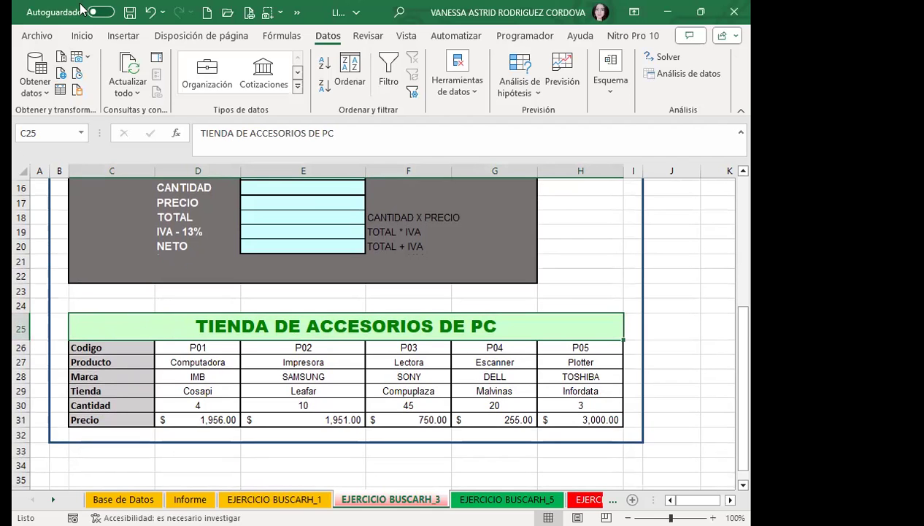
{"action": "left_click", "coordinate": [82, 36]}
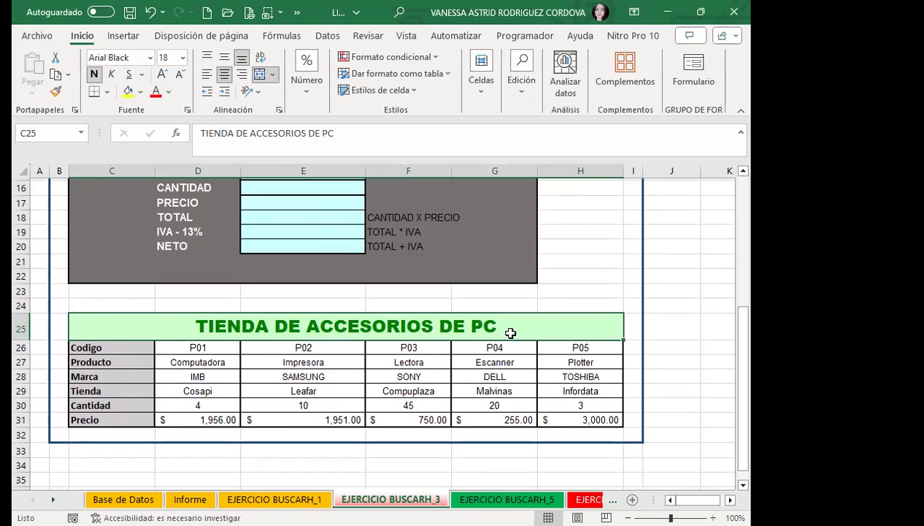
{"action": "left_click_drag", "start_coordinate": [528, 329], "coordinate": [527, 416]}
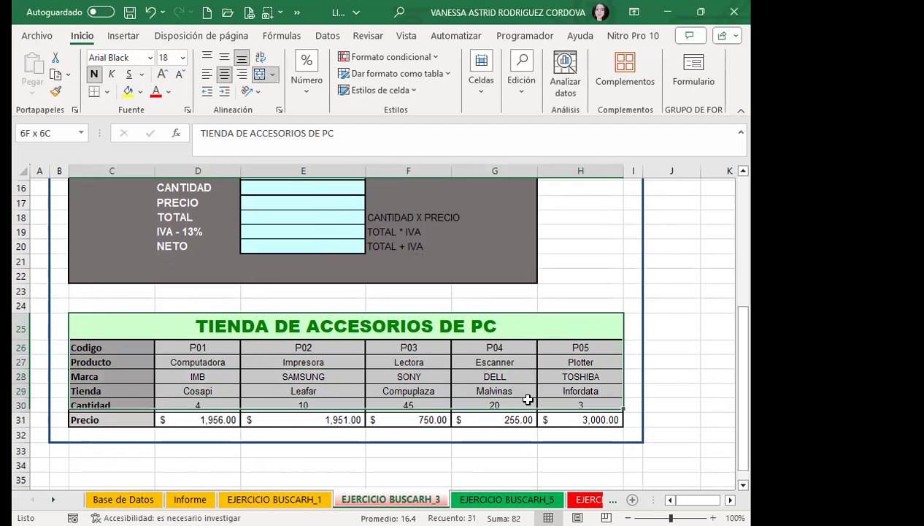
{"action": "left_click", "coordinate": [359, 327]}
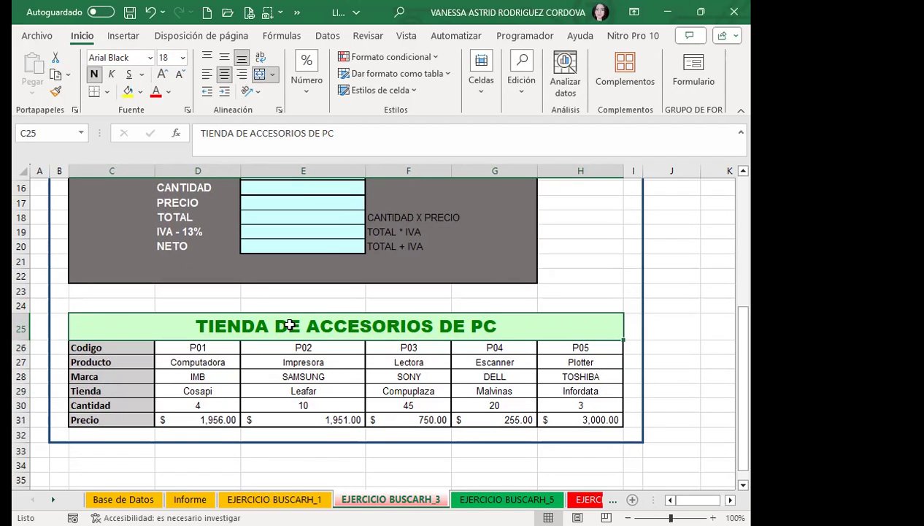
{"action": "left_click_drag", "start_coordinate": [290, 325], "coordinate": [284, 420]}
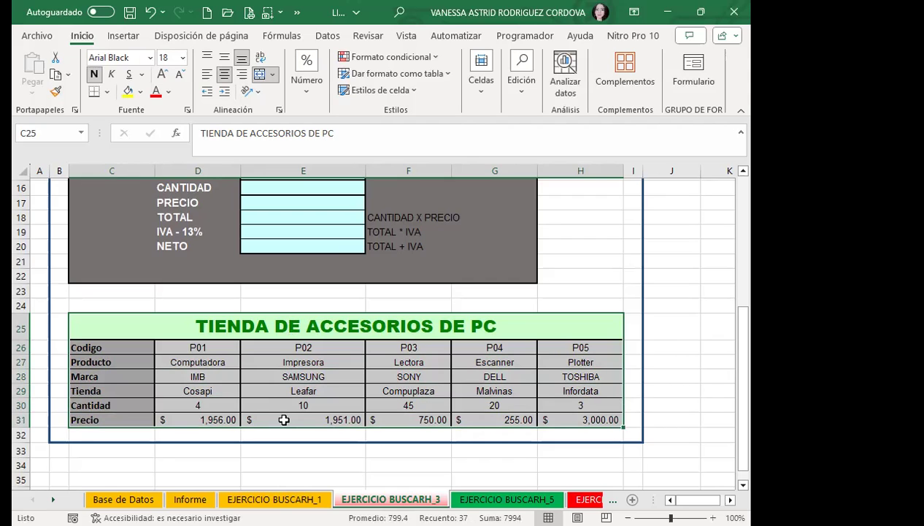
{"action": "left_click", "coordinate": [149, 320]}
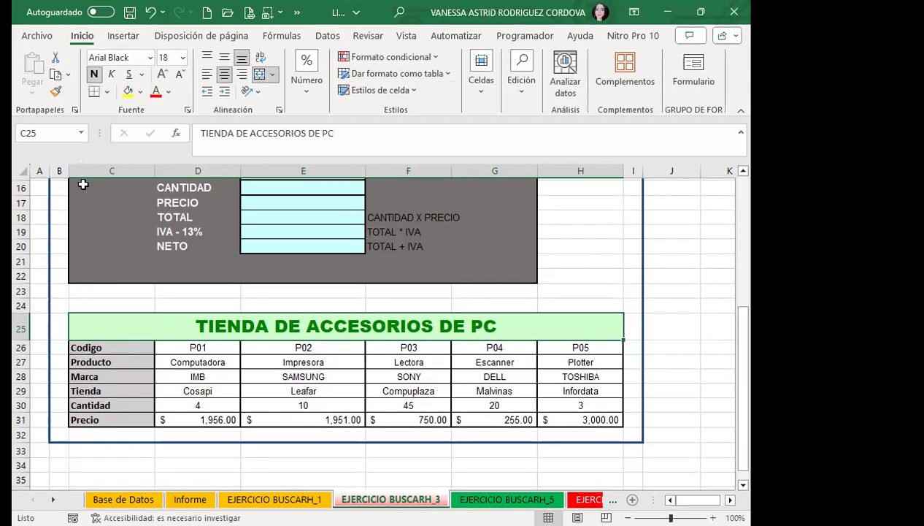
{"action": "left_click", "coordinate": [106, 348]}
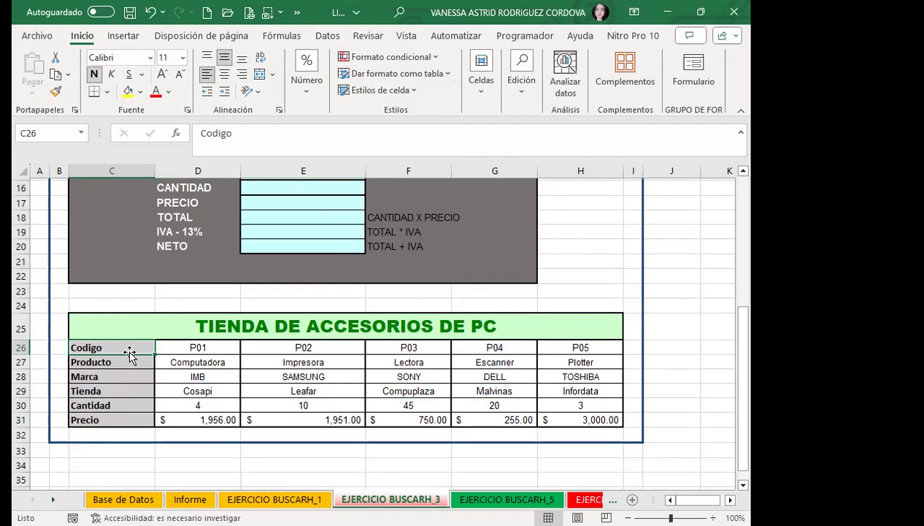
{"action": "left_click_drag", "start_coordinate": [132, 349], "coordinate": [135, 405]}
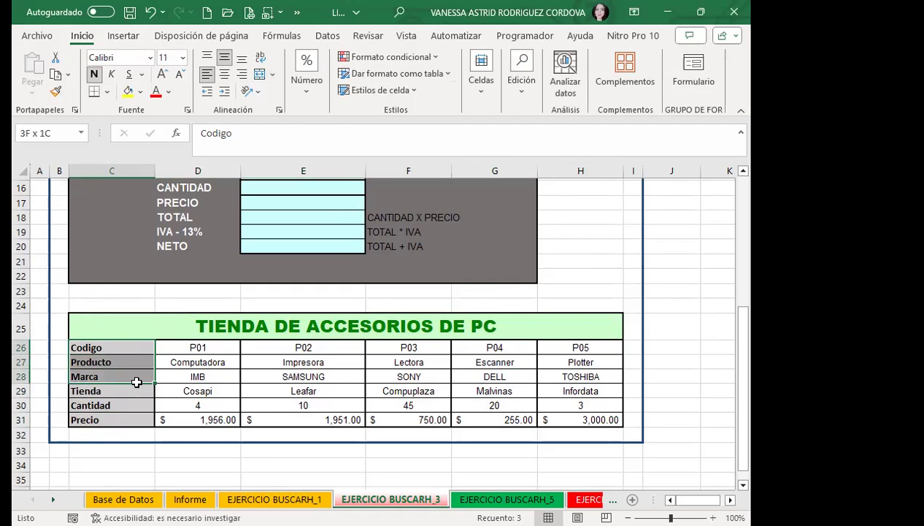
{"action": "mouse_move", "coordinate": [135, 405]}
{"action": "left_mouse_down"}
{"action": "mouse_move", "coordinate": [129, 347]}
{"action": "mouse_move", "coordinate": [571, 348]}
{"action": "left_mouse_up"}
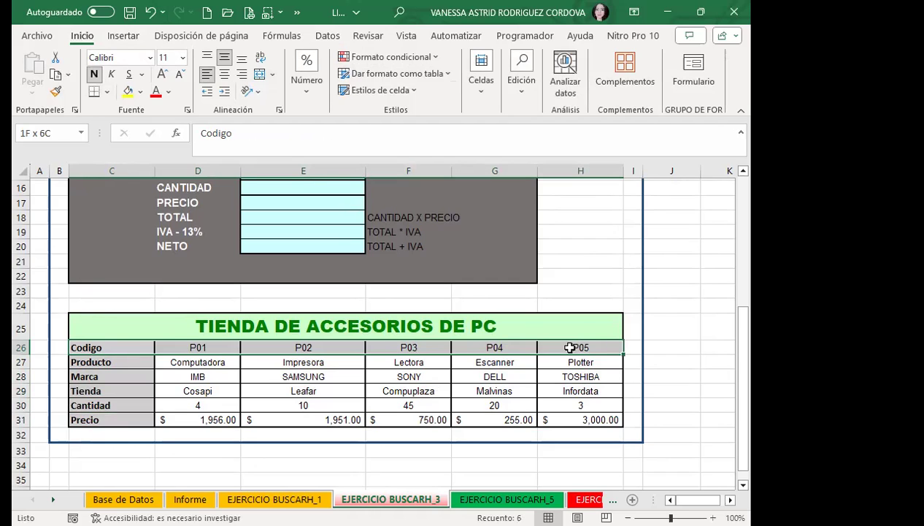
{"action": "left_click_drag", "start_coordinate": [570, 348], "coordinate": [570, 348]}
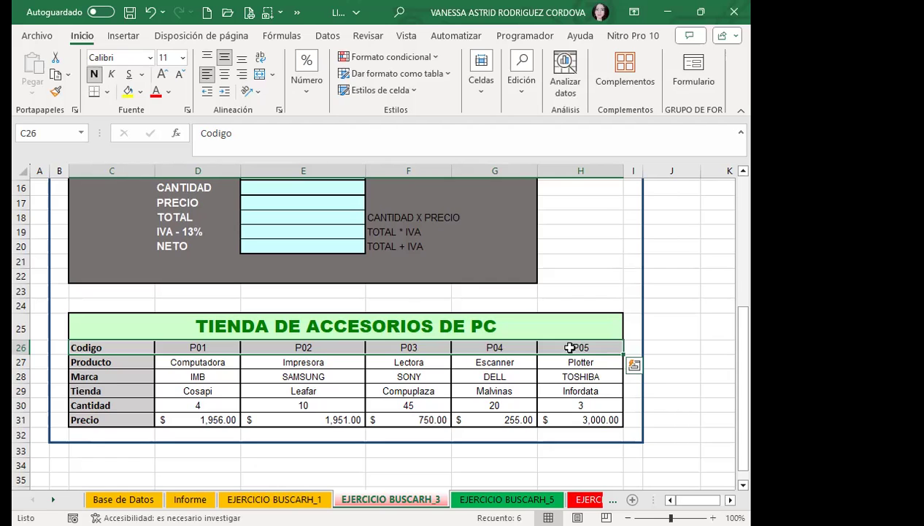
{"action": "left_click", "coordinate": [515, 325]}
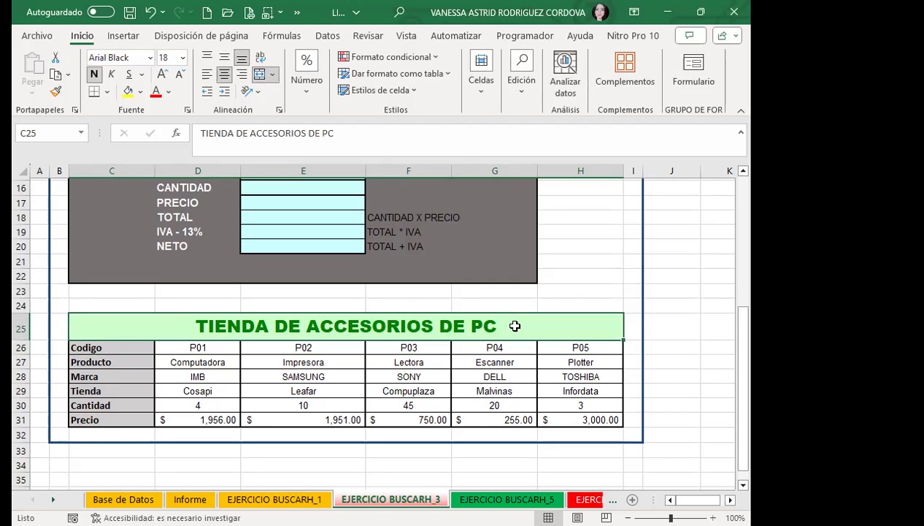
{"action": "left_click_drag", "start_coordinate": [514, 325], "coordinate": [512, 398]}
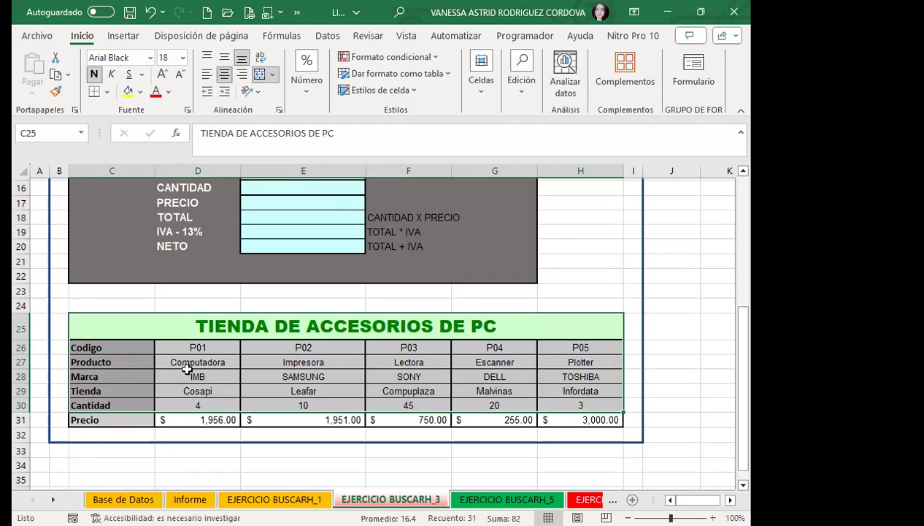
{"action": "left_click", "coordinate": [140, 347]}
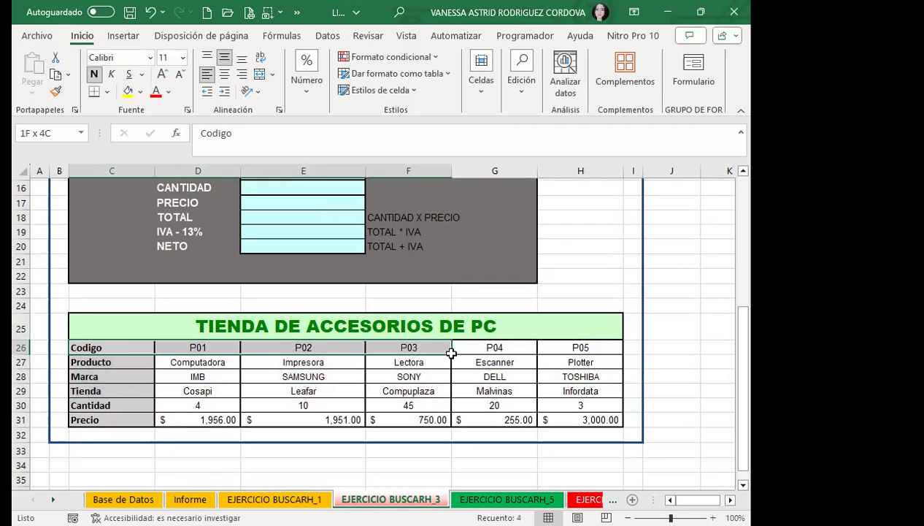
{"action": "left_click_drag", "start_coordinate": [139, 349], "coordinate": [580, 348]}
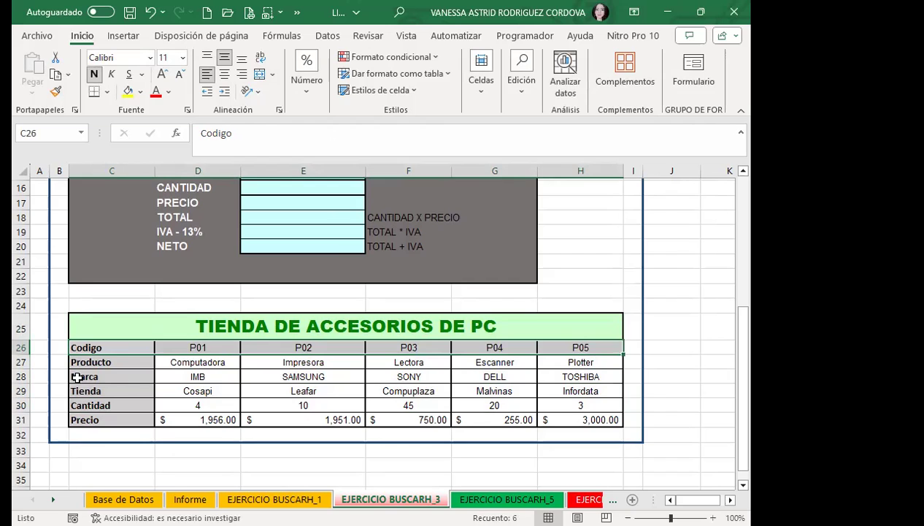
{"action": "left_click_drag", "start_coordinate": [126, 343], "coordinate": [119, 418]}
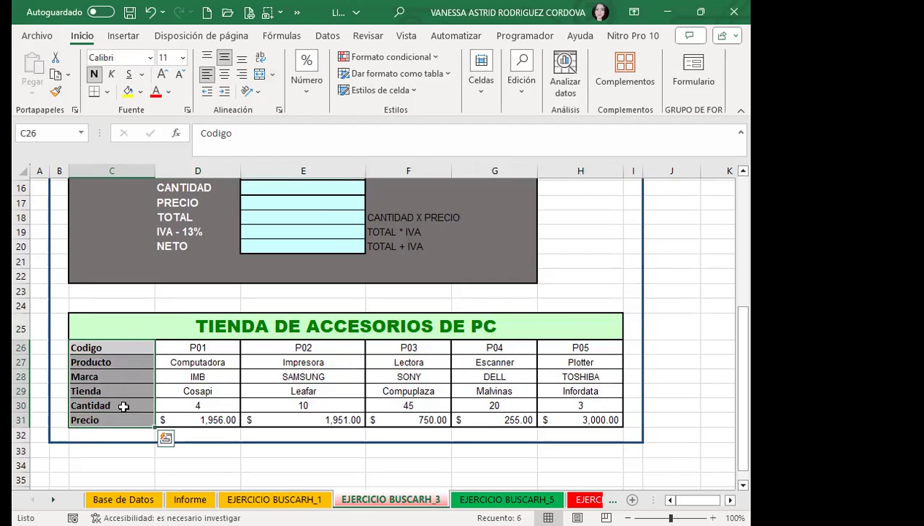
{"action": "left_click", "coordinate": [102, 347]}
In E13 start =BUSCARH(E11;C26:H31, picking the code cell and product table range.
{"action": "scroll", "coordinate": [264, 365], "scroll_direction": "up", "scroll_amount": 3}
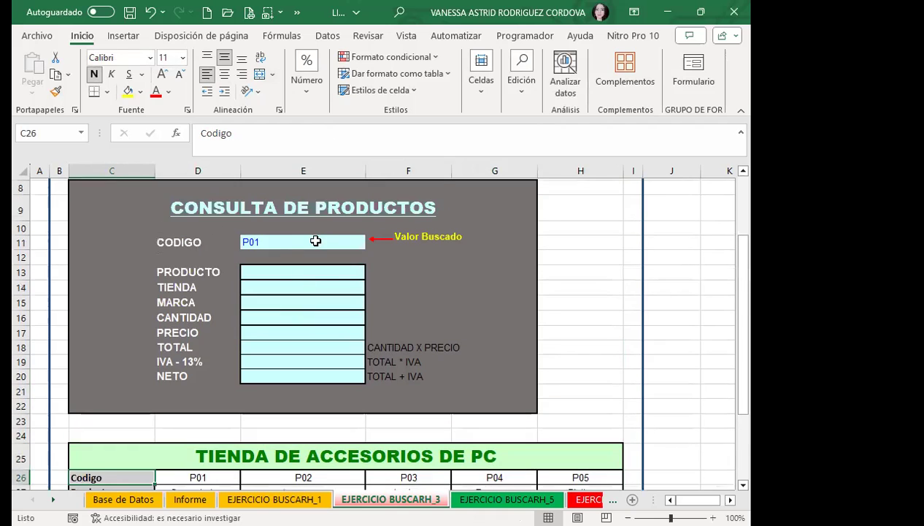
{"action": "left_click", "coordinate": [272, 275]}
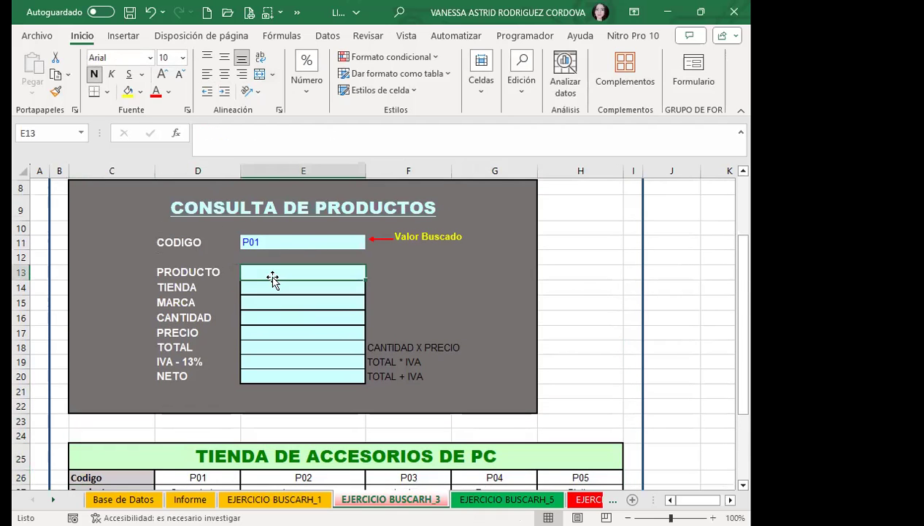
{"action": "type", "text": "=BUSC"}
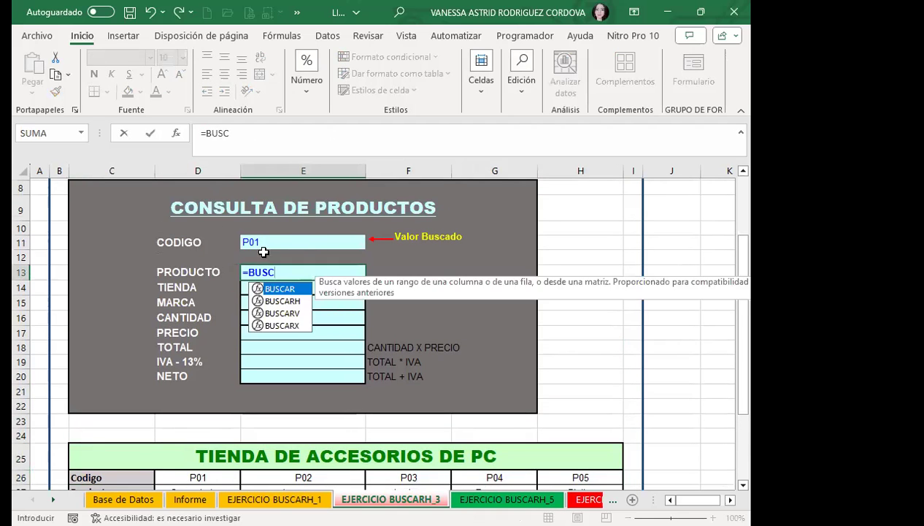
{"action": "key", "text": "Tab"}
{"action": "left_click", "coordinate": [284, 241]}
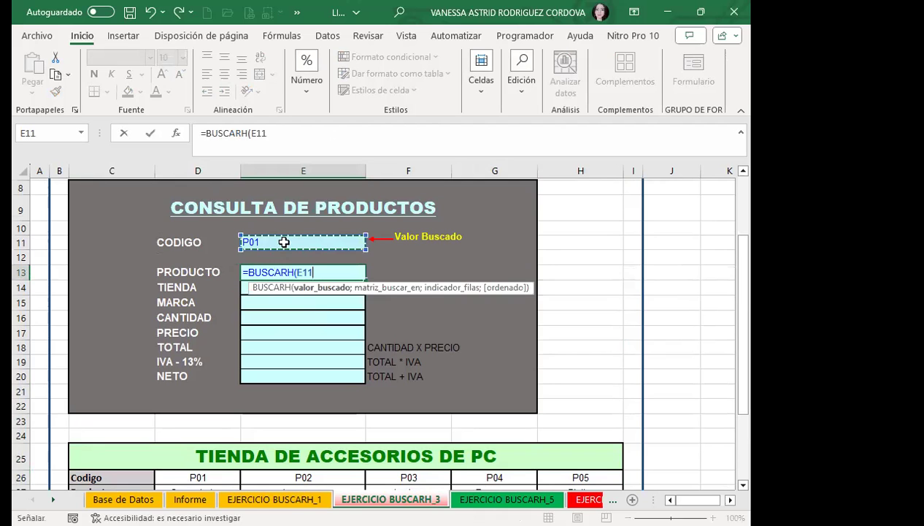
{"action": "type", "text": ";"}
{"action": "scroll", "coordinate": [212, 363], "scroll_direction": "down", "scroll_amount": 3}
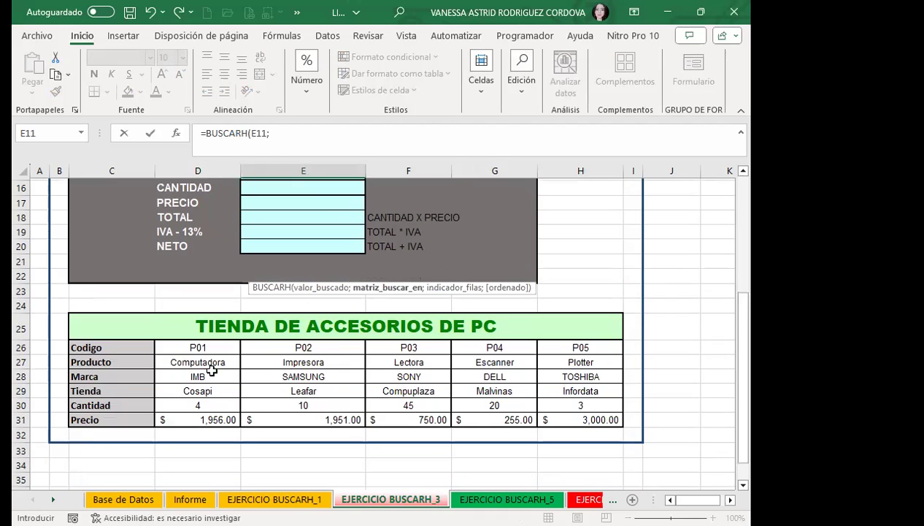
{"action": "left_click", "coordinate": [113, 346]}
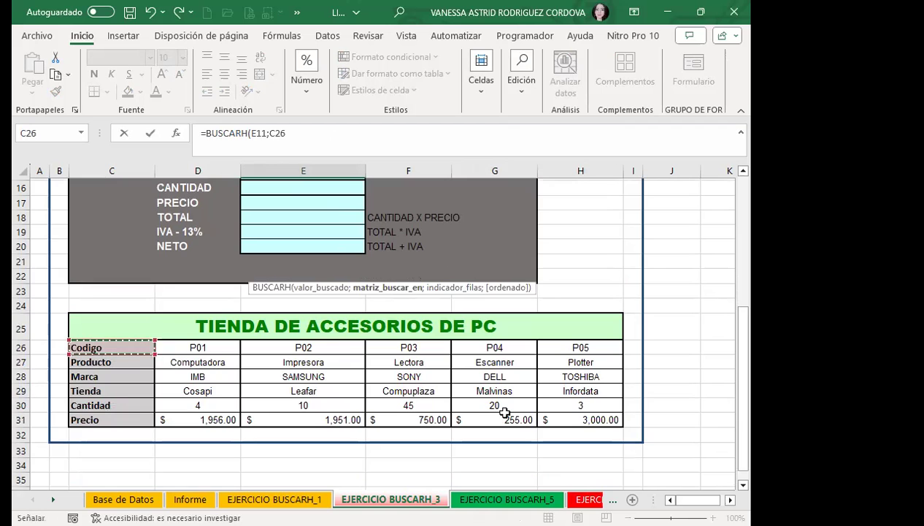
{"action": "left_click", "coordinate": [547, 413], "text": "shift"}
{"action": "scroll", "coordinate": [446, 315], "scroll_direction": "up", "scroll_amount": 3}
{"action": "scroll", "coordinate": [447, 315], "scroll_direction": "down", "scroll_amount": 1}
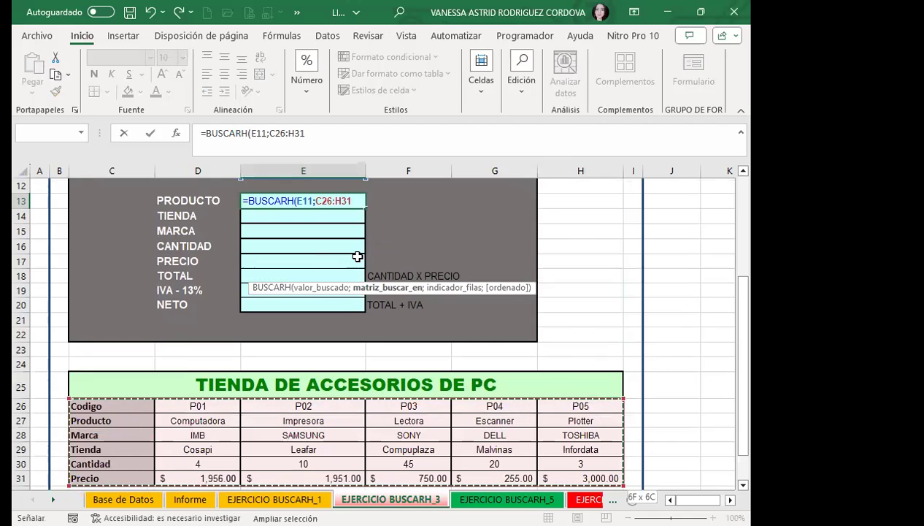
Finish the formula with row index 2 and exact match 0: =BUSCARH(E11;C26:H31;2;0).
{"action": "type", "text": ";"}
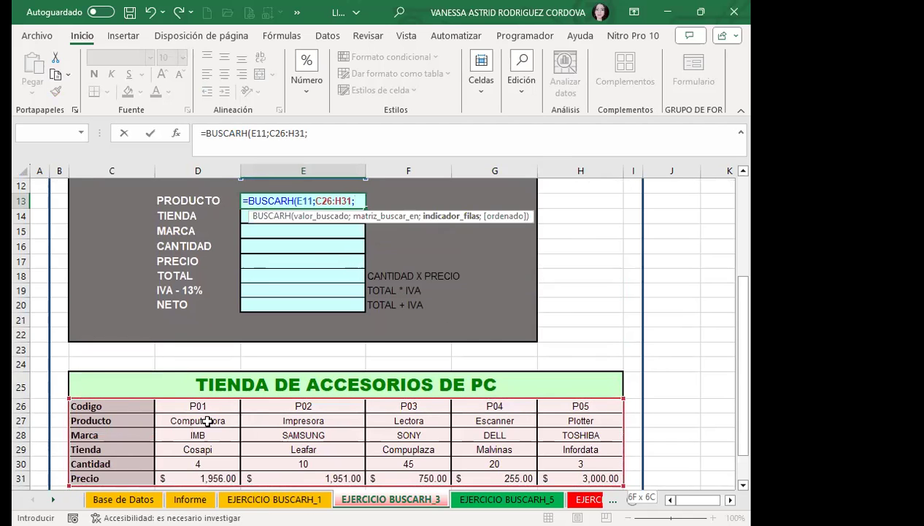
{"action": "scroll", "coordinate": [222, 410], "scroll_direction": "down", "scroll_amount": 1}
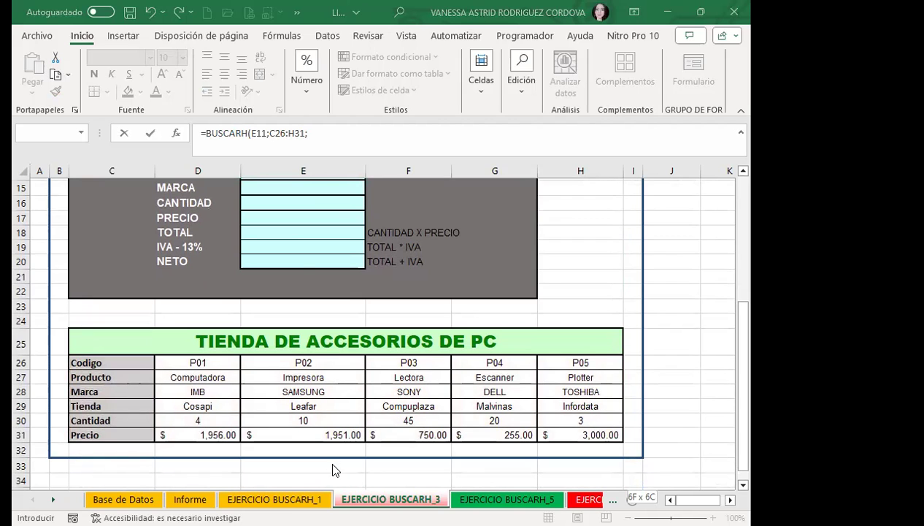
{"action": "scroll", "coordinate": [415, 260], "scroll_direction": "up", "scroll_amount": 2}
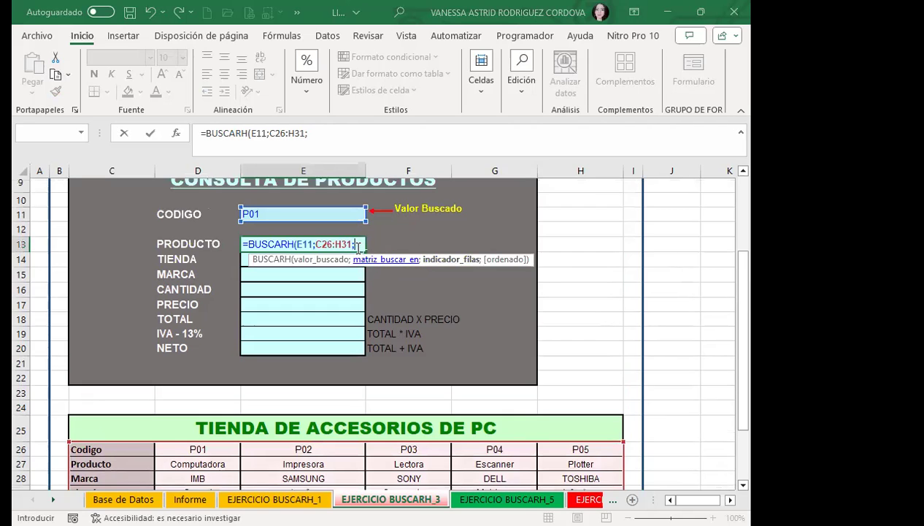
{"action": "type", "text": "2"}
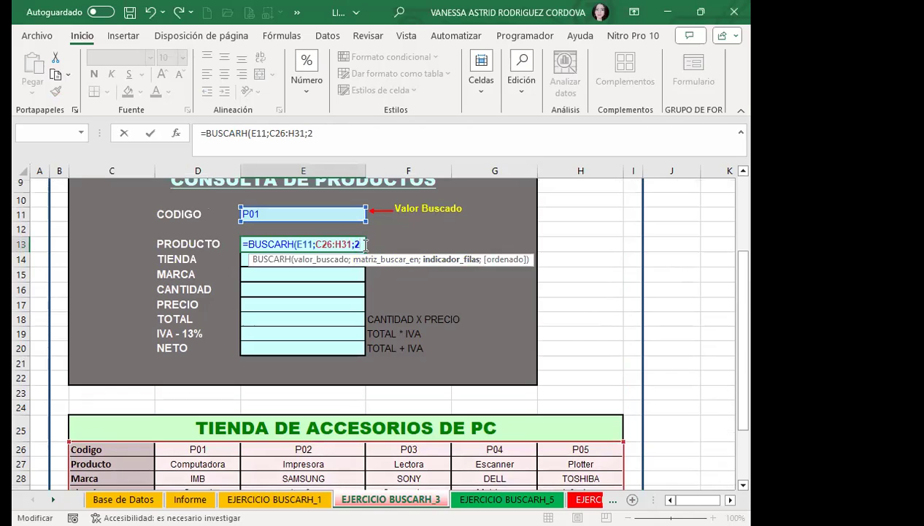
{"action": "type", "text": ";"}
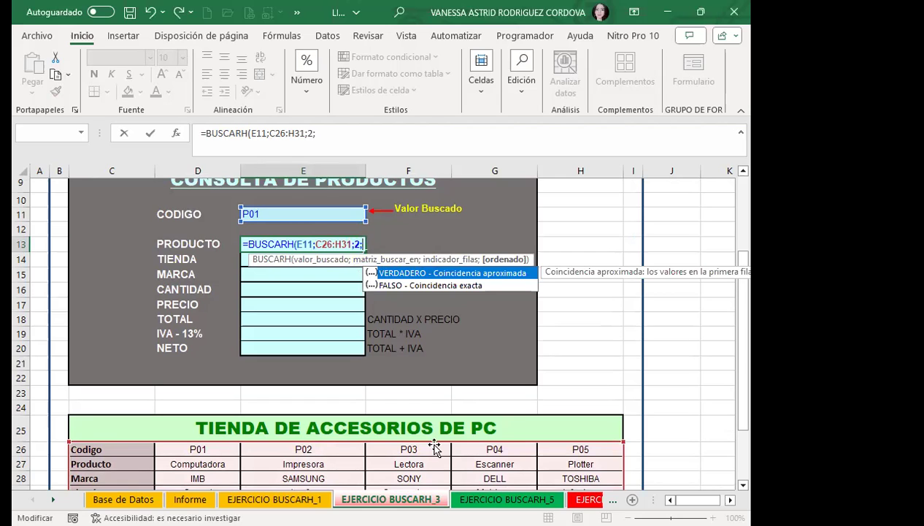
{"action": "left_click", "coordinate": [315, 137]}
{"action": "left_click", "coordinate": [331, 137]}
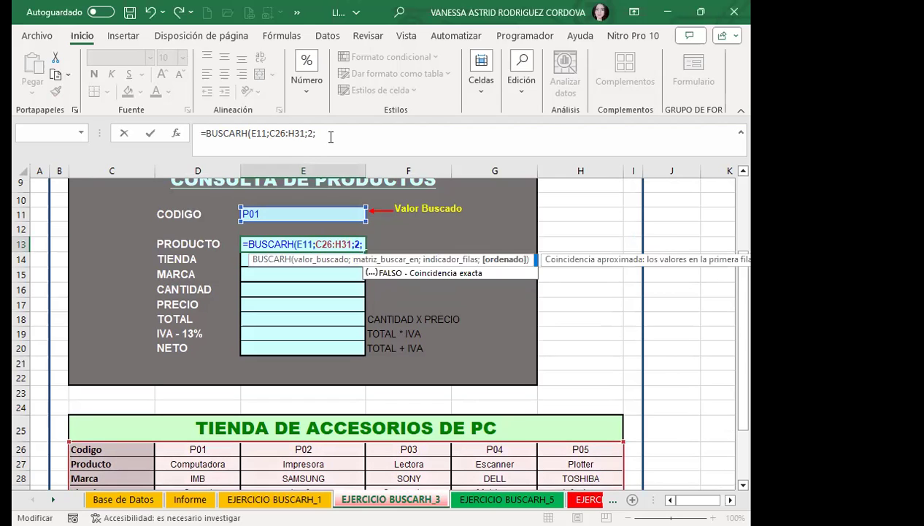
{"action": "left_click", "coordinate": [323, 137]}
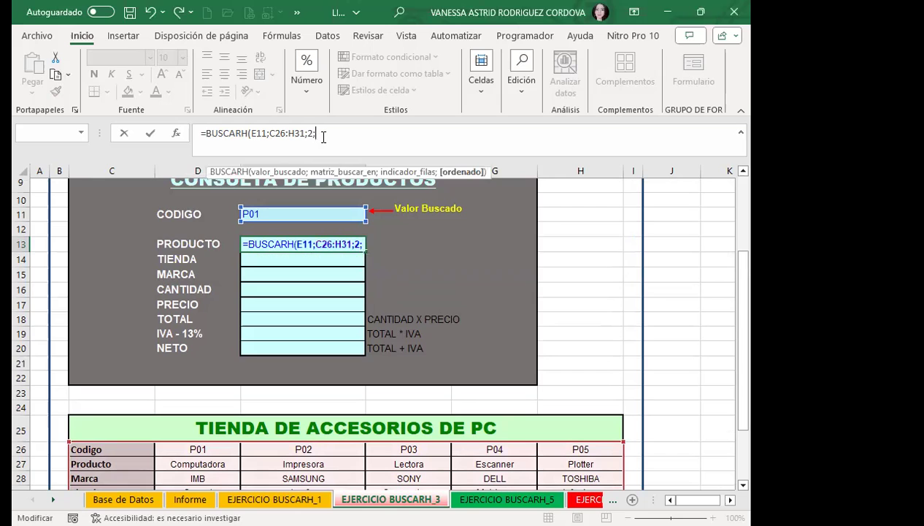
{"action": "type", "text": "0"}
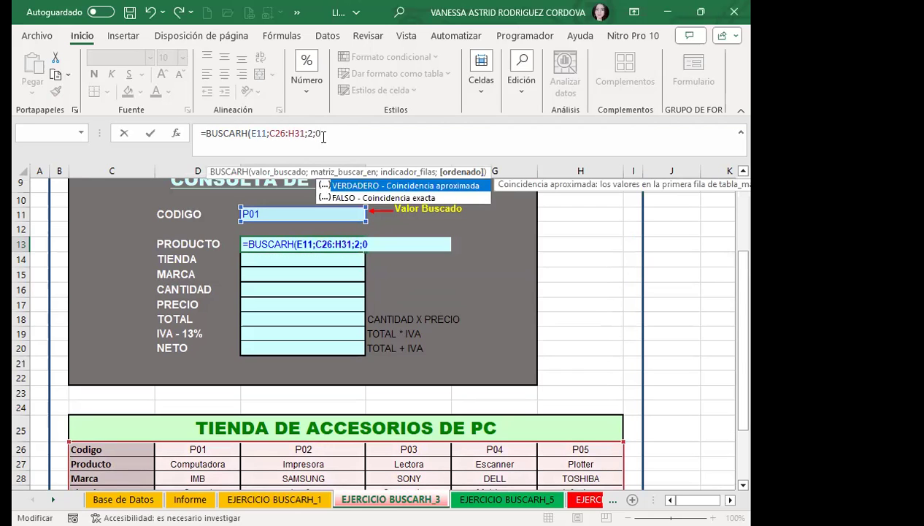
{"action": "key", "text": "Return"}
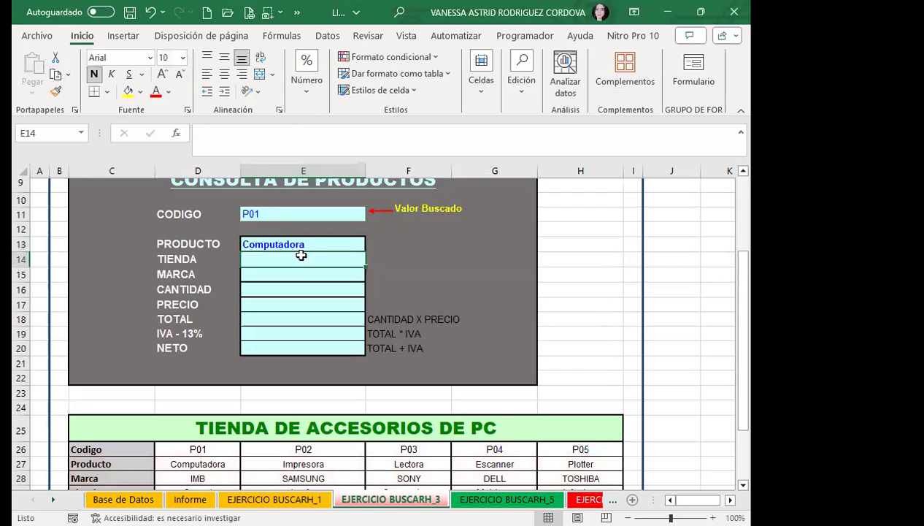
{"action": "left_click", "coordinate": [312, 241]}
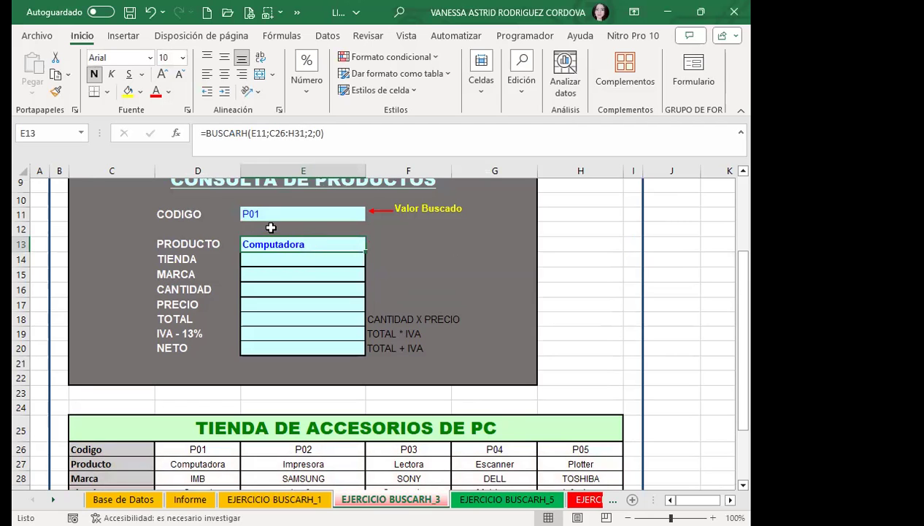
{"action": "scroll", "coordinate": [194, 321], "scroll_direction": "down", "scroll_amount": 3}
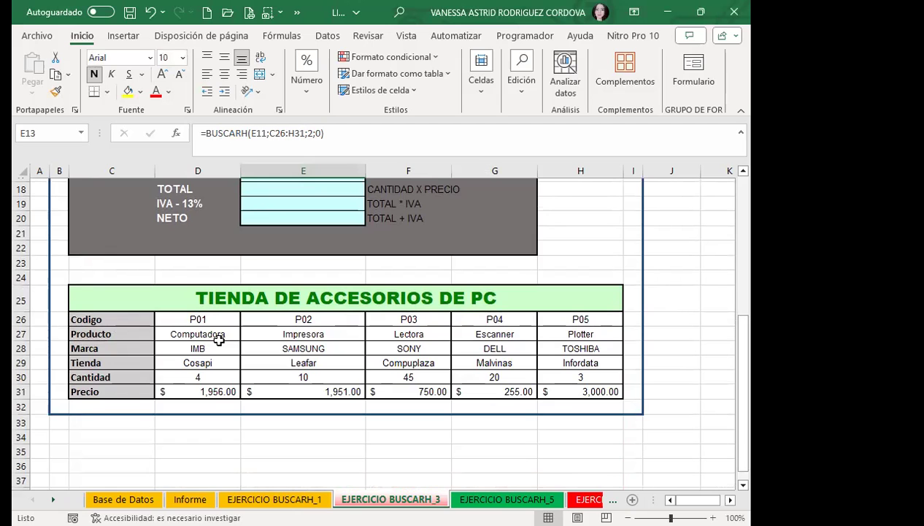
{"action": "left_click", "coordinate": [219, 339]}
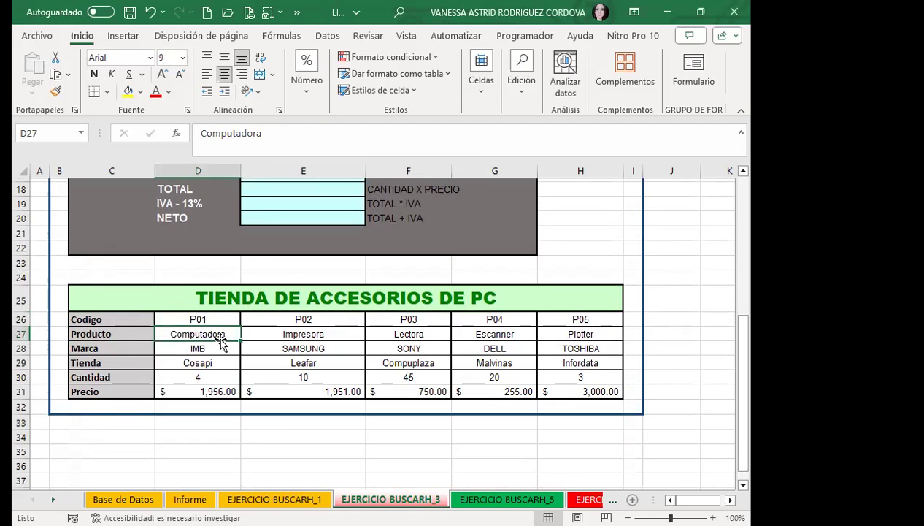
{"action": "scroll", "coordinate": [220, 343], "scroll_direction": "up", "scroll_amount": 4}
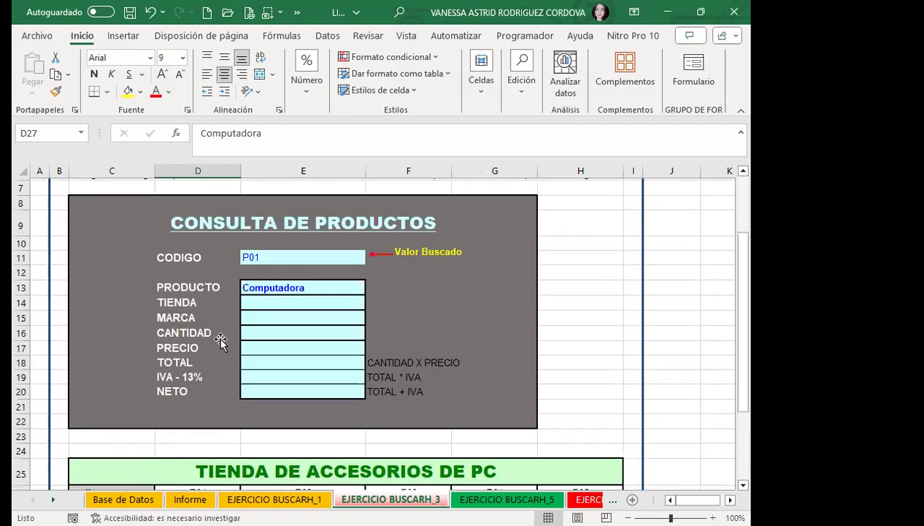
{"action": "scroll", "coordinate": [221, 337], "scroll_direction": "up", "scroll_amount": 1}
{"action": "left_click", "coordinate": [319, 334]}
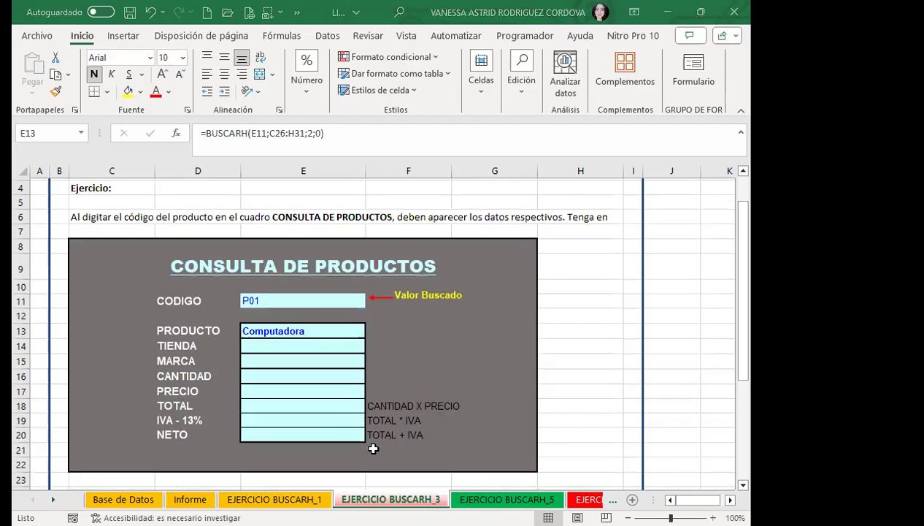
{"action": "left_click", "coordinate": [289, 328]}
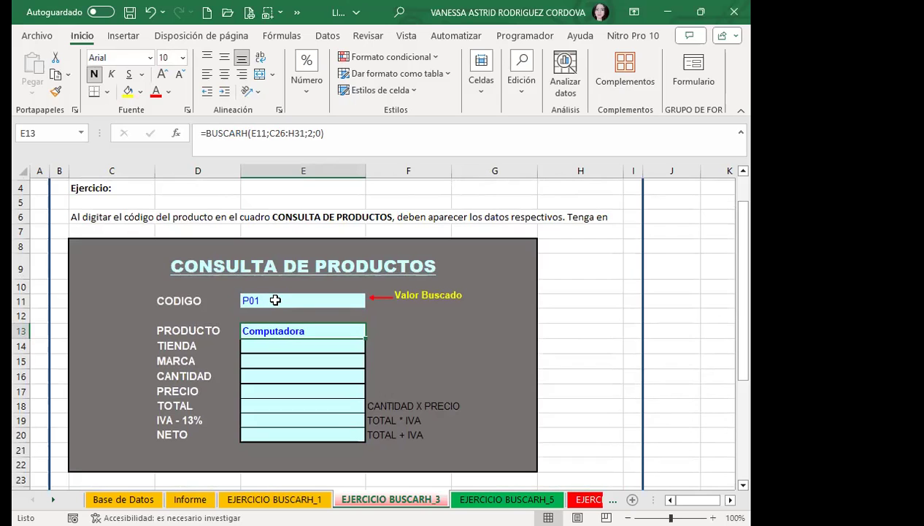
{"action": "scroll", "coordinate": [186, 330], "scroll_direction": "down", "scroll_amount": 3}
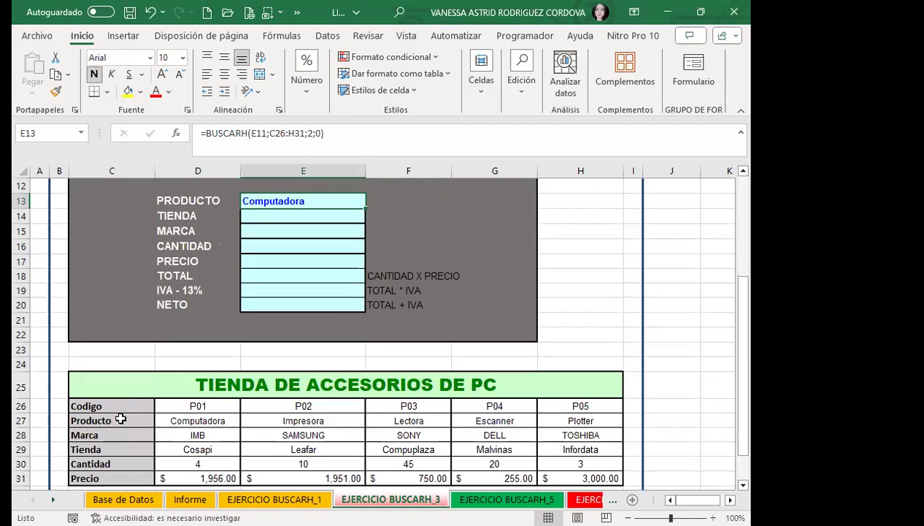
{"action": "left_click", "coordinate": [232, 422]}
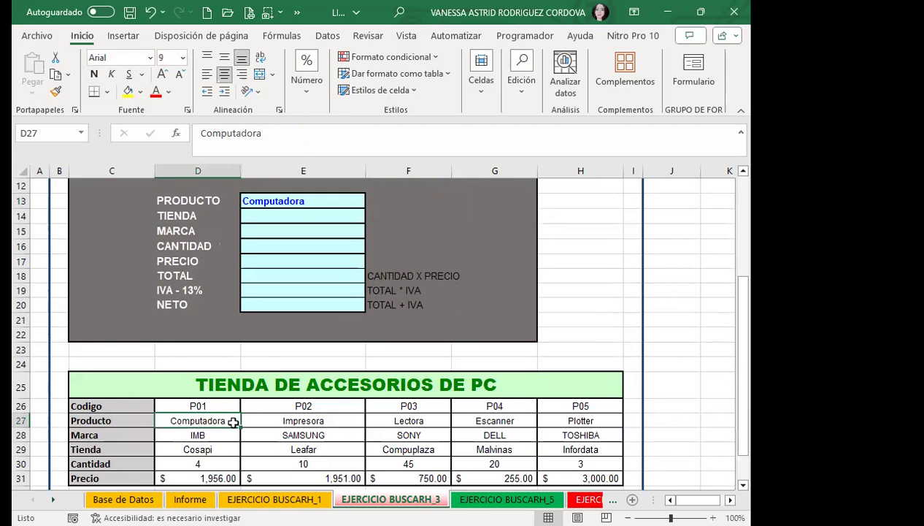
{"action": "scroll", "coordinate": [232, 422], "scroll_direction": "down", "scroll_amount": 2}
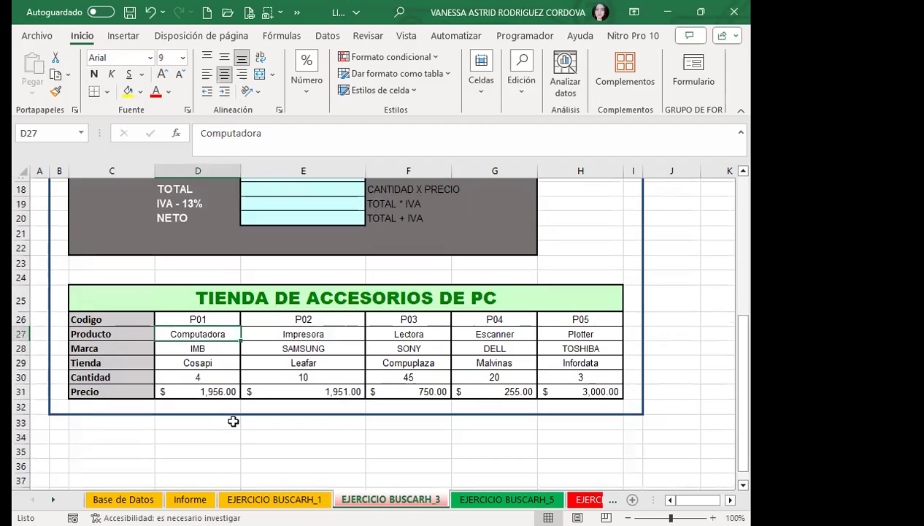
{"action": "left_click", "coordinate": [194, 392]}
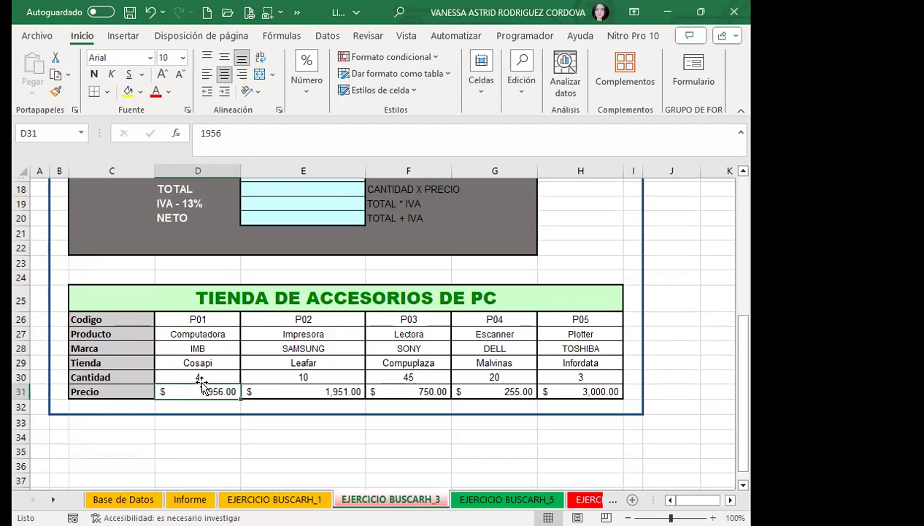
{"action": "left_click", "coordinate": [202, 375]}
{"action": "left_click", "coordinate": [280, 375]}
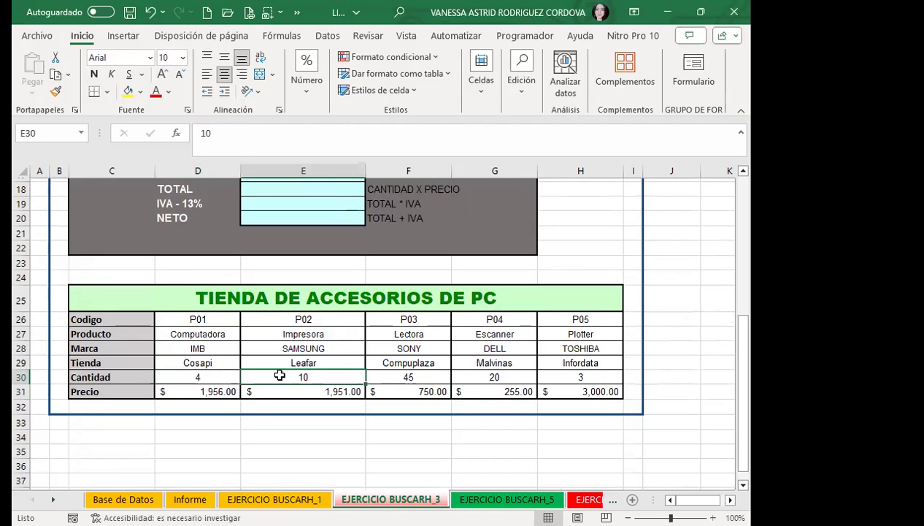
{"action": "left_click", "coordinate": [214, 380]}
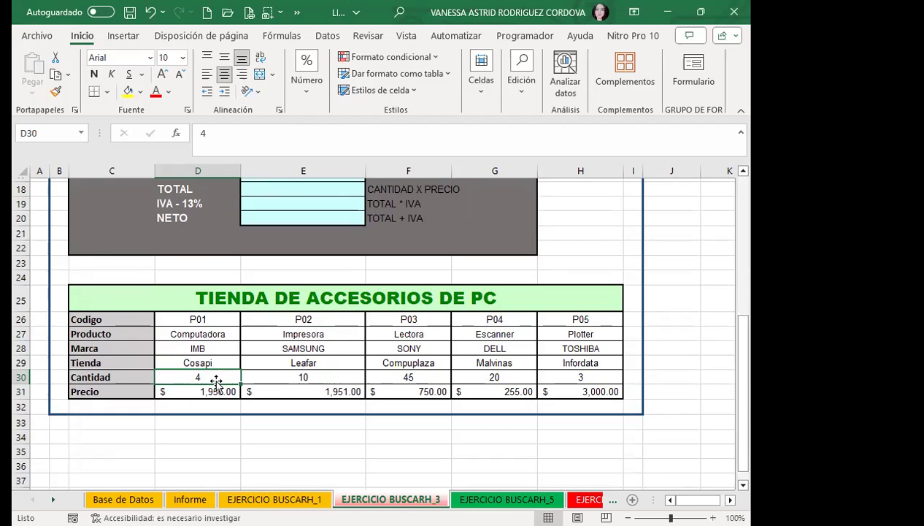
{"action": "left_click_drag", "start_coordinate": [196, 319], "coordinate": [558, 320]}
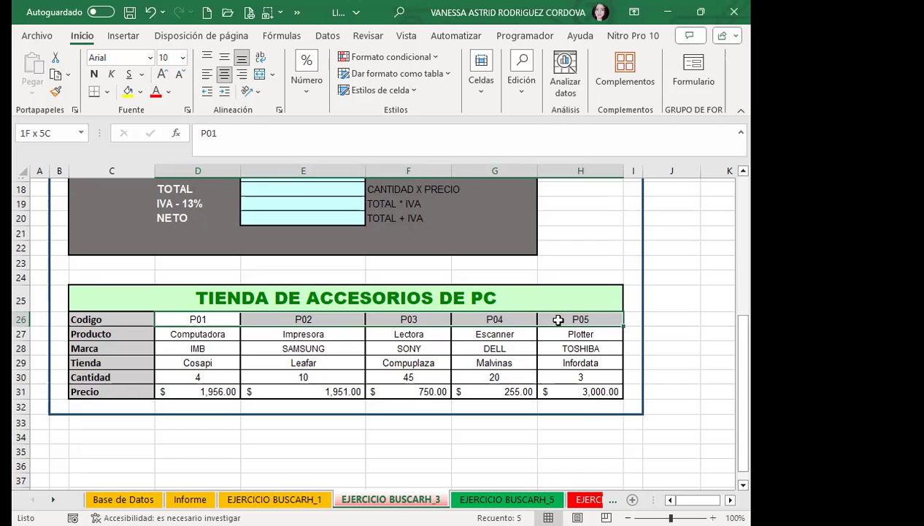
{"action": "left_click", "coordinate": [178, 337]}
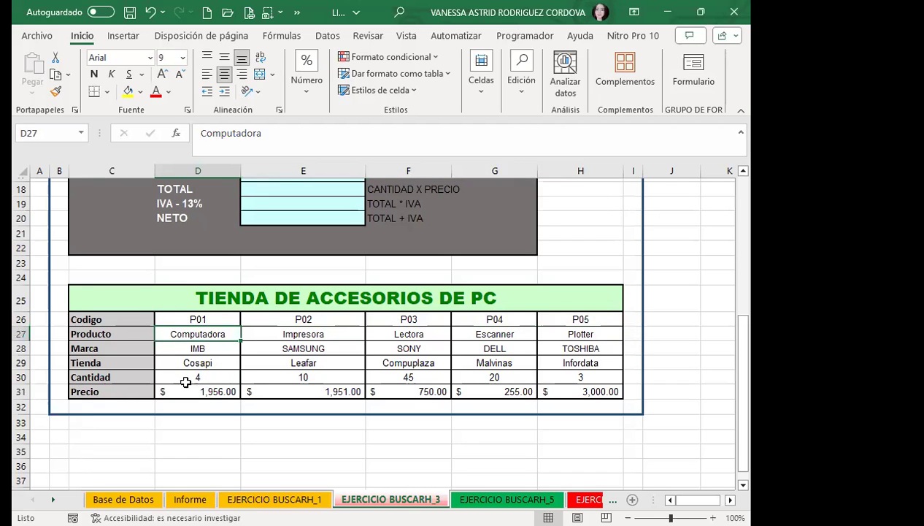
{"action": "scroll", "coordinate": [181, 373], "scroll_direction": "up", "scroll_amount": 2}
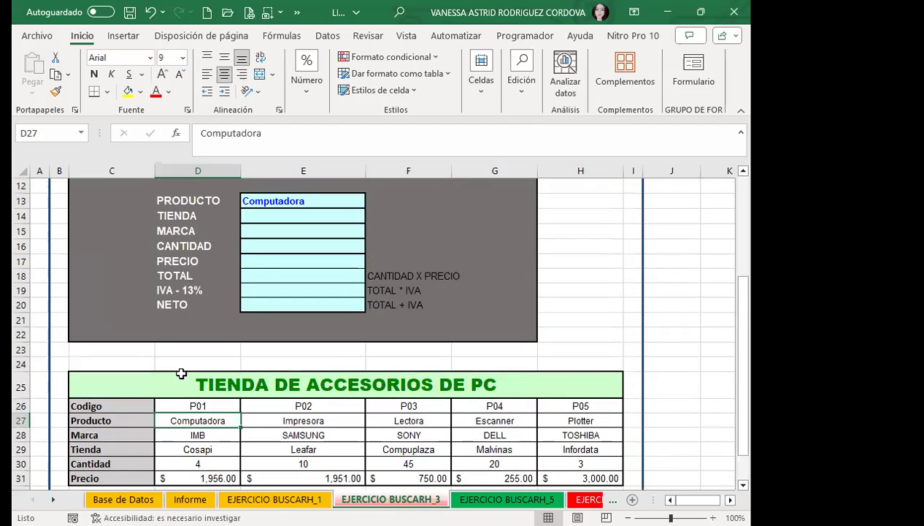
{"action": "scroll", "coordinate": [190, 369], "scroll_direction": "up", "scroll_amount": 2}
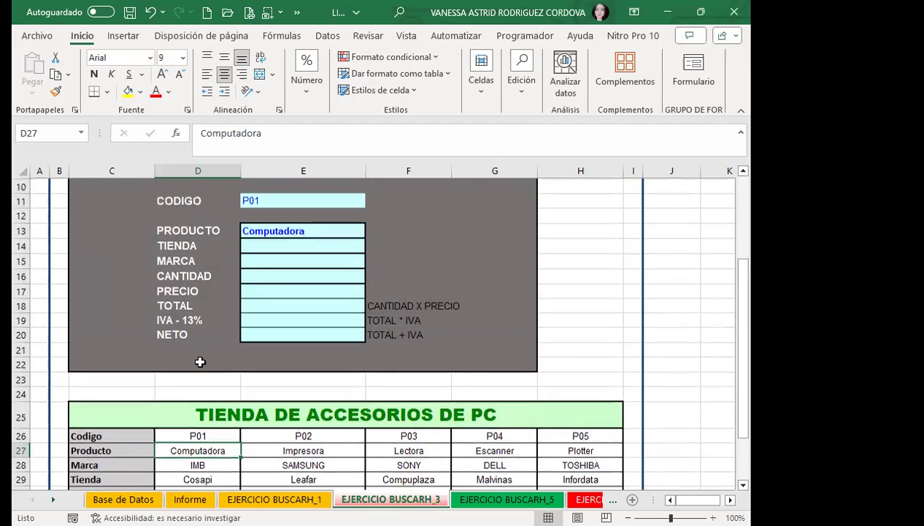
{"action": "left_click", "coordinate": [314, 283]}
{"action": "scroll", "coordinate": [156, 362], "scroll_direction": "down", "scroll_amount": 2}
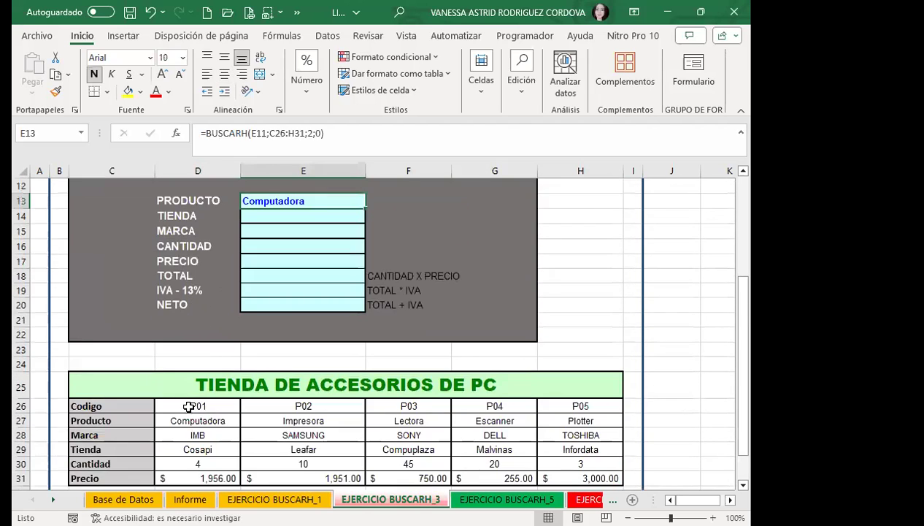
{"action": "left_click", "coordinate": [194, 434]}
{"action": "left_click", "coordinate": [184, 407]}
{"action": "left_click", "coordinate": [169, 420]}
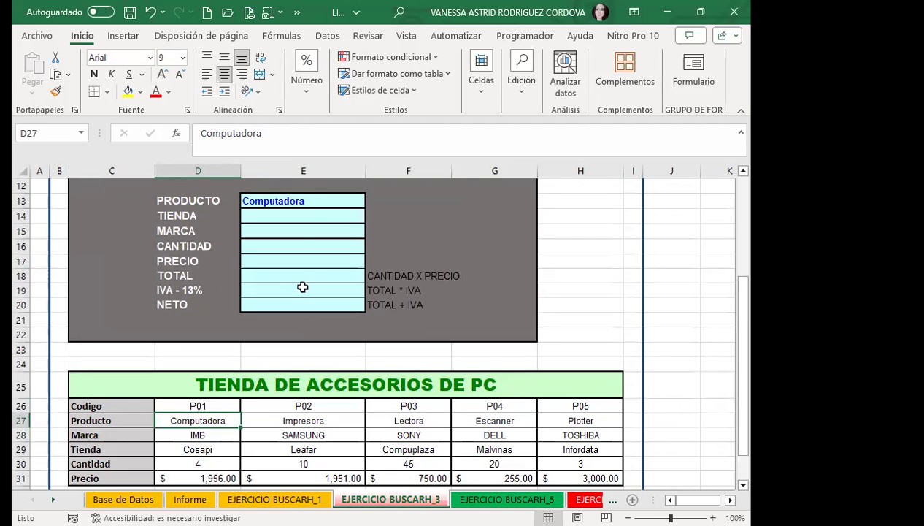
{"action": "scroll", "coordinate": [302, 287], "scroll_direction": "up", "scroll_amount": 1}
{"action": "left_click", "coordinate": [305, 243]}
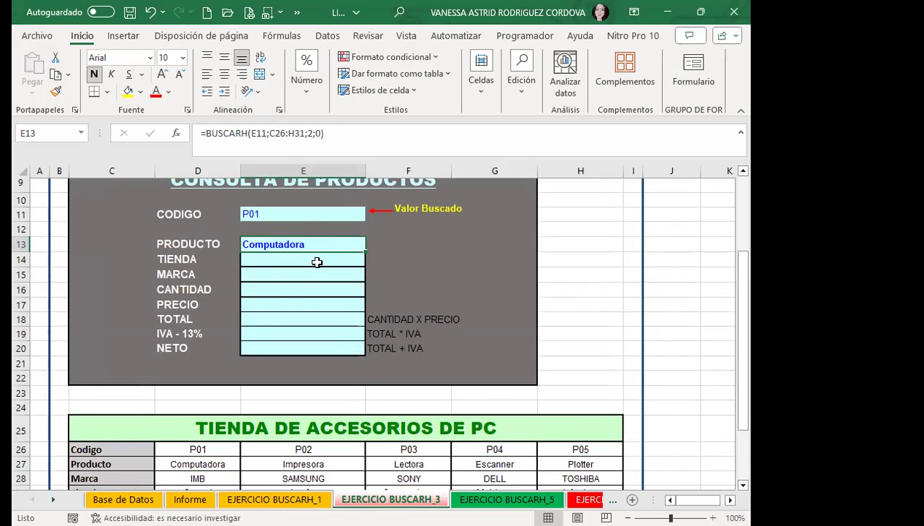
Make the PRODUCTO formula read =BUSCARH($E$11;$C$26:$H$31;2;0) using F4.
{"action": "double_click", "coordinate": [258, 247]}
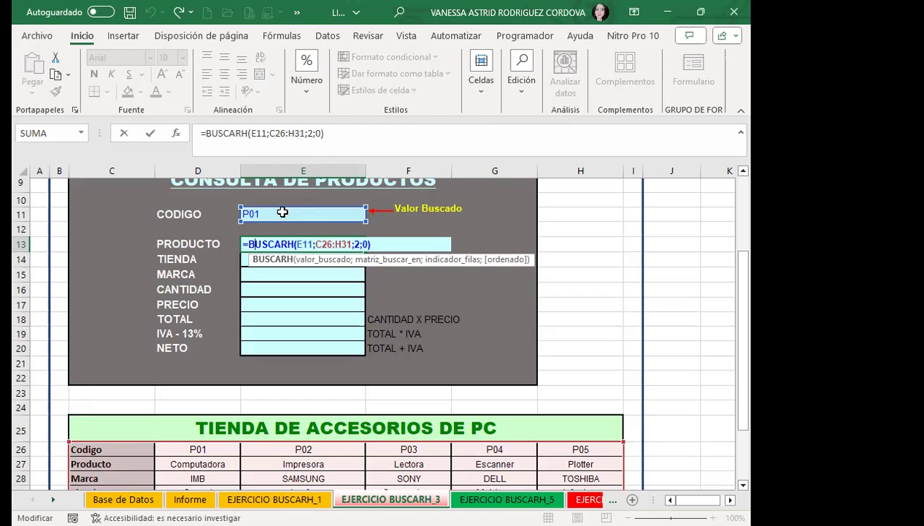
{"action": "left_click", "coordinate": [307, 246]}
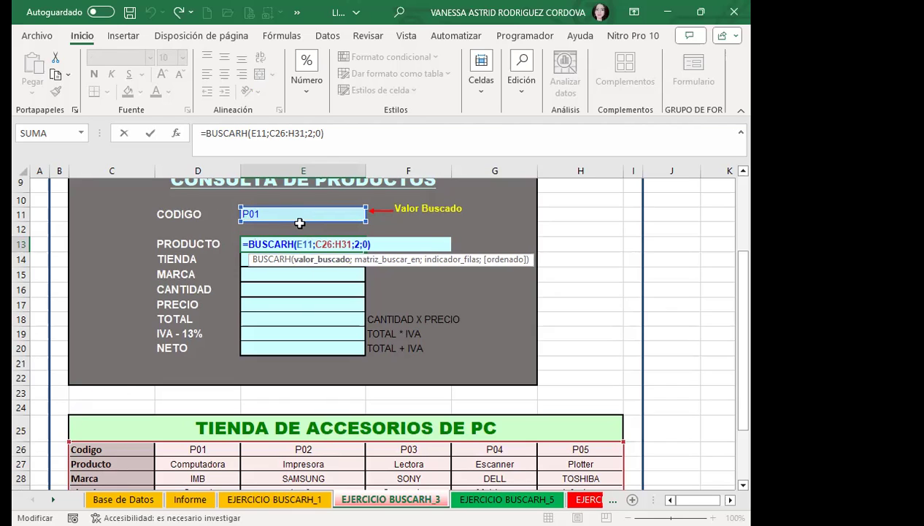
{"action": "key", "text": "F4"}
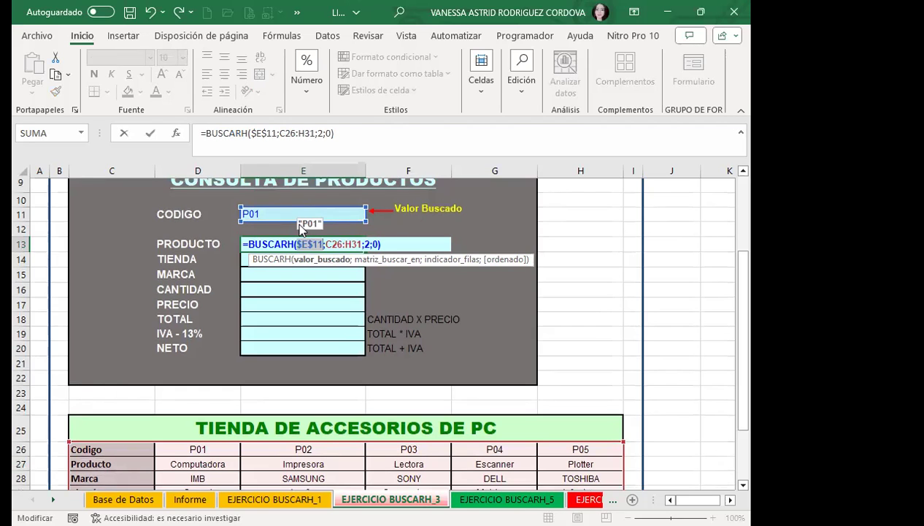
{"action": "left_click_drag", "start_coordinate": [326, 244], "coordinate": [361, 240]}
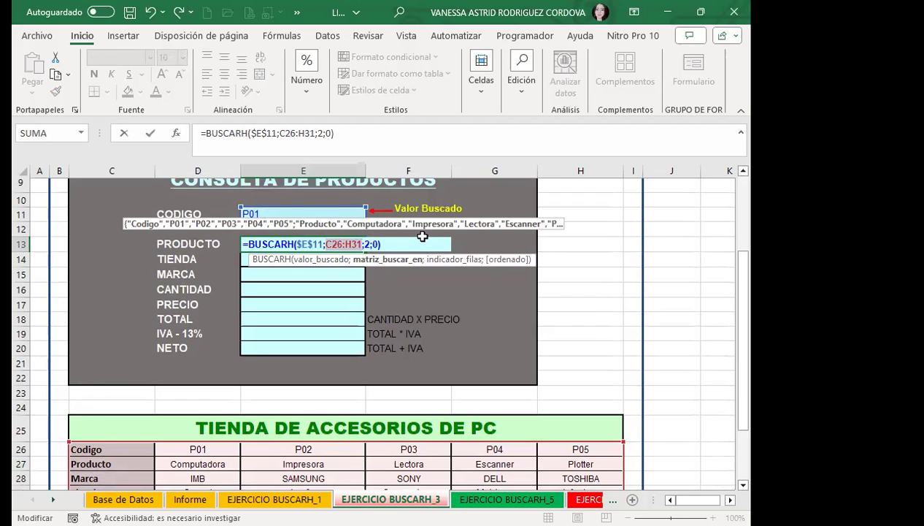
{"action": "key", "text": "F4"}
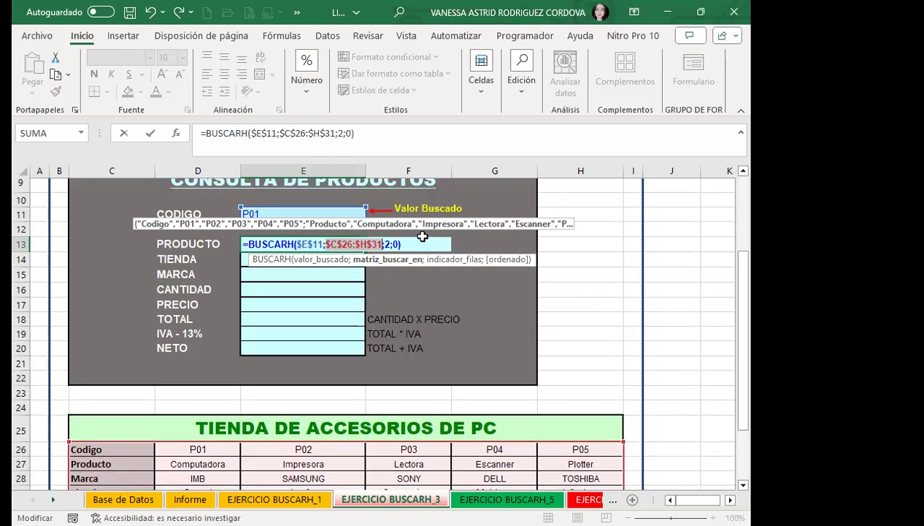
{"action": "key", "text": "Return"}
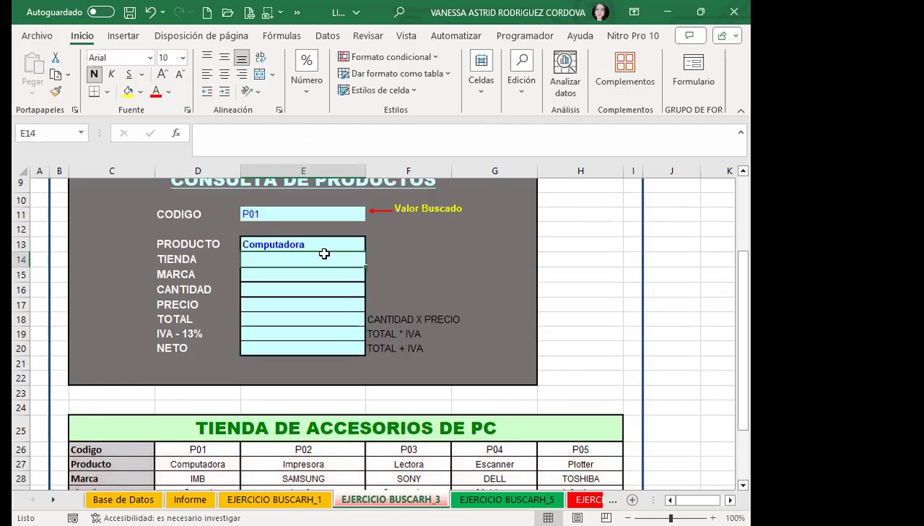
{"action": "left_click", "coordinate": [318, 245]}
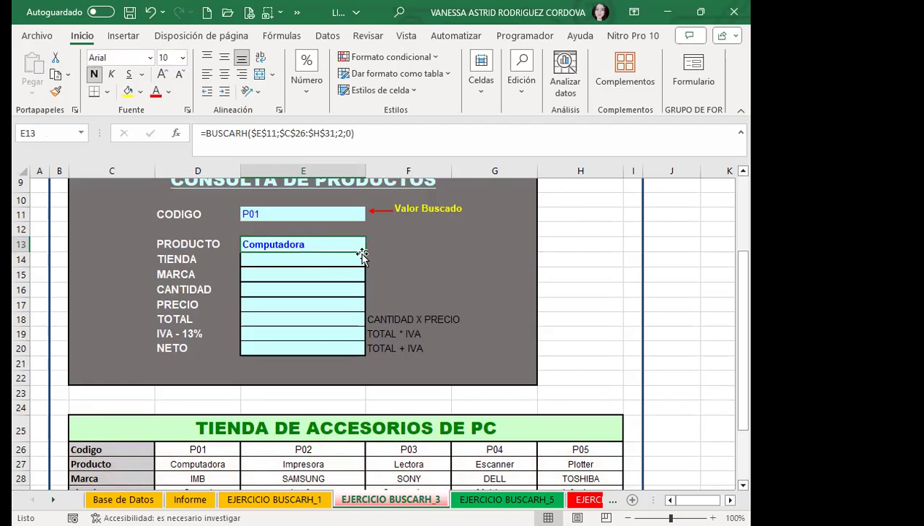
Copy the E13 lookup down to E17, set TIENDA's row index to 5, keep MARCA at 3.
{"action": "left_click_drag", "start_coordinate": [364, 250], "coordinate": [355, 305]}
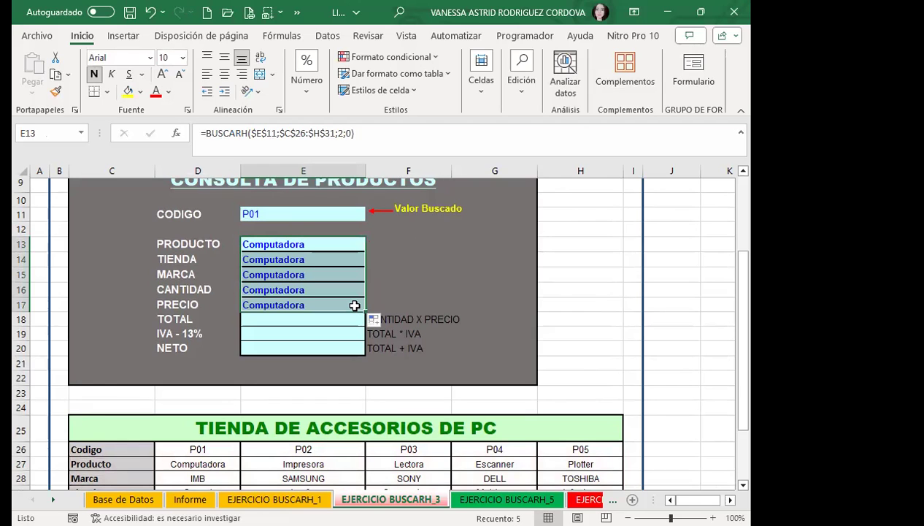
{"action": "left_click", "coordinate": [316, 258]}
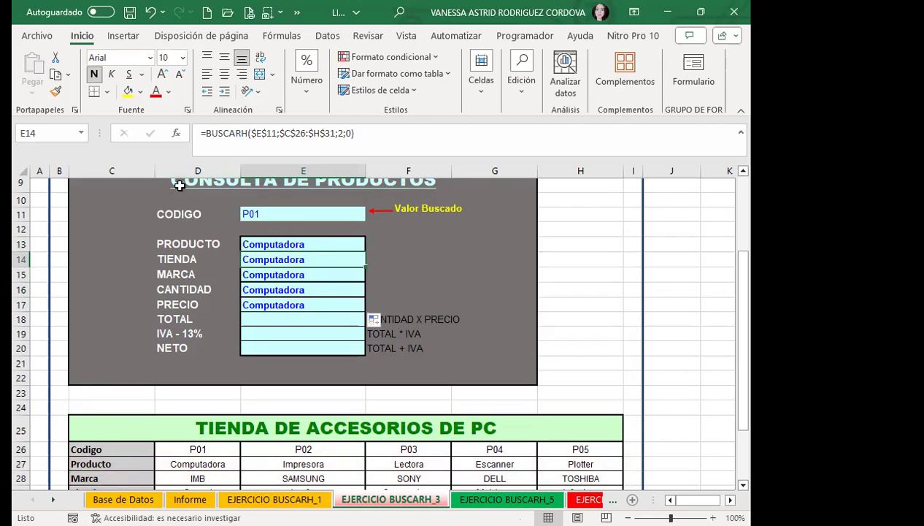
{"action": "scroll", "coordinate": [166, 362], "scroll_direction": "down", "scroll_amount": 2}
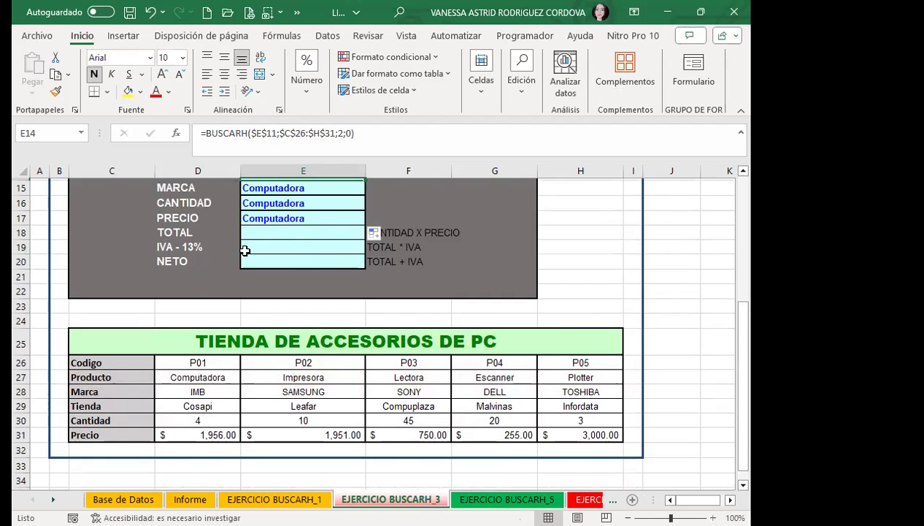
{"action": "scroll", "coordinate": [243, 249], "scroll_direction": "up", "scroll_amount": 2}
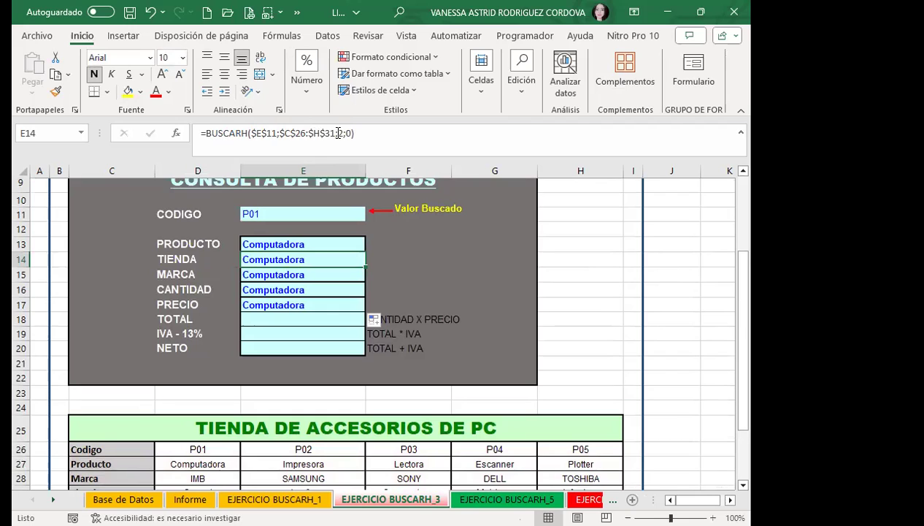
{"action": "left_click", "coordinate": [338, 132]}
{"action": "key", "text": "BackSpace"}
{"action": "type", "text": "5"}
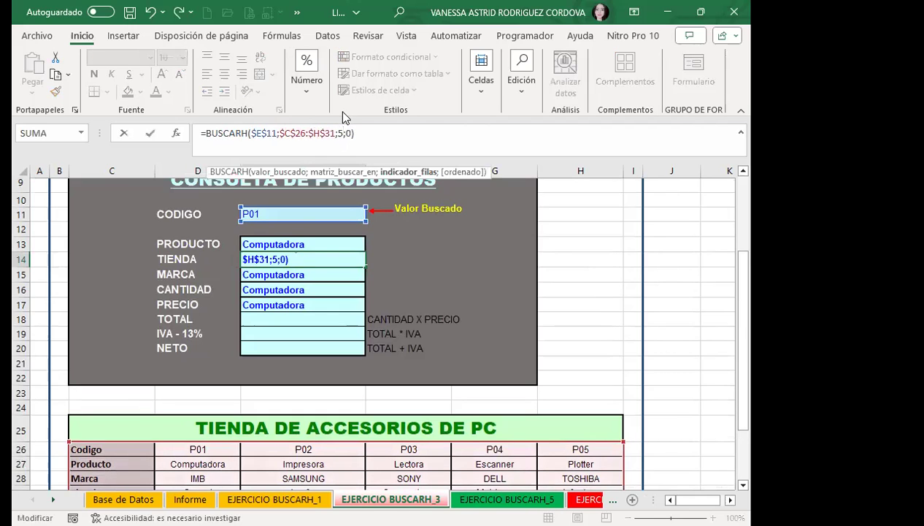
{"action": "key", "text": "Return"}
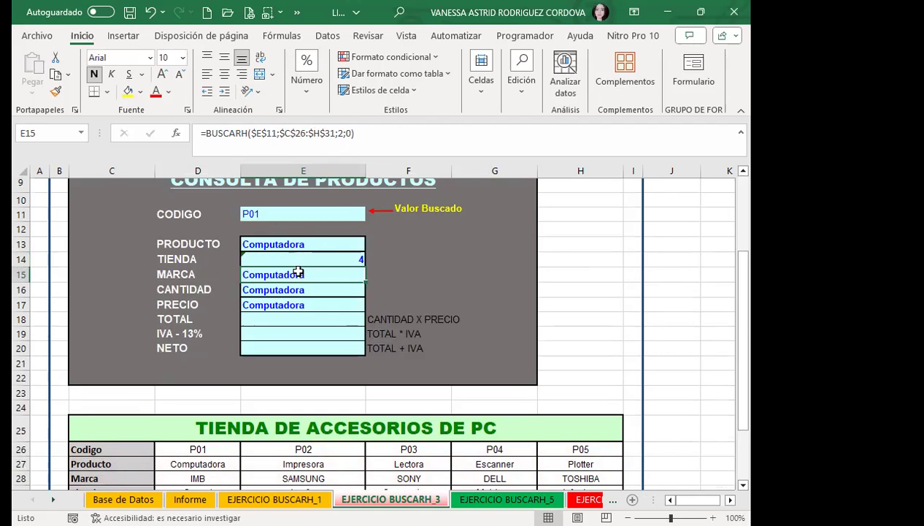
{"action": "scroll", "coordinate": [117, 394], "scroll_direction": "down", "scroll_amount": 2}
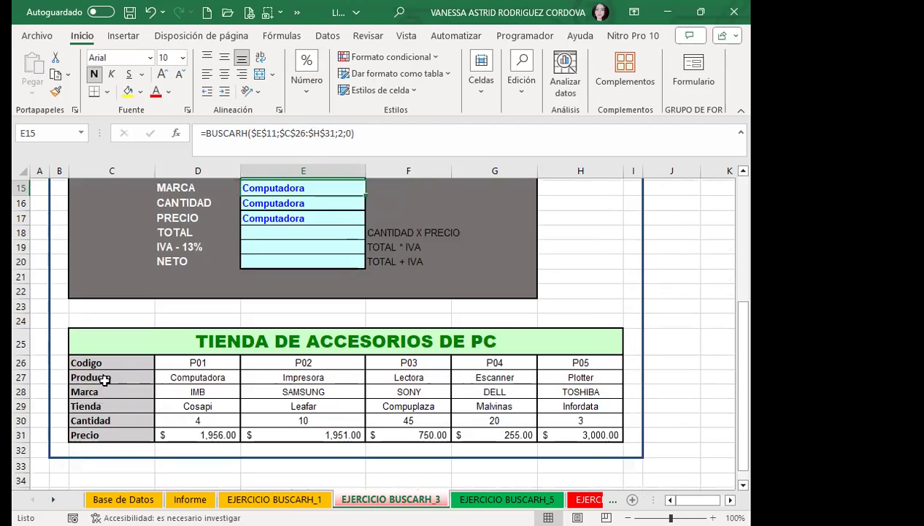
{"action": "left_click", "coordinate": [349, 133]}
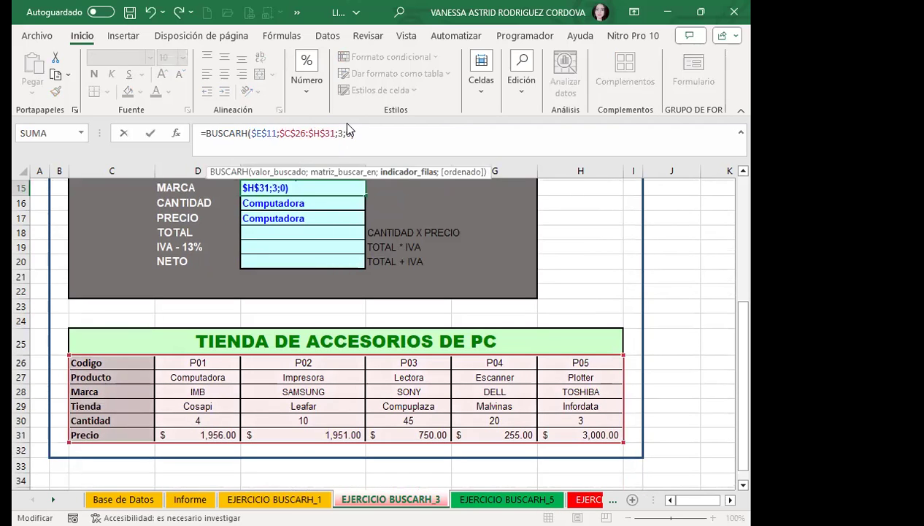
{"action": "key", "text": "Return"}
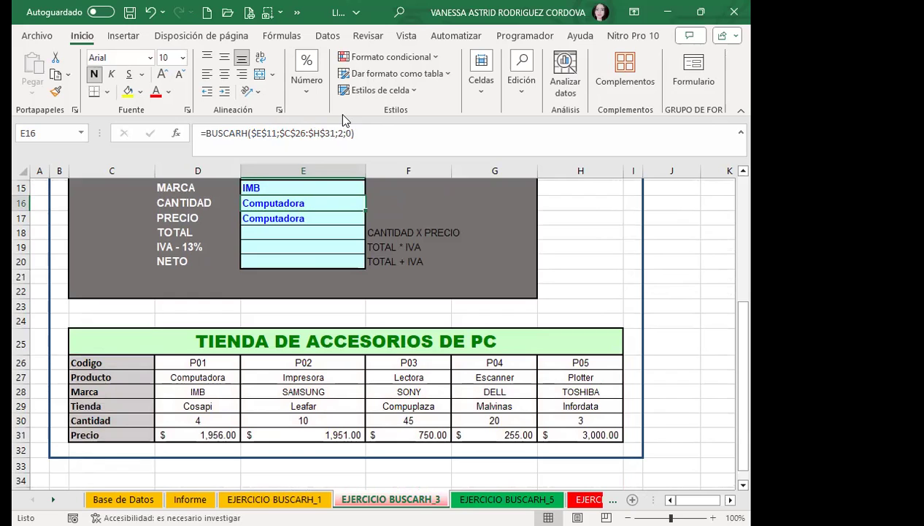
Change the CANTIDAD and PRECIO lookups to row indexes 5 and 6.
{"action": "key", "text": "F2"}
{"action": "key", "text": "Left"}
{"action": "key", "text": "Left"}
{"action": "key", "text": "Left"}
{"action": "key", "text": "BackSpace"}
{"action": "type", "text": "5"}
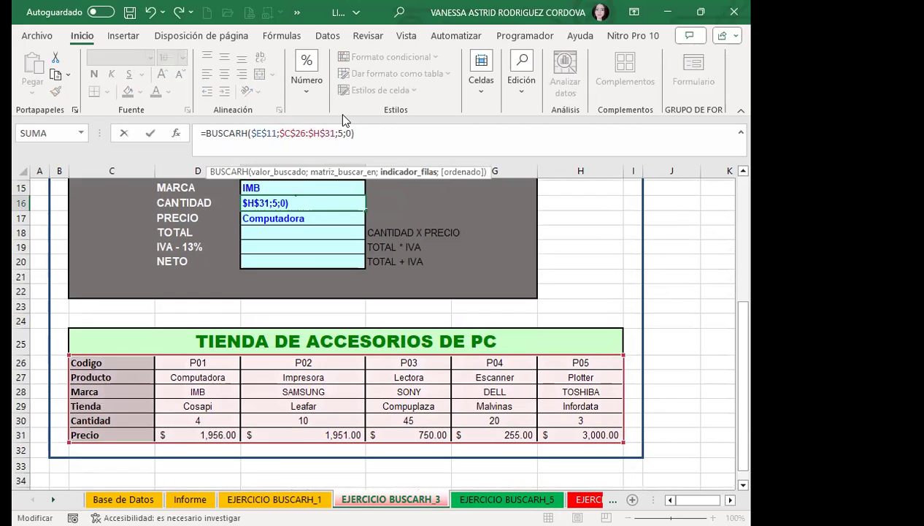
{"action": "key", "text": "Return"}
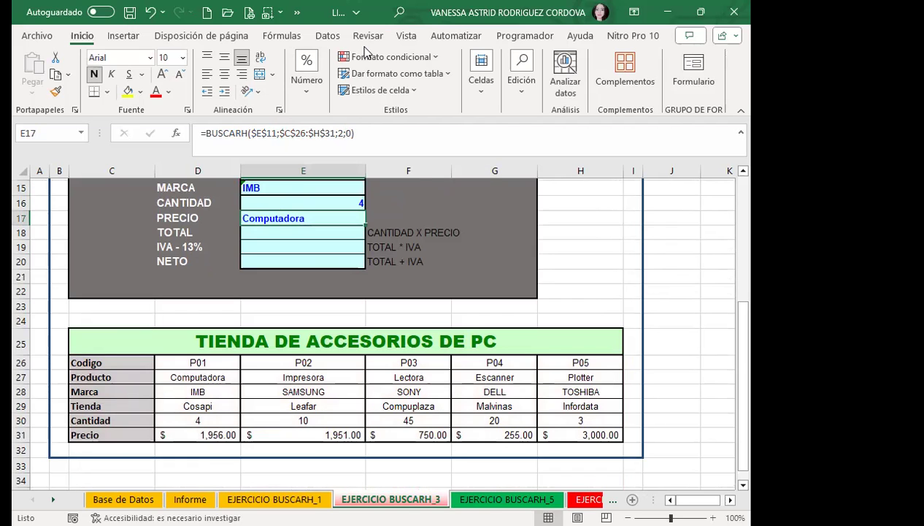
{"action": "key", "text": "F2"}
{"action": "key", "text": "Left"}
{"action": "key", "text": "Left"}
{"action": "key", "text": "Left"}
{"action": "key", "text": "BackSpace"}
{"action": "type", "text": "6"}
{"action": "key", "text": "Return"}
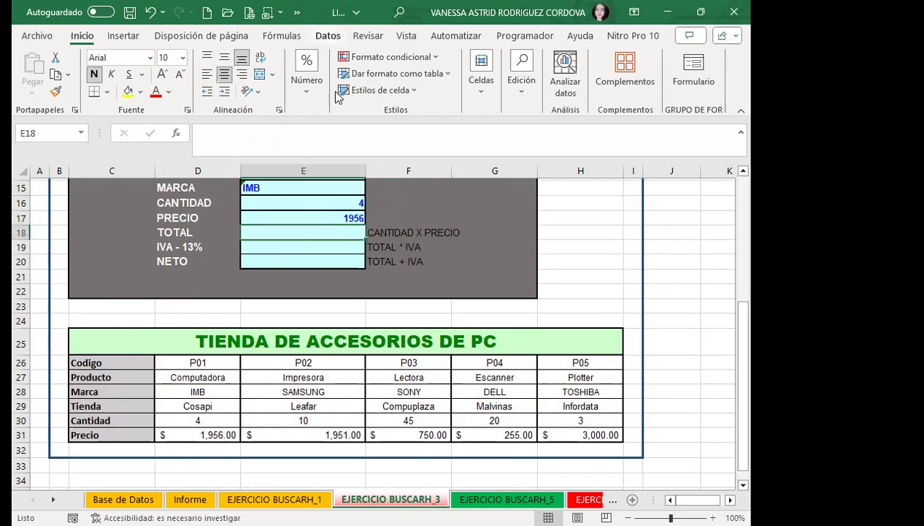
{"action": "scroll", "coordinate": [296, 227], "scroll_direction": "up", "scroll_amount": 2}
Apply Contabilidad number format to the PRECIO through NETO cells E17:E20.
{"action": "left_click_drag", "start_coordinate": [272, 305], "coordinate": [268, 347]}
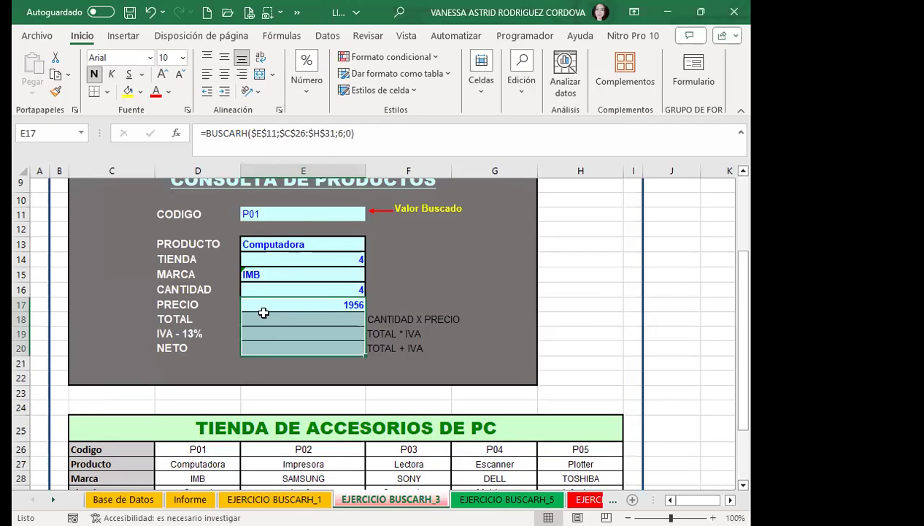
{"action": "left_click", "coordinate": [291, 105]}
{"action": "left_click", "coordinate": [298, 153]}
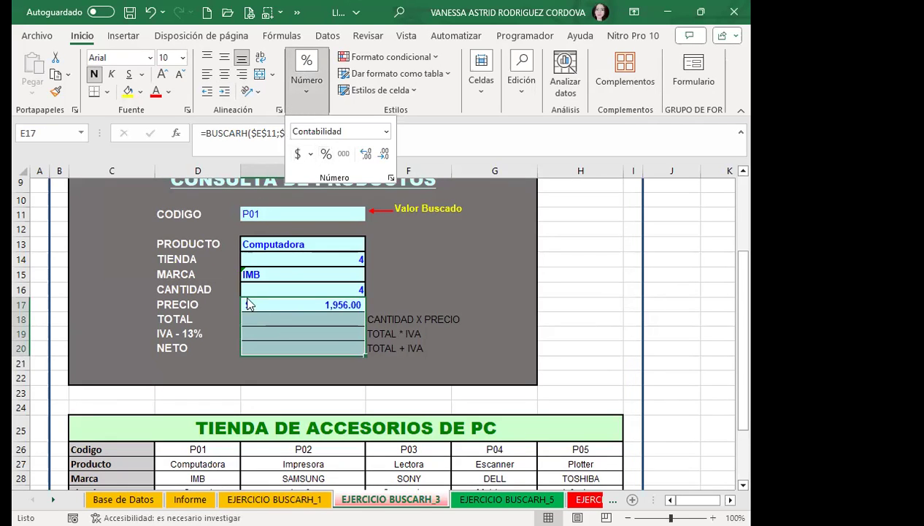
Choose Omitir error on MARCA's inconsistent-formula warning.
{"action": "left_click", "coordinate": [268, 274]}
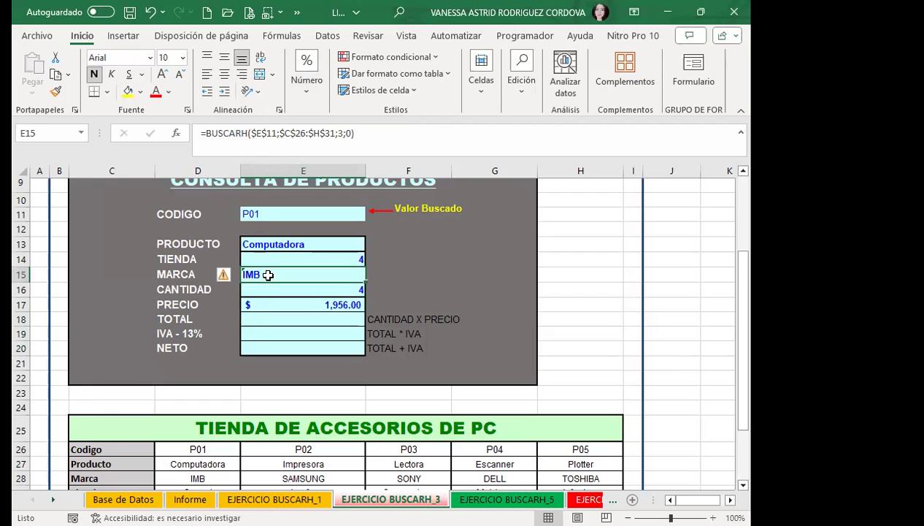
{"action": "left_click", "coordinate": [227, 275]}
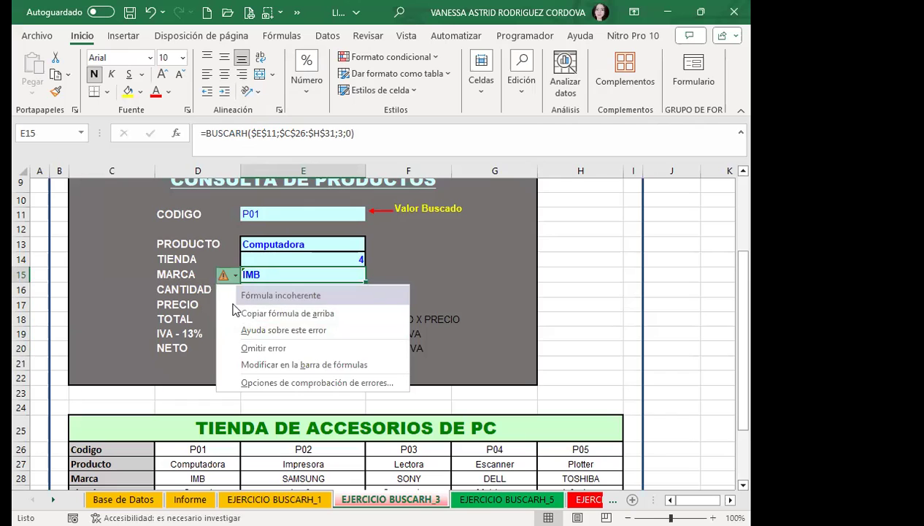
{"action": "left_click", "coordinate": [263, 348]}
{"action": "left_click", "coordinate": [397, 260]}
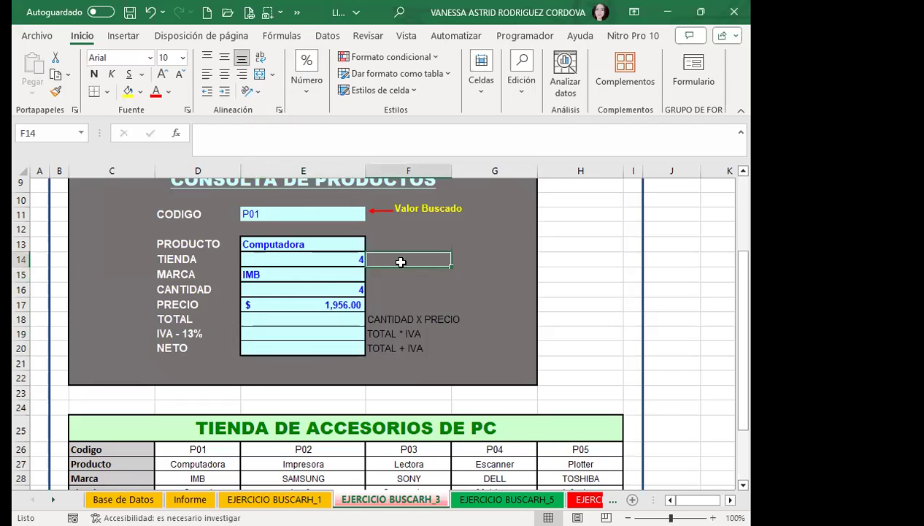
{"action": "left_click", "coordinate": [289, 273]}
{"action": "scroll", "coordinate": [155, 349], "scroll_direction": "down", "scroll_amount": 2}
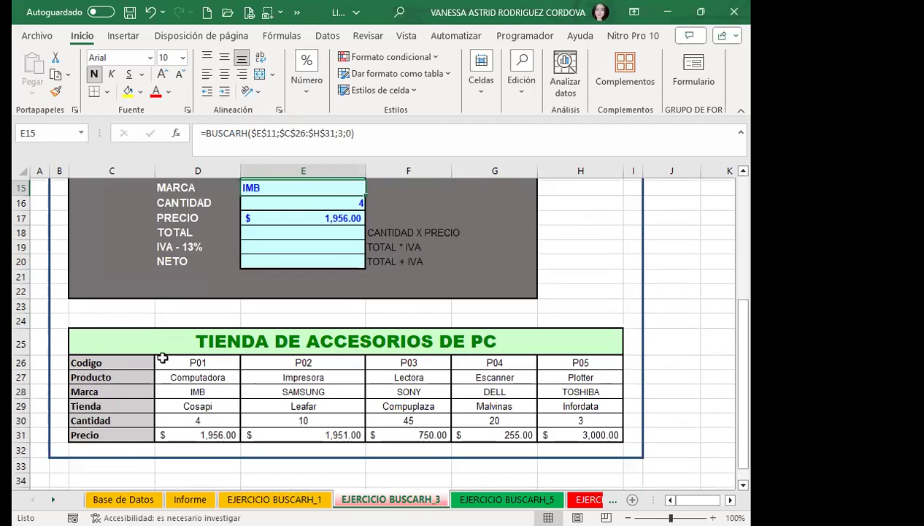
Review the PRODUCTO, MARCA, CANTIDAD and PRECIO lookup formulas to compare their row indices.
{"action": "left_click", "coordinate": [219, 377]}
{"action": "left_click", "coordinate": [211, 391]}
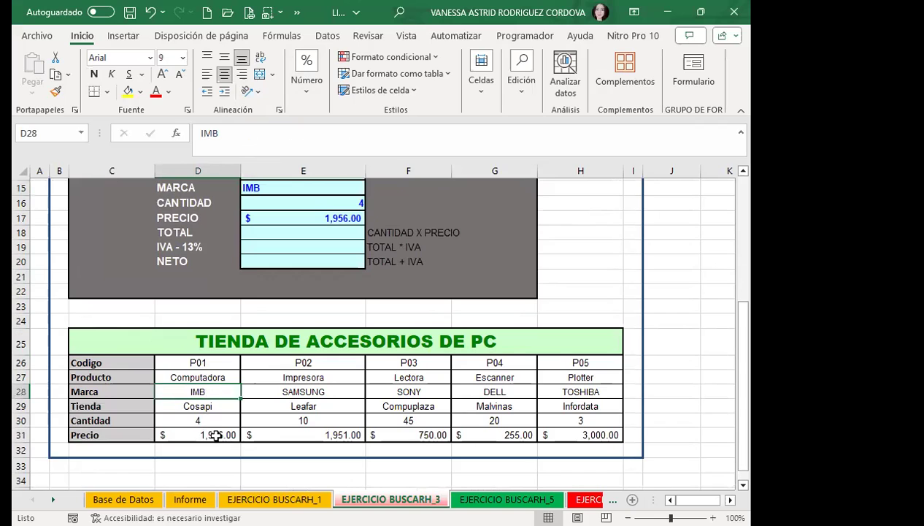
{"action": "scroll", "coordinate": [221, 354], "scroll_direction": "up", "scroll_amount": 2}
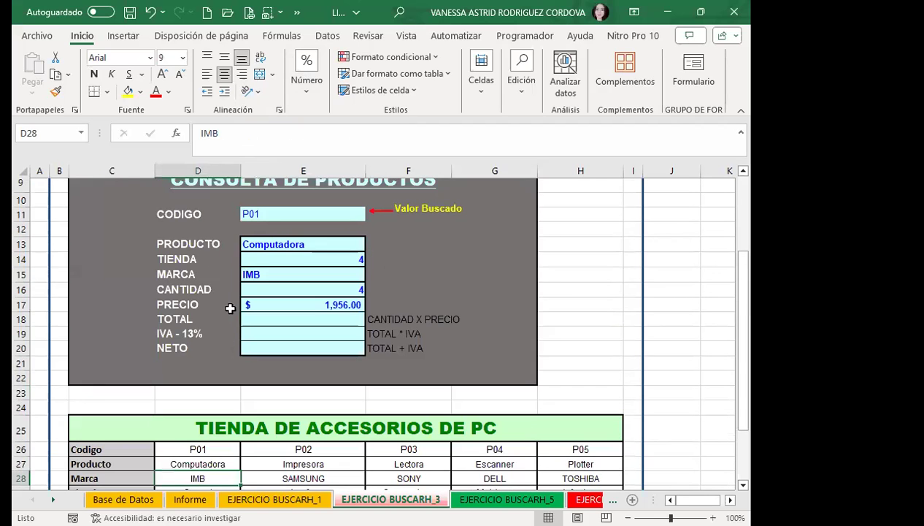
{"action": "left_click", "coordinate": [266, 289]}
{"action": "left_click", "coordinate": [263, 305]}
{"action": "left_click", "coordinate": [243, 272]}
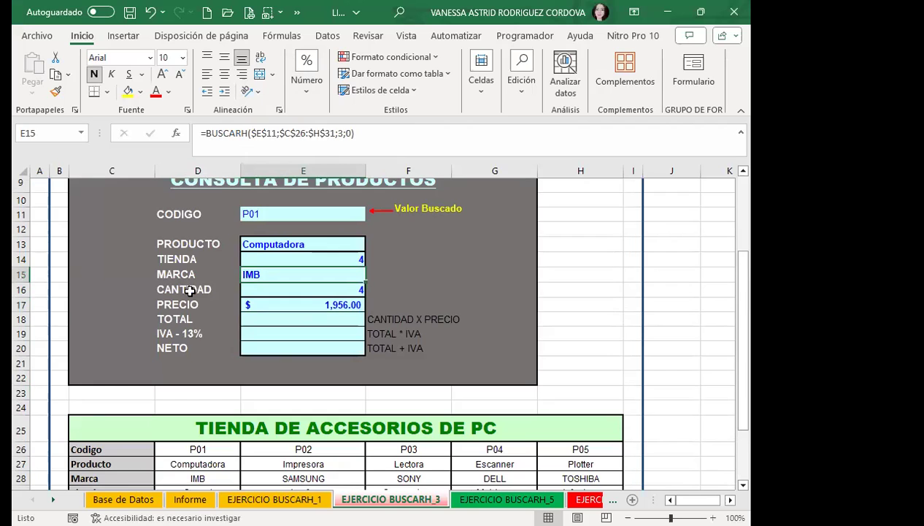
{"action": "scroll", "coordinate": [166, 384], "scroll_direction": "down", "scroll_amount": 2}
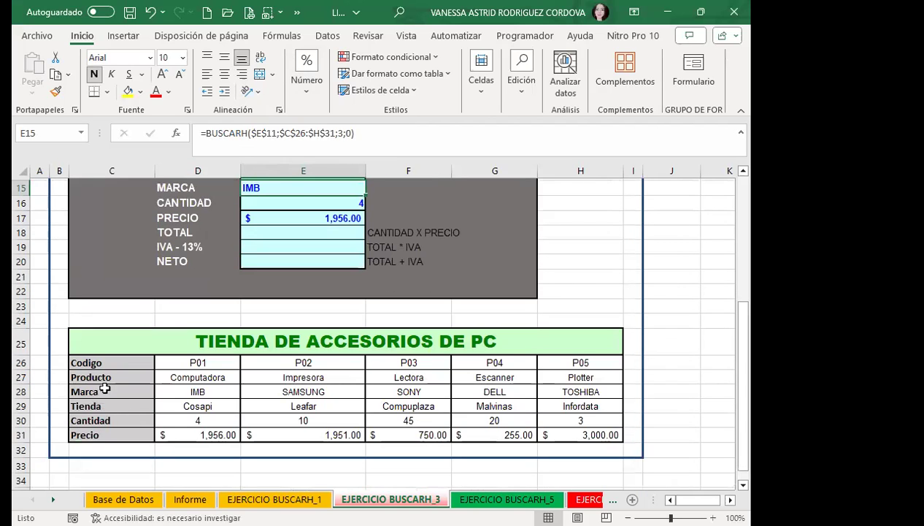
{"action": "scroll", "coordinate": [215, 258], "scroll_direction": "up", "scroll_amount": 3}
{"action": "scroll", "coordinate": [226, 304], "scroll_direction": "down", "scroll_amount": 3}
{"action": "scroll", "coordinate": [249, 343], "scroll_direction": "up", "scroll_amount": 2}
{"action": "left_click", "coordinate": [259, 288]}
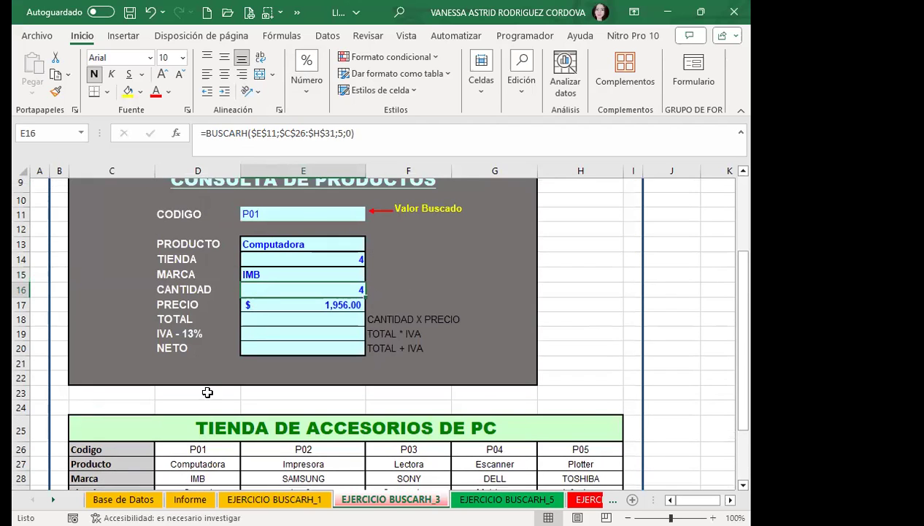
{"action": "scroll", "coordinate": [207, 392], "scroll_direction": "down", "scroll_amount": 1}
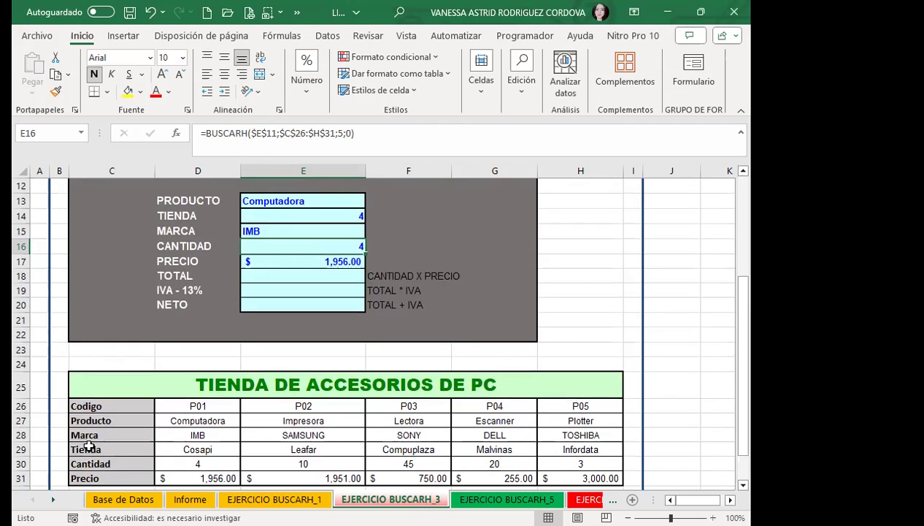
{"action": "scroll", "coordinate": [241, 330], "scroll_direction": "up", "scroll_amount": 1}
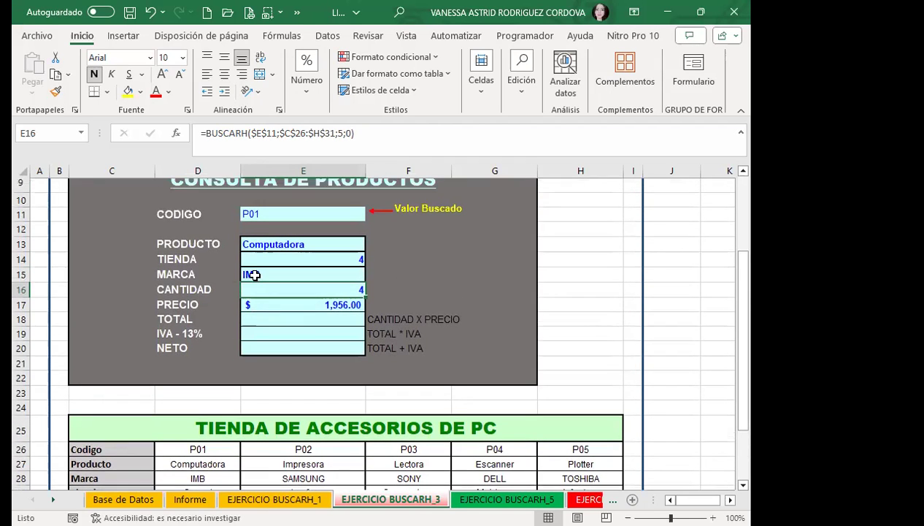
Change the TIENDA formula's BUSCARH row index from 5 to 4 so it shows Cosapi.
{"action": "left_click", "coordinate": [257, 256]}
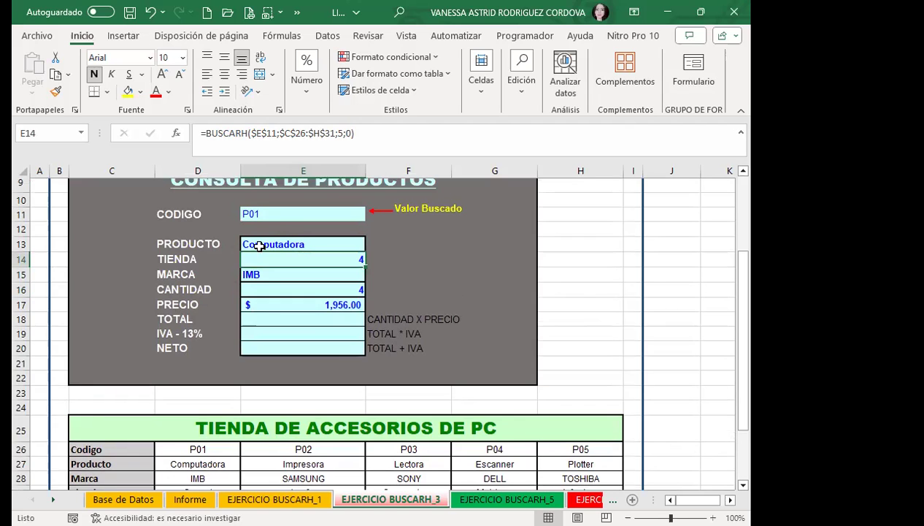
{"action": "left_click", "coordinate": [259, 244]}
{"action": "scroll", "coordinate": [257, 244], "scroll_direction": "down", "scroll_amount": 2}
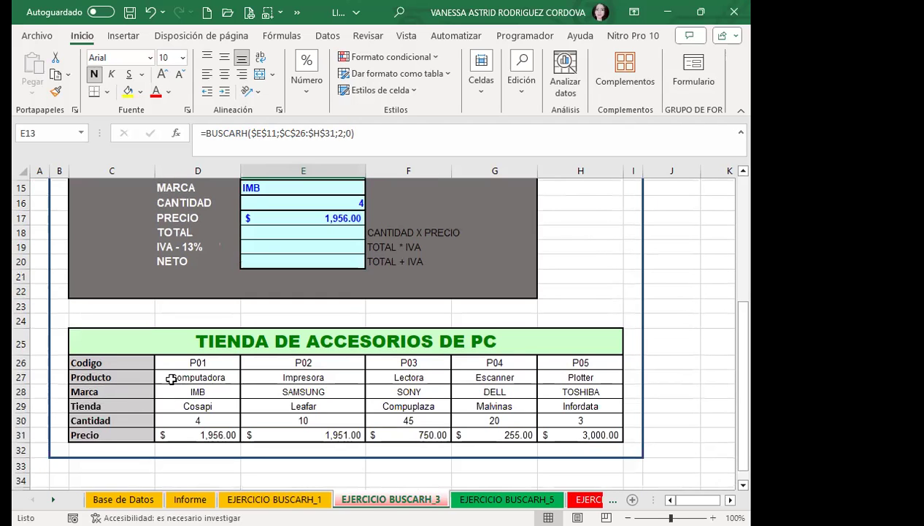
{"action": "scroll", "coordinate": [133, 372], "scroll_direction": "up", "scroll_amount": 2}
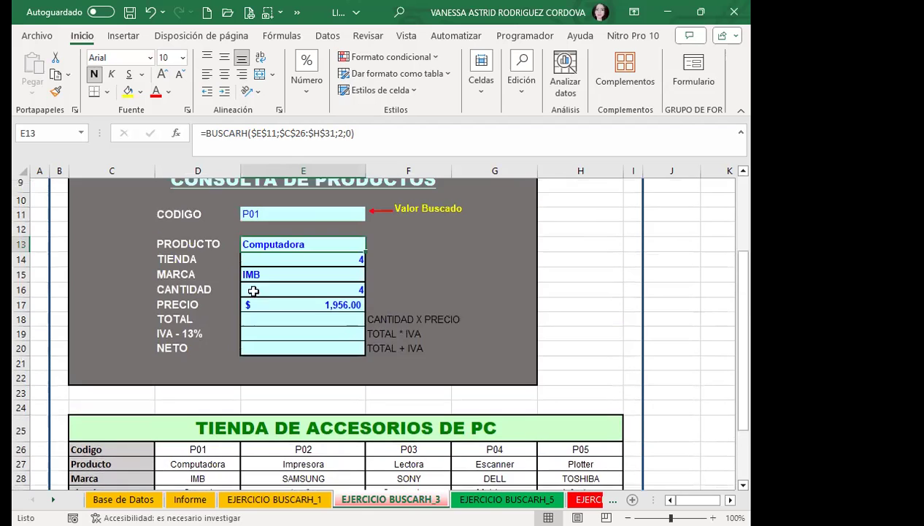
{"action": "left_click", "coordinate": [272, 259]}
{"action": "scroll", "coordinate": [119, 454], "scroll_direction": "down", "scroll_amount": 1}
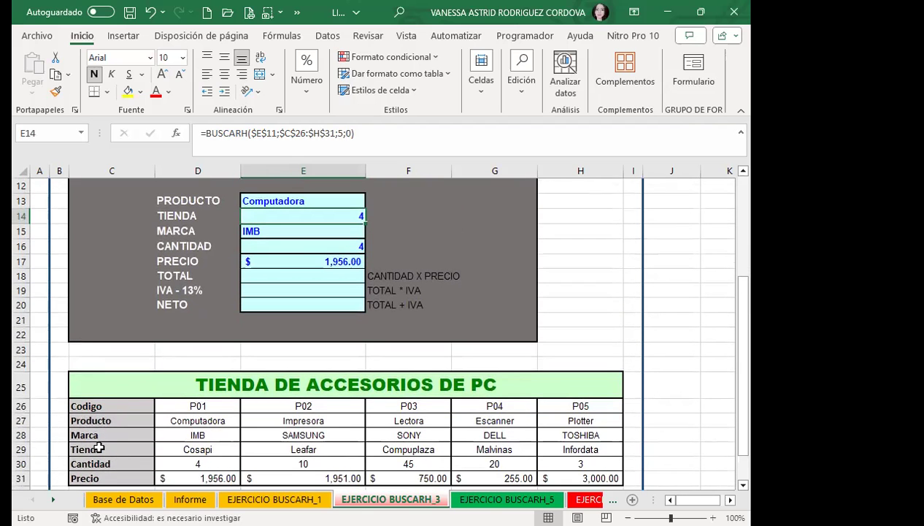
{"action": "left_click", "coordinate": [337, 133]}
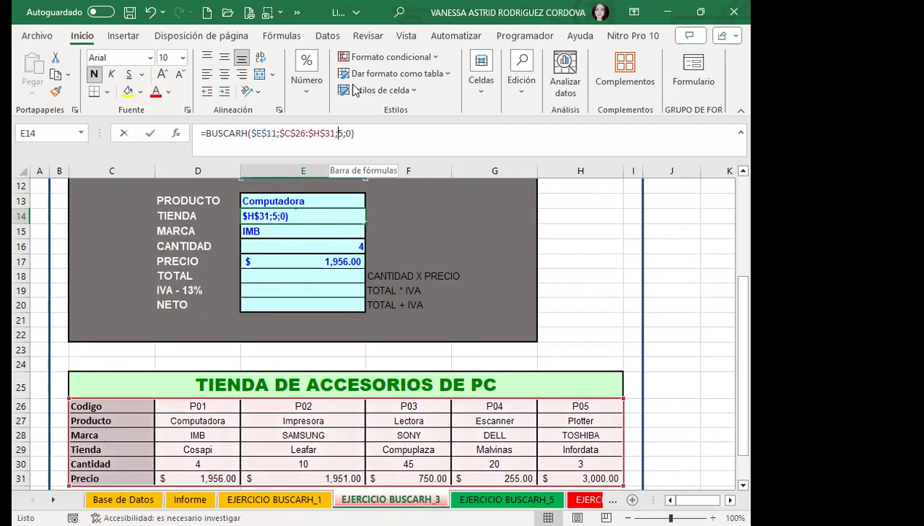
{"action": "key", "text": "Delete"}
{"action": "type", "text": "4"}
{"action": "key", "text": "Return"}
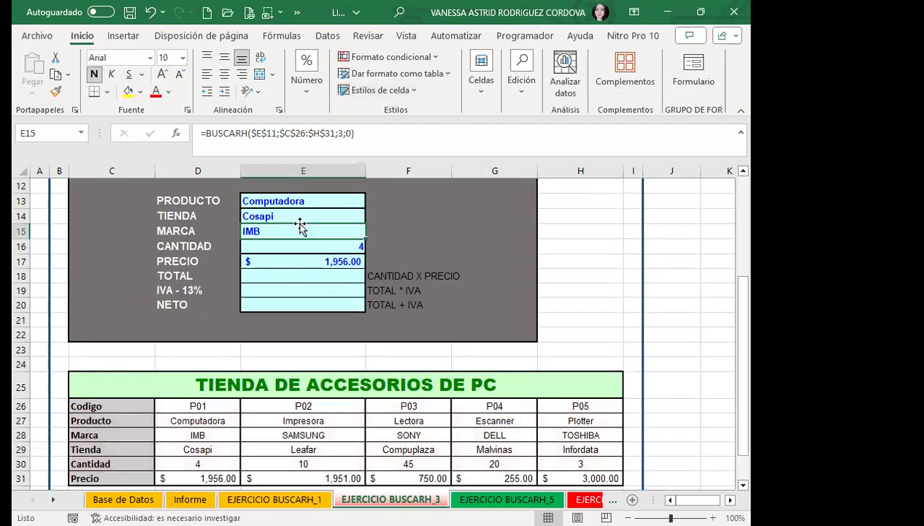
Recheck the PRECIO lookup formula after the TIENDA fix.
{"action": "scroll", "coordinate": [217, 310], "scroll_direction": "up", "scroll_amount": 1}
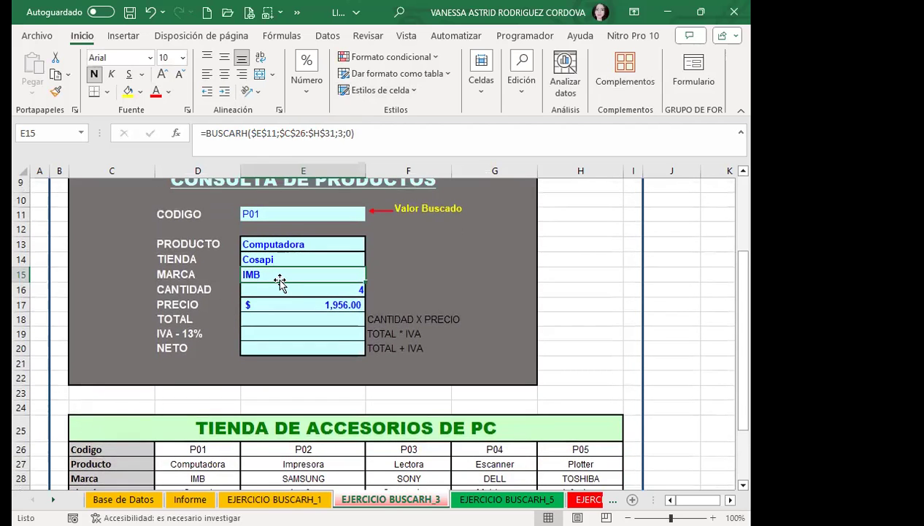
{"action": "scroll", "coordinate": [94, 429], "scroll_direction": "down", "scroll_amount": 2}
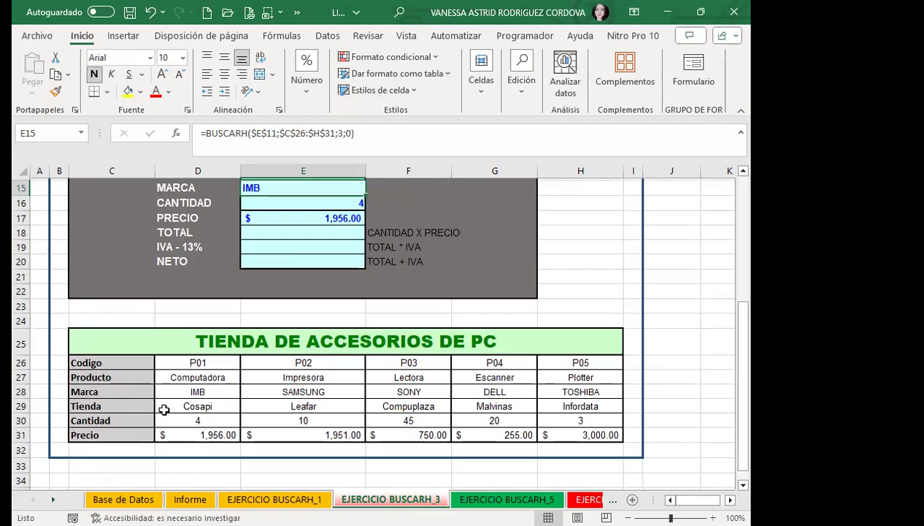
{"action": "scroll", "coordinate": [248, 333], "scroll_direction": "up", "scroll_amount": 2}
{"action": "left_click", "coordinate": [271, 305]}
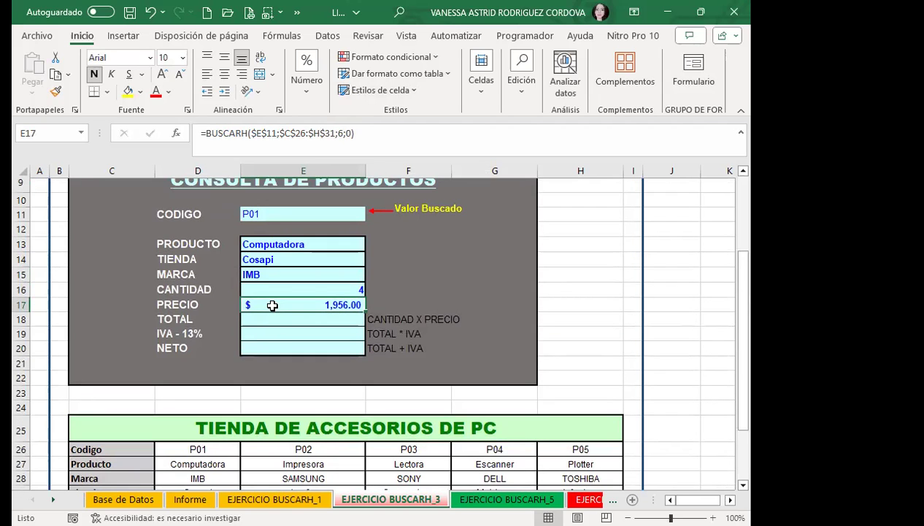
Try product codes P02, P04, P05 and back to P01 from the CODIGO dropdown.
{"action": "left_click", "coordinate": [295, 241]}
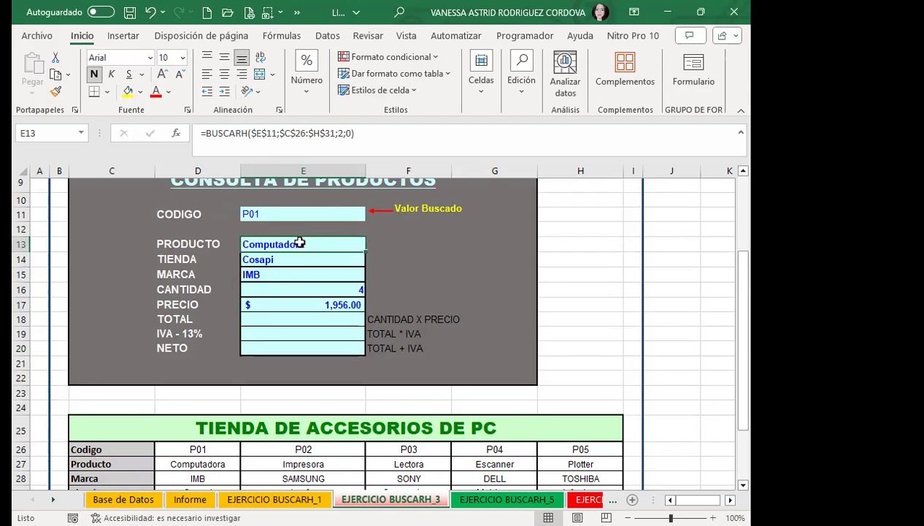
{"action": "left_click", "coordinate": [337, 213]}
{"action": "left_click", "coordinate": [372, 214]}
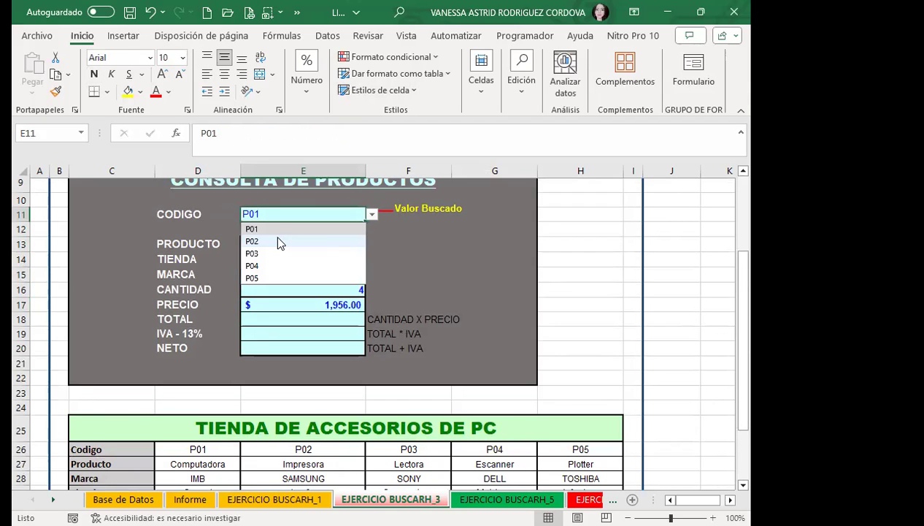
{"action": "left_click", "coordinate": [328, 237]}
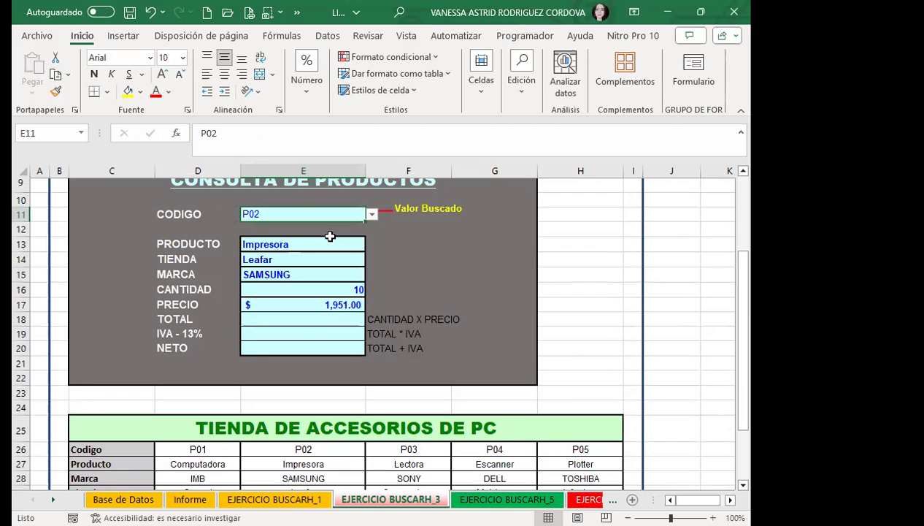
{"action": "left_click", "coordinate": [371, 214]}
{"action": "left_click", "coordinate": [270, 261]}
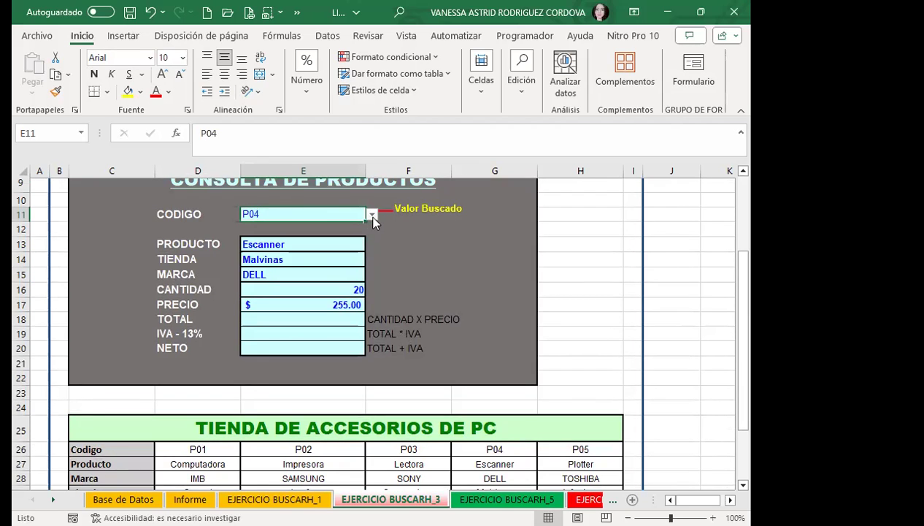
{"action": "left_click", "coordinate": [371, 215]}
{"action": "left_click", "coordinate": [260, 274]}
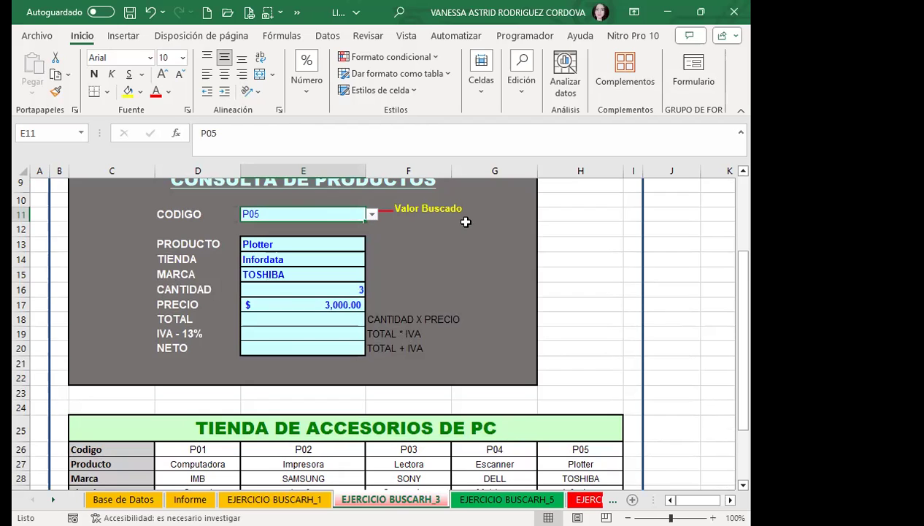
{"action": "left_click", "coordinate": [371, 214]}
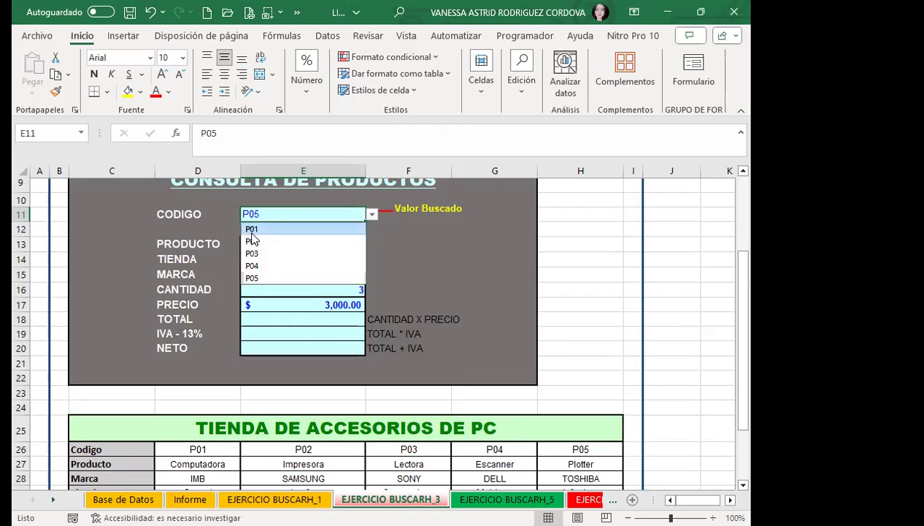
{"action": "left_click", "coordinate": [252, 231]}
Switch CODIGO to P05, then P03 to show Lectora, Compuplaza, SONY, 45 and $750.00.
{"action": "left_click", "coordinate": [266, 319]}
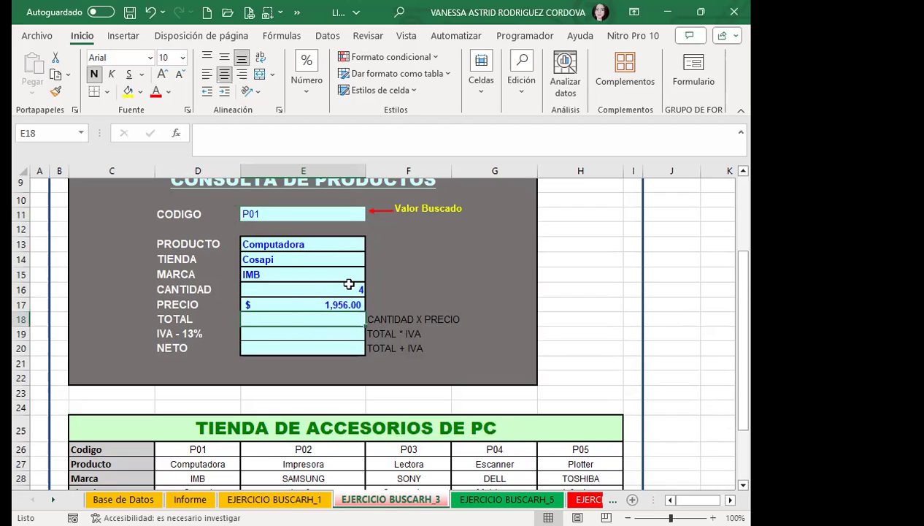
{"action": "left_click", "coordinate": [343, 213]}
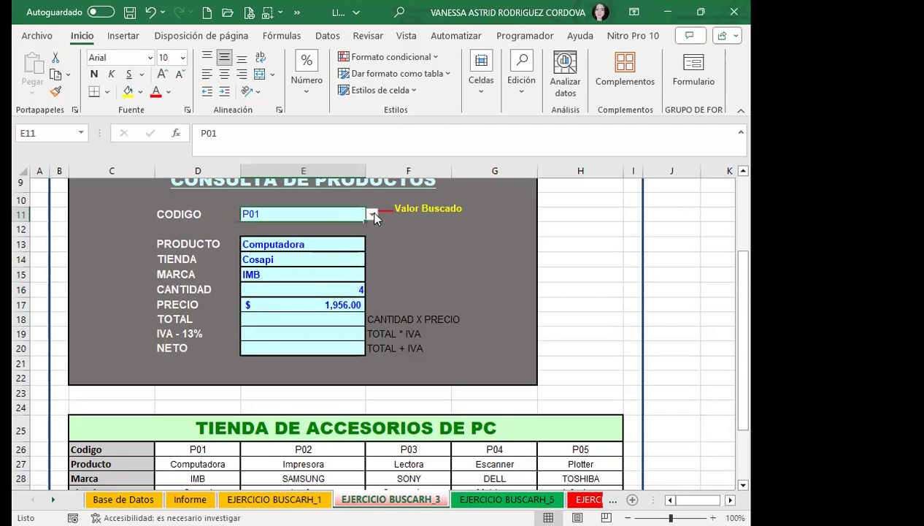
{"action": "left_click", "coordinate": [372, 215]}
{"action": "left_click", "coordinate": [259, 275]}
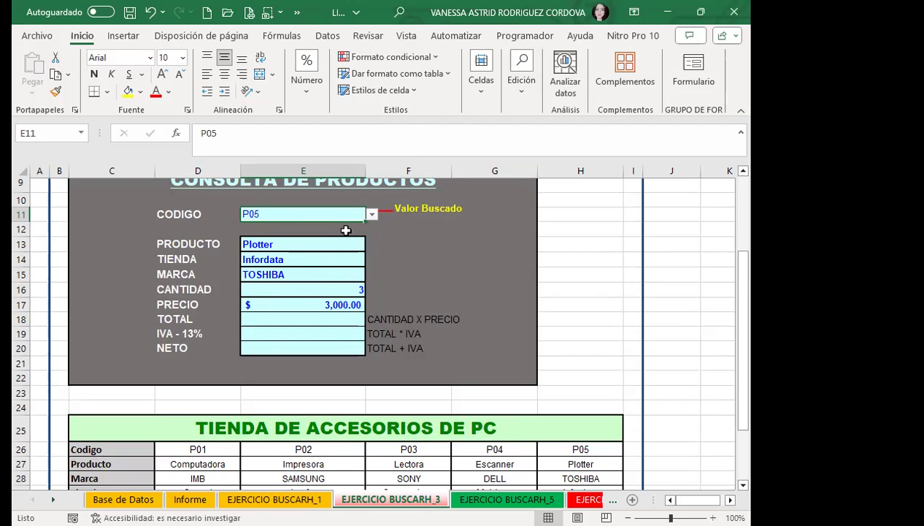
{"action": "left_click", "coordinate": [372, 214]}
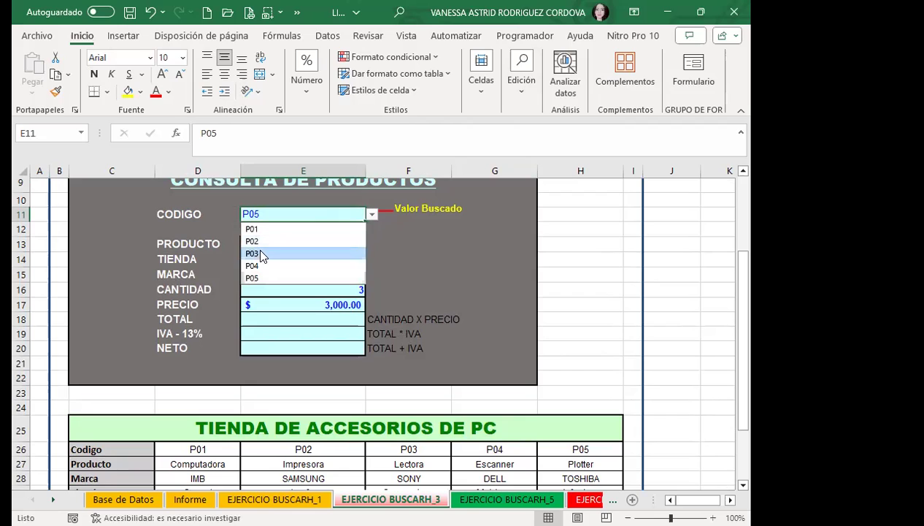
{"action": "left_click", "coordinate": [259, 252]}
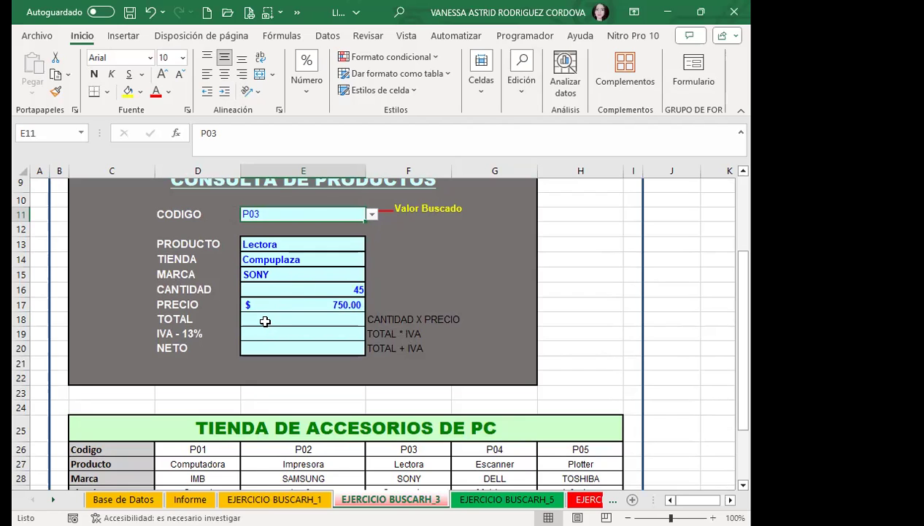
{"action": "left_click", "coordinate": [265, 321]}
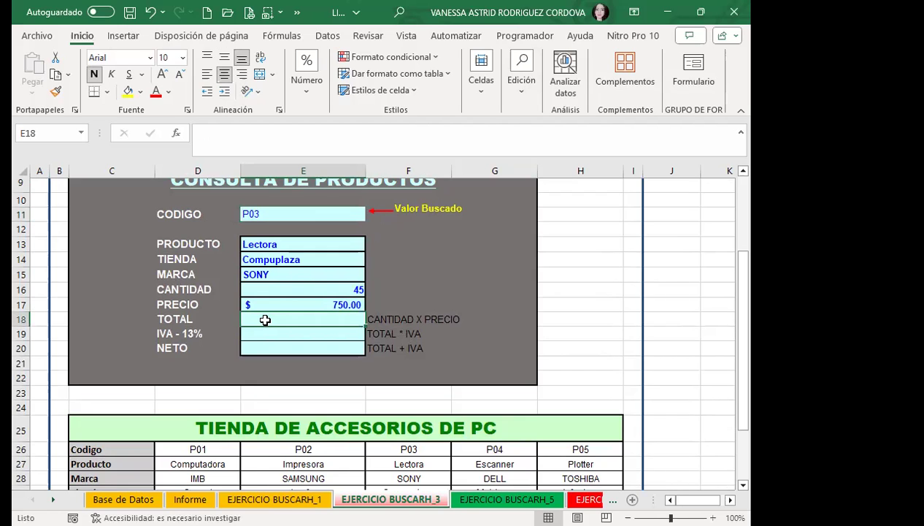
Set TOTAL in E18 to CANTIDAD times PRECIO (=E16*E17).
{"action": "type", "text": "="}
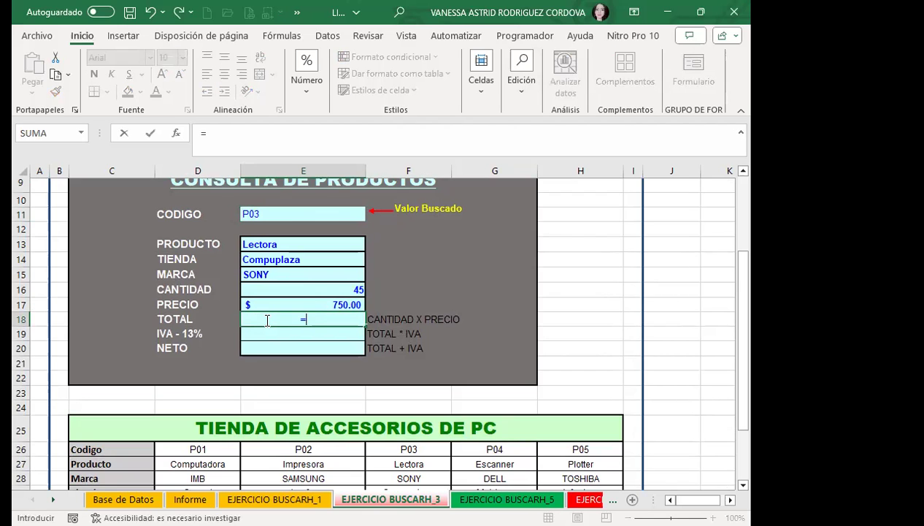
{"action": "left_click", "coordinate": [314, 290]}
{"action": "type", "text": "*"}
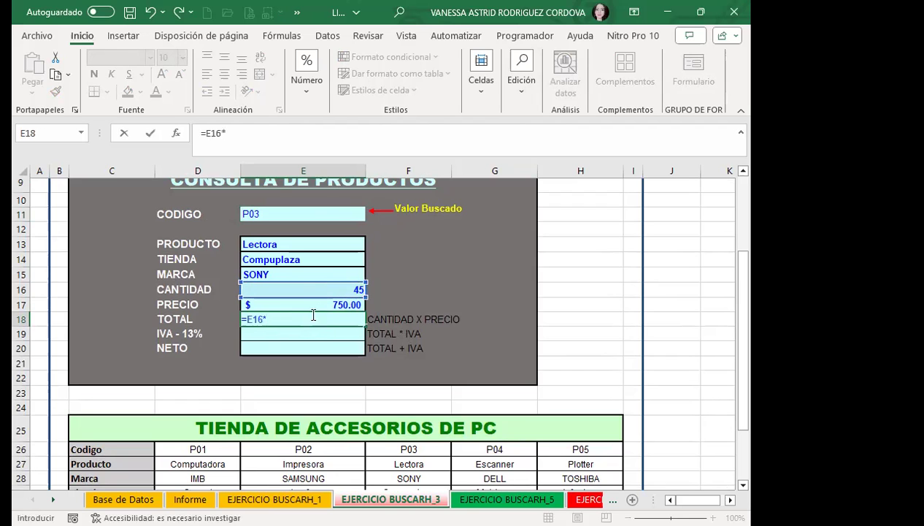
{"action": "left_click", "coordinate": [307, 305]}
{"action": "key", "text": "Return"}
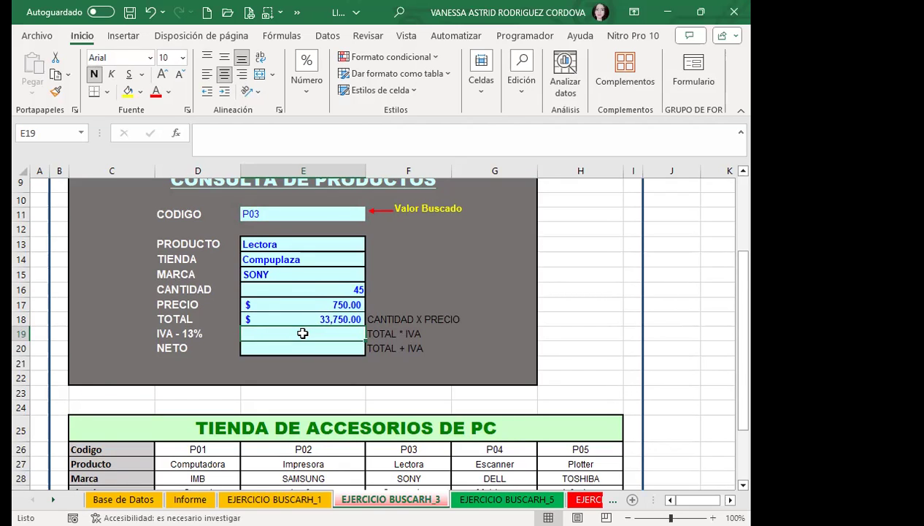
Set IVA in E19 to 13% of the total (=E18*13%).
{"action": "type", "text": "="}
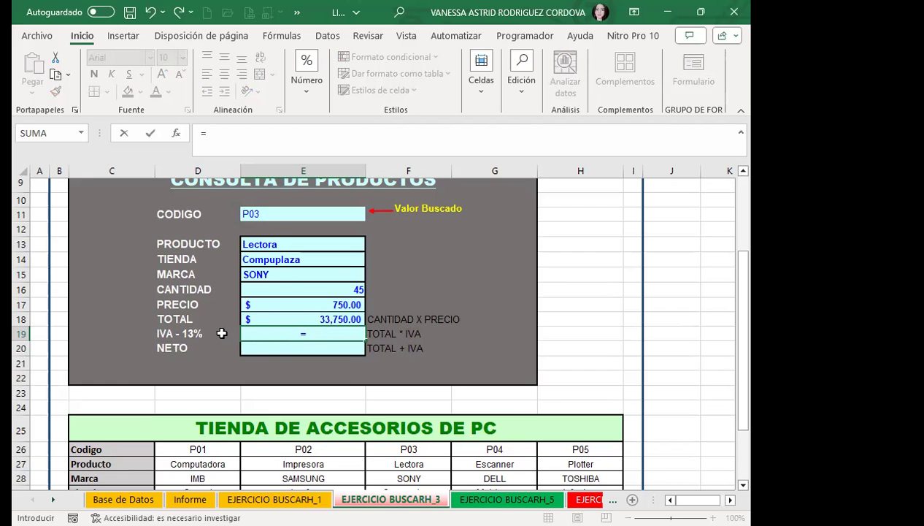
{"action": "left_click", "coordinate": [284, 314]}
{"action": "type", "text": "*13"}
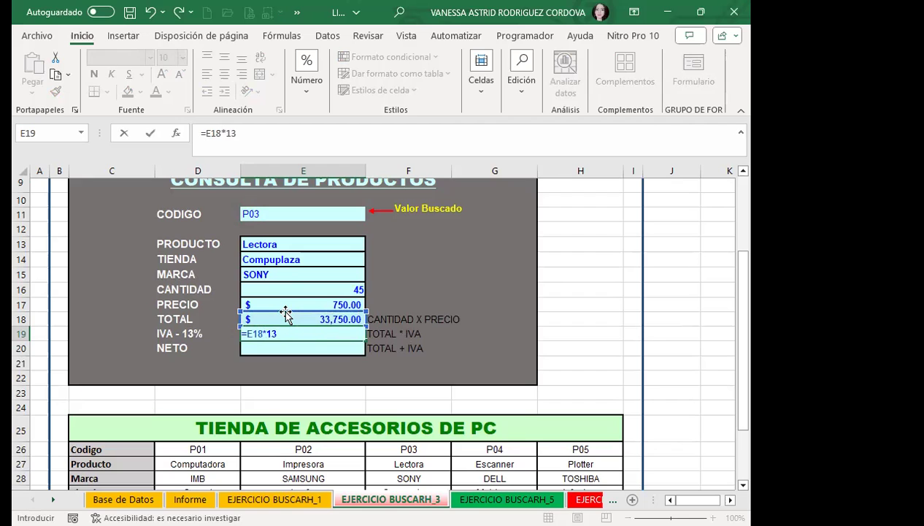
{"action": "type", "text": "%"}
{"action": "key", "text": "Return"}
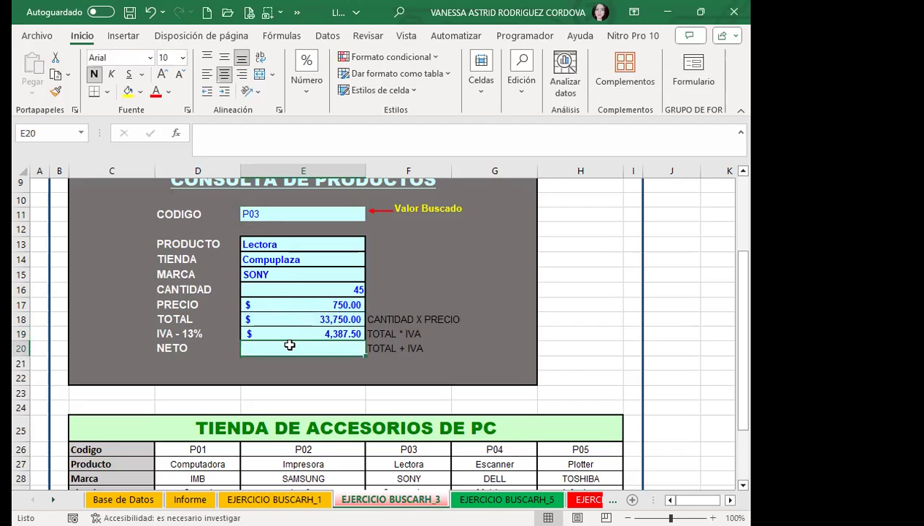
Set NETO in E20 to total plus IVA (=E18+E19) and verify it.
{"action": "type", "text": "="}
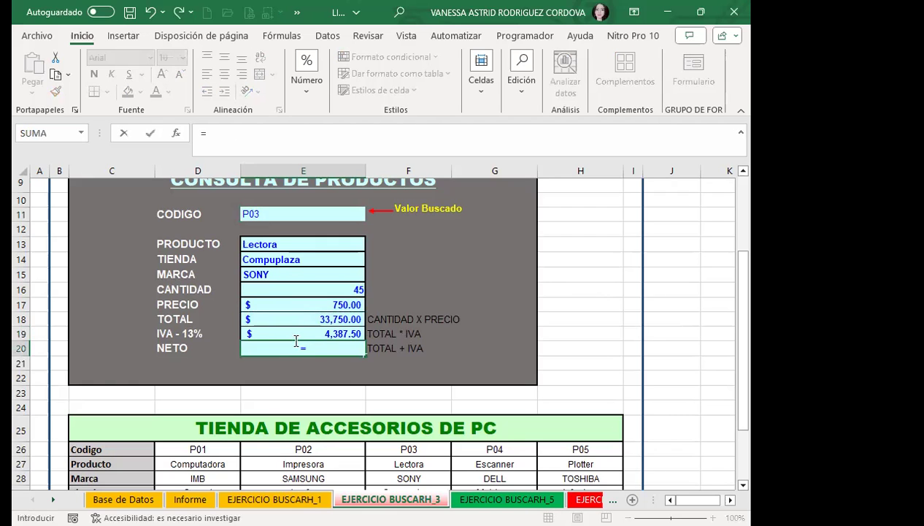
{"action": "left_click", "coordinate": [280, 322]}
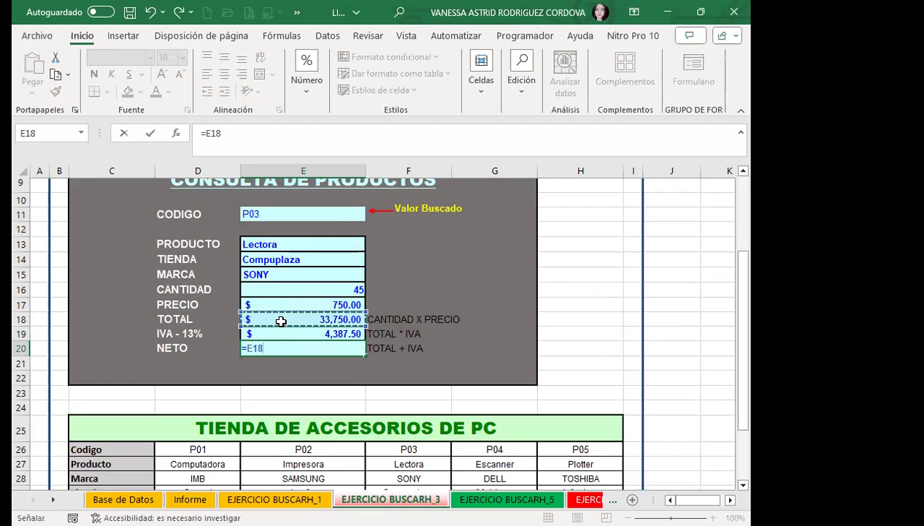
{"action": "type", "text": "+"}
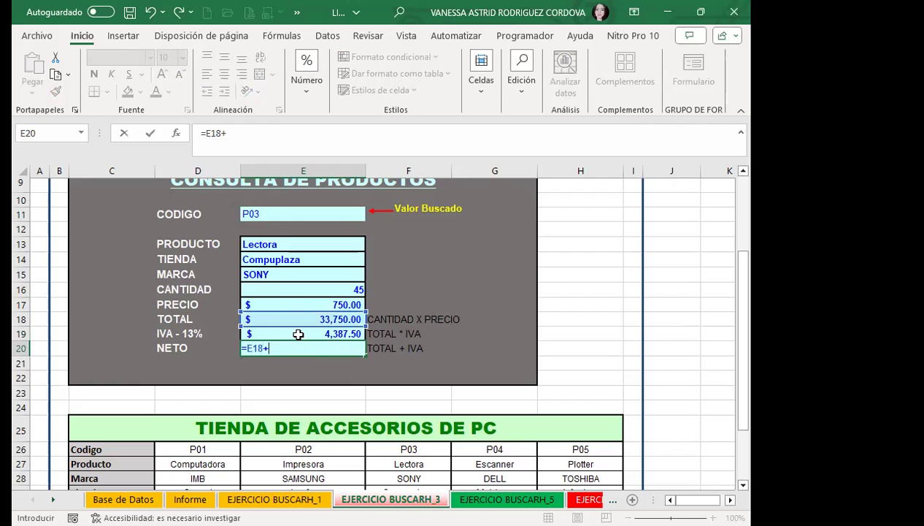
{"action": "left_click", "coordinate": [298, 332]}
{"action": "key", "text": "Return"}
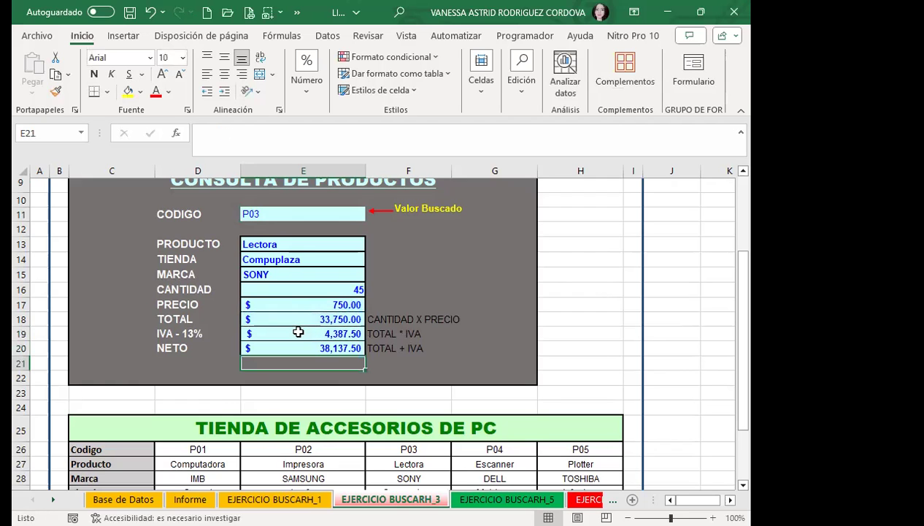
{"action": "left_click", "coordinate": [266, 349]}
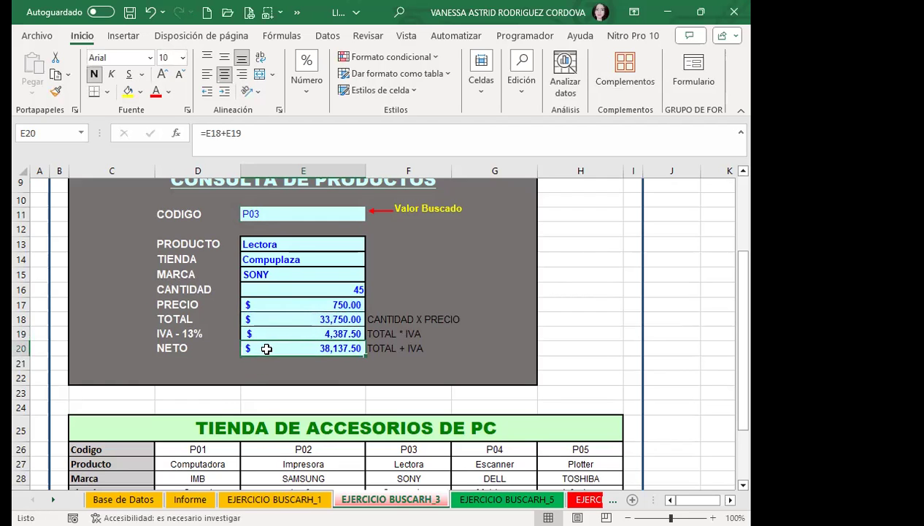
{"action": "left_click", "coordinate": [311, 209]}
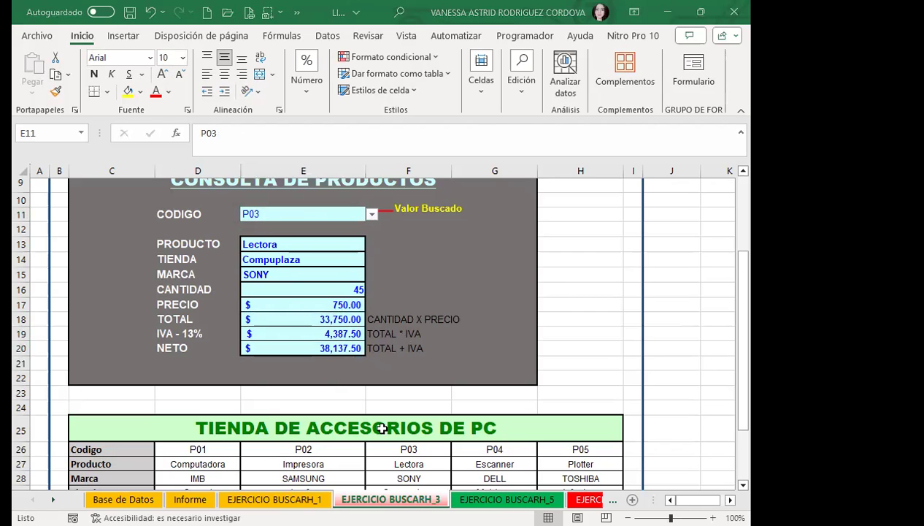
{"action": "left_click", "coordinate": [256, 260]}
{"action": "scroll", "coordinate": [198, 387], "scroll_direction": "down", "scroll_amount": 1}
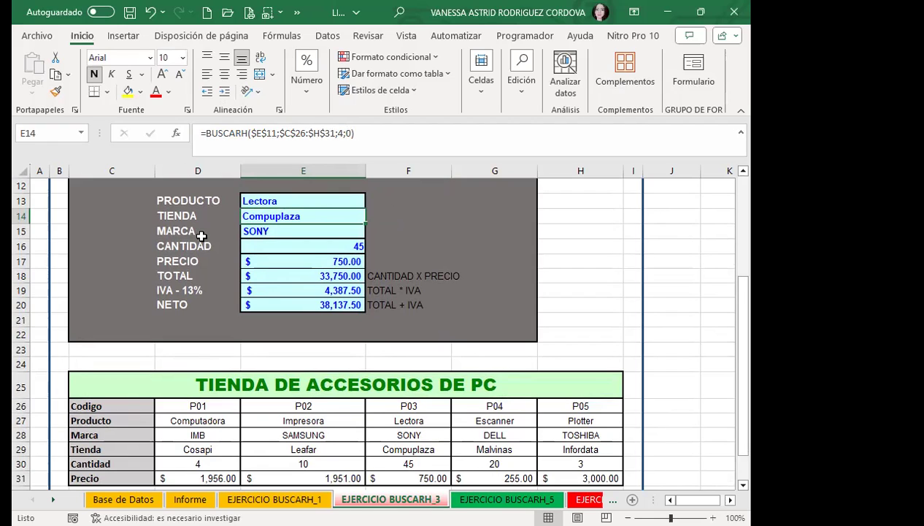
{"action": "left_click", "coordinate": [284, 200]}
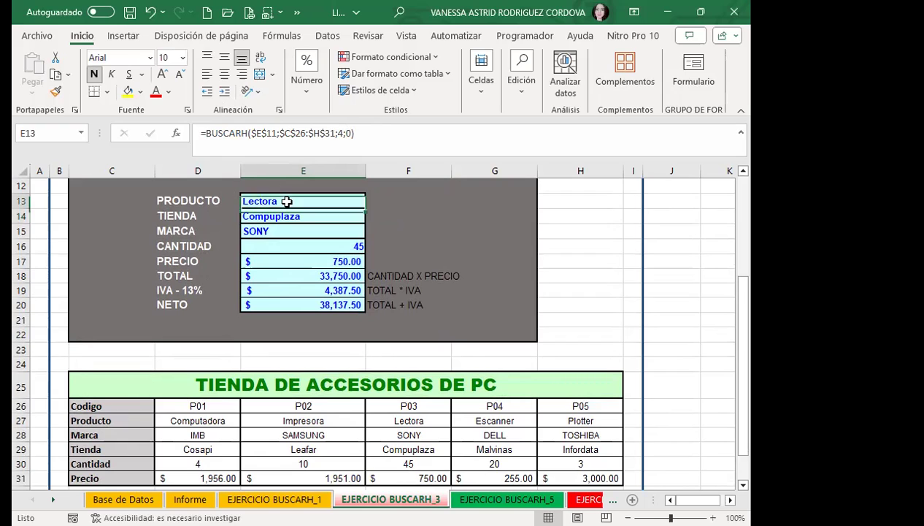
{"action": "left_click", "coordinate": [289, 215]}
{"action": "left_click", "coordinate": [274, 228]}
{"action": "left_click", "coordinate": [283, 217]}
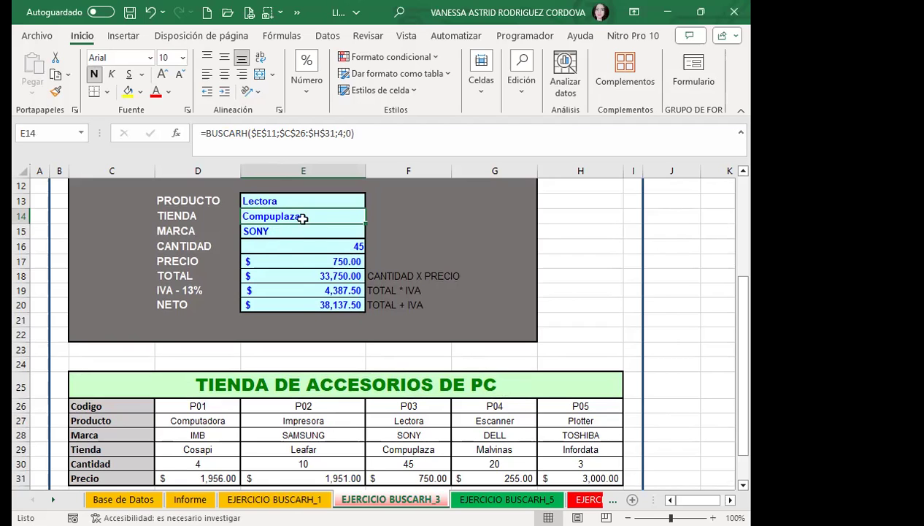
{"action": "scroll", "coordinate": [300, 218], "scroll_direction": "up", "scroll_amount": 1}
Cycle the product code through P01, P03 and P05 from the E11 dropdown.
{"action": "left_click", "coordinate": [307, 212]}
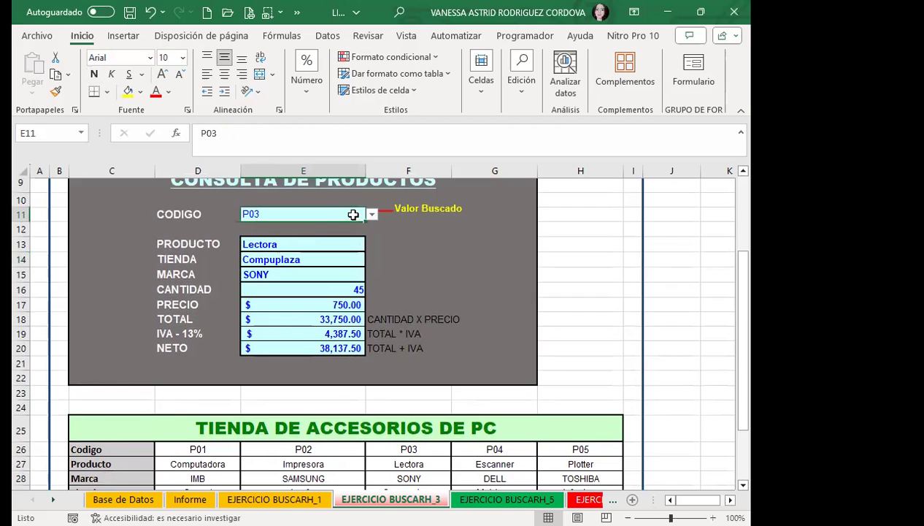
{"action": "left_click", "coordinate": [372, 214]}
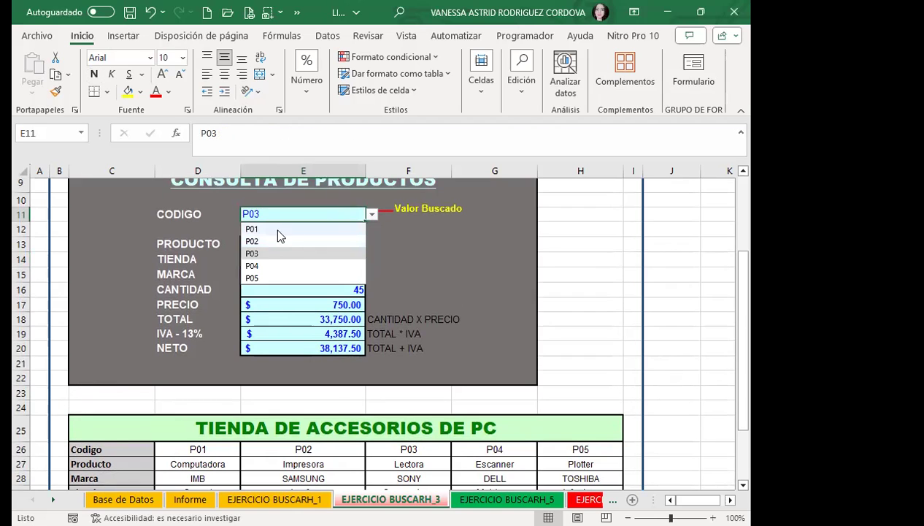
{"action": "left_click", "coordinate": [266, 229]}
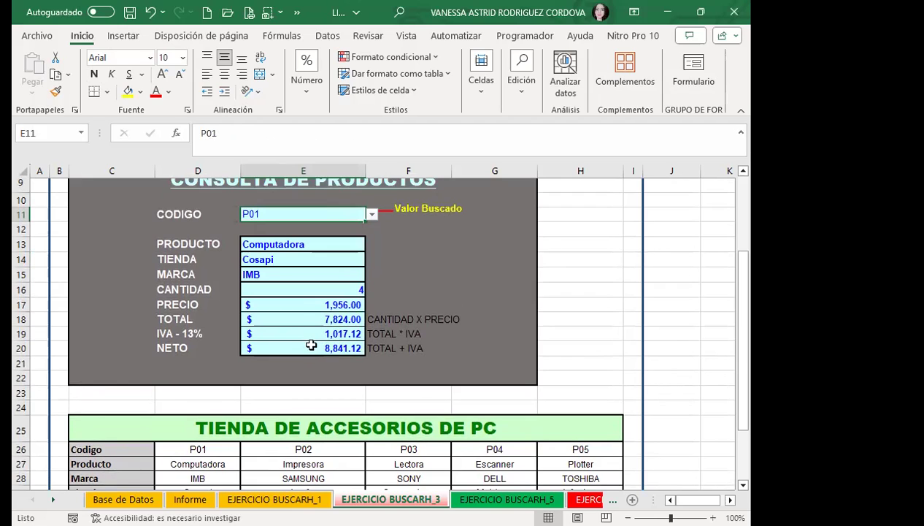
{"action": "key", "text": "alt+Down"}
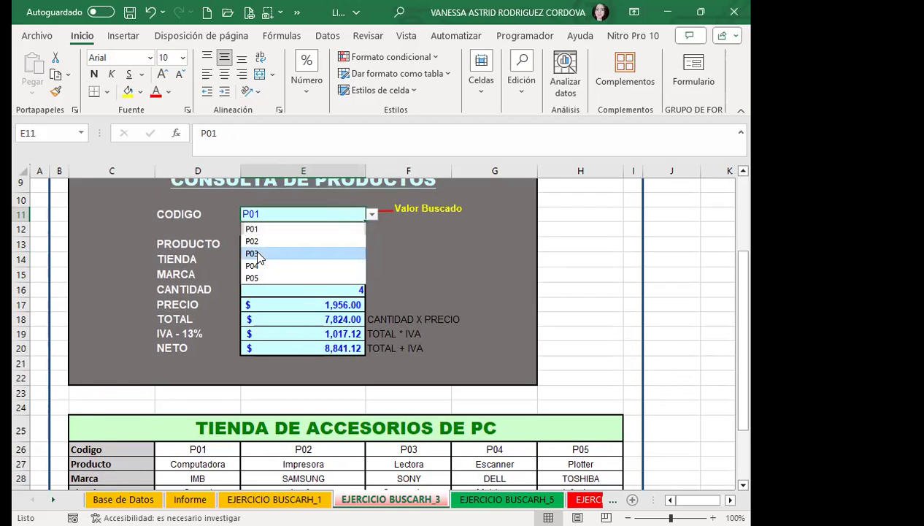
{"action": "left_click", "coordinate": [258, 254]}
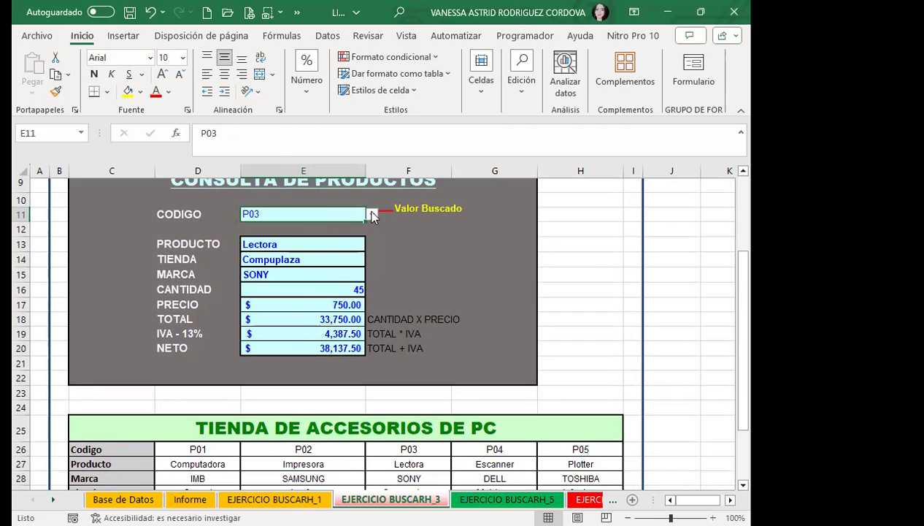
{"action": "left_click", "coordinate": [372, 214]}
{"action": "left_click", "coordinate": [248, 277]}
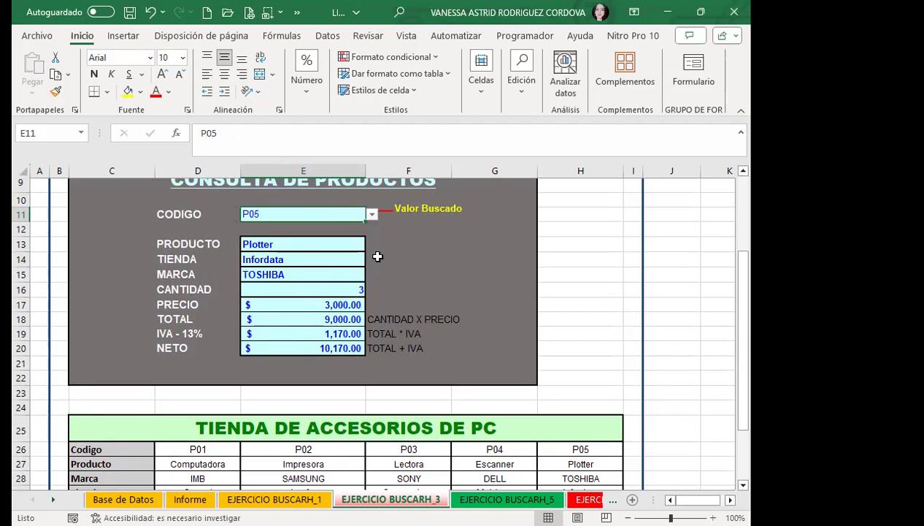
Review each formula from PRODUCTO through TOTAL, IVA and NETO.
{"action": "left_click", "coordinate": [299, 248]}
{"action": "left_click", "coordinate": [292, 260]}
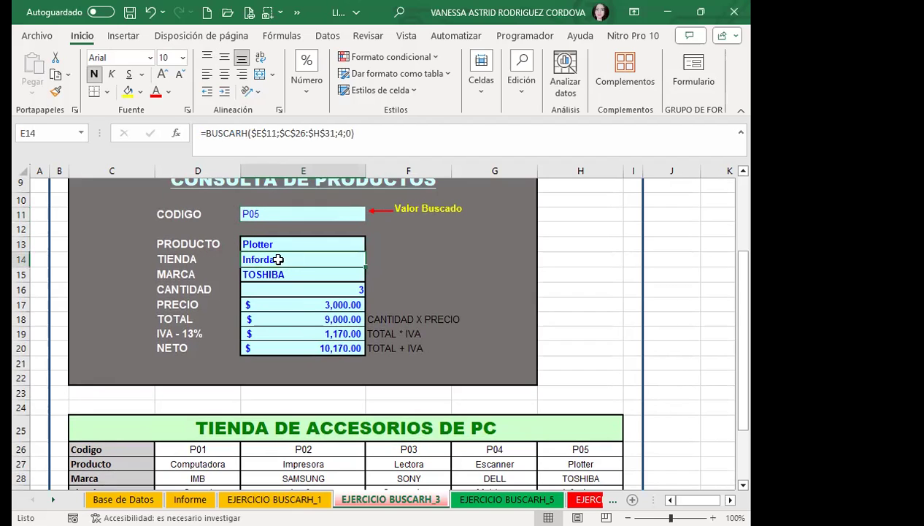
{"action": "left_click", "coordinate": [289, 277]}
{"action": "left_click", "coordinate": [282, 291]}
{"action": "left_click", "coordinate": [293, 305]}
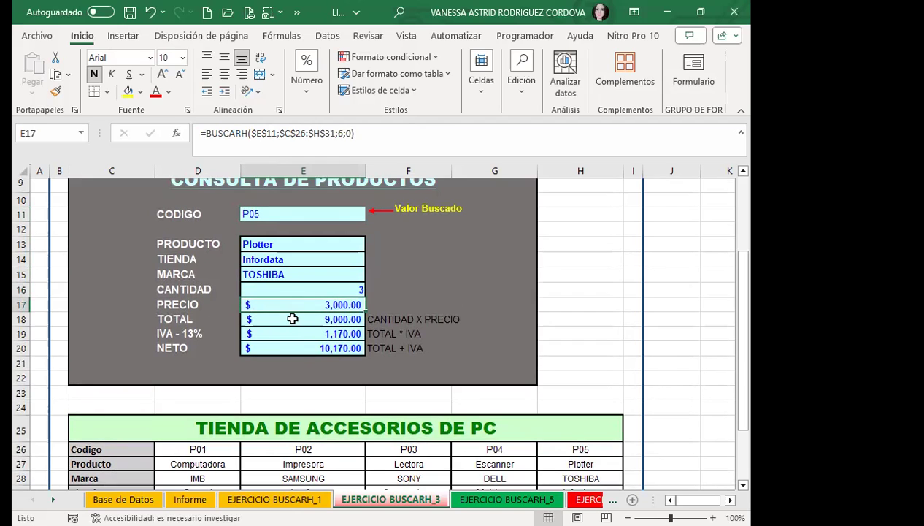
{"action": "left_click", "coordinate": [292, 319]}
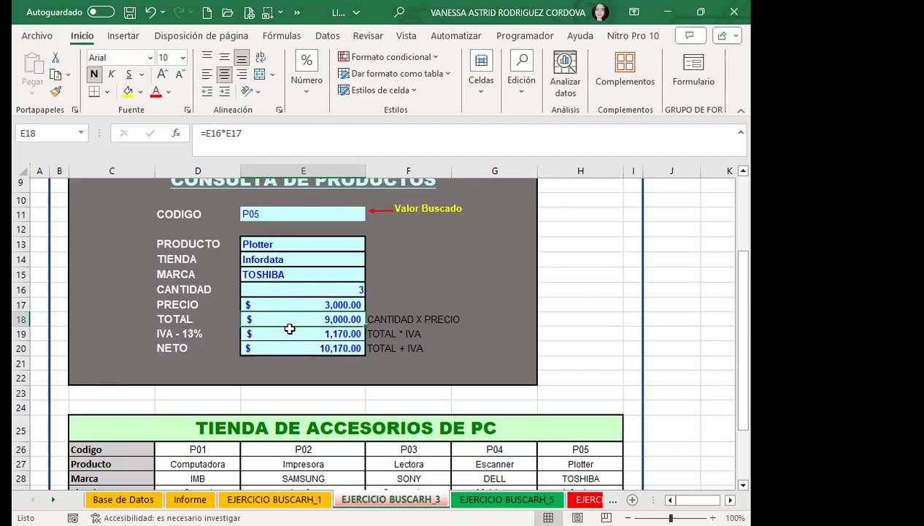
{"action": "left_click", "coordinate": [278, 334]}
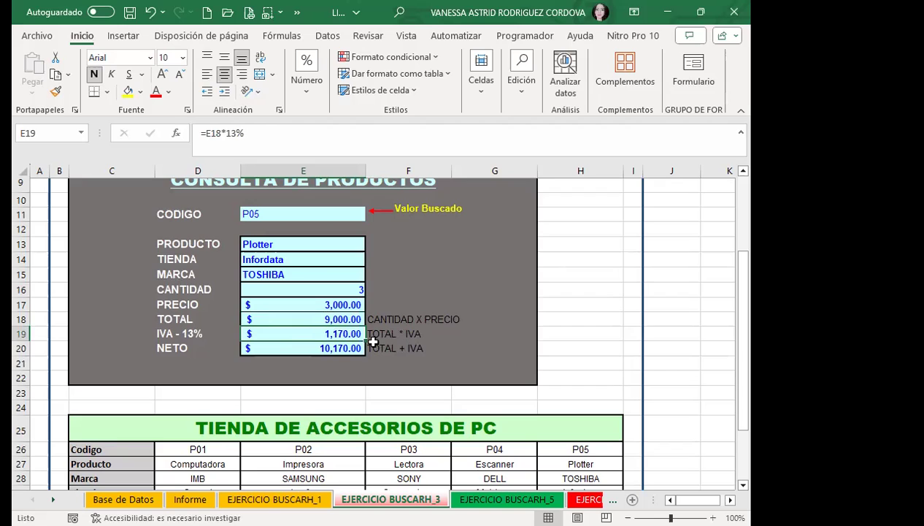
{"action": "left_click", "coordinate": [299, 349]}
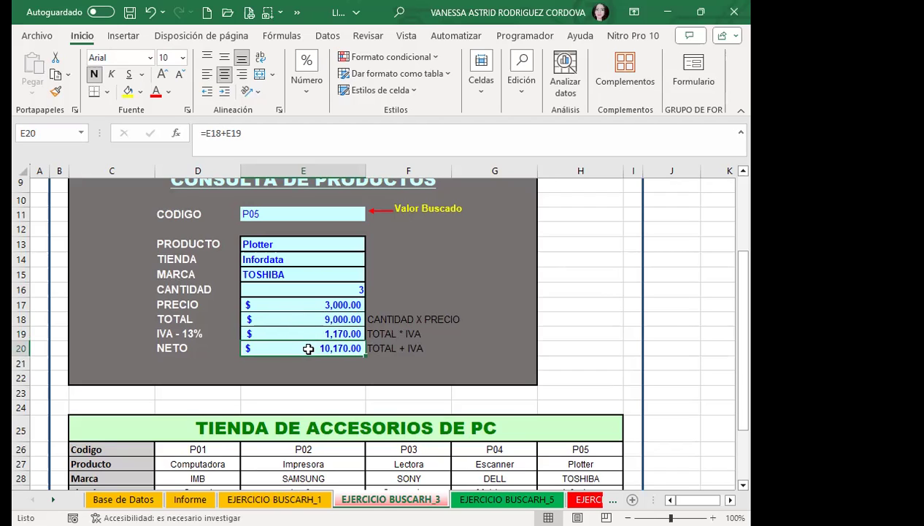
Pick P02 to show Impresora, Leafar, SAMSUNG, 10 units and NETO $22,046.30.
{"action": "left_click", "coordinate": [354, 216]}
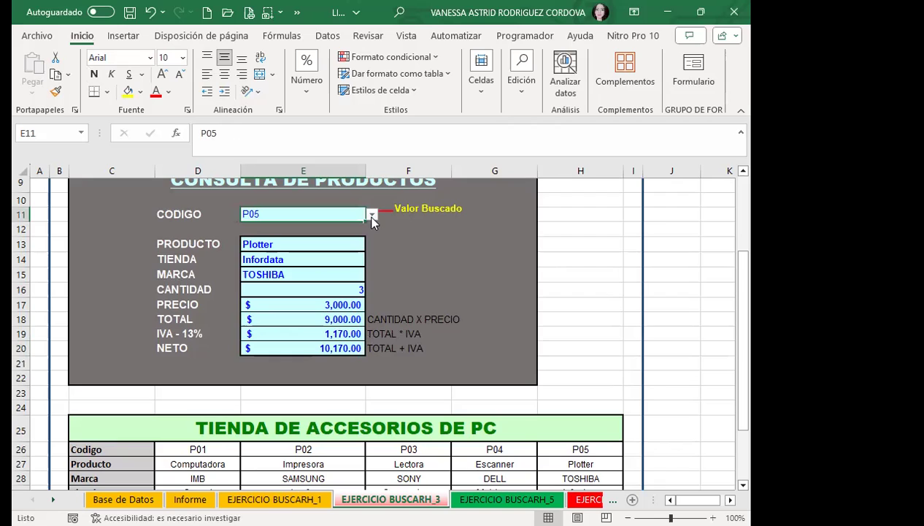
{"action": "left_click", "coordinate": [371, 216]}
{"action": "left_click", "coordinate": [275, 242]}
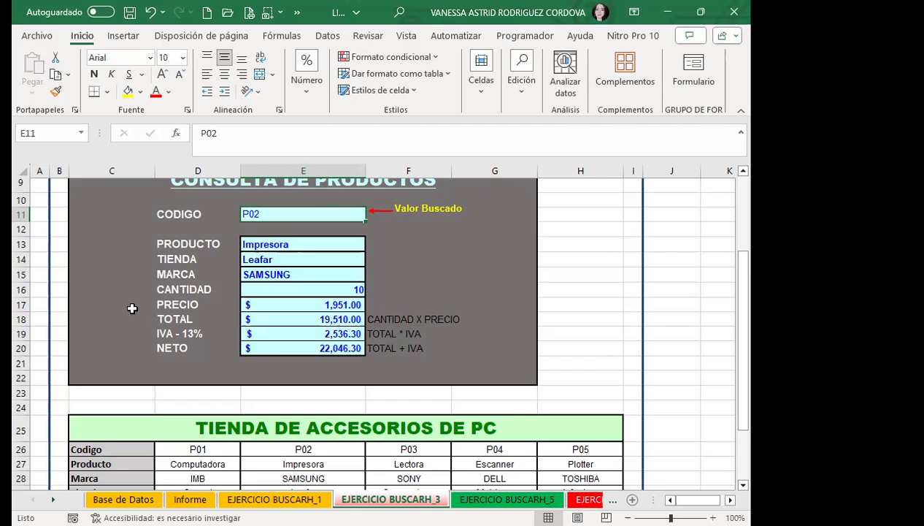
{"action": "scroll", "coordinate": [130, 305], "scroll_direction": "up", "scroll_amount": 2}
{"action": "scroll", "coordinate": [122, 305], "scroll_direction": "down", "scroll_amount": 1}
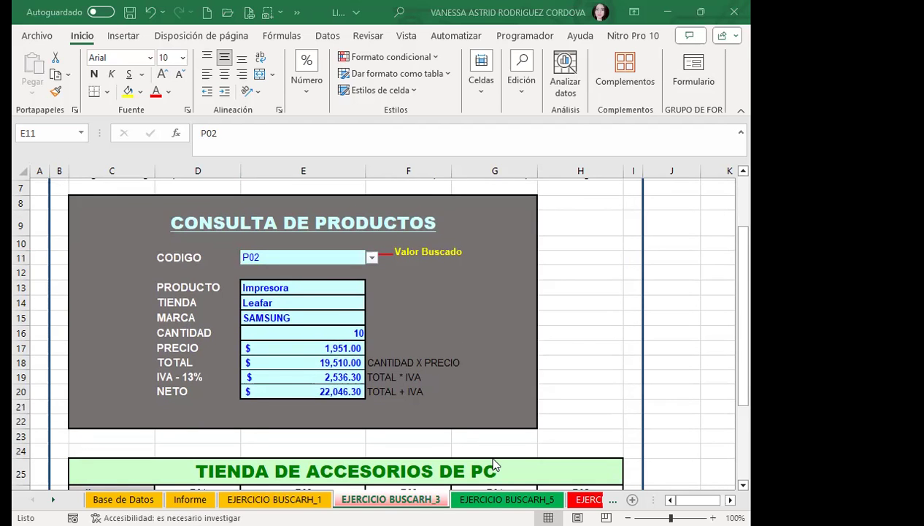
Browse the EJERCICIO BUSCARH_2 and BUSCARX sheets, then return to EJERCICIO BUSCARH_5.
{"action": "left_click", "coordinate": [489, 499]}
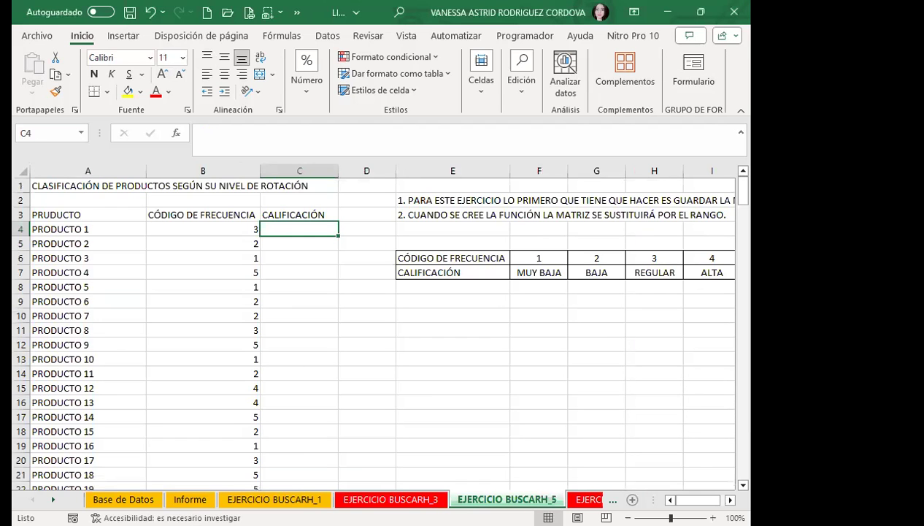
{"action": "left_click", "coordinate": [589, 499]}
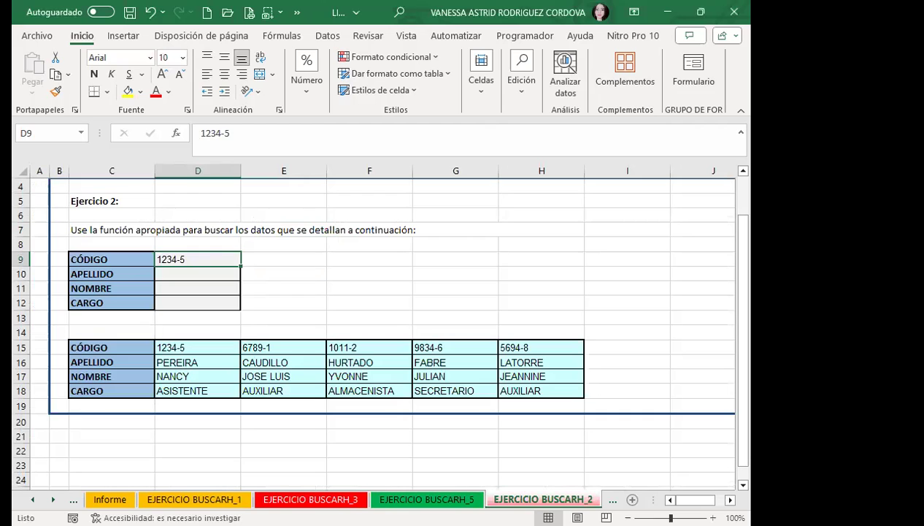
{"action": "left_click", "coordinate": [612, 499]}
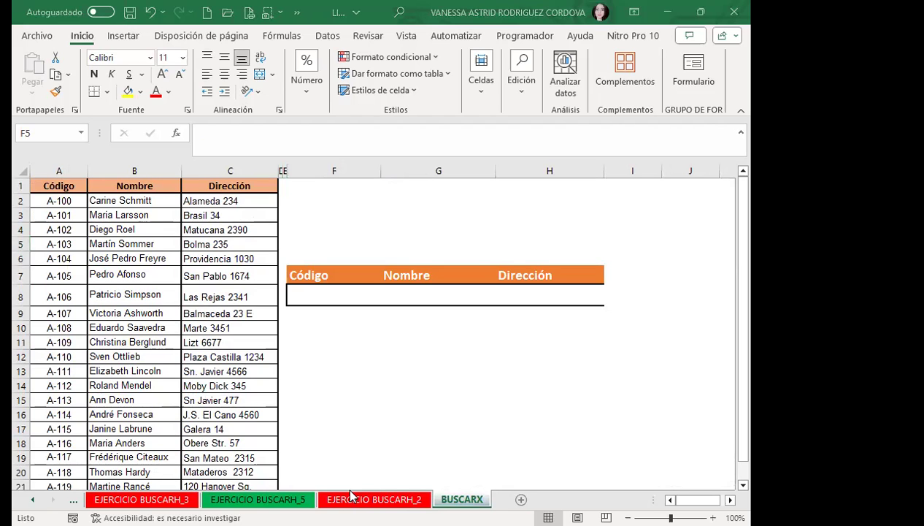
{"action": "key", "text": "ctrl+Page_Up"}
{"action": "key", "text": "ctrl+Page_Up"}
{"action": "key", "text": "ctrl+Page_Down"}
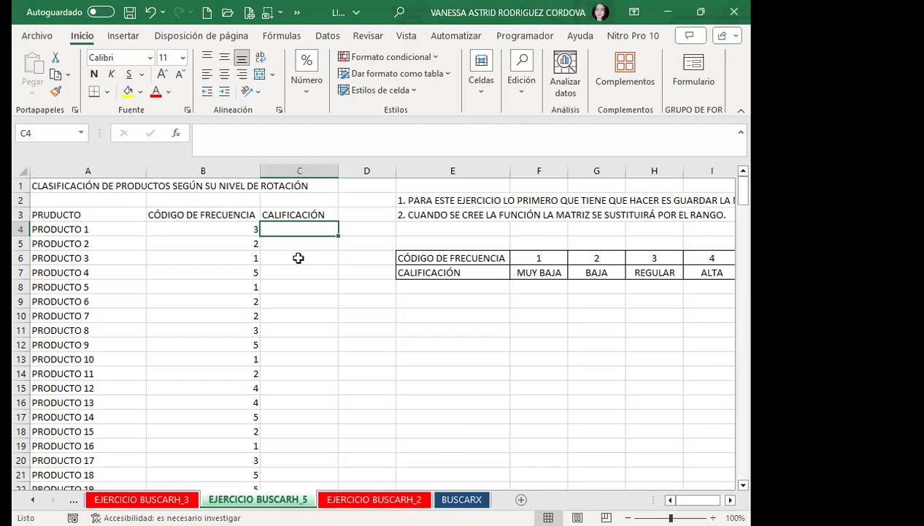
Point out the CÓDIGO DE FRECUENCIA and CALIFICACIÓN columns on the sheet.
{"action": "left_click", "coordinate": [187, 219]}
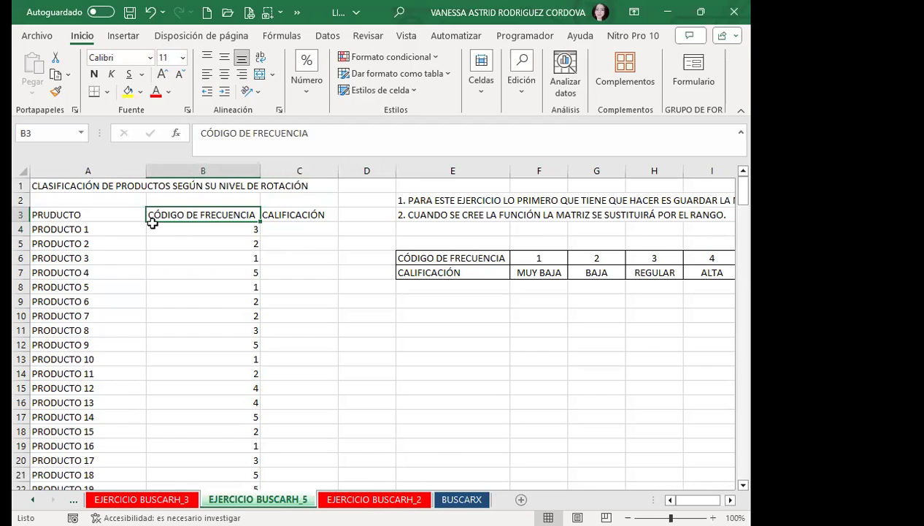
{"action": "left_click", "coordinate": [188, 231]}
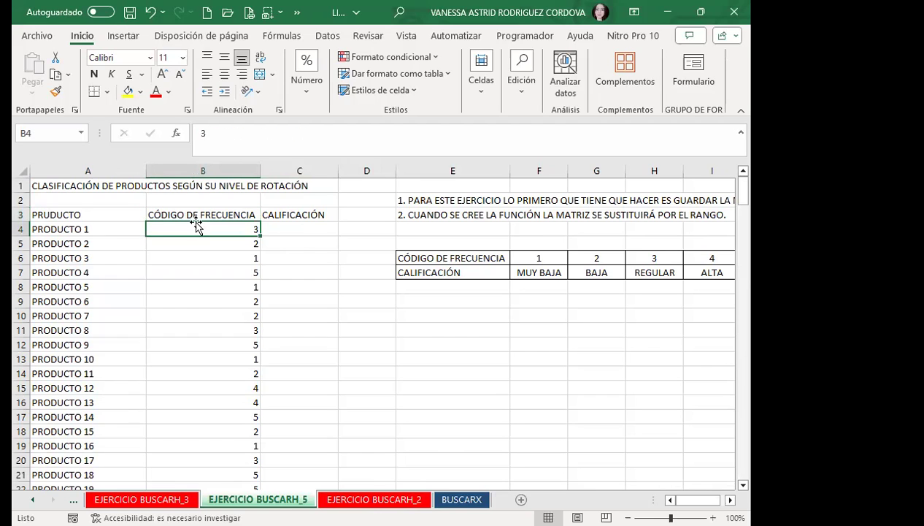
{"action": "left_click", "coordinate": [290, 210]}
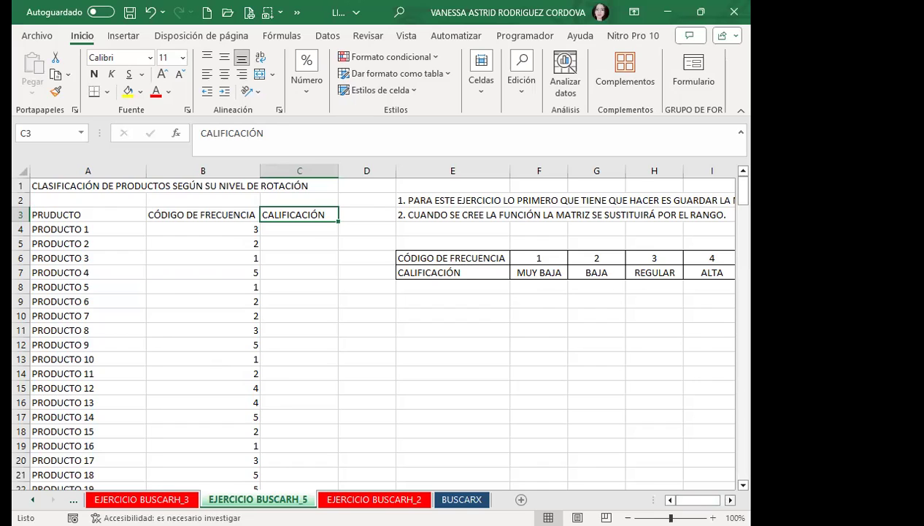
{"action": "left_click", "coordinate": [730, 499]}
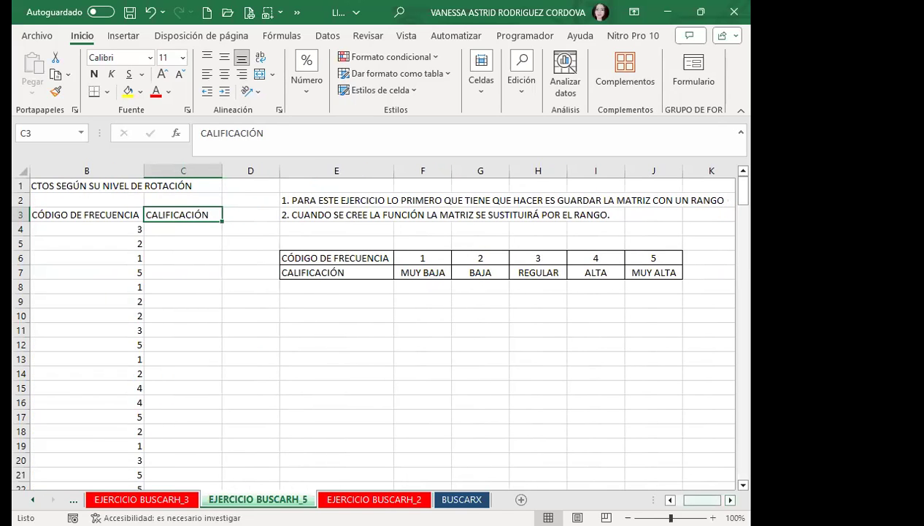
{"action": "mouse_move", "coordinate": [702, 499]}
{"action": "left_mouse_down"}
{"action": "mouse_move", "coordinate": [693, 499]}
{"action": "mouse_move", "coordinate": [715, 499]}
{"action": "left_mouse_up"}
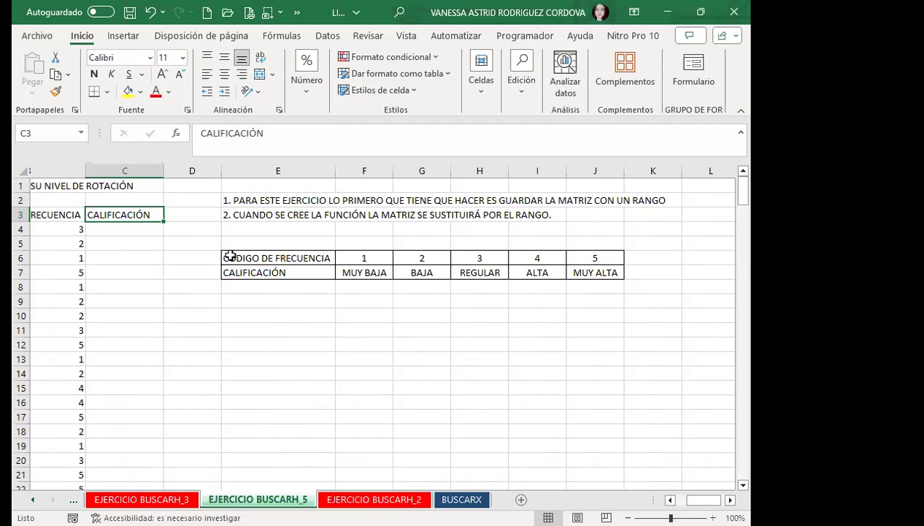
Name the code and rating table E6:J7 FRECUENCIA via the Name Box.
{"action": "left_click_drag", "start_coordinate": [230, 256], "coordinate": [597, 272]}
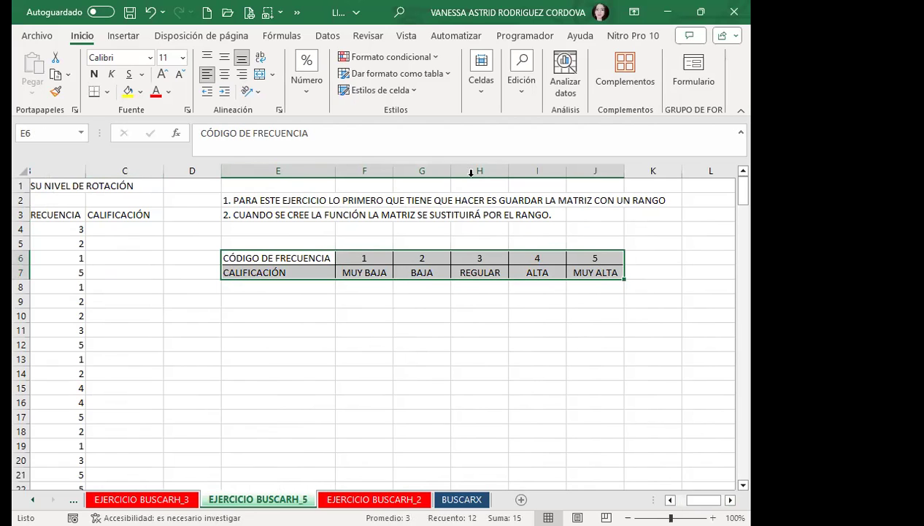
{"action": "left_click", "coordinate": [46, 133]}
{"action": "type", "text": "FREC"}
{"action": "type", "text": "UENCIA"}
{"action": "key", "text": "Return"}
Return to the CALIFICACIÓN column and select its first cell, C4.
{"action": "left_click", "coordinate": [354, 329]}
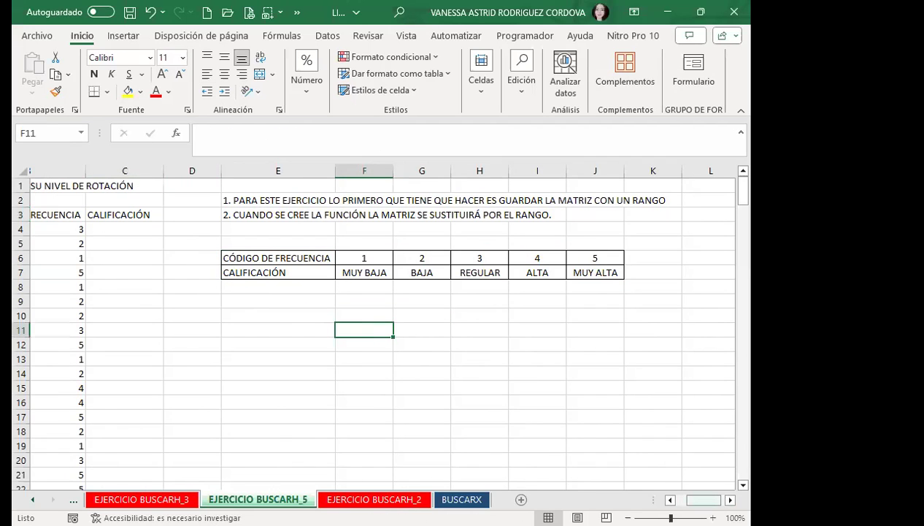
{"action": "scroll", "coordinate": [321, 313], "scroll_direction": "left", "scroll_amount": 2}
{"action": "left_click", "coordinate": [321, 312]}
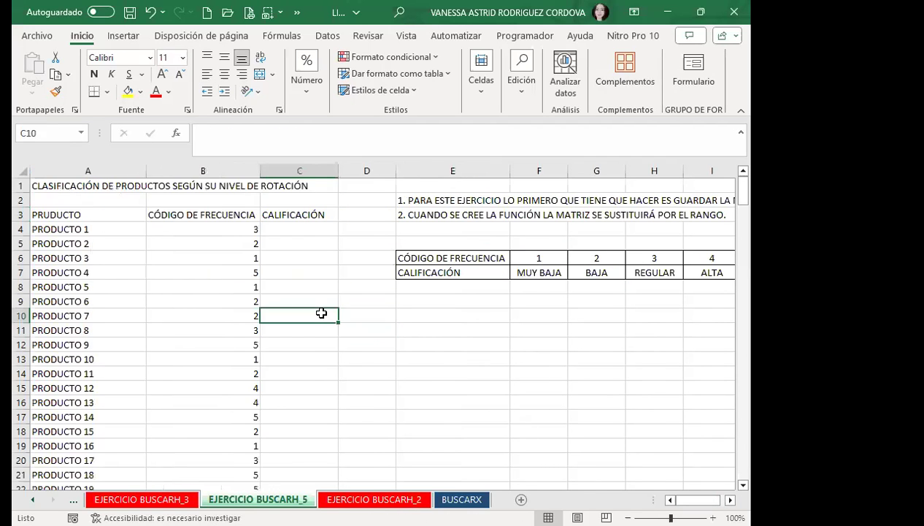
{"action": "left_click", "coordinate": [279, 225]}
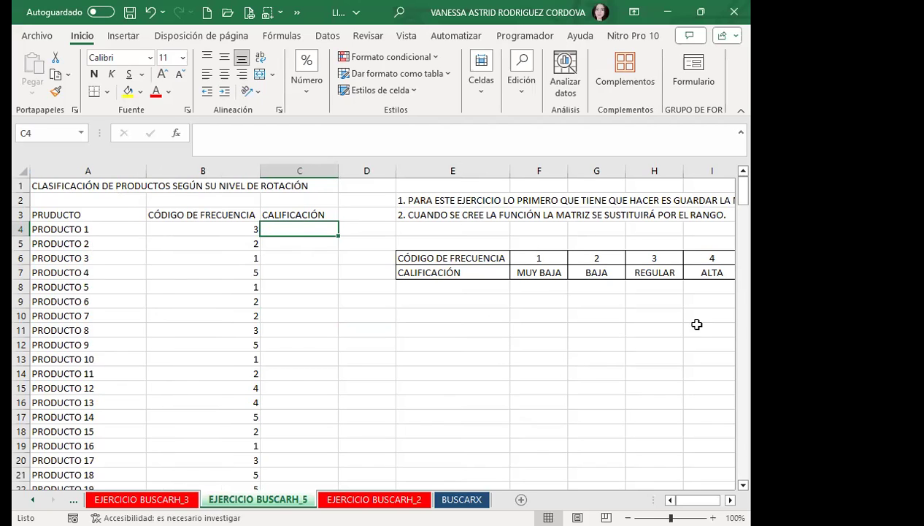
{"action": "left_click", "coordinate": [728, 499]}
{"action": "left_click", "coordinate": [728, 499]}
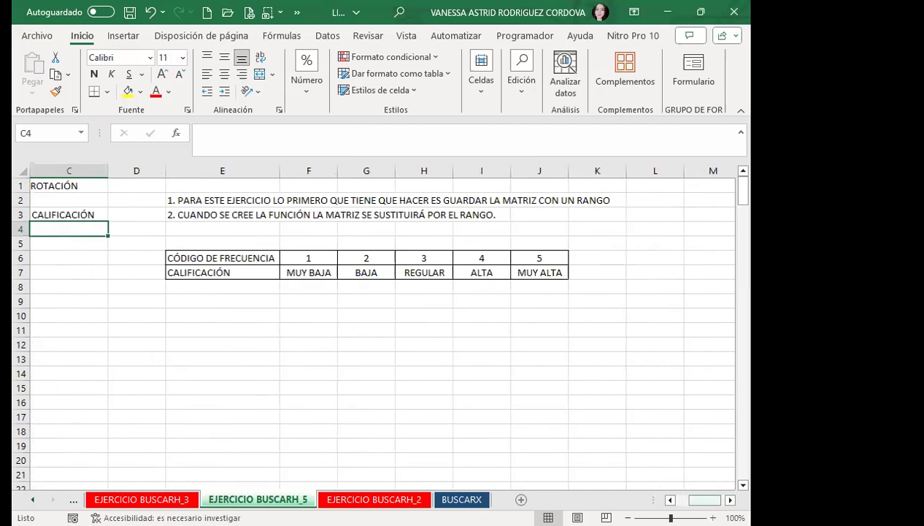
{"action": "scroll", "coordinate": [300, 229], "scroll_direction": "left", "scroll_amount": 2}
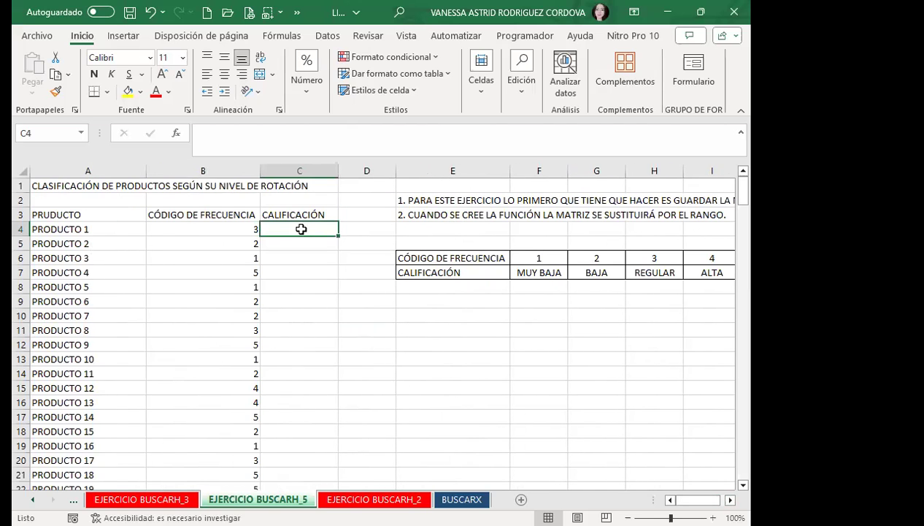
Enter =BUSCARH(B4;FRECUENCIA;2) in C4 so it returns REGULAR for code 3.
{"action": "type", "text": "=BUSC"}
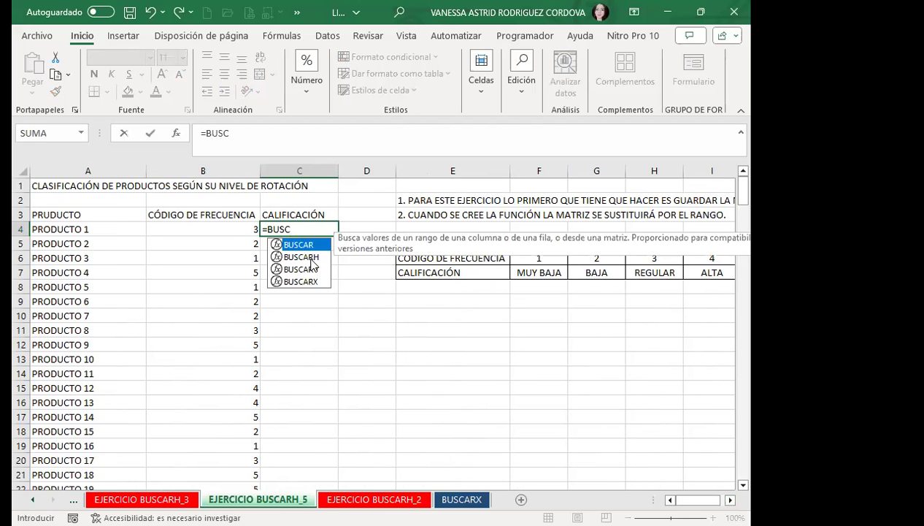
{"action": "double_click", "coordinate": [310, 255]}
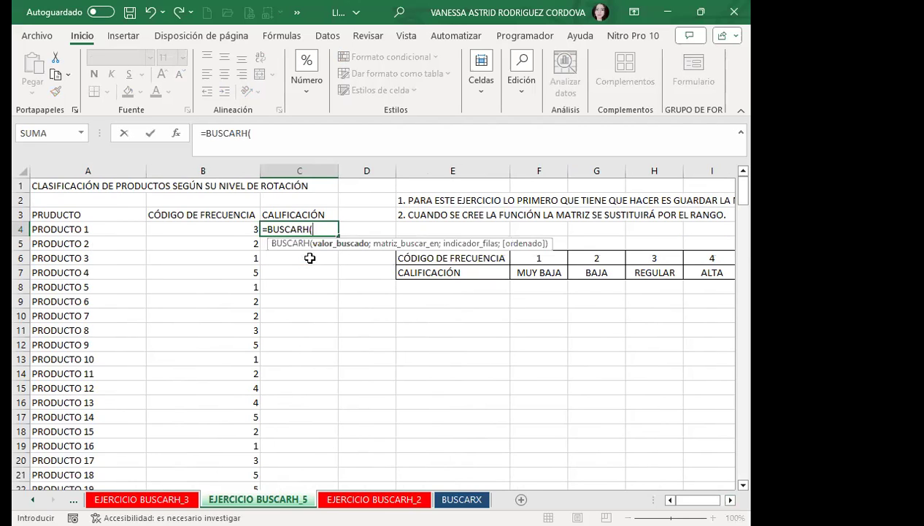
{"action": "left_click", "coordinate": [205, 227]}
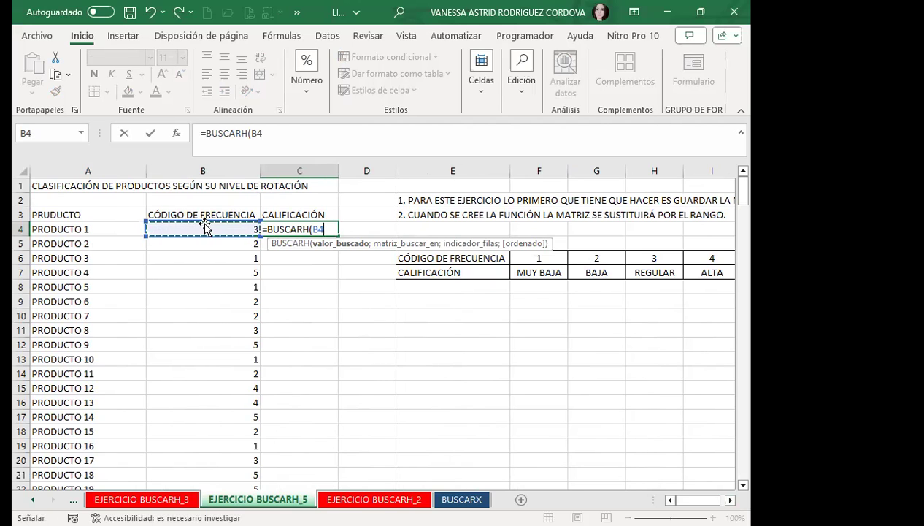
{"action": "type", "text": ";"}
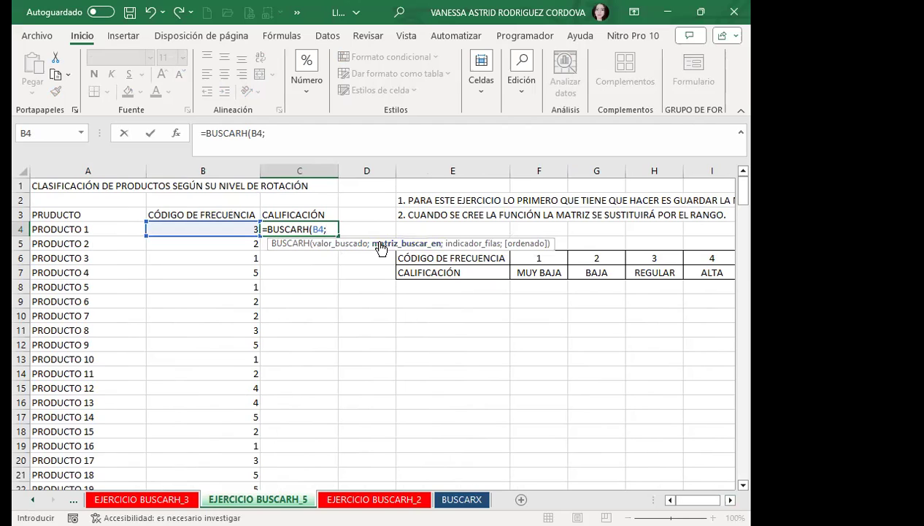
{"action": "type", "text": "FRECU"}
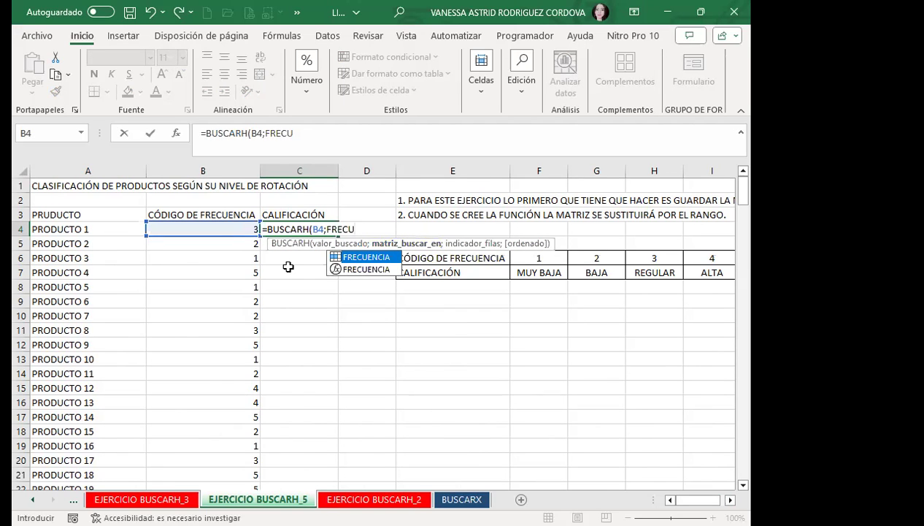
{"action": "key", "text": "Tab"}
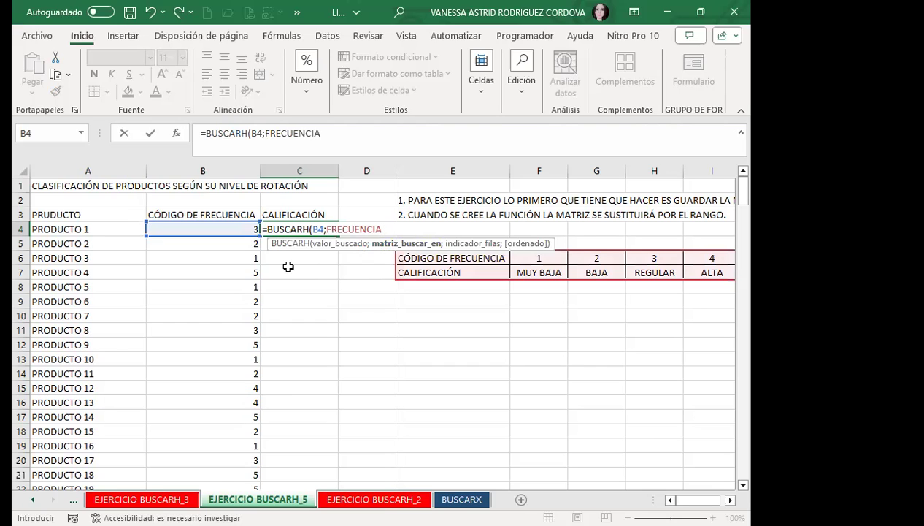
{"action": "type", "text": ";"}
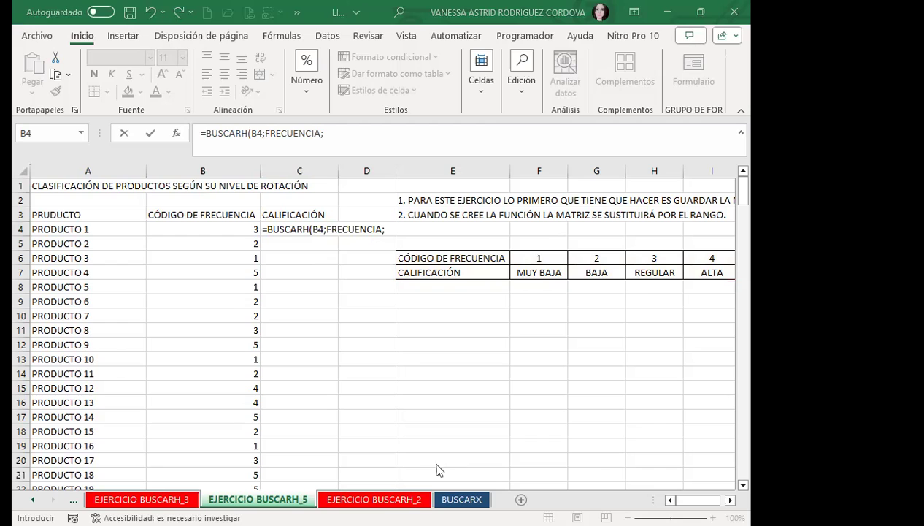
{"action": "left_click", "coordinate": [389, 229]}
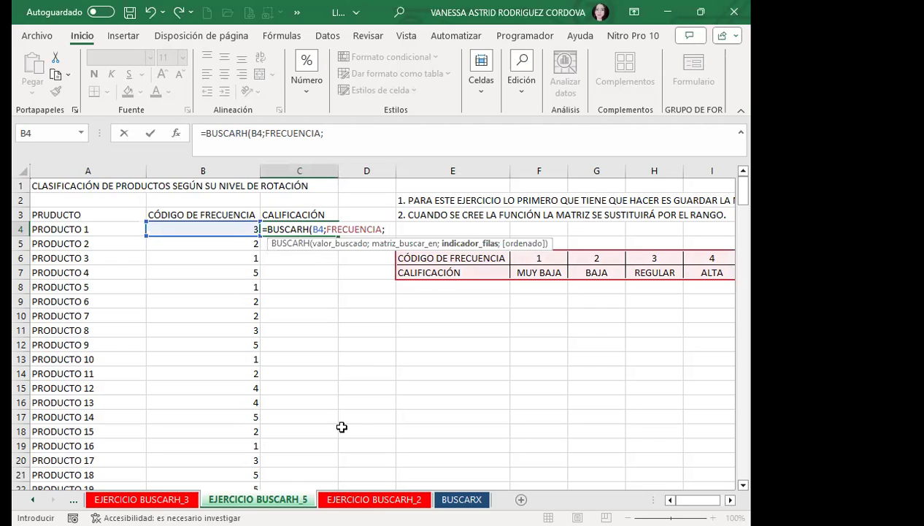
{"action": "left_click", "coordinate": [394, 229]}
{"action": "type", "text": "2"}
{"action": "key", "text": "Return"}
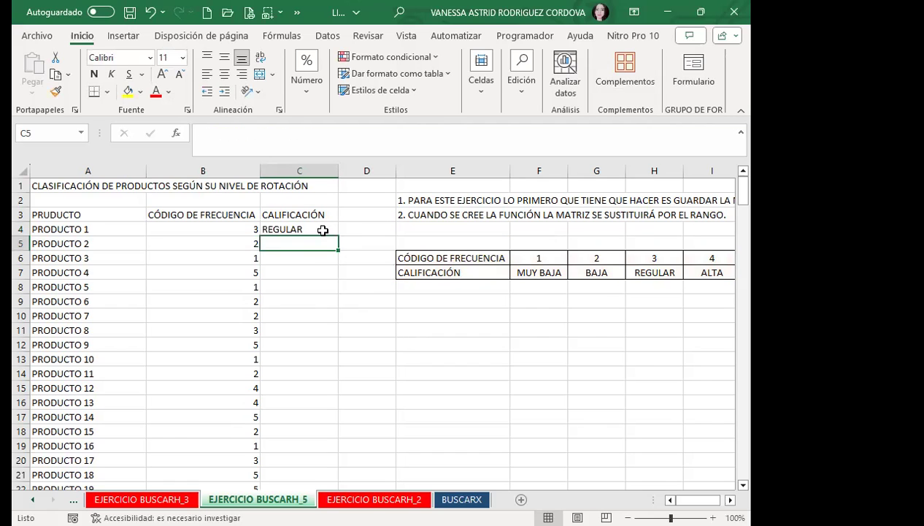
Fill C4's BUSCARH formula down column C and verify product 3's MUY BAJA rating.
{"action": "left_click", "coordinate": [331, 232]}
{"action": "double_click", "coordinate": [338, 236]}
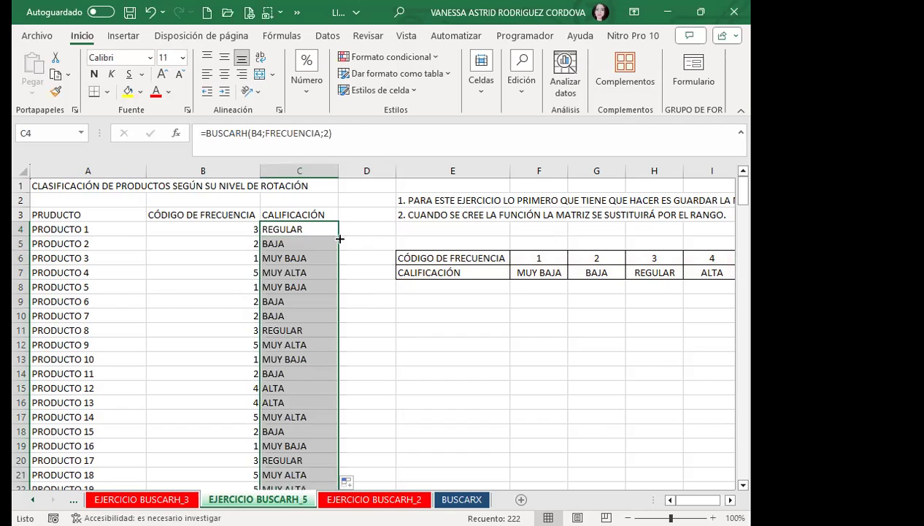
{"action": "left_click", "coordinate": [222, 259]}
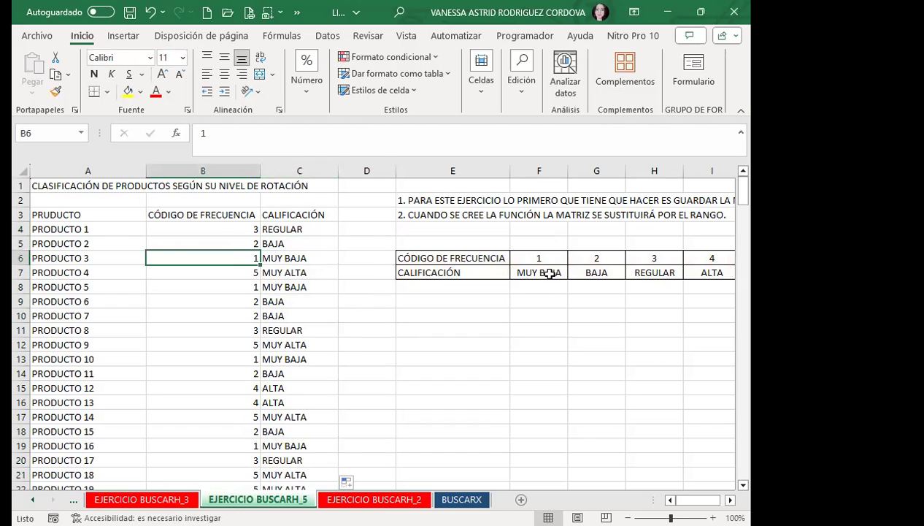
{"action": "left_click", "coordinate": [513, 272]}
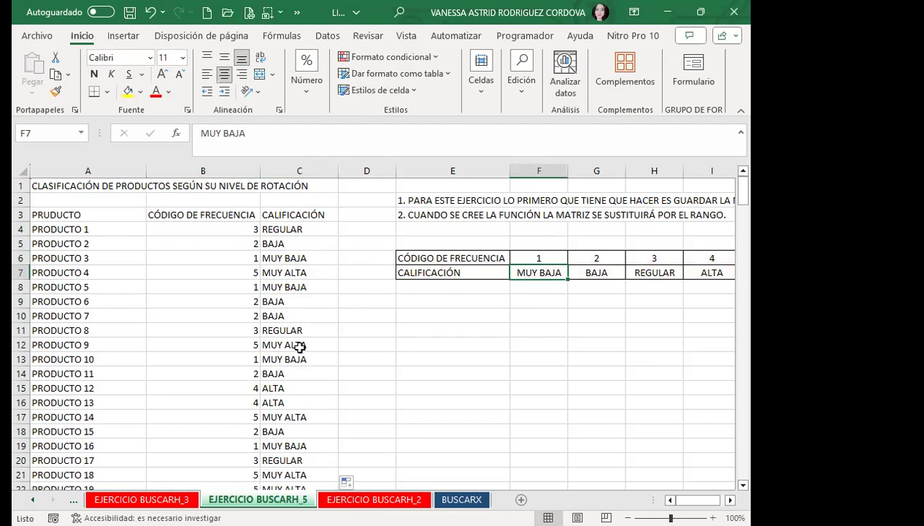
Inspect the copied lookup formulas in C12 and rows 46 through 50.
{"action": "left_click", "coordinate": [262, 347]}
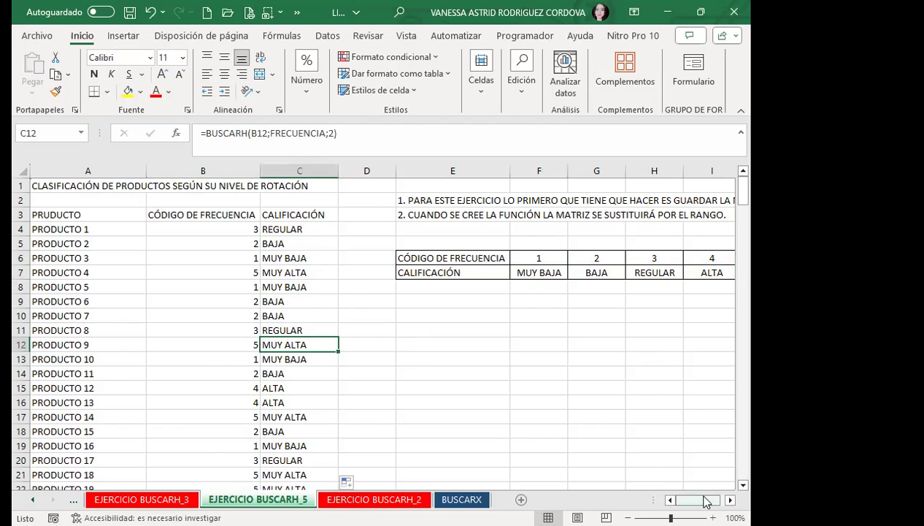
{"action": "left_click_drag", "start_coordinate": [705, 501], "coordinate": [723, 501]}
{"action": "left_click", "coordinate": [231, 401]}
{"action": "scroll", "coordinate": [248, 402], "scroll_direction": "down", "scroll_amount": 2}
{"action": "scroll", "coordinate": [233, 417], "scroll_direction": "down", "scroll_amount": 3}
{"action": "scroll", "coordinate": [233, 417], "scroll_direction": "down", "scroll_amount": 5}
{"action": "left_click", "coordinate": [232, 402]}
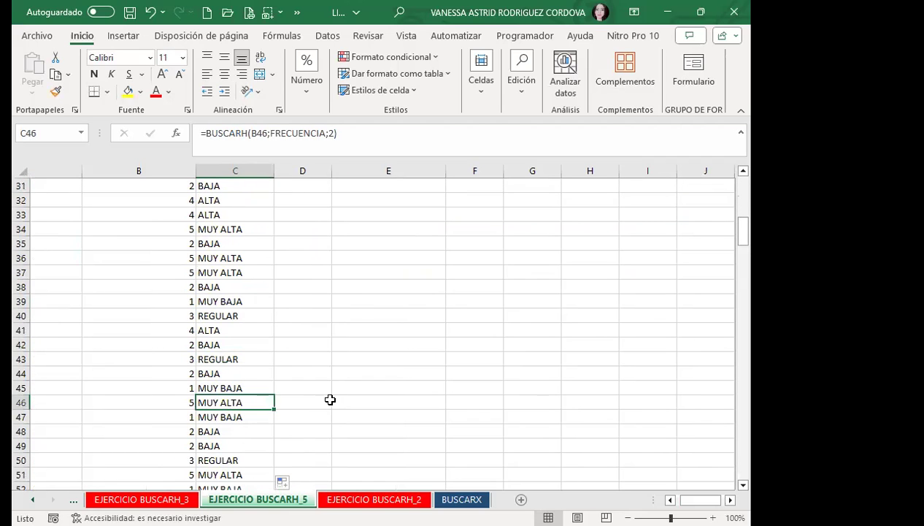
{"action": "scroll", "coordinate": [232, 424], "scroll_direction": "down", "scroll_amount": 1}
{"action": "left_click", "coordinate": [234, 375]}
{"action": "left_click", "coordinate": [235, 387]}
{"action": "left_click", "coordinate": [236, 416]}
Spot-check more of the copied ratings below row 50.
{"action": "scroll", "coordinate": [438, 270], "scroll_direction": "up", "scroll_amount": 4}
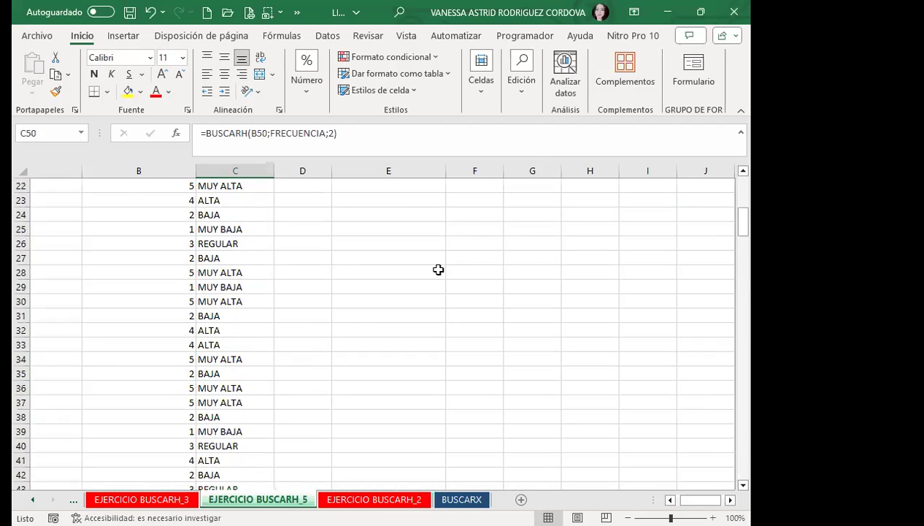
{"action": "scroll", "coordinate": [438, 271], "scroll_direction": "up", "scroll_amount": 7}
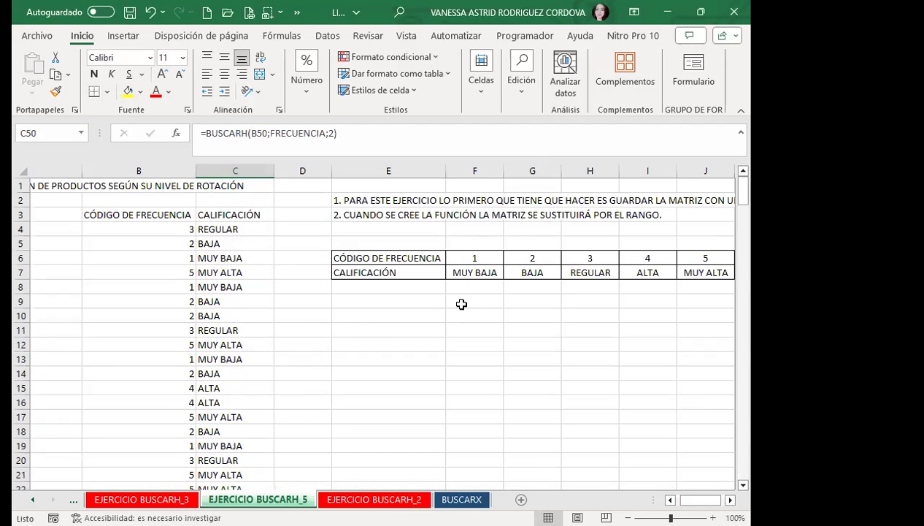
{"action": "scroll", "coordinate": [243, 394], "scroll_direction": "down", "scroll_amount": 3}
{"action": "scroll", "coordinate": [243, 401], "scroll_direction": "down", "scroll_amount": 3}
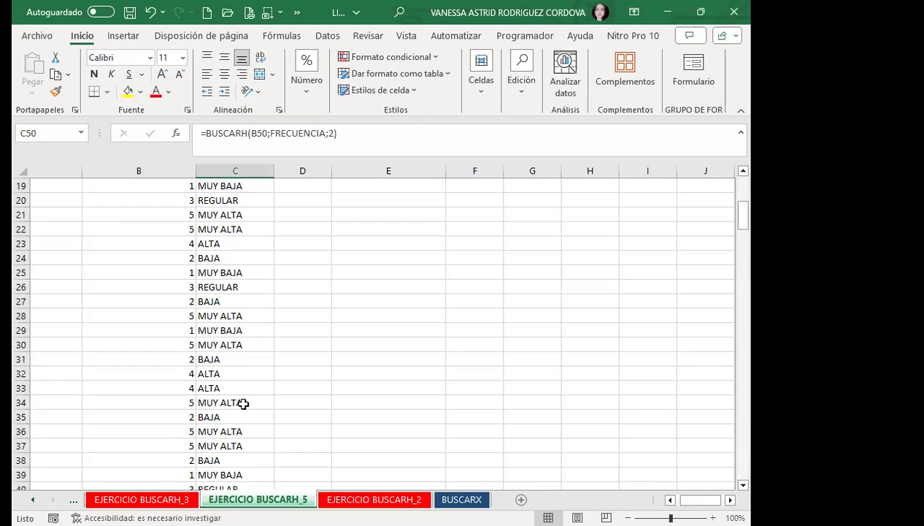
{"action": "scroll", "coordinate": [243, 403], "scroll_direction": "down", "scroll_amount": 4}
{"action": "scroll", "coordinate": [243, 403], "scroll_direction": "down", "scroll_amount": 5}
{"action": "scroll", "coordinate": [232, 412], "scroll_direction": "down", "scroll_amount": 1}
{"action": "left_click", "coordinate": [233, 429]}
{"action": "left_click", "coordinate": [246, 444]}
Check the copied ratings in rows 68, 69, 77 and 78.
{"action": "scroll", "coordinate": [256, 432], "scroll_direction": "down", "scroll_amount": 1}
{"action": "left_click", "coordinate": [258, 416]}
{"action": "left_click", "coordinate": [254, 431]}
{"action": "scroll", "coordinate": [254, 432], "scroll_direction": "down", "scroll_amount": 3}
{"action": "left_click", "coordinate": [240, 418]}
{"action": "left_click", "coordinate": [231, 432]}
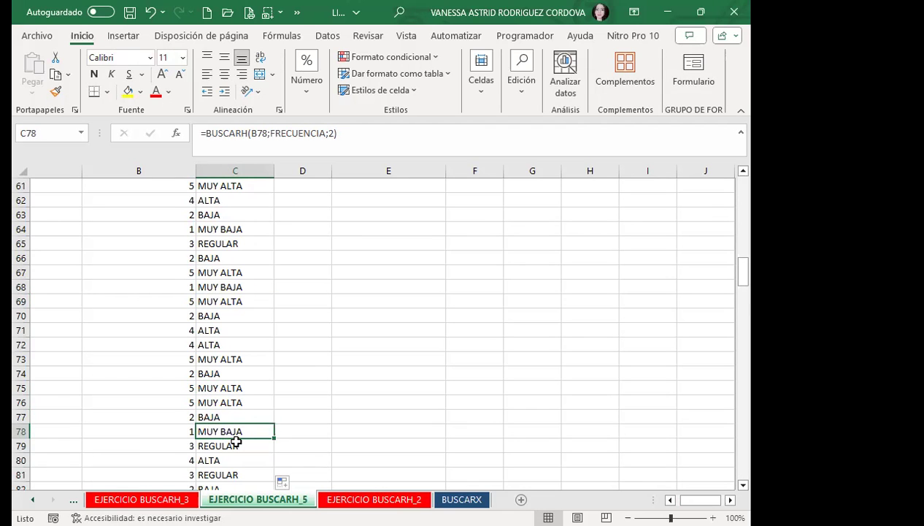
Return to C4 and display its BUSCARH formula references.
{"action": "scroll", "coordinate": [237, 435], "scroll_direction": "down", "scroll_amount": 4}
{"action": "scroll", "coordinate": [239, 424], "scroll_direction": "up", "scroll_amount": 8}
{"action": "scroll", "coordinate": [242, 368], "scroll_direction": "up", "scroll_amount": 7}
{"action": "scroll", "coordinate": [241, 368], "scroll_direction": "up", "scroll_amount": 9}
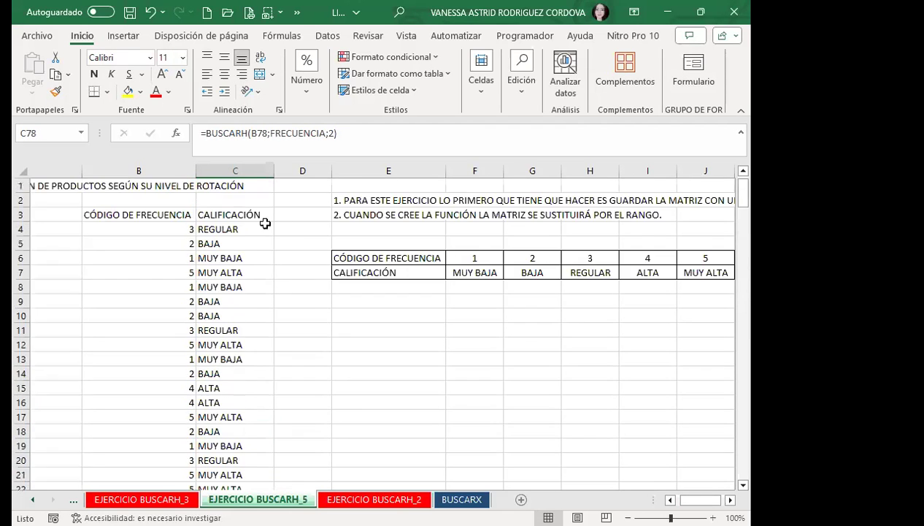
{"action": "left_click", "coordinate": [236, 230]}
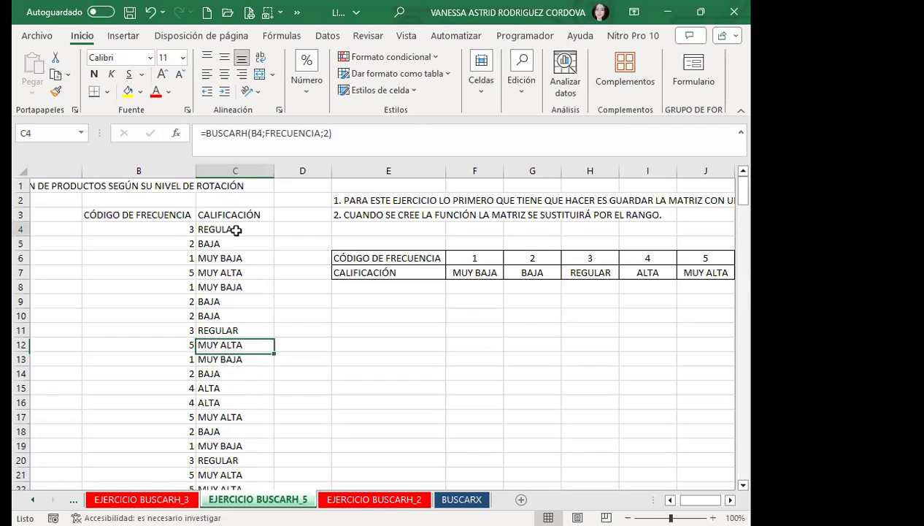
{"action": "left_click", "coordinate": [350, 135]}
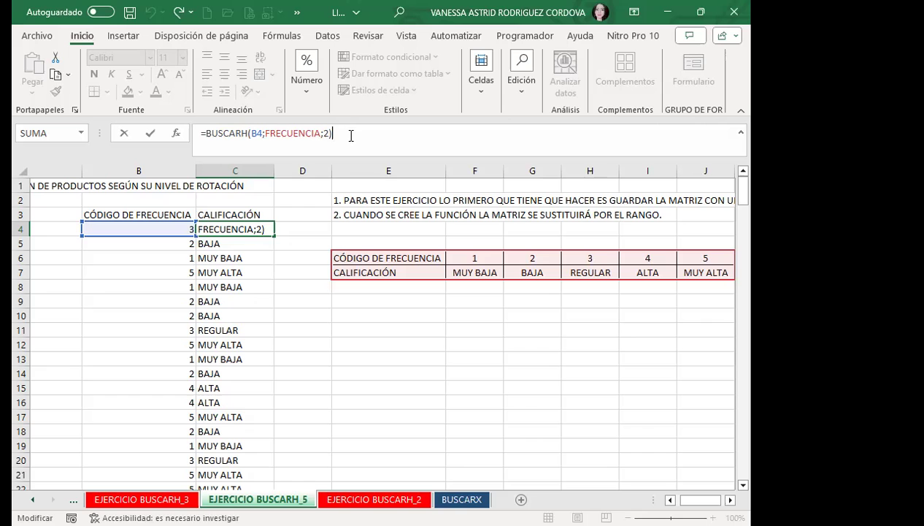
Review the filled CALIFICACIÓN column and finish editing the C4 rating formula.
{"action": "scroll", "coordinate": [185, 299], "scroll_direction": "down", "scroll_amount": 4}
{"action": "scroll", "coordinate": [243, 408], "scroll_direction": "down", "scroll_amount": 9}
{"action": "scroll", "coordinate": [217, 408], "scroll_direction": "down", "scroll_amount": 7}
{"action": "scroll", "coordinate": [220, 409], "scroll_direction": "down", "scroll_amount": 8}
{"action": "scroll", "coordinate": [226, 380], "scroll_direction": "down", "scroll_amount": 9}
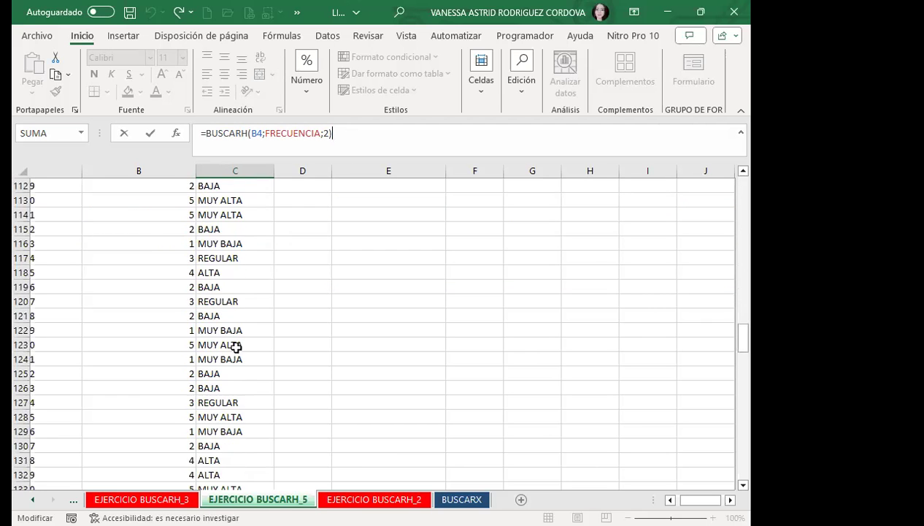
{"action": "scroll", "coordinate": [237, 345], "scroll_direction": "down", "scroll_amount": 9}
{"action": "scroll", "coordinate": [237, 345], "scroll_direction": "down", "scroll_amount": 12}
{"action": "scroll", "coordinate": [238, 345], "scroll_direction": "down", "scroll_amount": 10}
{"action": "scroll", "coordinate": [238, 344], "scroll_direction": "down", "scroll_amount": 14}
{"action": "scroll", "coordinate": [238, 344], "scroll_direction": "up", "scroll_amount": 6}
{"action": "scroll", "coordinate": [219, 343], "scroll_direction": "up", "scroll_amount": 4}
{"action": "left_click", "coordinate": [235, 304]}
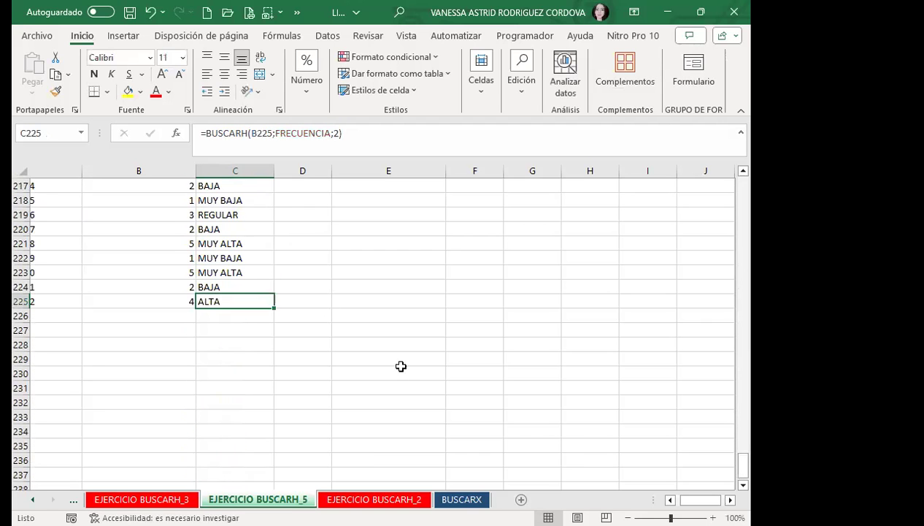
Return to the top and check the =BUSCARH(B4;FRECUENCIA;2) formula in C4.
{"action": "scroll", "coordinate": [435, 377], "scroll_direction": "up", "scroll_amount": 4}
{"action": "scroll", "coordinate": [435, 378], "scroll_direction": "up", "scroll_amount": 11}
{"action": "scroll", "coordinate": [435, 378], "scroll_direction": "up", "scroll_amount": 10}
{"action": "scroll", "coordinate": [435, 379], "scroll_direction": "up", "scroll_amount": 4}
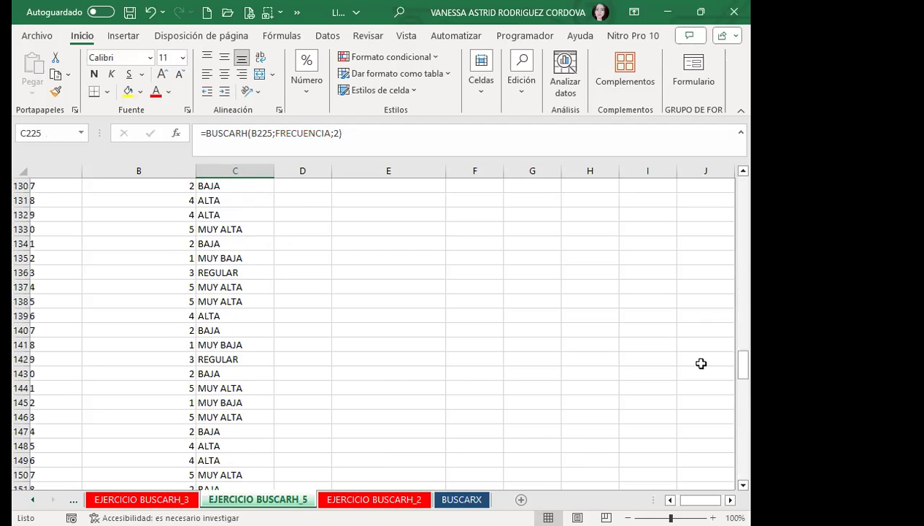
{"action": "left_click_drag", "start_coordinate": [745, 371], "coordinate": [744, 188]}
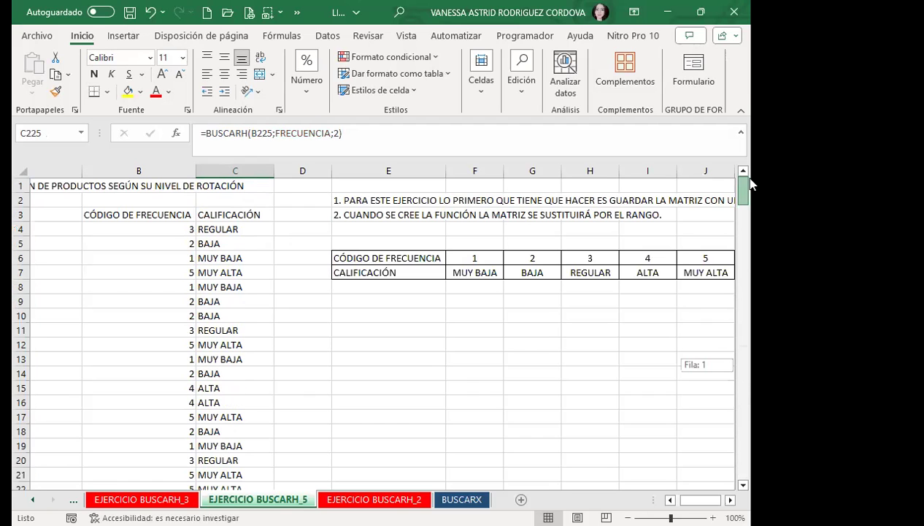
{"action": "left_click", "coordinate": [643, 272]}
{"action": "left_click", "coordinate": [226, 297]}
{"action": "left_click", "coordinate": [232, 230]}
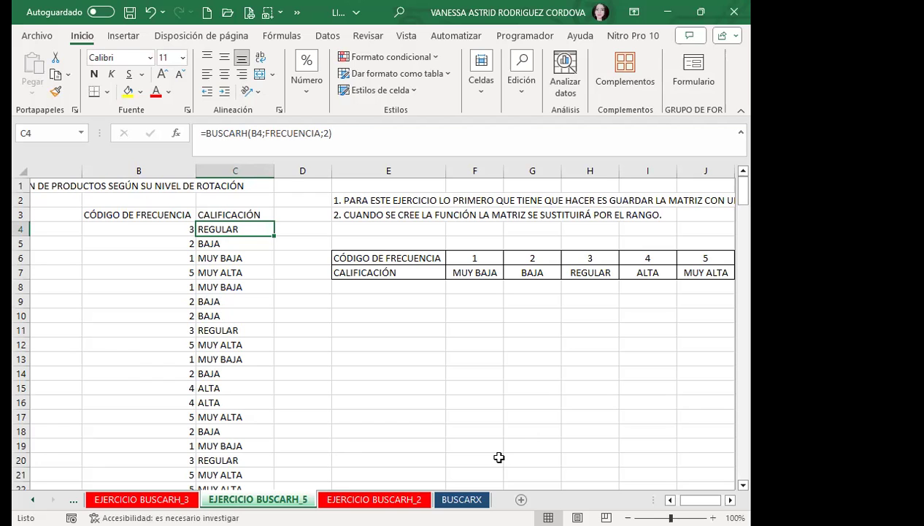
On the BUSCARX sheet, pick code A-100 from the Código cell F8's dropdown list.
{"action": "key", "text": "ctrl+Page_Down"}
{"action": "key", "text": "ctrl+Page_Down"}
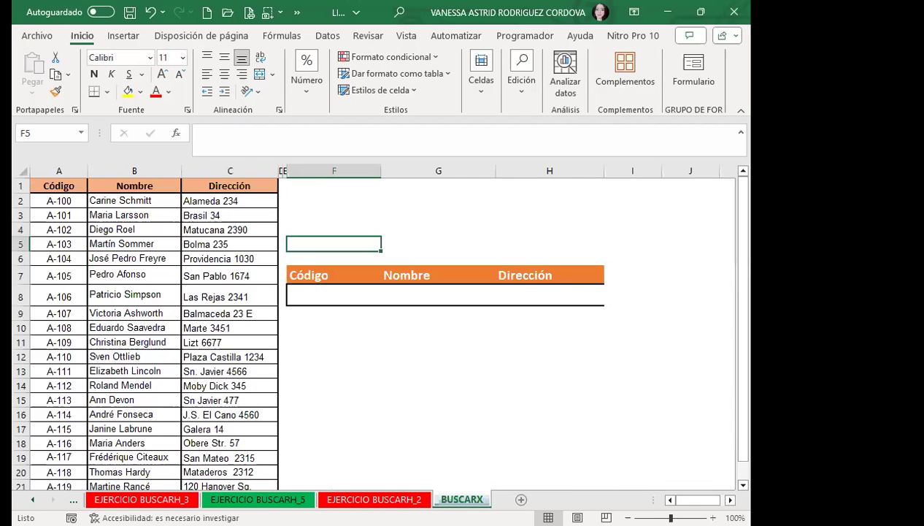
{"action": "left_click", "coordinate": [319, 297]}
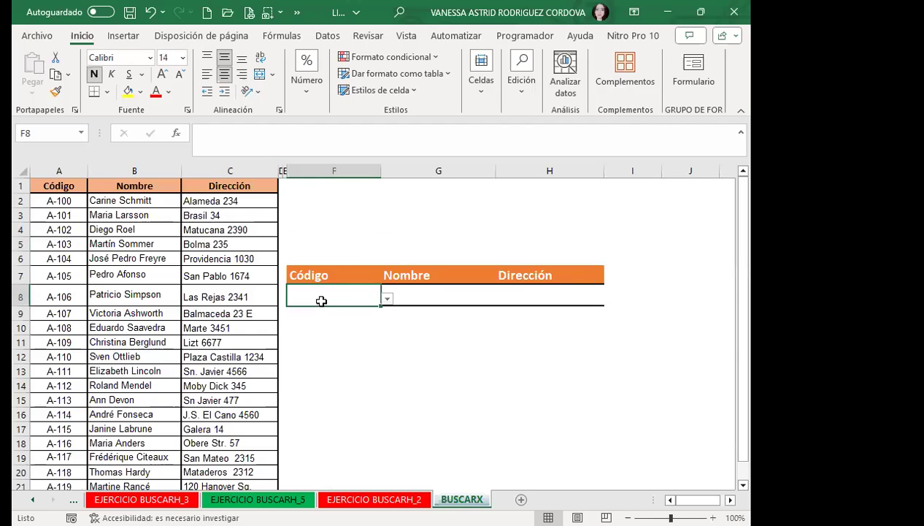
{"action": "left_click", "coordinate": [385, 300]}
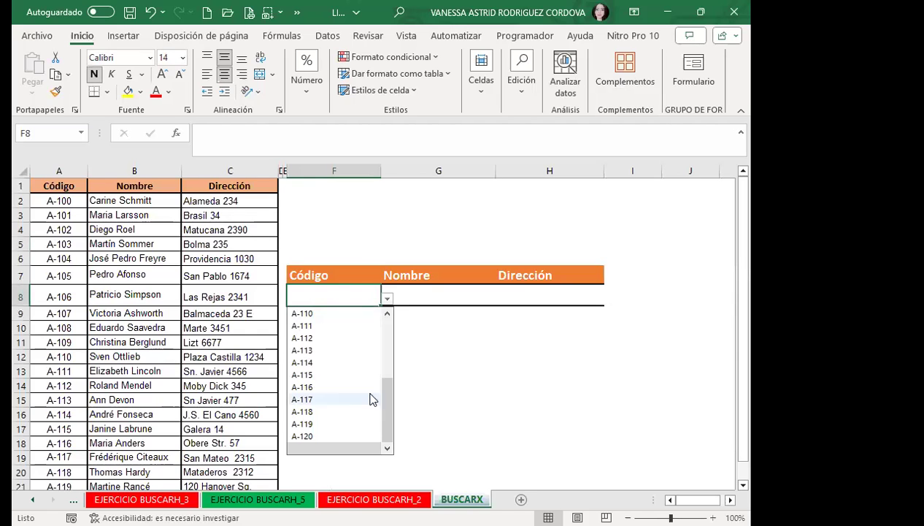
{"action": "left_click_drag", "start_coordinate": [385, 401], "coordinate": [385, 332]}
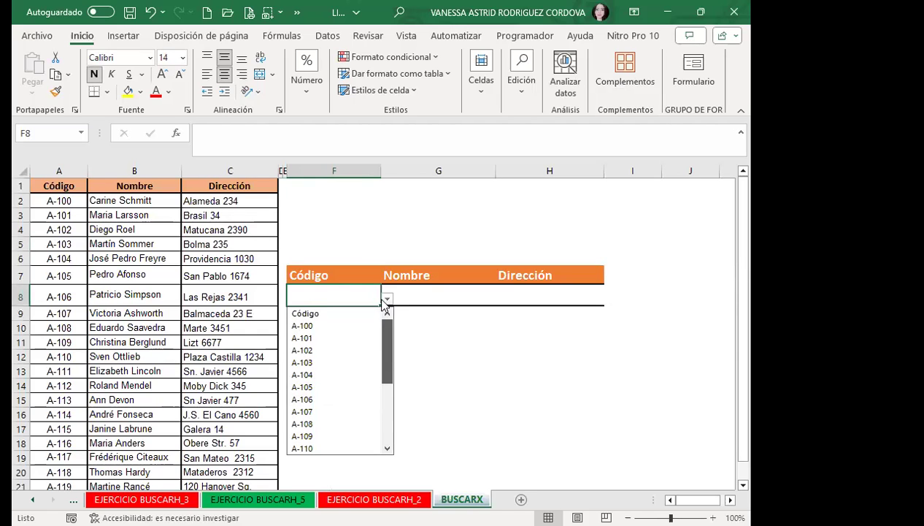
{"action": "left_click", "coordinate": [303, 326]}
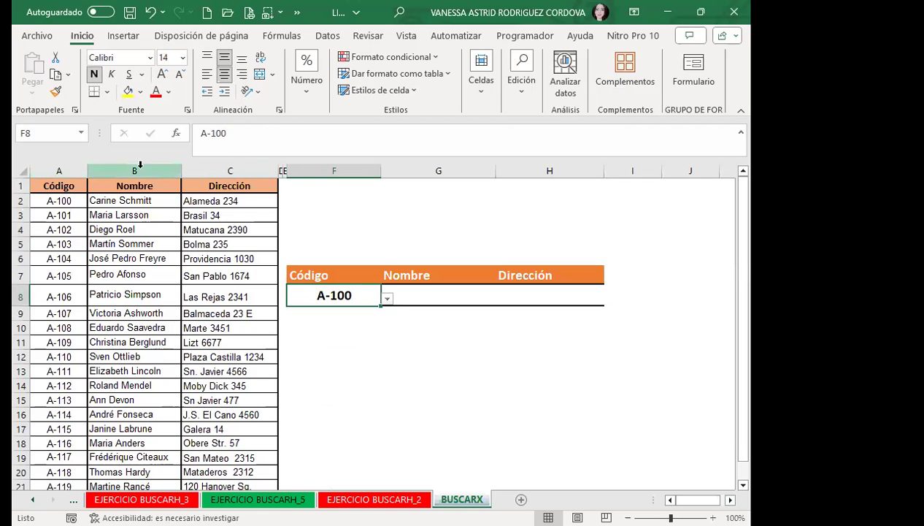
{"action": "left_click", "coordinate": [387, 299]}
Choose code A-105 in F8 and select the Nombre cell G8.
{"action": "left_click", "coordinate": [332, 385]}
{"action": "left_click", "coordinate": [416, 292]}
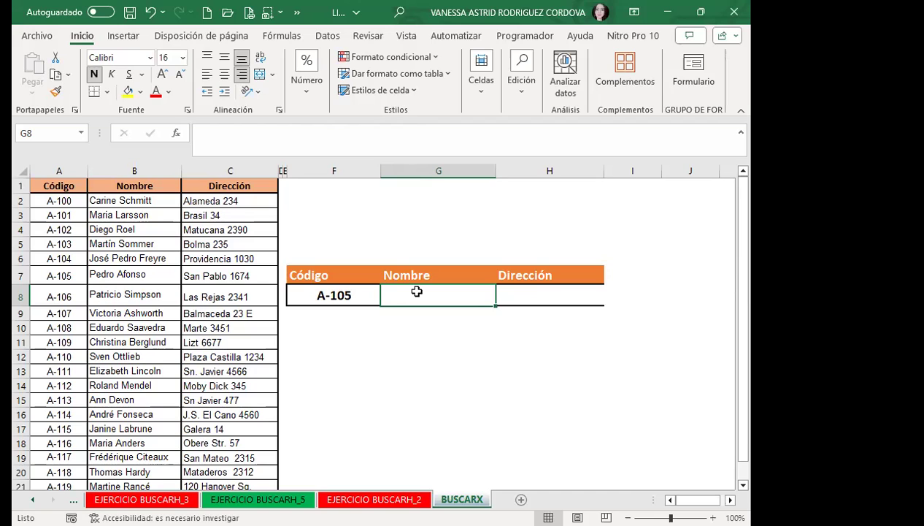
Start a BUSCARX formula in G8 with F8 as the lookup value.
{"action": "type", "text": "="}
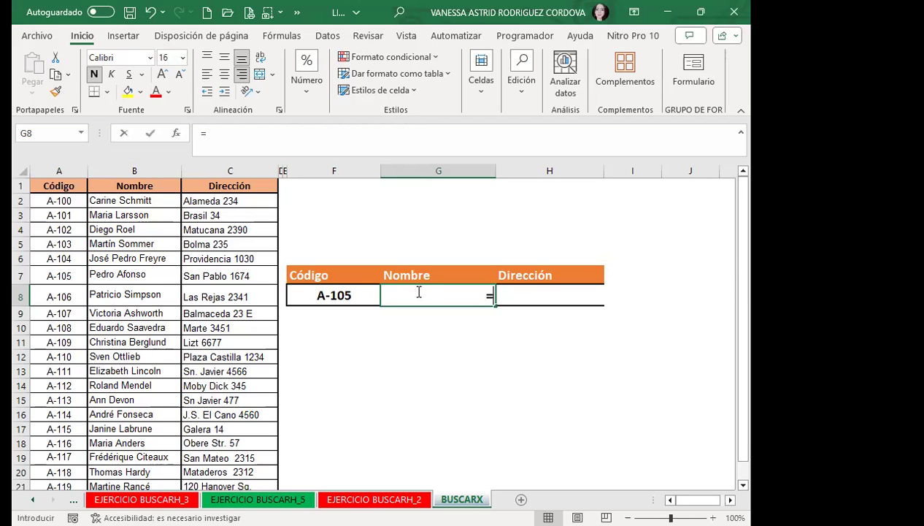
{"action": "type", "text": "B"}
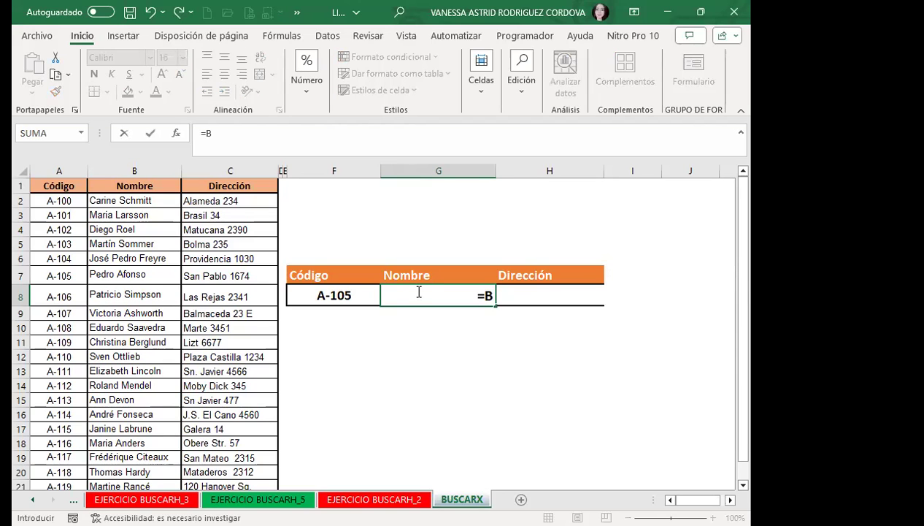
{"action": "type", "text": "US"}
{"action": "left_click", "coordinate": [481, 351]}
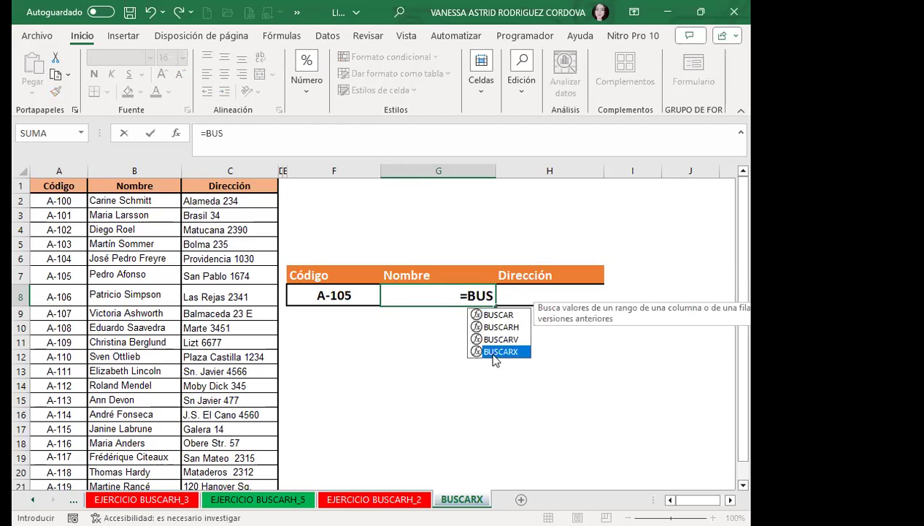
{"action": "double_click", "coordinate": [482, 352]}
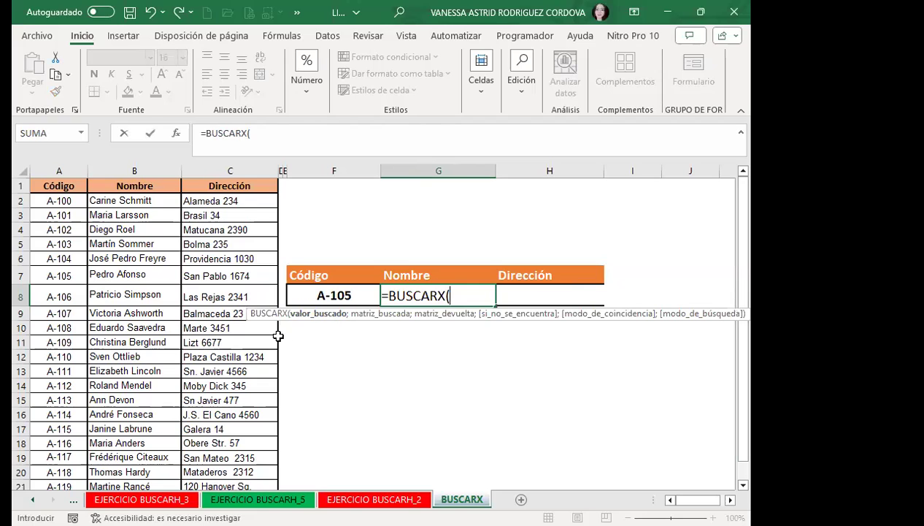
{"action": "left_click", "coordinate": [343, 295]}
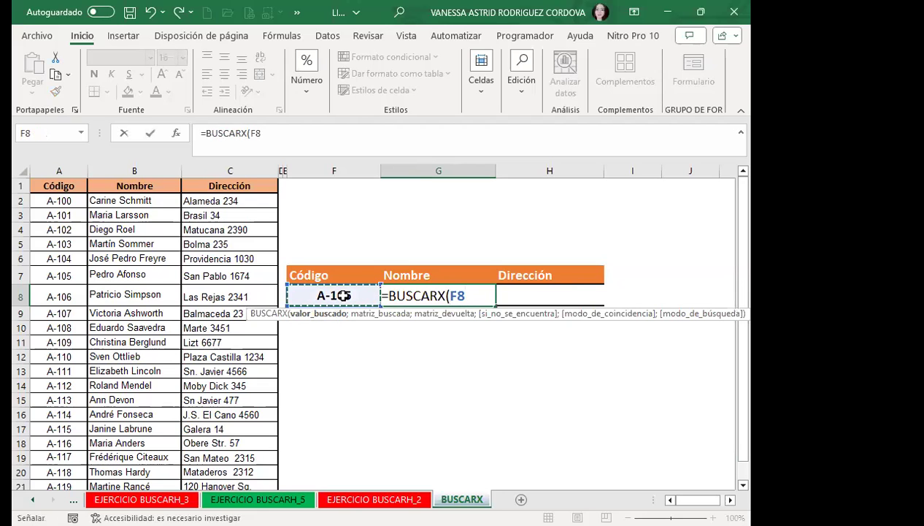
{"action": "type", "text": ";"}
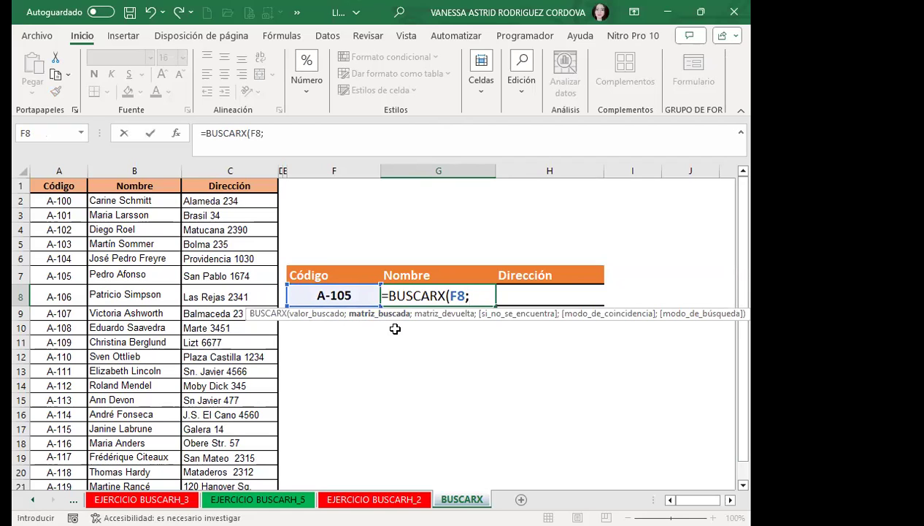
Set the BUSCARX search range to the code column A1:A22.
{"action": "left_click", "coordinate": [67, 202]}
{"action": "left_click_drag", "start_coordinate": [69, 209], "coordinate": [67, 432]}
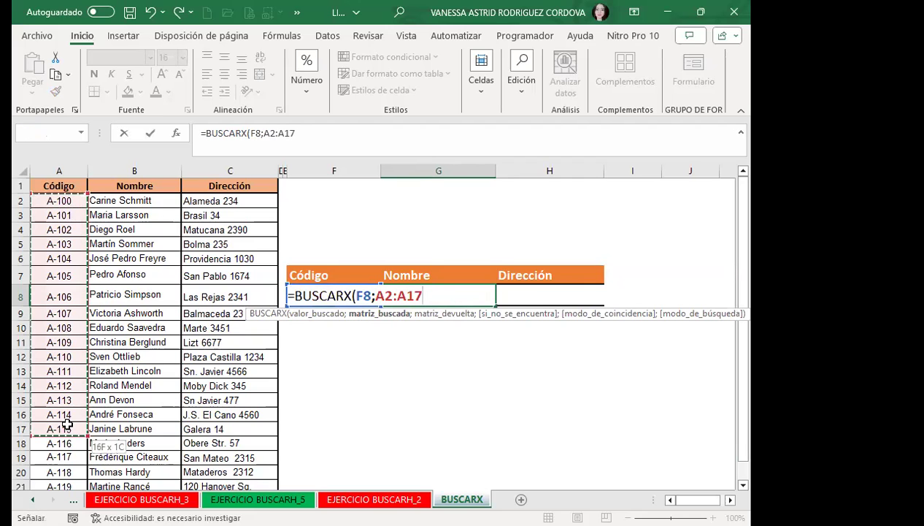
{"action": "left_click_drag", "start_coordinate": [67, 424], "coordinate": [67, 428]}
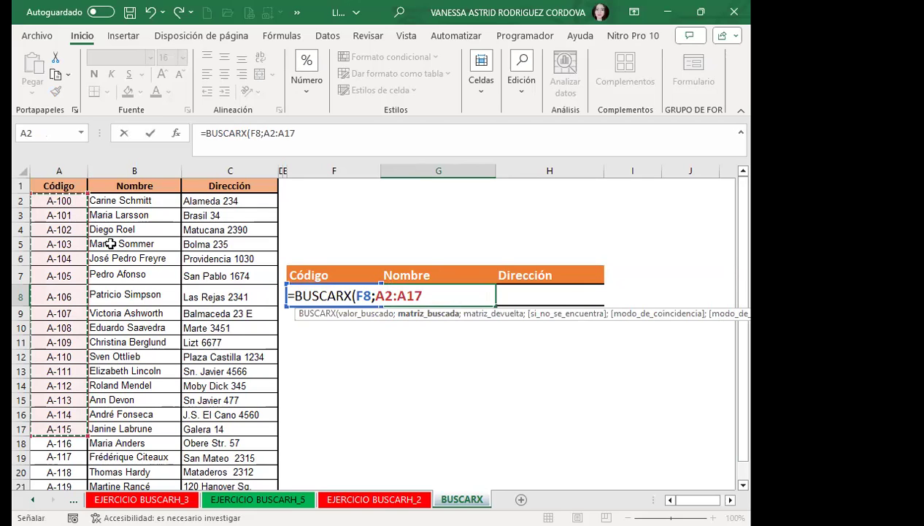
{"action": "left_click", "coordinate": [70, 184]}
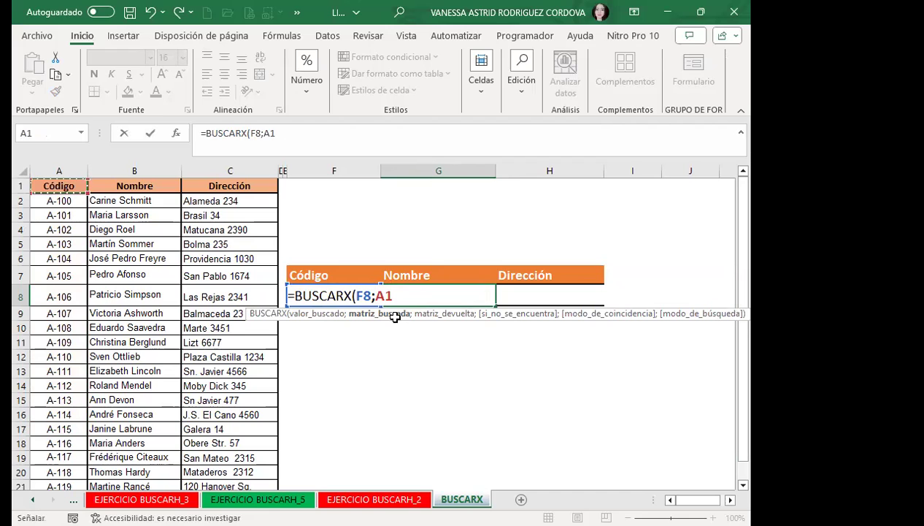
{"action": "key", "text": "ctrl+shift+Down"}
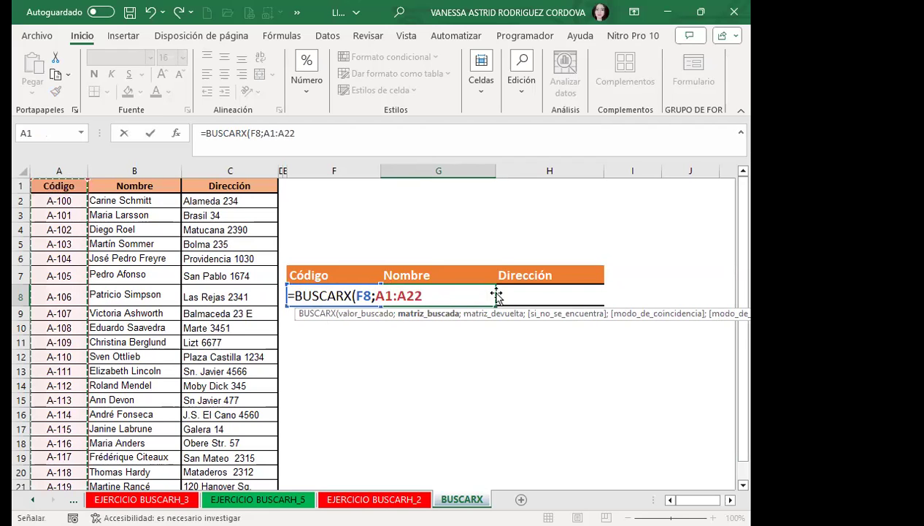
{"action": "type", "text": ";"}
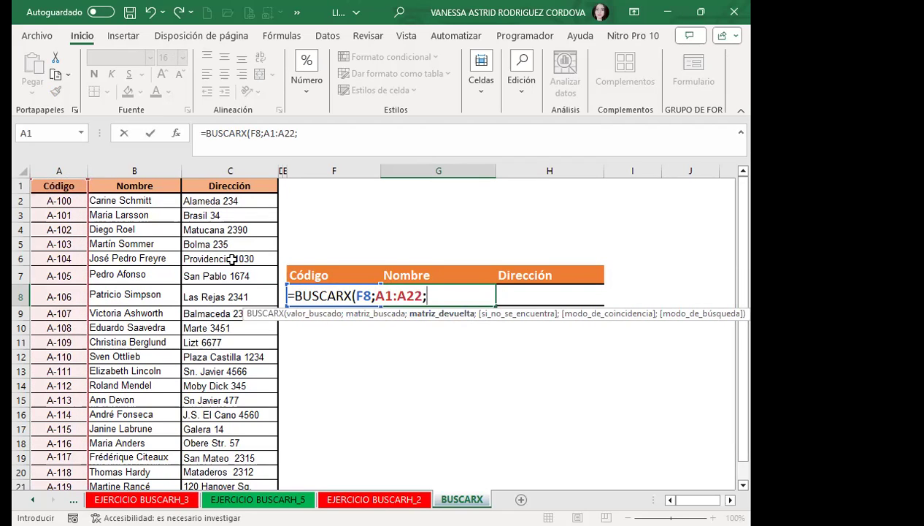
Use B1:B22 as the return range and commit =BUSCARX(F8;A1:A22;B1:B22).
{"action": "left_click", "coordinate": [156, 187]}
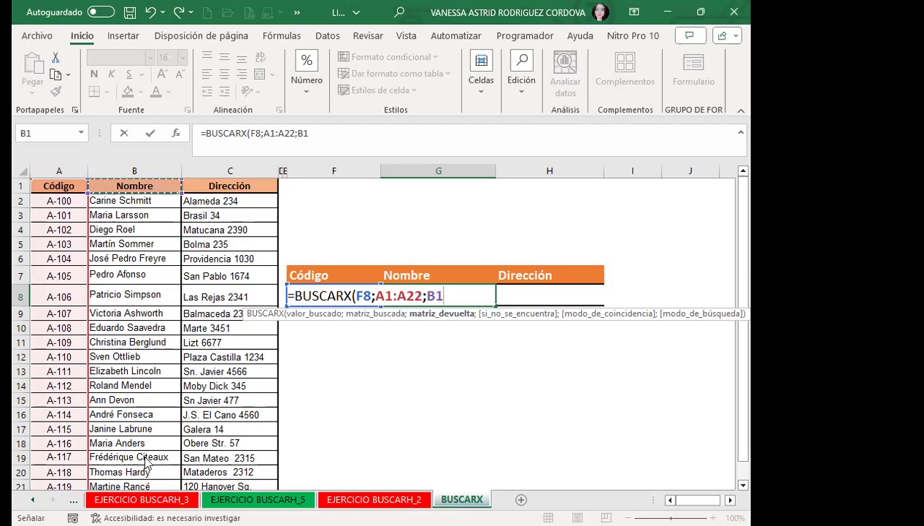
{"action": "key", "text": "ctrl+shift+Down"}
{"action": "type", "text": ")"}
{"action": "key", "text": "ctrl+Return"}
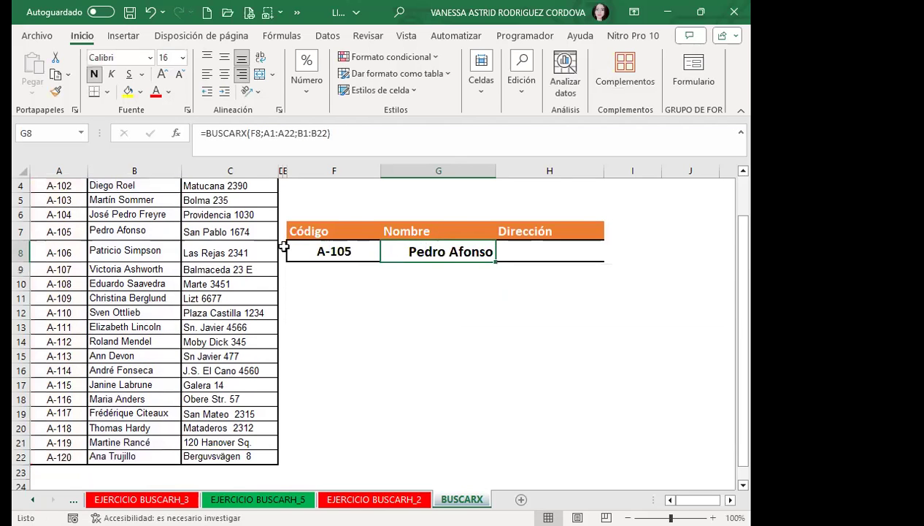
Test the name lookup with code A-100 and inspect the G8 formula.
{"action": "scroll", "coordinate": [190, 292], "scroll_direction": "up", "scroll_amount": 1}
{"action": "left_click", "coordinate": [342, 293]}
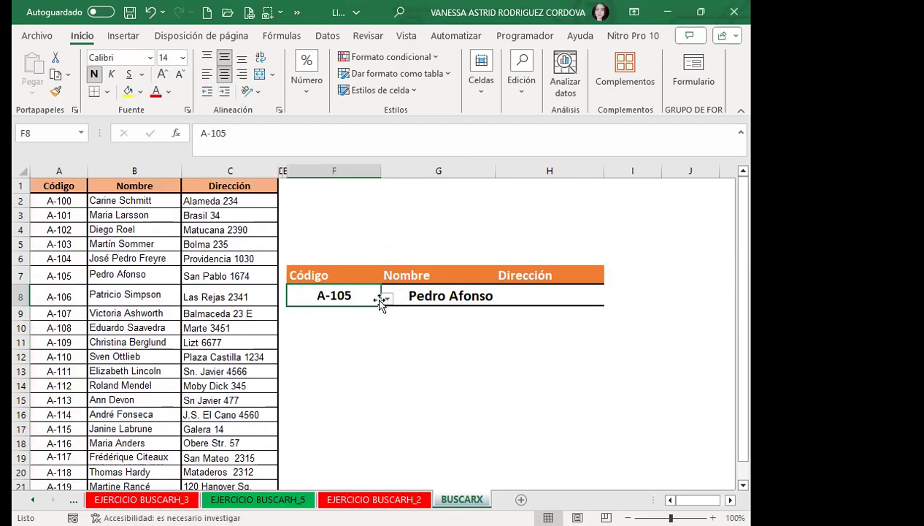
{"action": "left_click", "coordinate": [387, 297]}
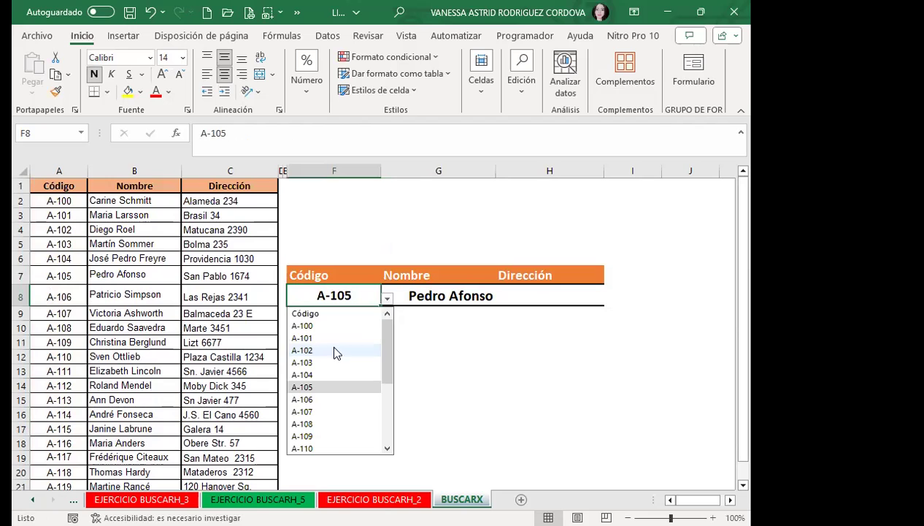
{"action": "left_click", "coordinate": [303, 327]}
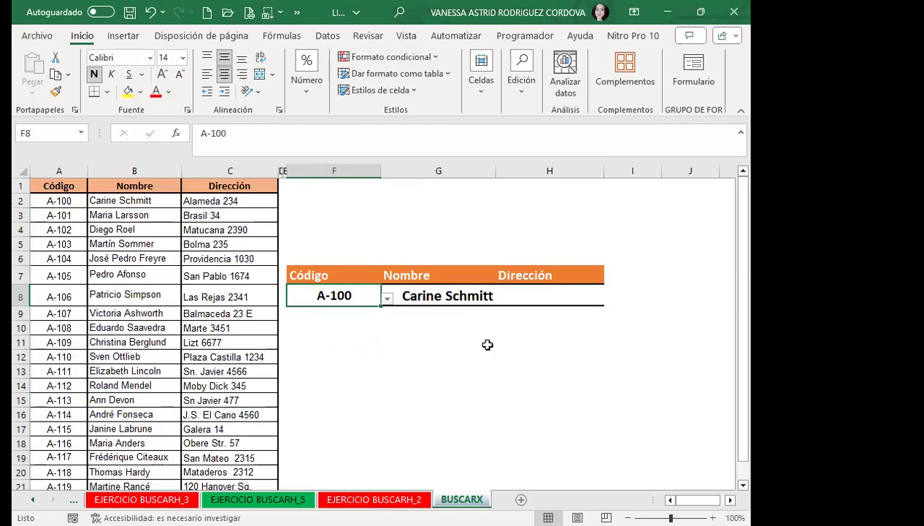
{"action": "left_click", "coordinate": [455, 299]}
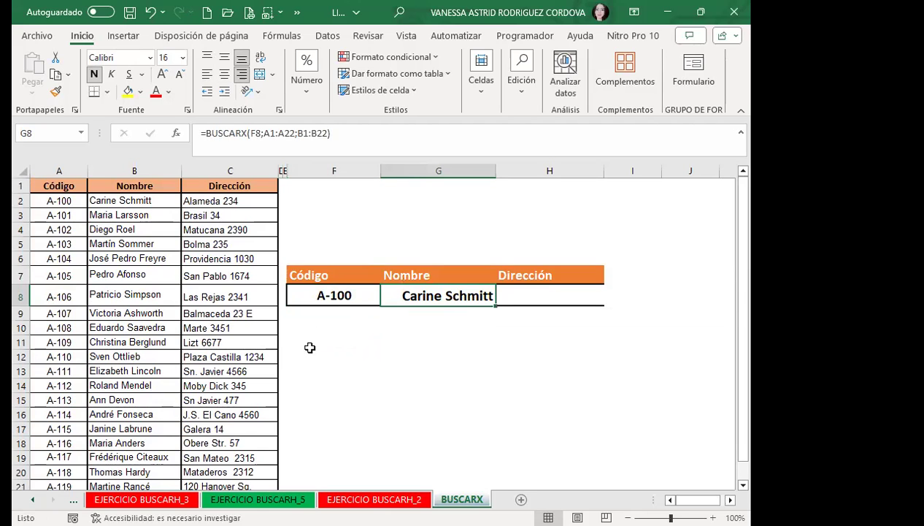
{"action": "left_click", "coordinate": [335, 301]}
Pick codes A-107 then A-110 in F8 and check the returned name.
{"action": "left_click", "coordinate": [387, 300]}
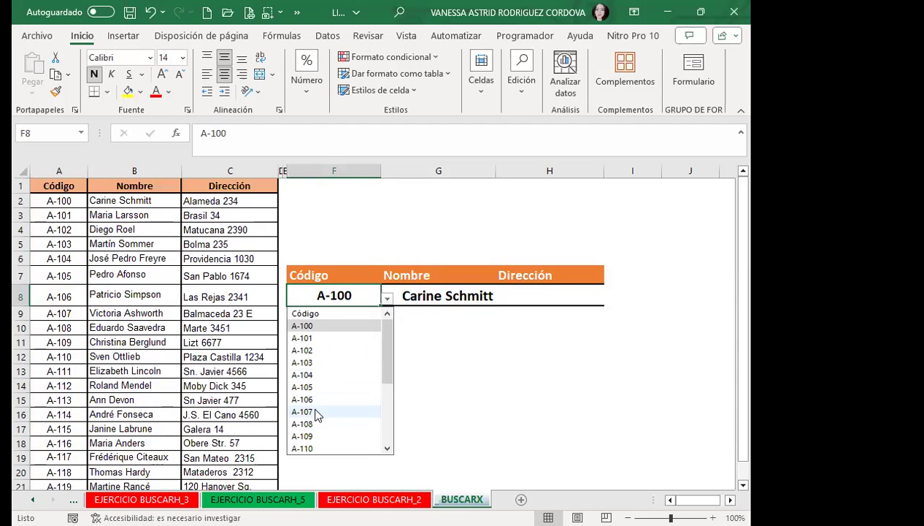
{"action": "left_click", "coordinate": [315, 409]}
{"action": "left_click", "coordinate": [387, 299]}
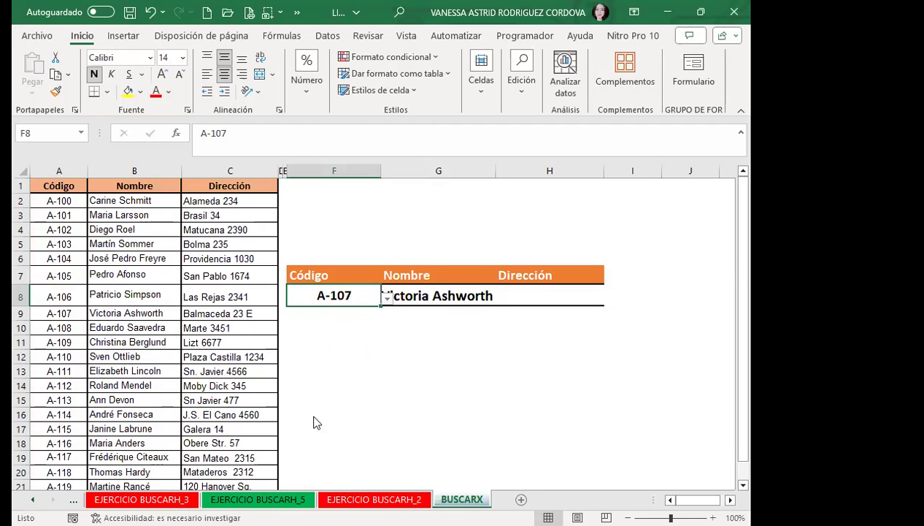
{"action": "left_click", "coordinate": [309, 443]}
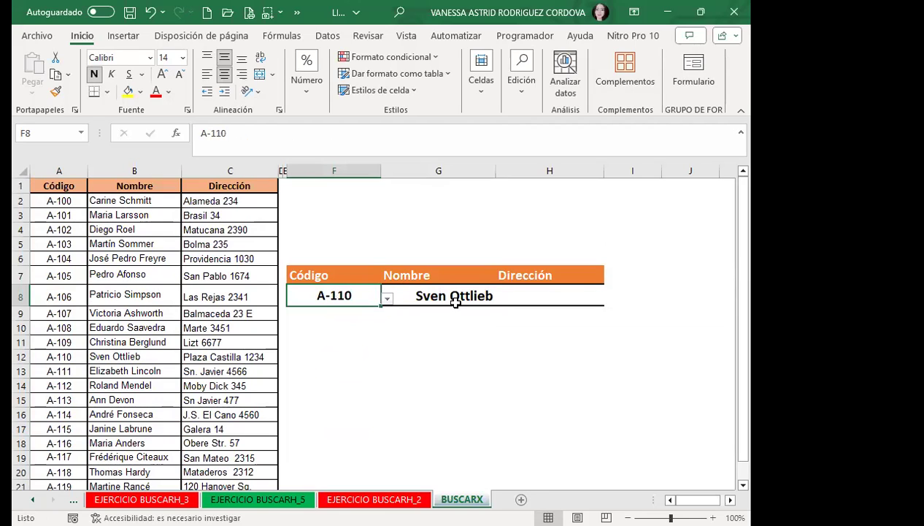
{"action": "left_click", "coordinate": [451, 299]}
{"action": "left_click", "coordinate": [554, 295]}
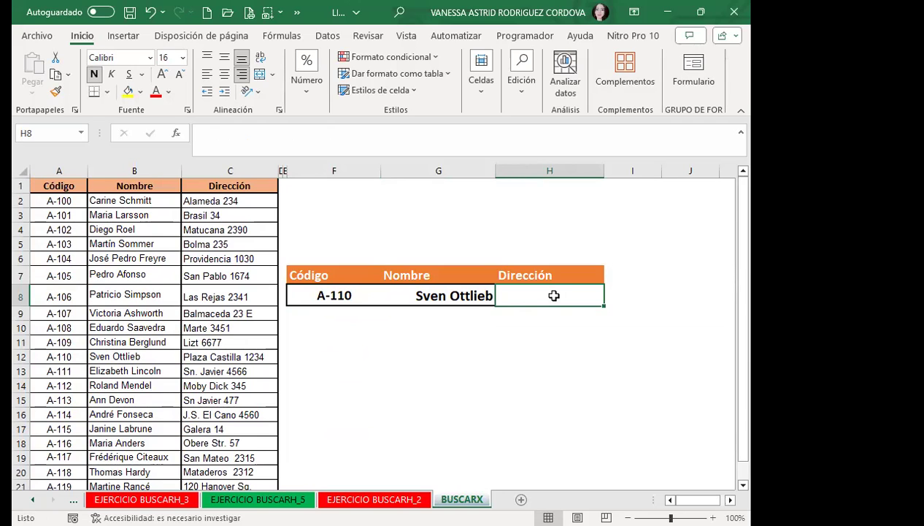
Enter =BUSCARX(F8;A:A;C:C) in H8 to return the address for the code.
{"action": "type", "text": "="}
{"action": "type", "text": "B"}
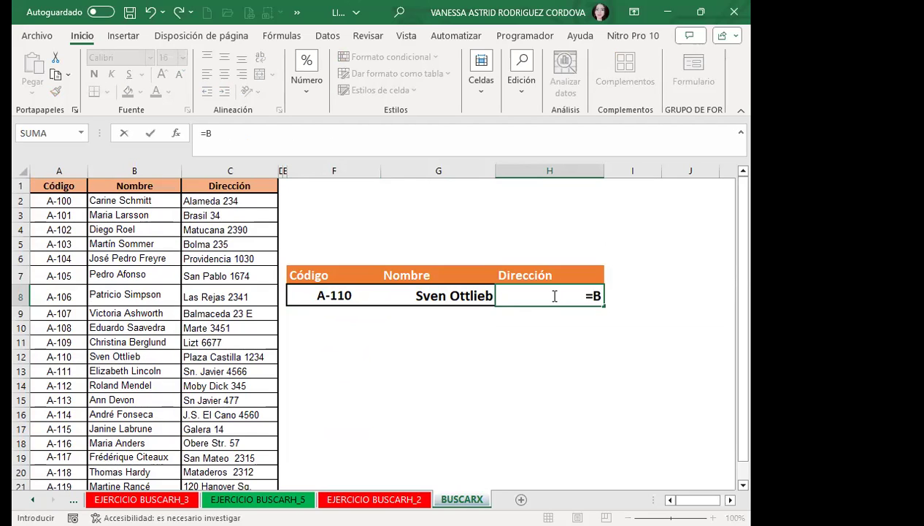
{"action": "type", "text": "US"}
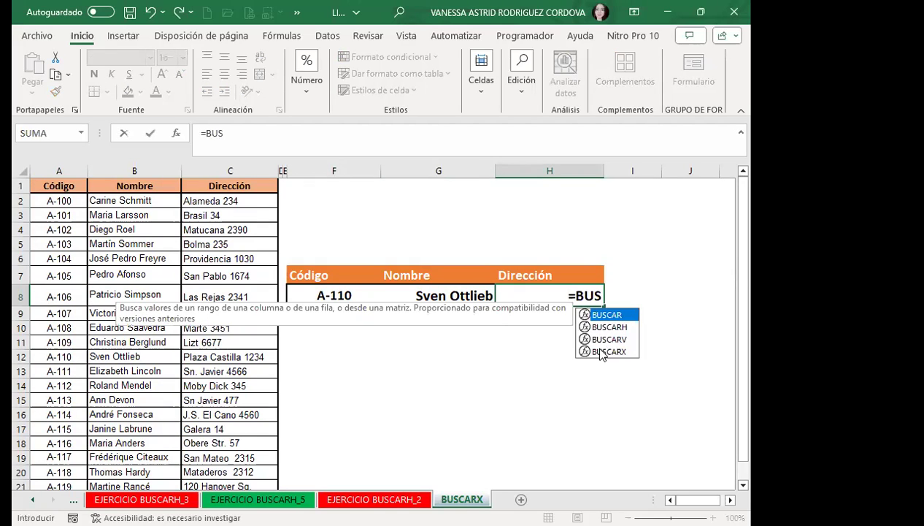
{"action": "double_click", "coordinate": [604, 352]}
{"action": "left_click", "coordinate": [320, 289]}
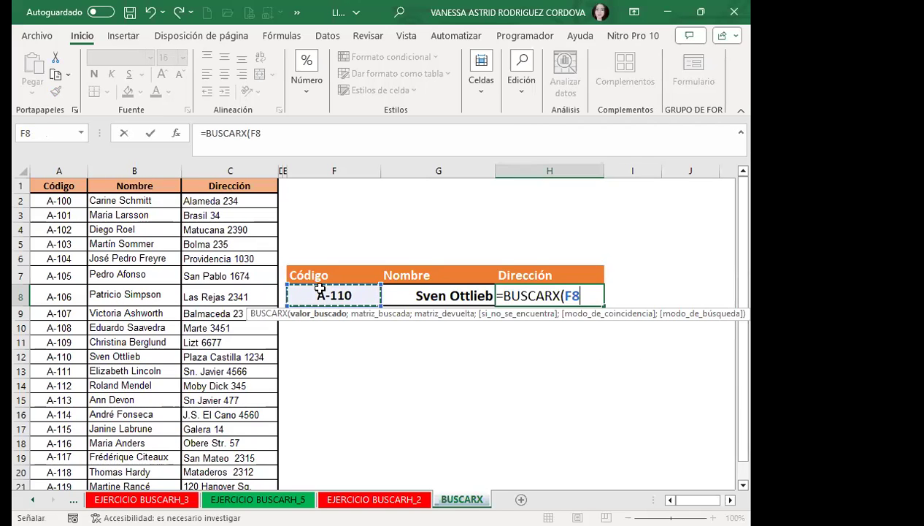
{"action": "type", "text": ";"}
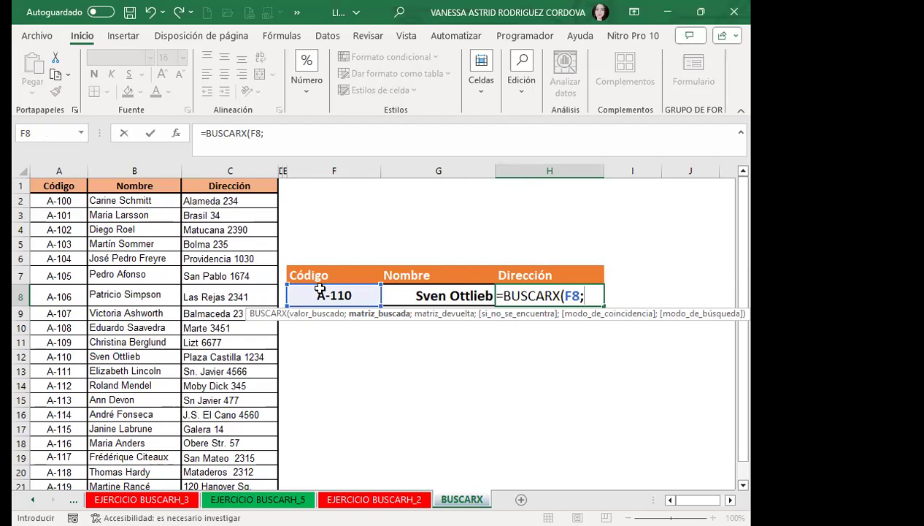
{"action": "type", "text": "A:a"}
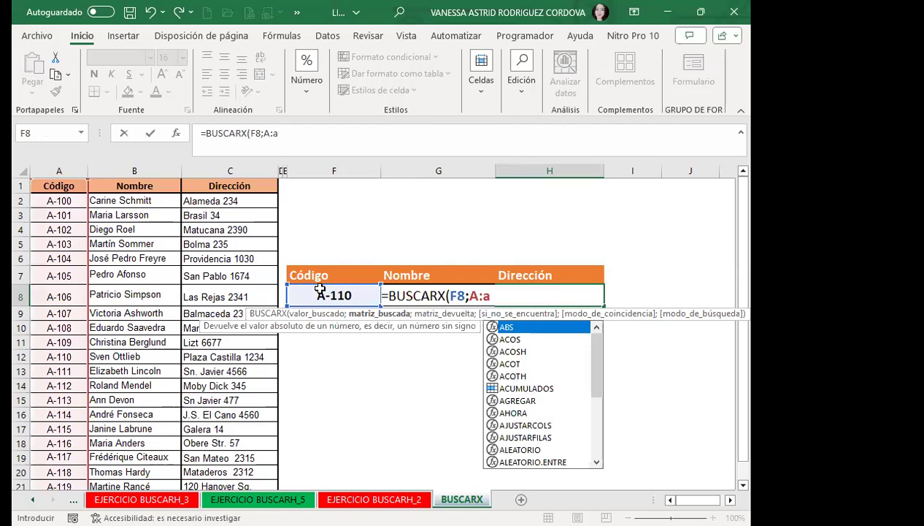
{"action": "key", "text": "BackSpace"}
{"action": "type", "text": "A"}
{"action": "type", "text": ";"}
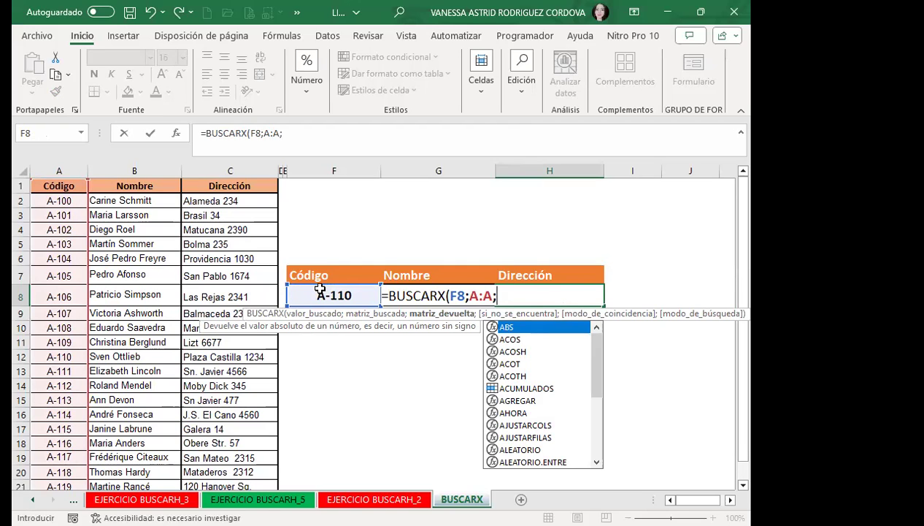
{"action": "type", "text": "C:"}
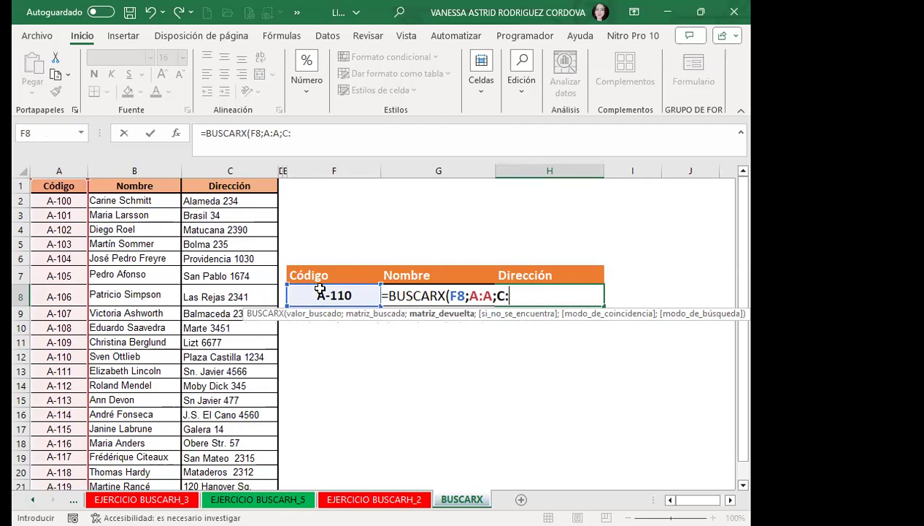
{"action": "type", "text": "C"}
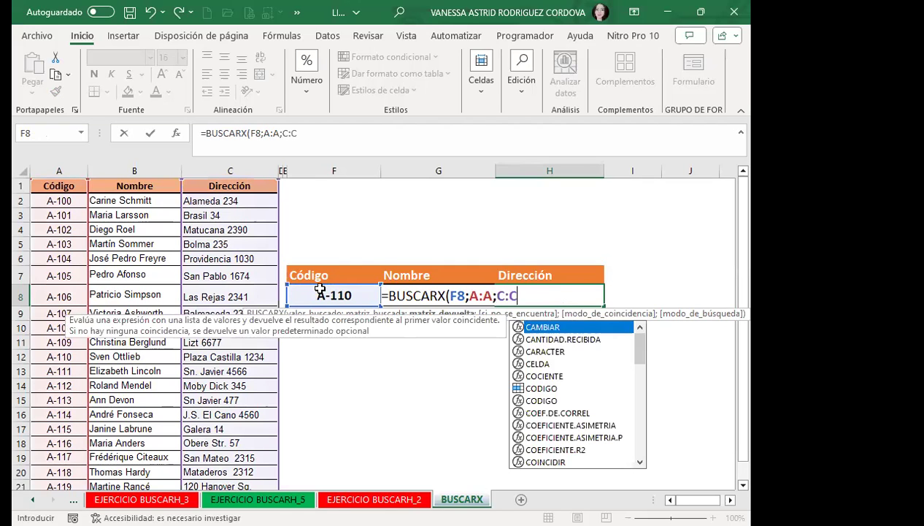
{"action": "type", "text": ")"}
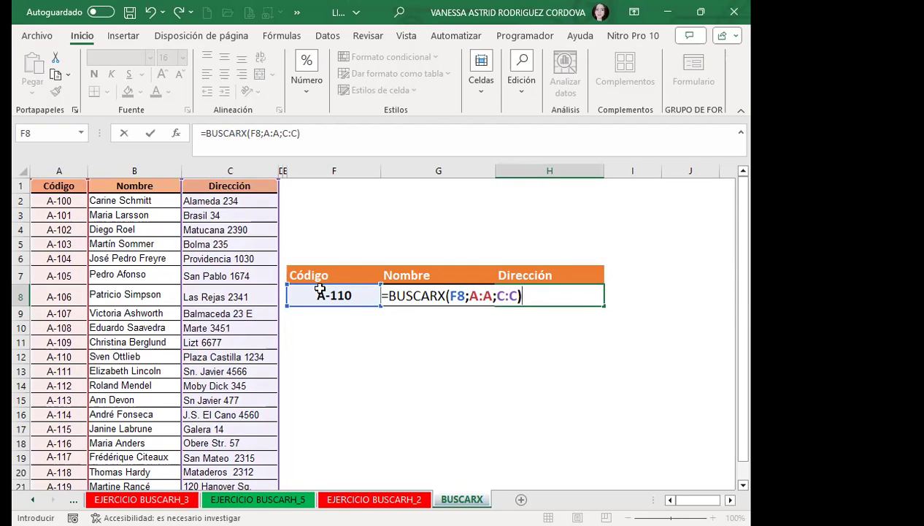
{"action": "key", "text": "Return"}
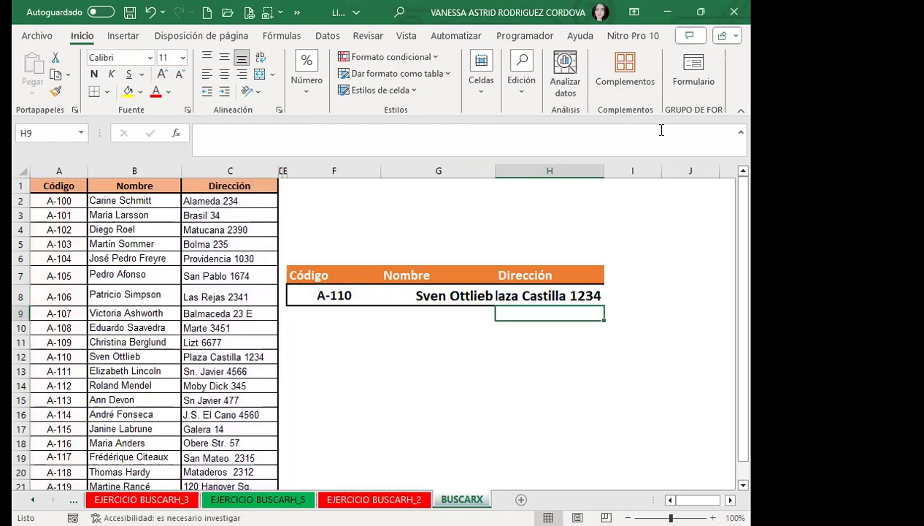
Autofit column H so Plaza Castilla 1234 shows fully, then review H8.
{"action": "double_click", "coordinate": [604, 172]}
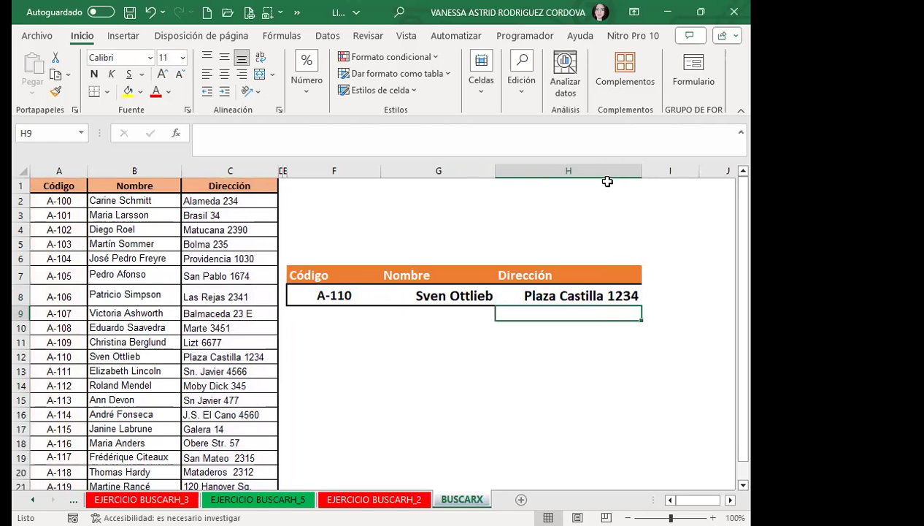
{"action": "left_click", "coordinate": [562, 297]}
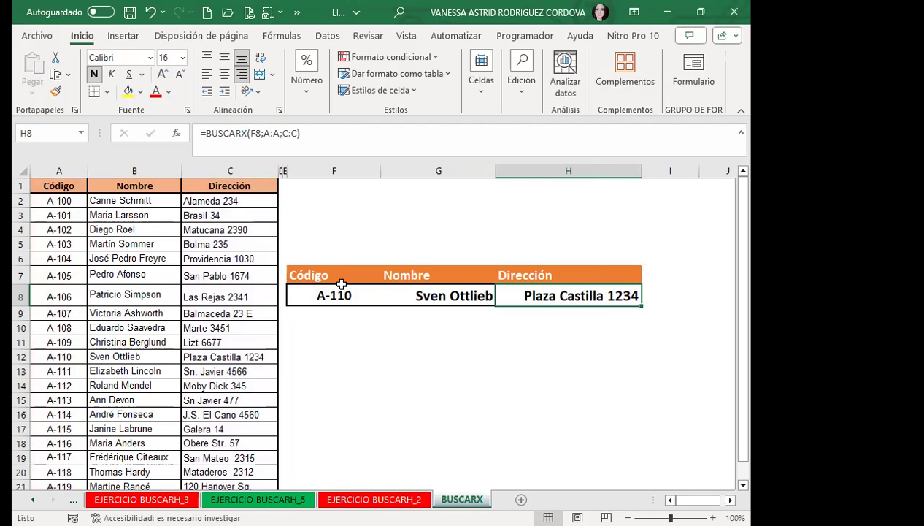
Pick code A-113 and then A-120 from the F8 dropdown.
{"action": "left_click_drag", "start_coordinate": [338, 281], "coordinate": [349, 293]}
{"action": "left_click", "coordinate": [387, 299]}
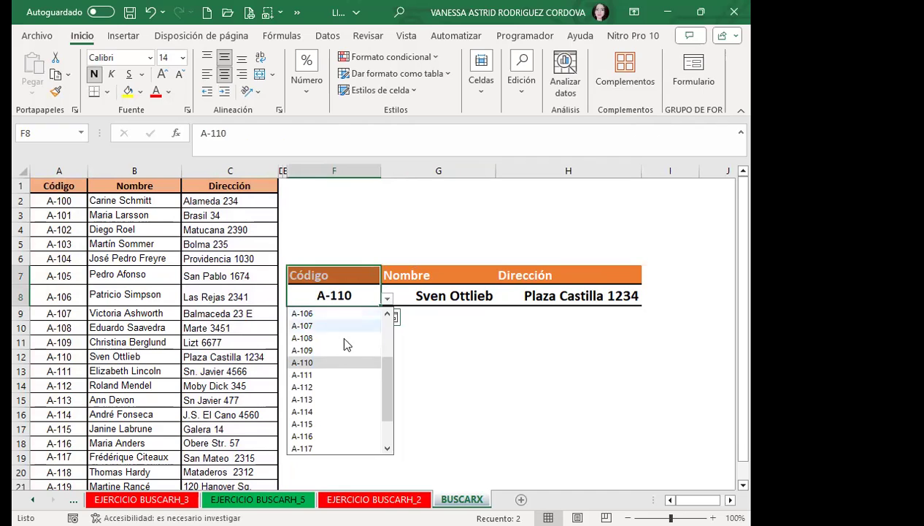
{"action": "key", "text": "Return"}
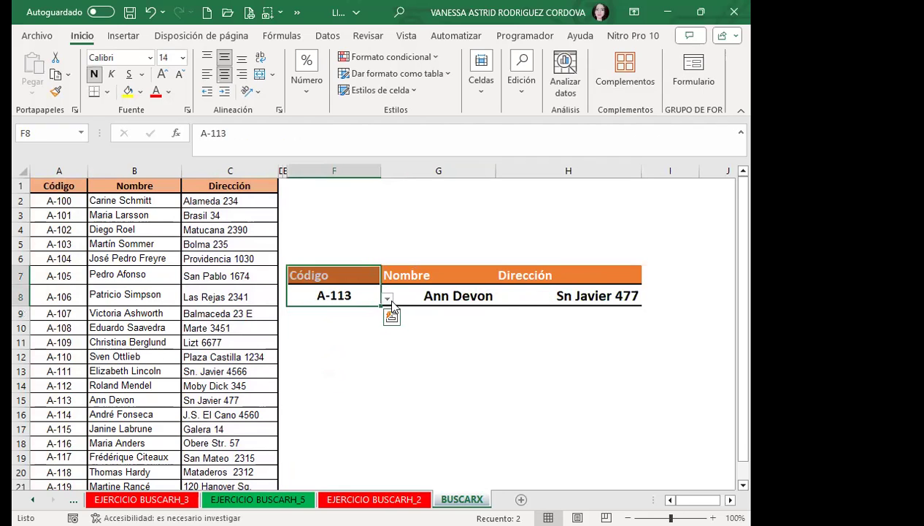
{"action": "left_click", "coordinate": [386, 299]}
{"action": "left_click_drag", "start_coordinate": [386, 351], "coordinate": [386, 432]}
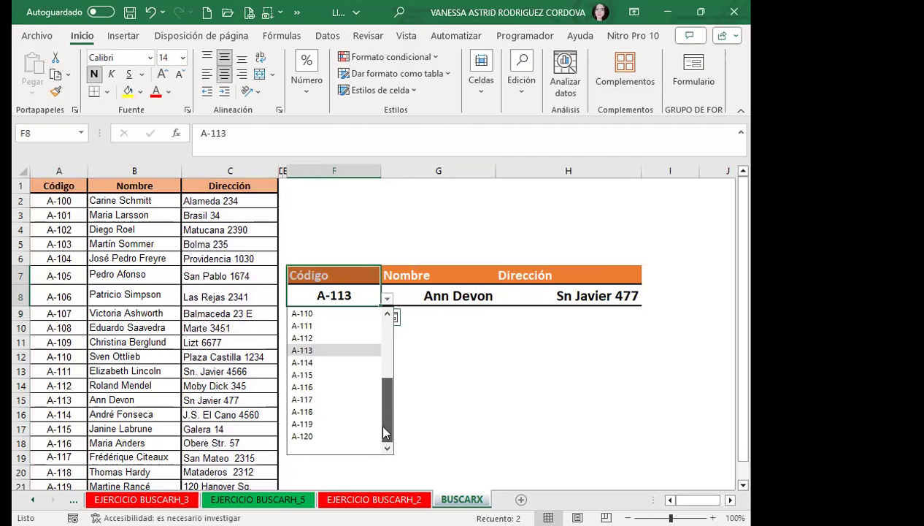
{"action": "left_click", "coordinate": [301, 436]}
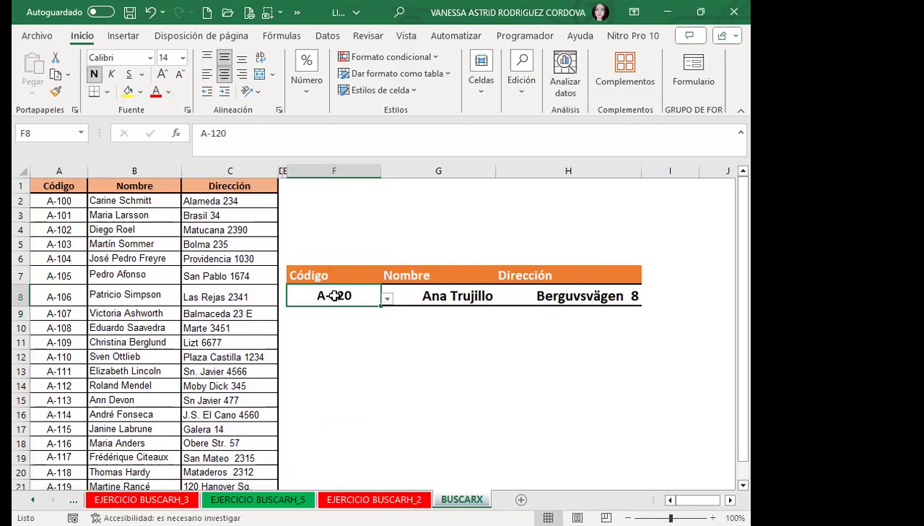
Compare the G8 name and H8 address BUSCARX formulas for code A-120.
{"action": "left_click", "coordinate": [537, 289]}
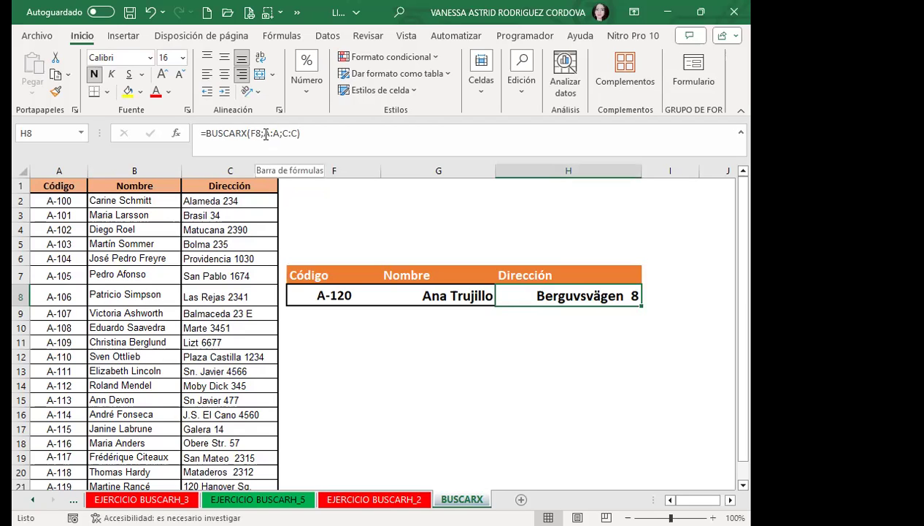
{"action": "left_click", "coordinate": [312, 295]}
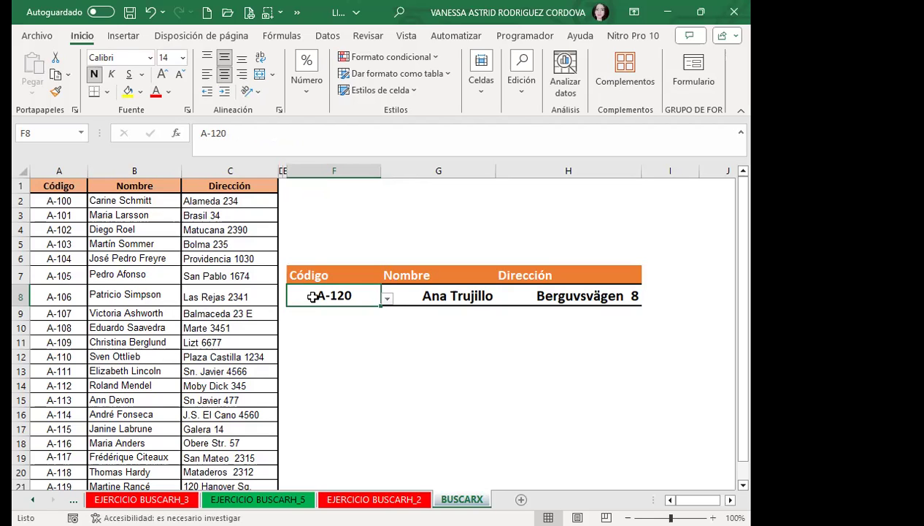
{"action": "left_click", "coordinate": [601, 293]}
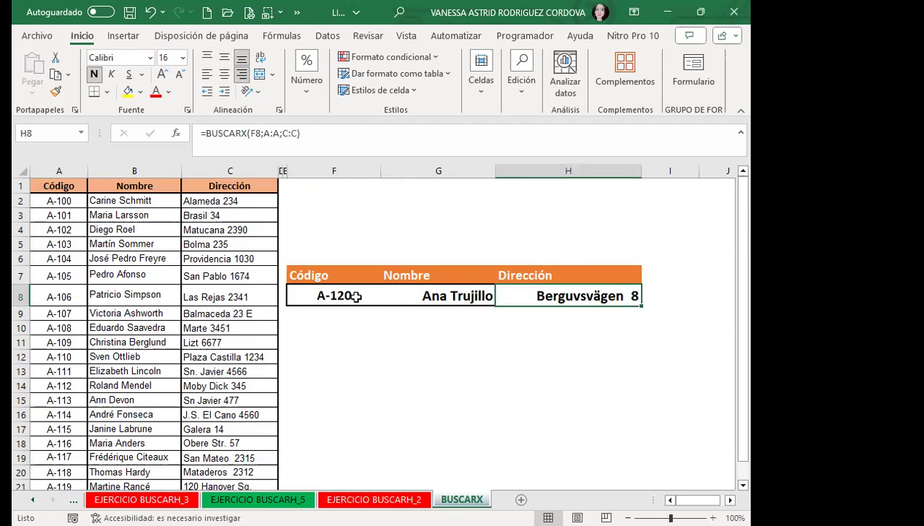
{"action": "left_click", "coordinate": [417, 295]}
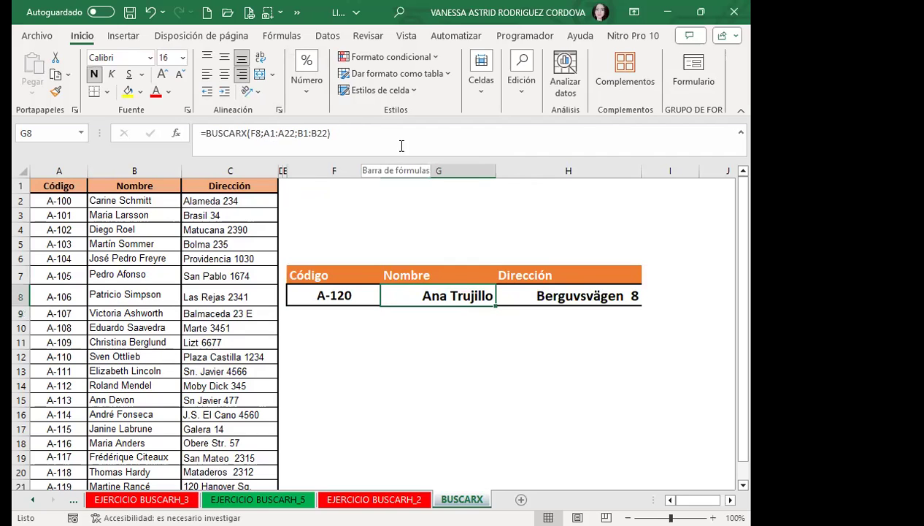
{"action": "left_click", "coordinate": [592, 293]}
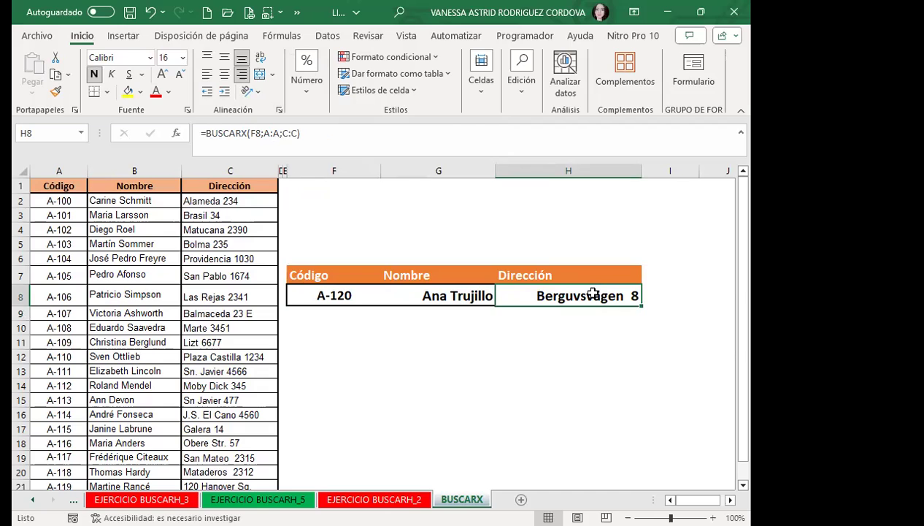
Switch the code to A-115, showing Janine Labrune and Galera 14.
{"action": "left_click", "coordinate": [349, 291]}
{"action": "left_click", "coordinate": [387, 299]}
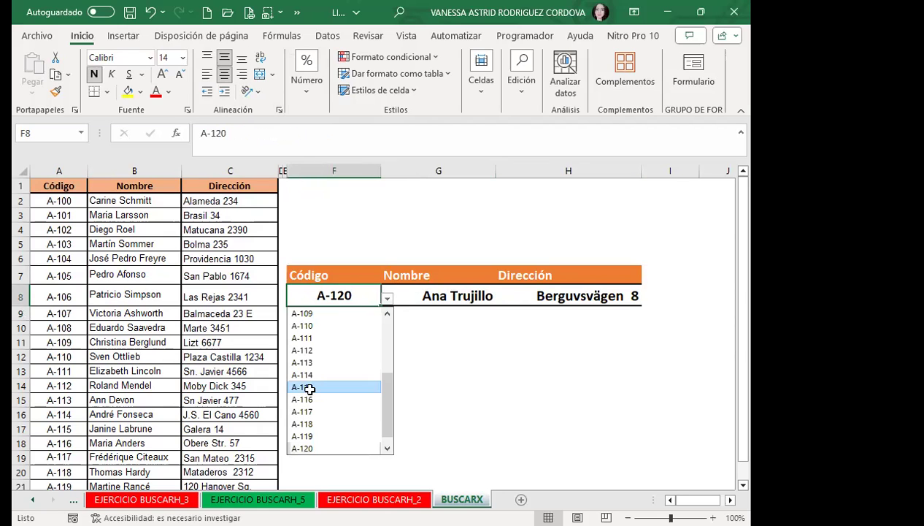
{"action": "left_click", "coordinate": [310, 388]}
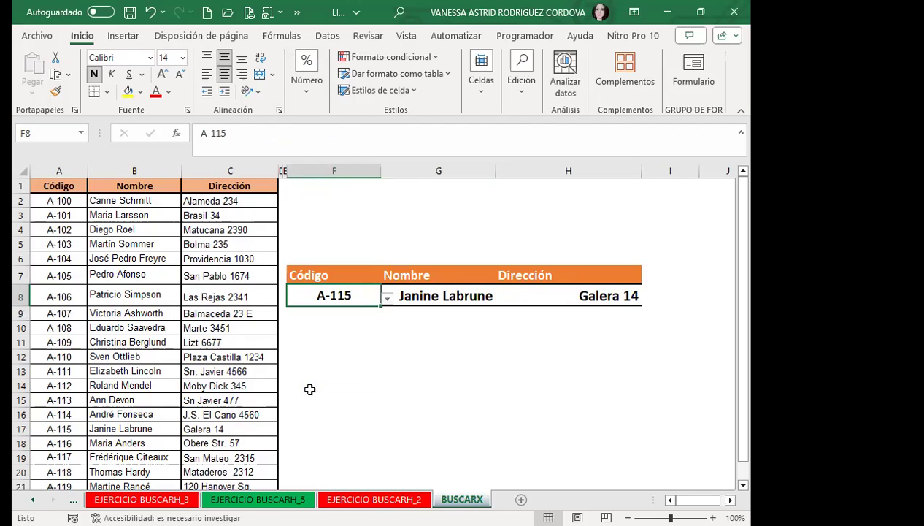